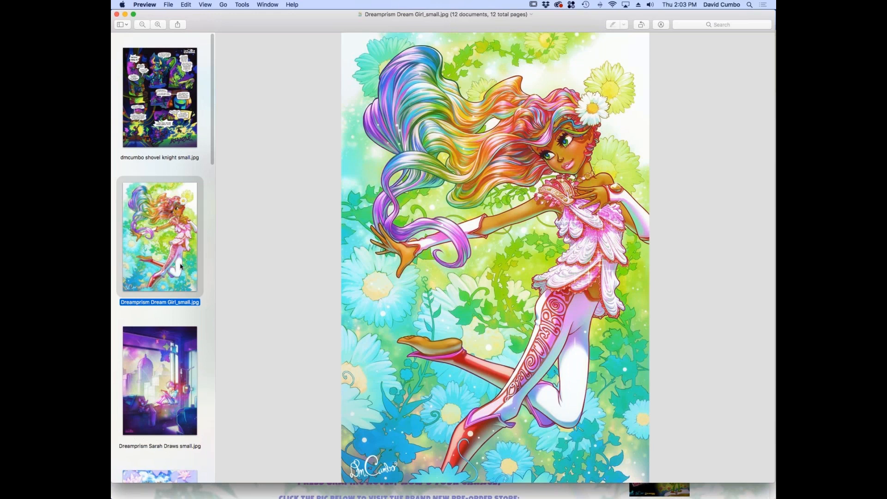
Browse the artwork thumbnails and view Dreamprism Sarah Draws small.jpg
scroll(181, 266, "down", 1)
scroll(181, 266, "down", 3)
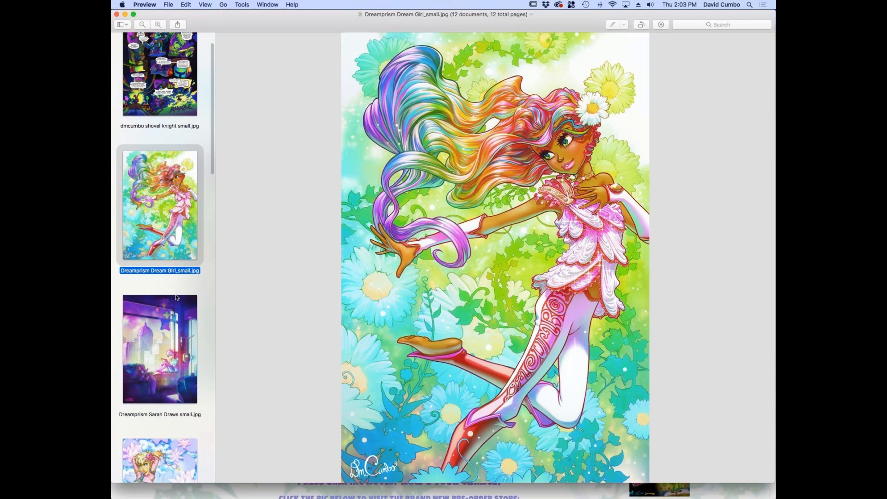
scroll(177, 298, "down", 3)
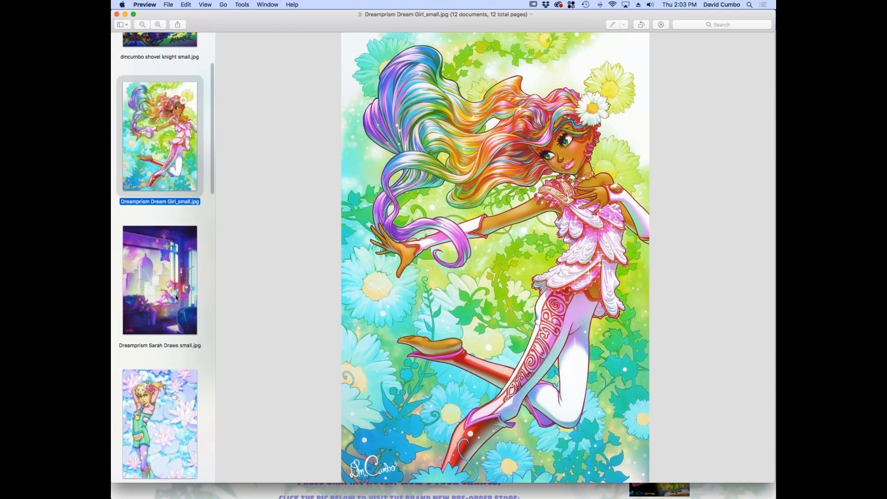
scroll(177, 298, "down", 1)
left_click(182, 242)
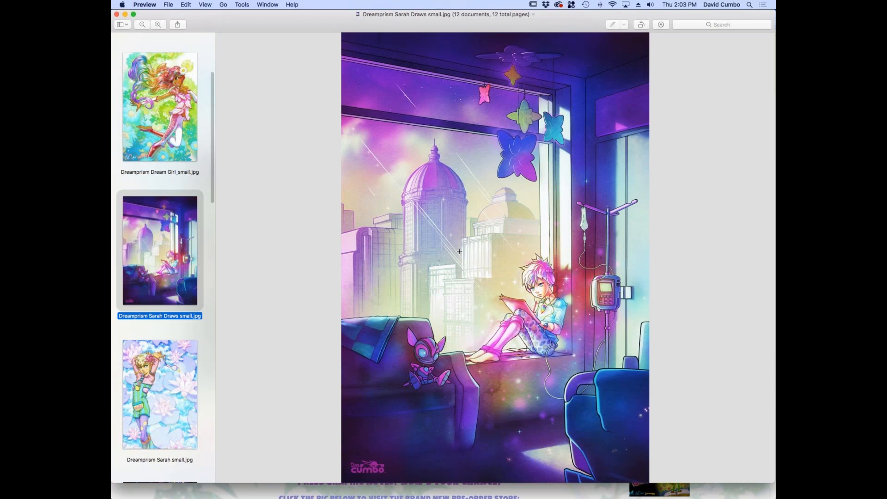
View Dreamprism Sarah small.jpg and the Dreamside Are You Going With Me artwork
left_click(166, 363)
scroll(207, 319, "down", 2)
scroll(207, 320, "down", 5)
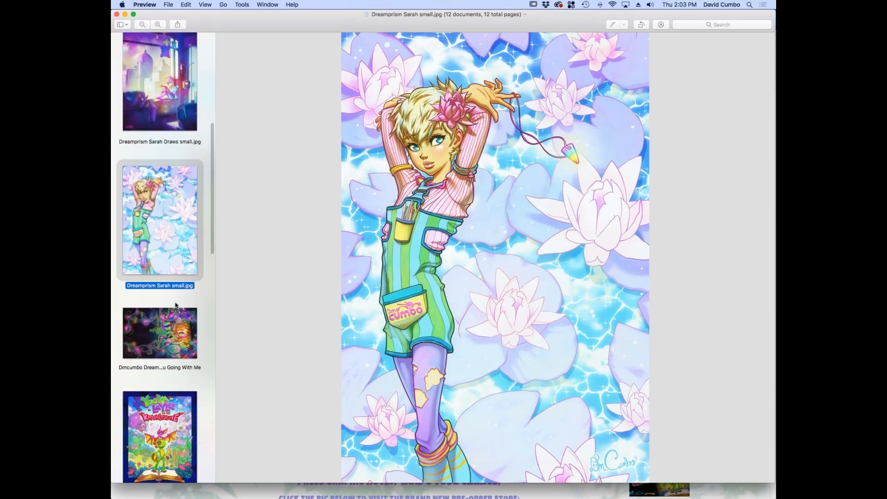
scroll(176, 305, "down", 1)
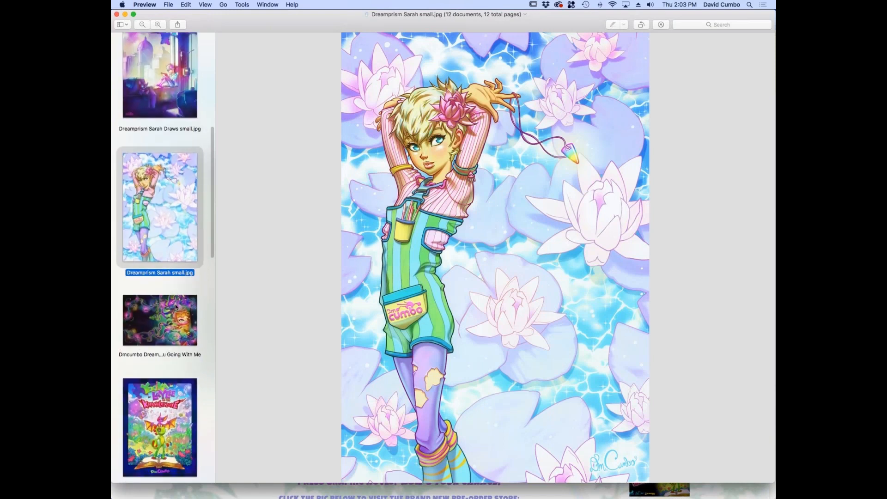
left_click(168, 319)
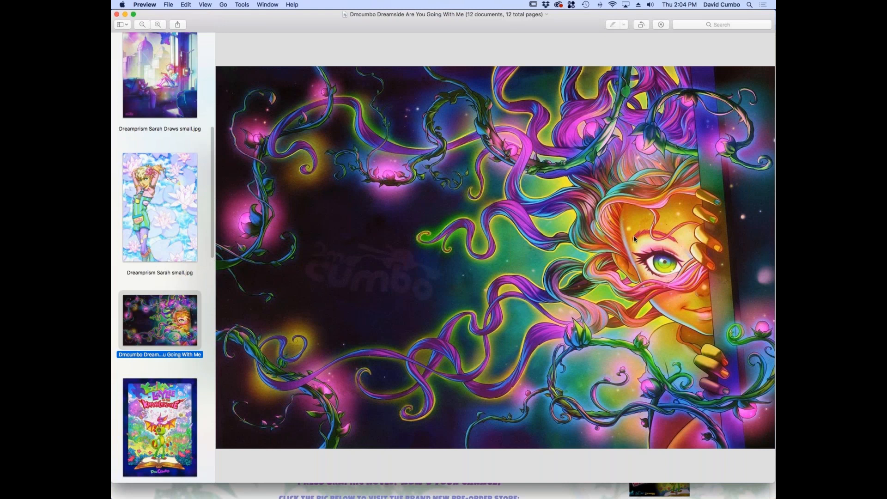
Go back to Dreamprism Sarah small.jpg and view the Yooka-Laylee and the Kracklestone cover image
key("Down")
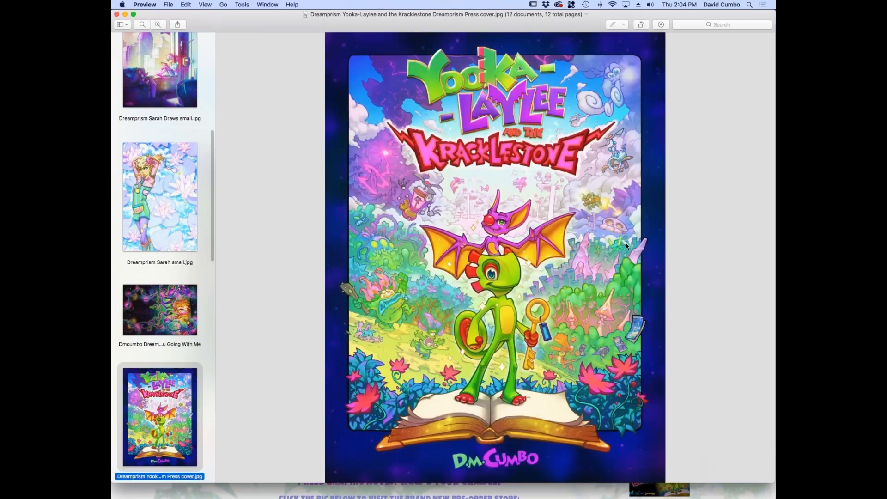
key("Up")
key("Up")
scroll(167, 211, "down", 1)
left_click_drag(211, 207, 218, 244)
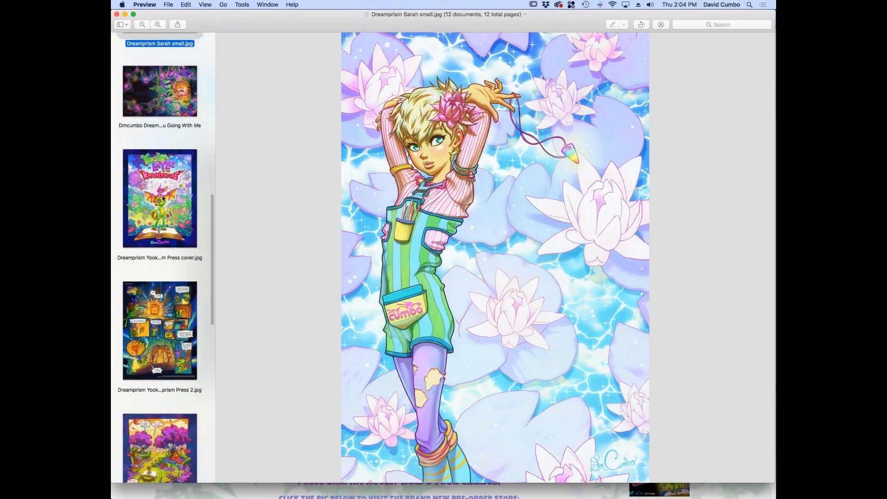
left_click(160, 190)
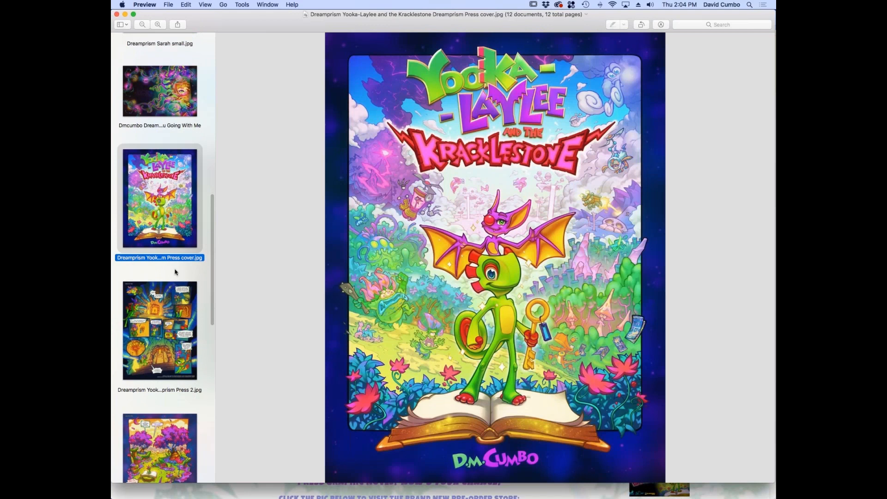
View the Yooka-Laylee and the Kracklestone comic pages 2, 3, 5 and 6
key("Down")
left_click_drag(212, 203, 217, 231)
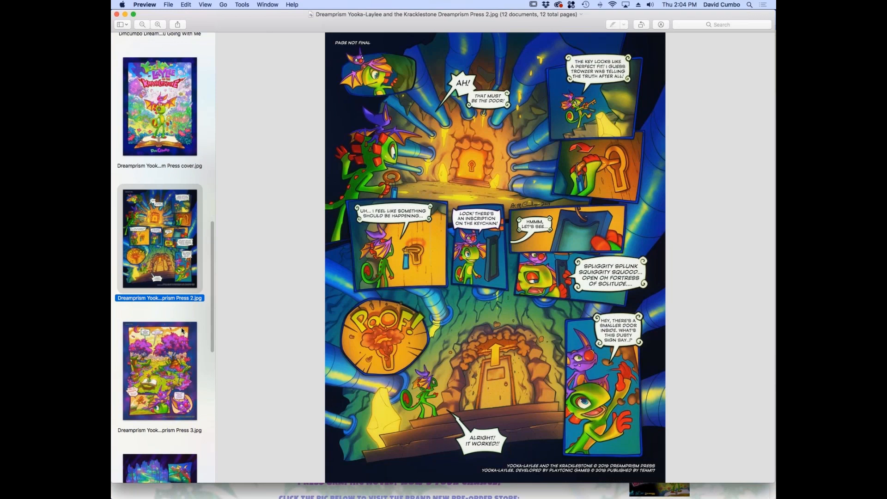
left_click(183, 329)
left_click_drag(212, 242, 226, 315)
left_click(152, 271)
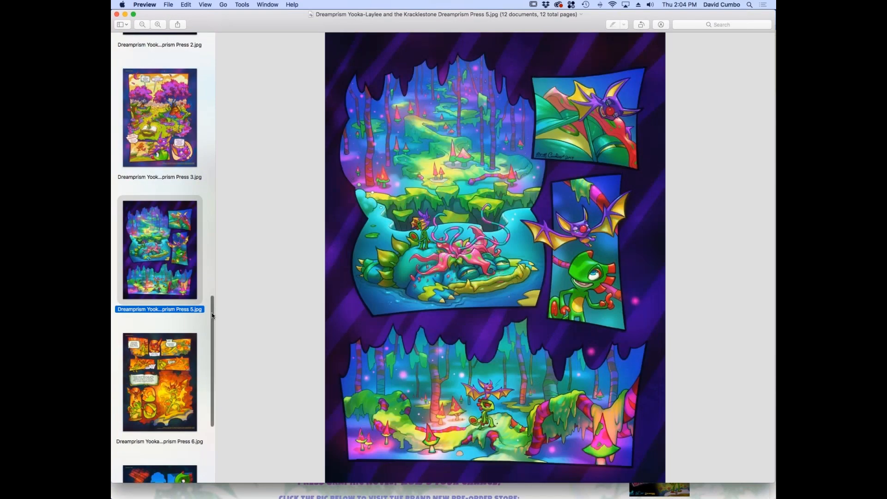
scroll(214, 315, "down", 5)
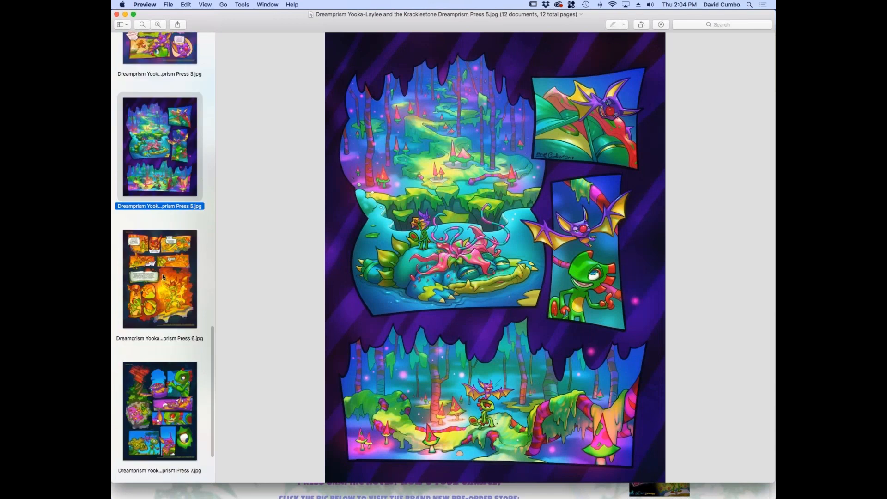
left_click(162, 271)
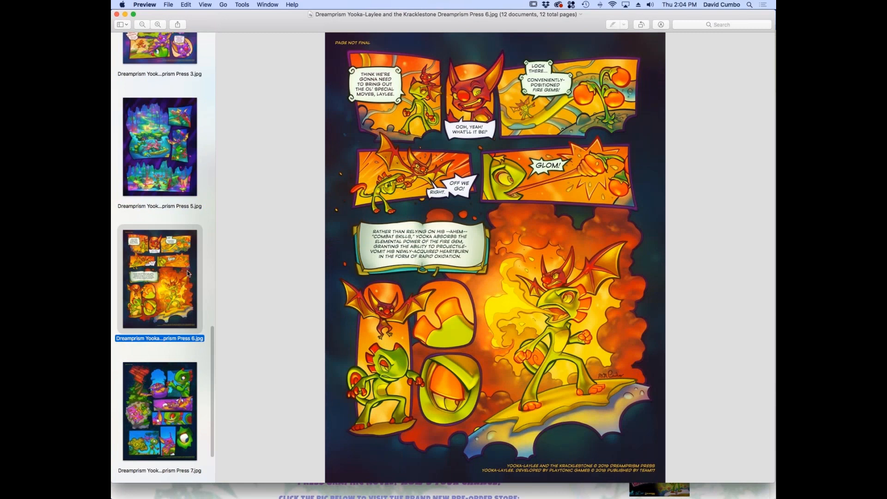
Switch to Clip Studio Paint and show all hidden colour, shading, background and text layers of the comic page
key("super+Tab")
key("super+Tab")
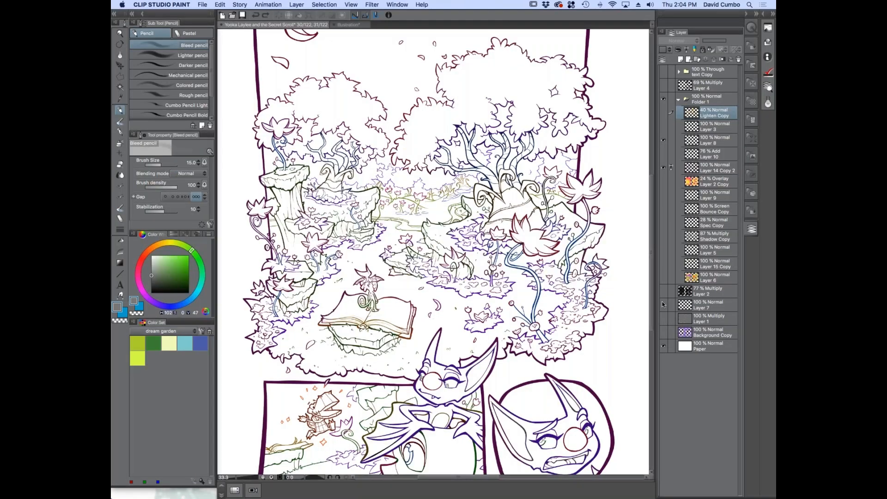
left_click_drag(663, 291, 664, 334)
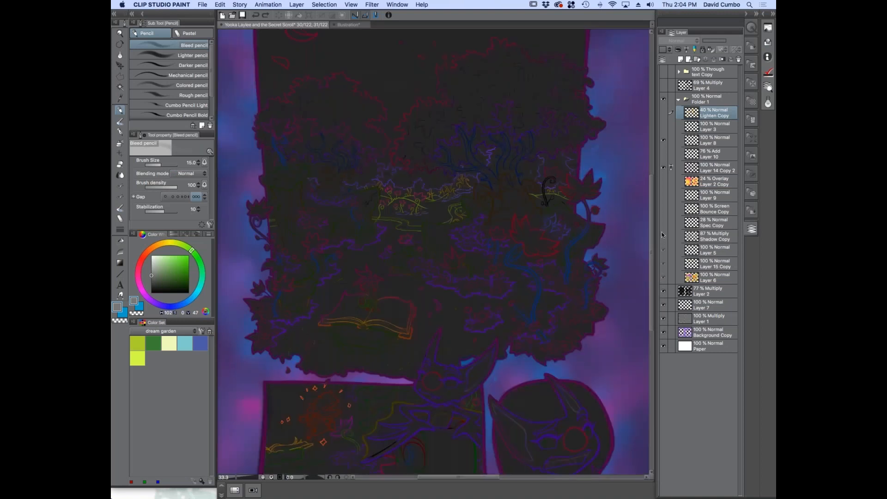
left_click_drag(663, 155, 663, 114)
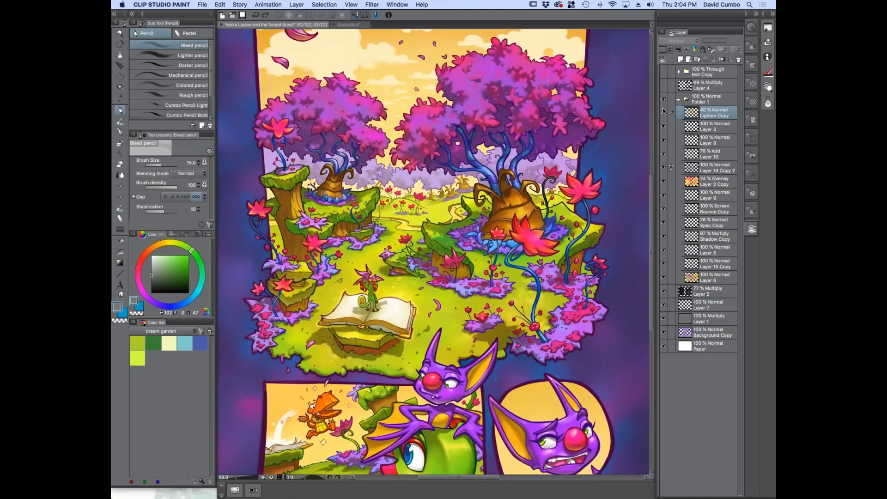
left_click(663, 72)
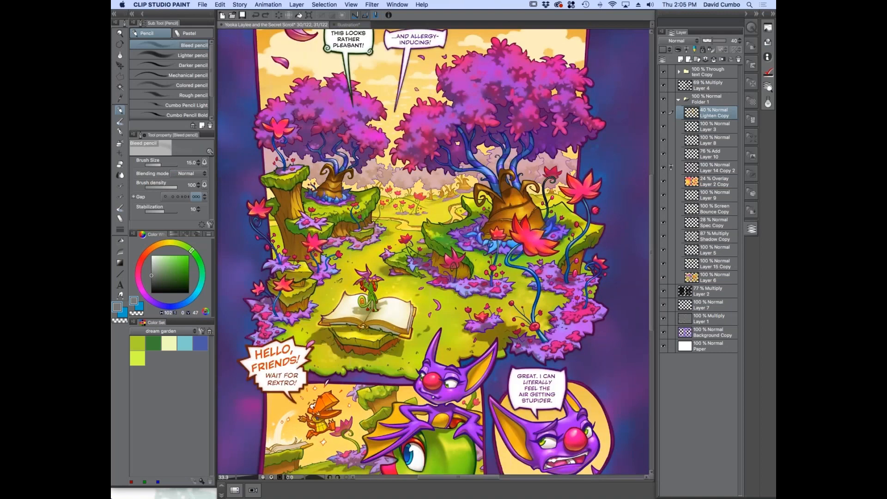
Examine the fully coloured comic page down to a close-up of the purple bat's round panel
mouse_move(651, 191)
left_mouse_down()
mouse_move(651, 179)
mouse_move(654, 198)
mouse_move(654, 179)
left_mouse_up()
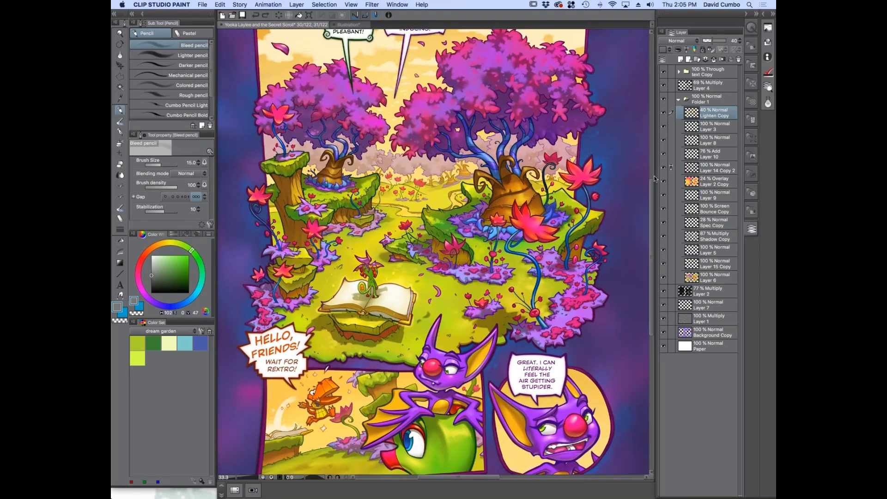
scroll(653, 227, "down", 3)
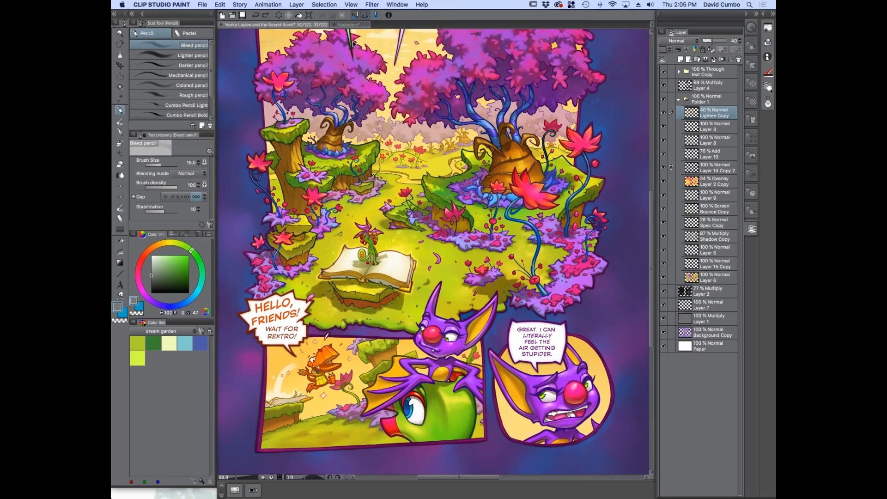
left_click(347, 25)
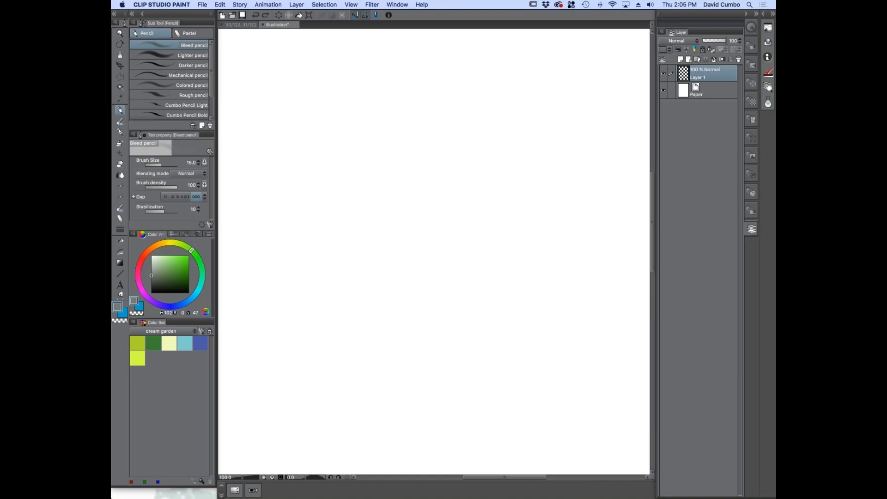
left_click(233, 25)
left_click(410, 360, "super")
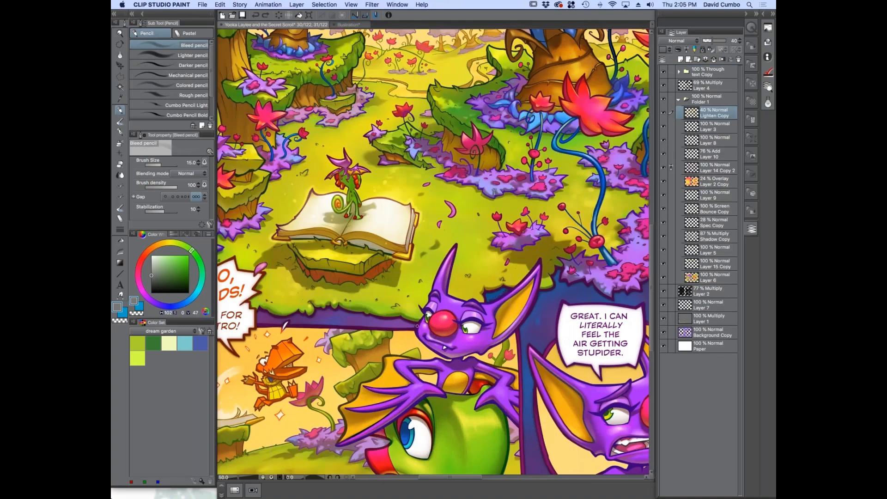
left_click_drag(359, 332, 344, 272)
left_click_drag(399, 237, 260, 212)
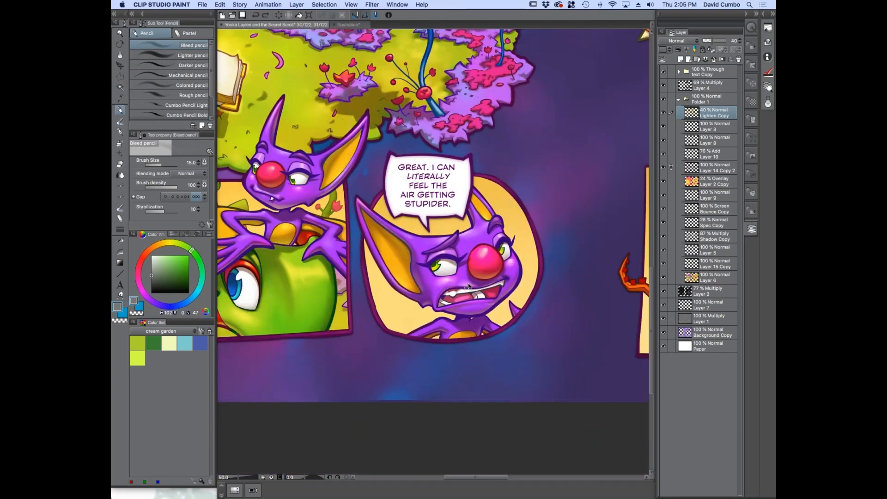
left_click(468, 285, "super")
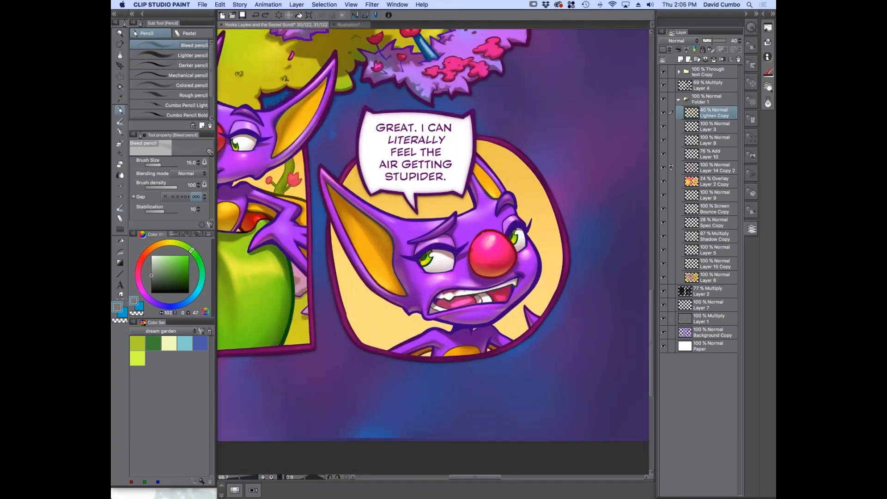
left_click_drag(380, 271, 357, 261)
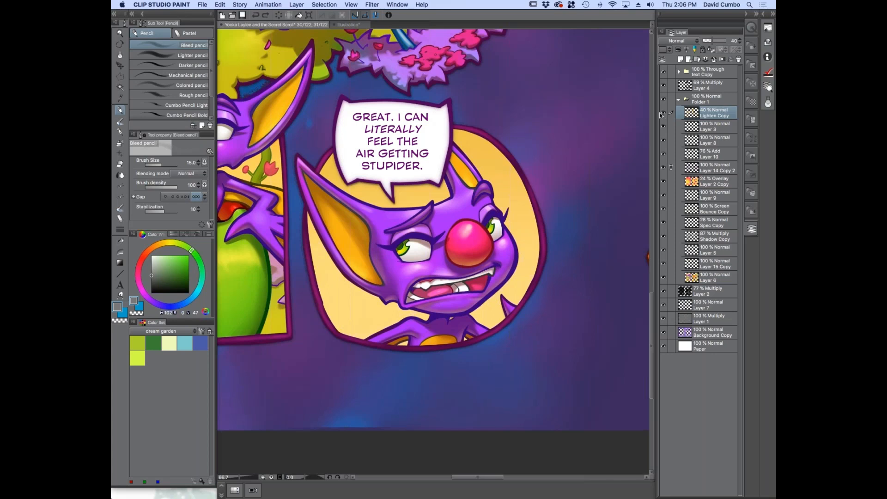
Hide the text Copy folder, Layer 4 and all colour, shading and background layers, leaving the line art over Paper
left_click(663, 72)
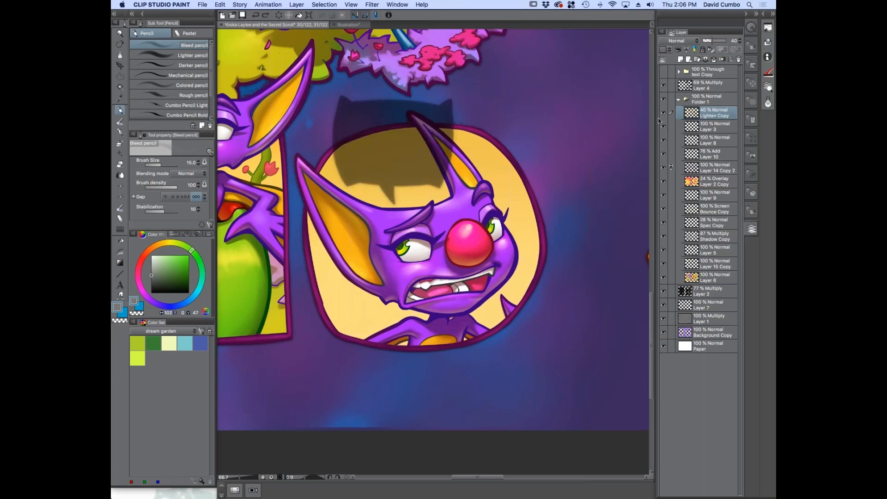
left_click(663, 86)
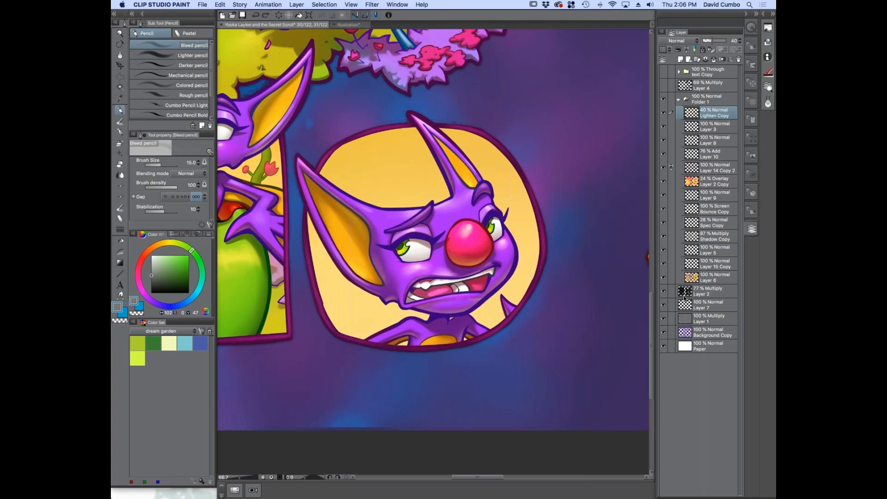
left_click_drag(663, 181, 661, 314)
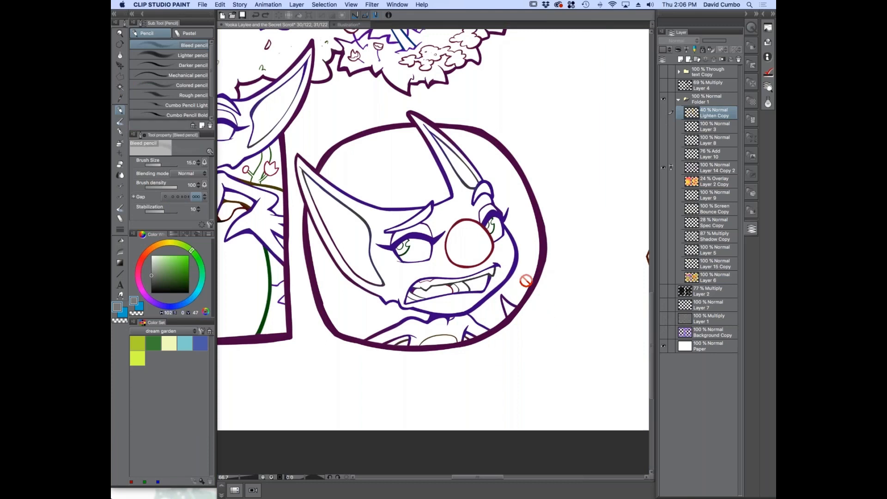
Select the line art layer, Layer 14 Copy 2, and inspect the bat's coloured outlines up close
left_click(666, 171)
scroll(422, 238, "up", 4)
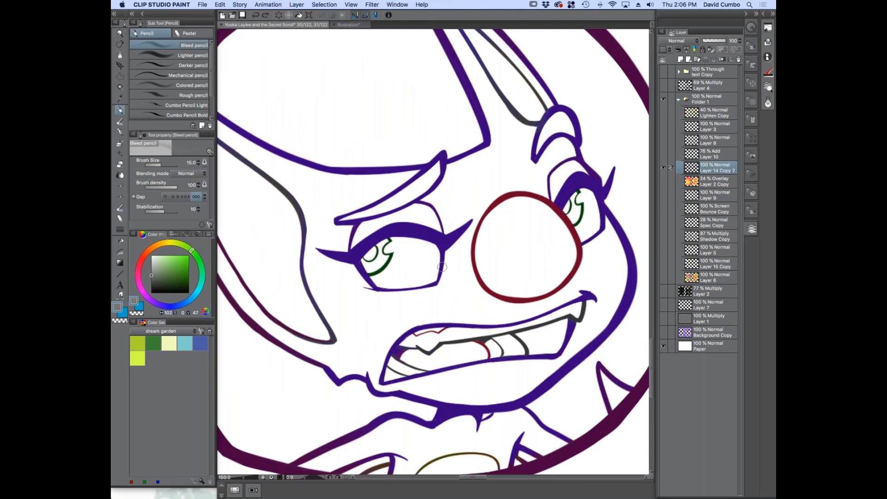
scroll(364, 230, "down", 1)
left_click_drag(341, 289, 359, 283)
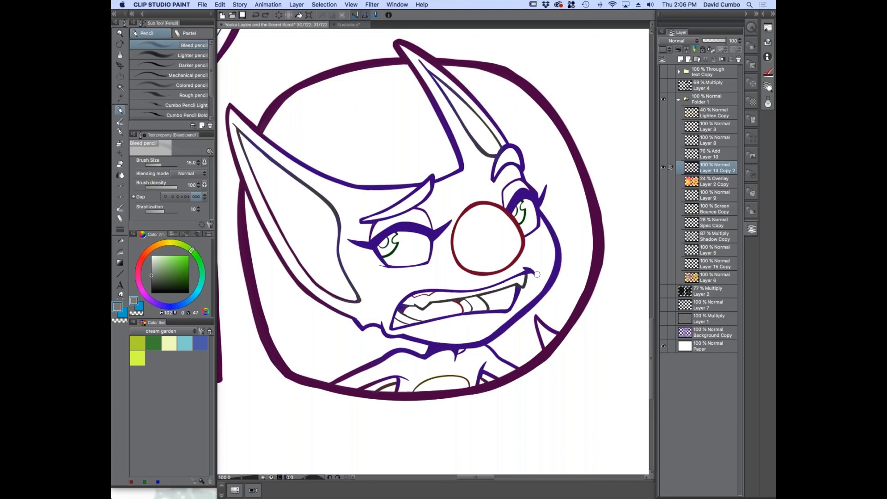
Hide the Paper layer to inspect the line art on transparency, and show the paper again
left_click(663, 344)
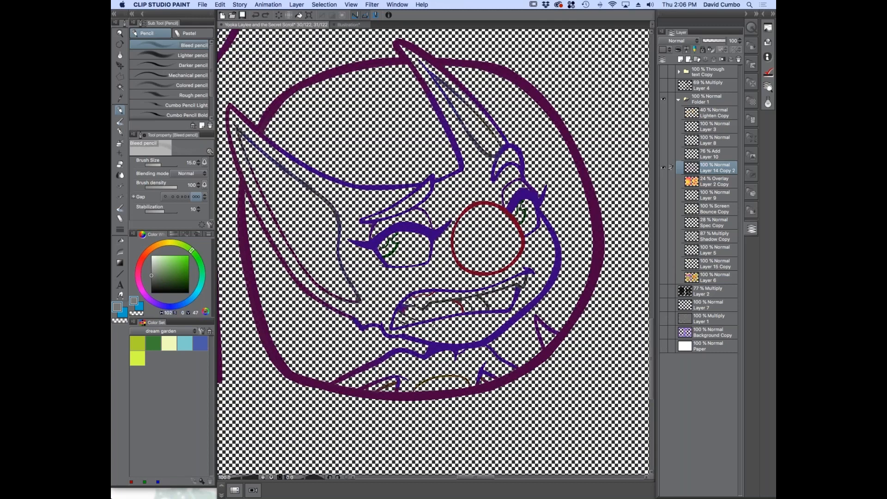
scroll(455, 156, "up", 1)
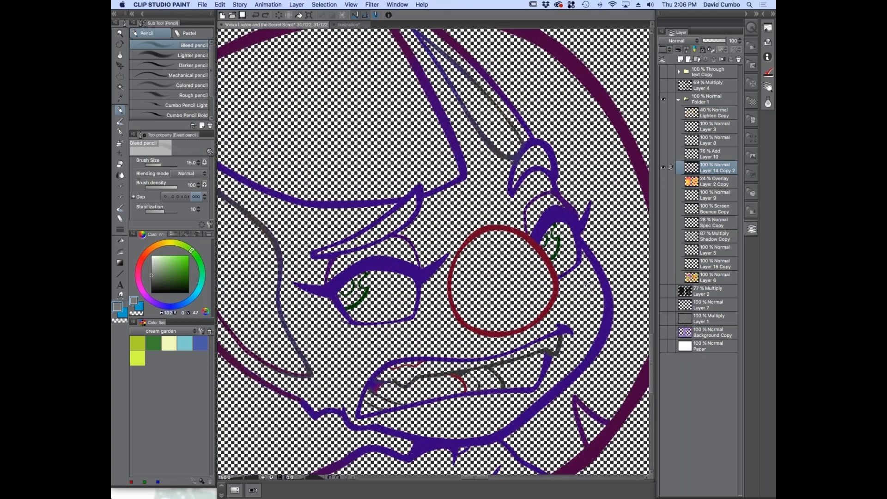
scroll(461, 160, "down", 3)
left_click_drag(346, 276, 351, 257)
left_click(663, 345)
Show the flat colours on Layer 6 beneath the bat's line art for comparison, and hide them again
scroll(350, 256, "up", 1)
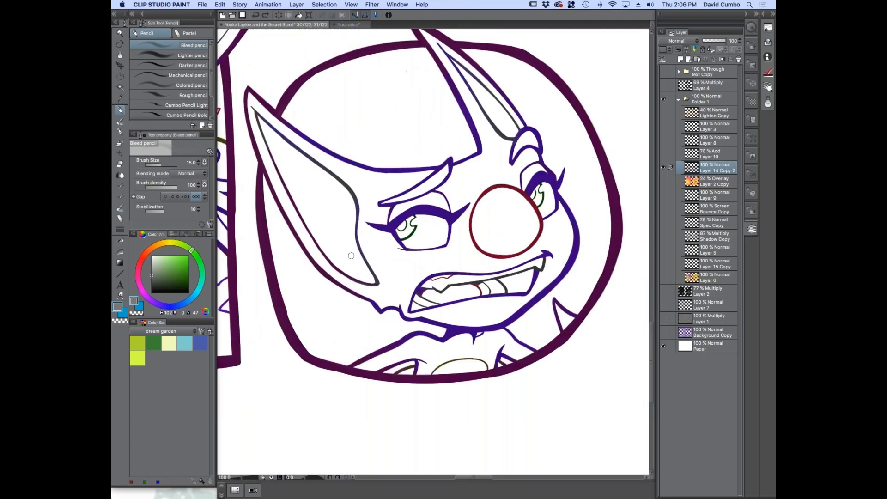
mouse_move(344, 263)
left_mouse_down()
mouse_move(348, 291)
mouse_move(351, 271)
left_mouse_up()
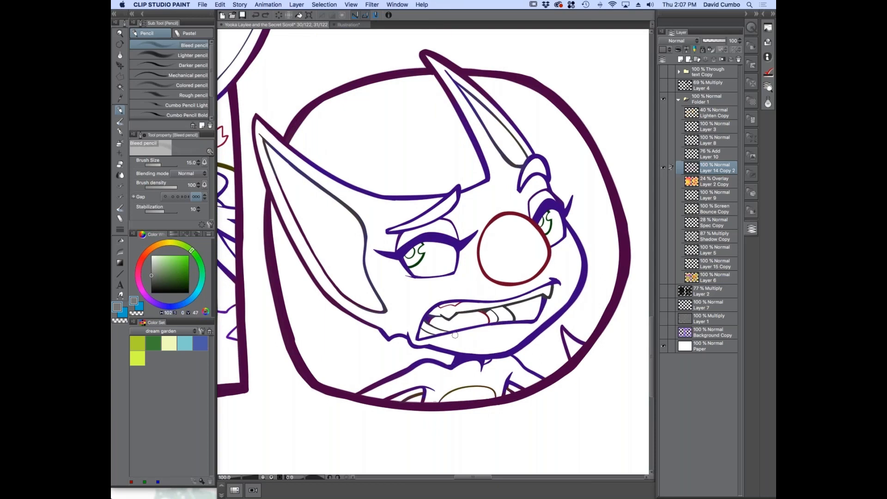
left_click(663, 278)
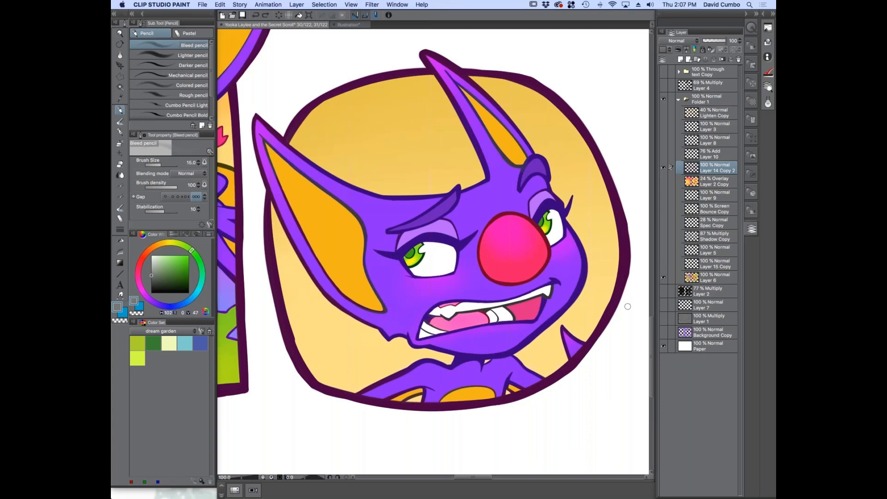
left_click(663, 276)
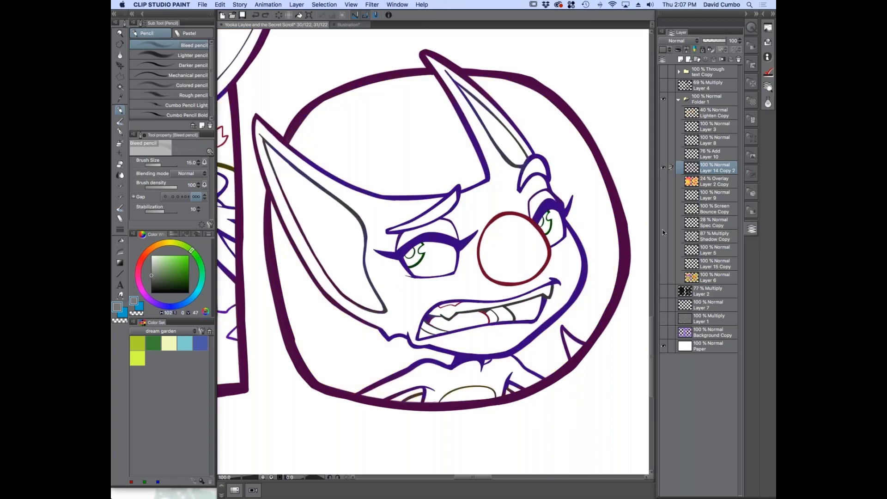
Show the flat colours, Layer 15 Copy, Layer 5 and the Multiply shading layer Shadow Copy, toggle the shading for comparison, and select Shadow Copy
left_click(662, 276)
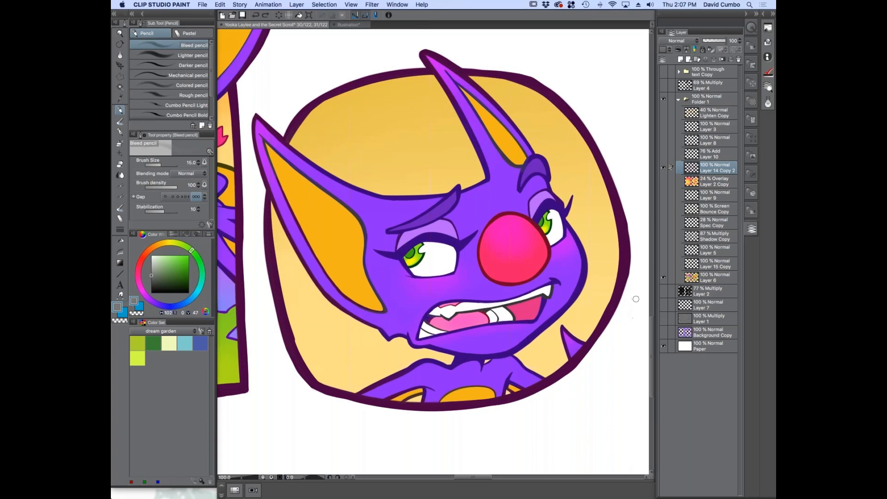
left_click(664, 236)
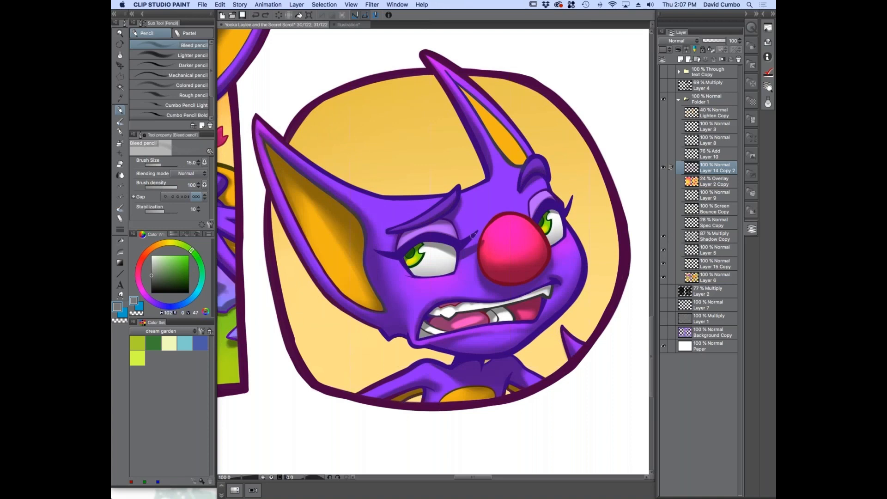
left_click(663, 235)
left_click(663, 235)
left_click(693, 239)
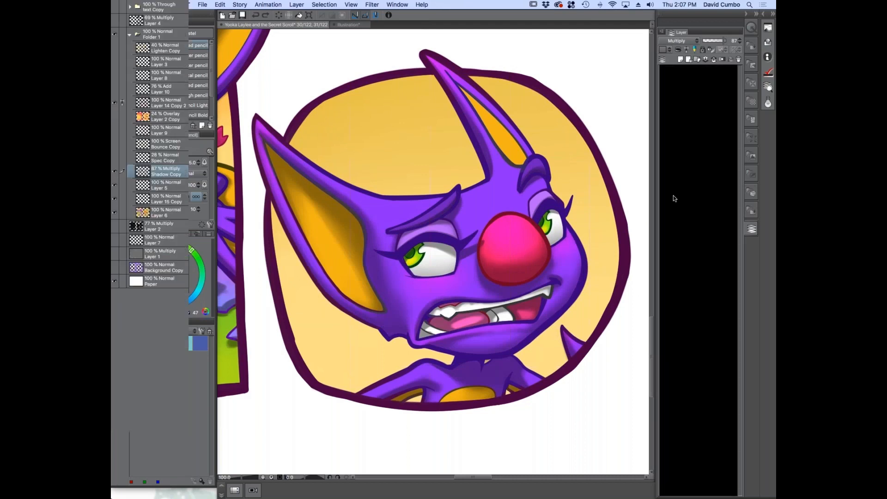
Show the Spec Copy highlights and the Screen-mode Bounce Copy layer, and select Bounce Copy
left_click(663, 223)
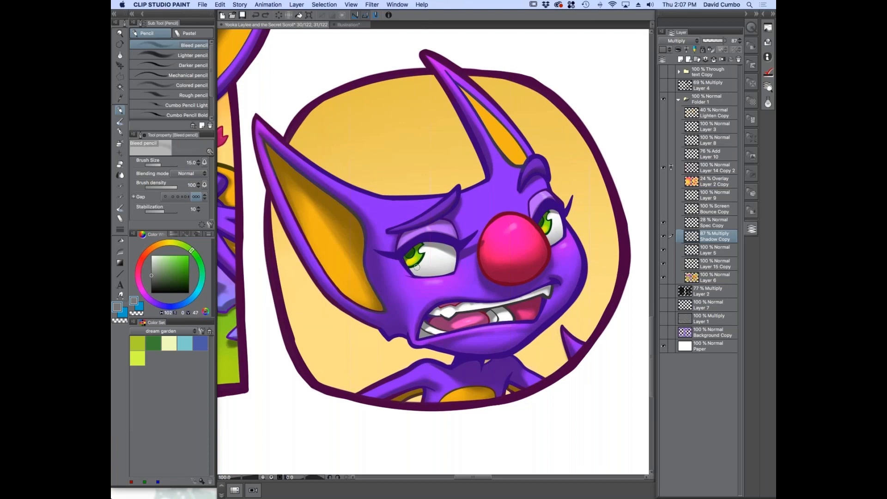
left_click(663, 208)
left_click(696, 211)
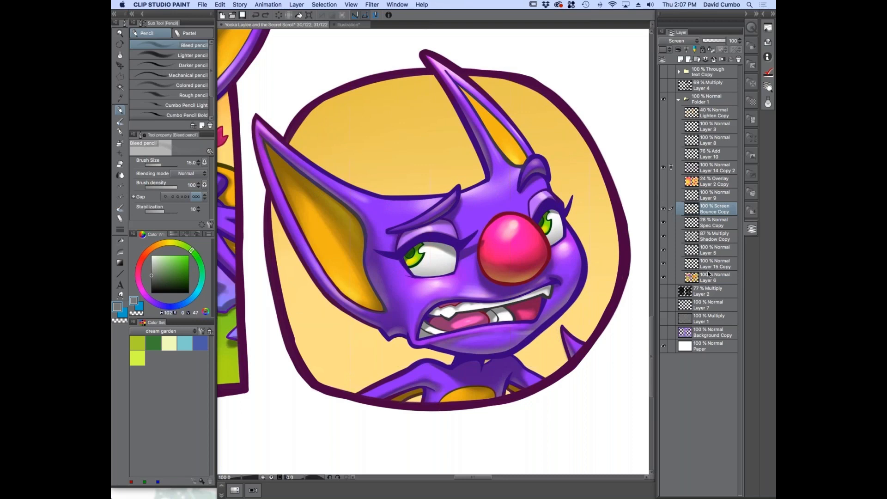
Show Layer 9, the Layer 2 Copy overlay and the four layers from Layer 10 up to Lighten Copy
left_click(663, 195)
left_click(663, 182)
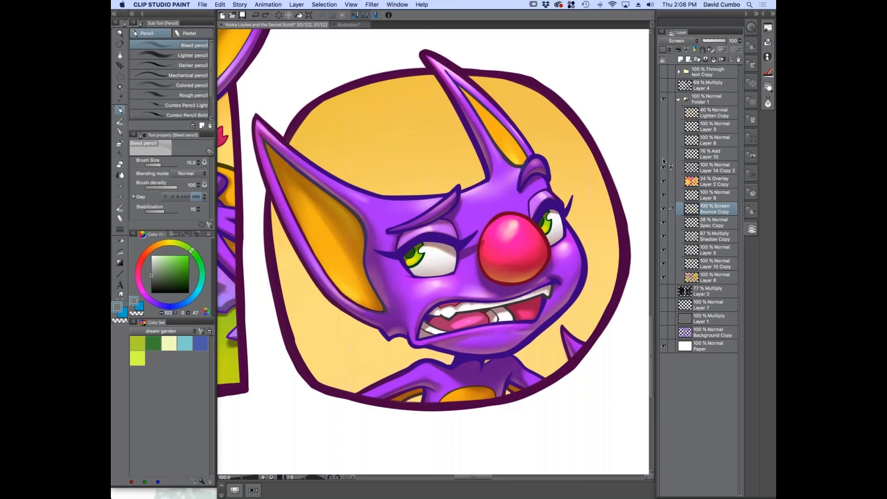
left_click(663, 112)
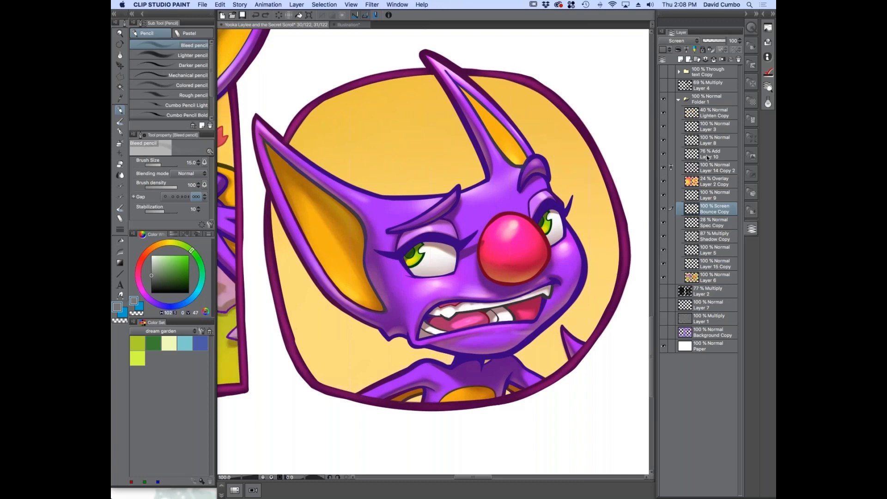
Switch to the blank Illustration document and sketch a round head with rough spikes along its left side using the Bleed pencil
left_click(349, 24)
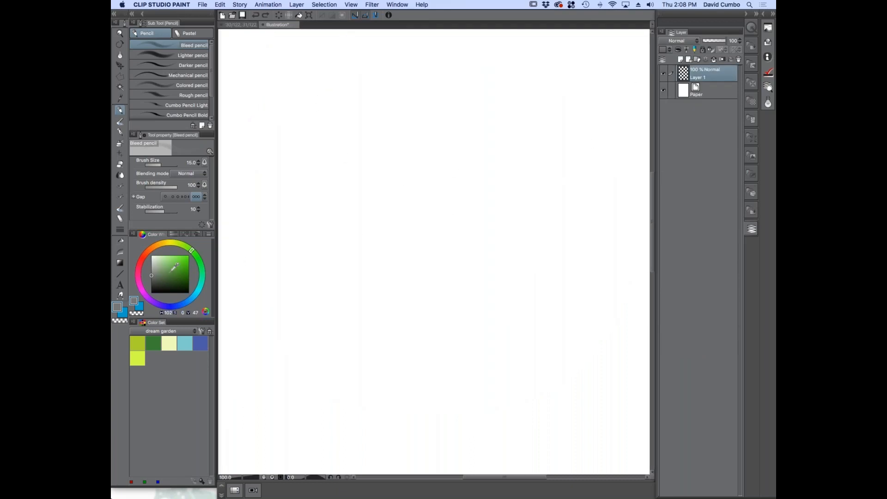
mouse_move(415, 154)
left_mouse_down()
mouse_move(406, 223)
mouse_move(491, 223)
mouse_move(482, 159)
left_mouse_up()
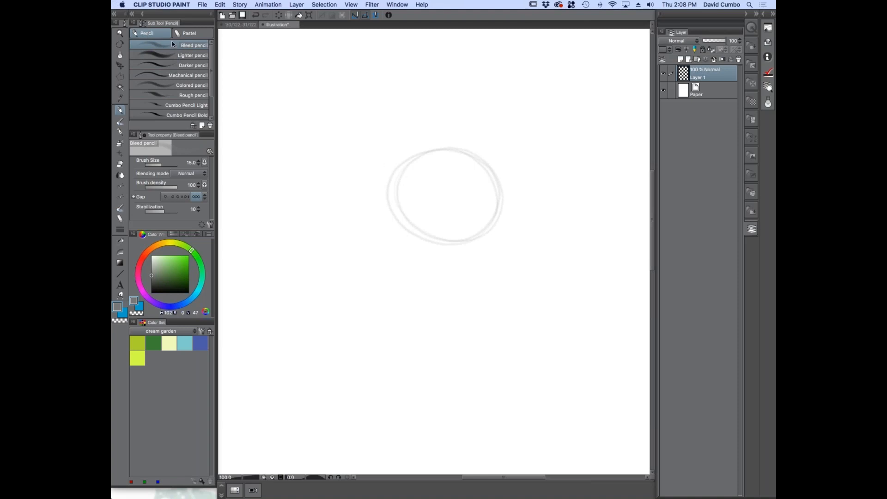
mouse_move(382, 136)
left_mouse_down()
mouse_move(367, 164)
mouse_move(366, 151)
mouse_move(384, 177)
mouse_move(357, 184)
mouse_move(356, 198)
mouse_move(388, 212)
mouse_move(375, 219)
mouse_move(403, 240)
left_mouse_up()
mouse_move(500, 176)
left_mouse_down()
mouse_move(464, 134)
mouse_move(454, 144)
left_mouse_up()
left_click_drag(494, 168, 498, 221)
scroll(396, 220, "up", 2)
mouse_move(414, 238)
left_mouse_down()
mouse_move(380, 241)
mouse_move(410, 239)
left_mouse_up()
left_click_drag(390, 240, 437, 261)
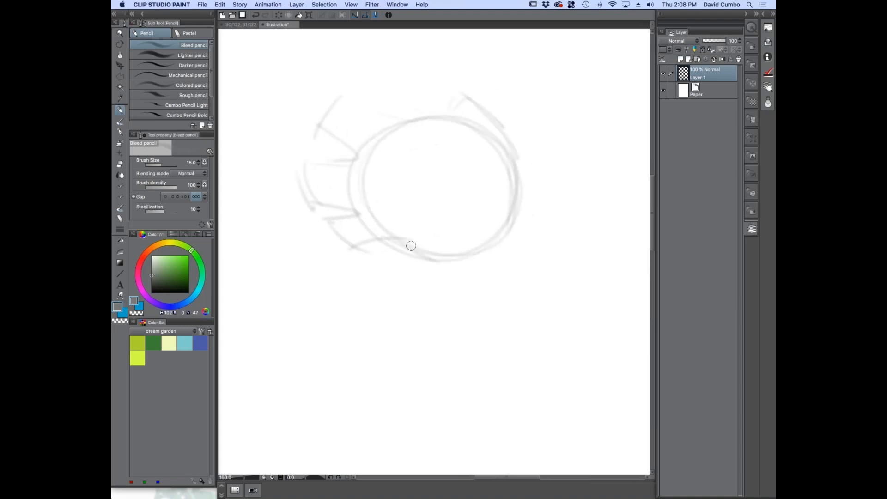
Strengthen the head's right curve and sketch a large tilted oval eye with a second oval around it
left_click_drag(499, 255, 505, 128)
mouse_move(514, 221)
left_mouse_down()
mouse_move(520, 160)
mouse_move(508, 134)
left_mouse_up()
left_click_drag(385, 179, 447, 200)
mouse_move(409, 162)
left_mouse_down()
mouse_move(402, 154)
mouse_move(428, 170)
left_mouse_up()
scroll(402, 206, "up", 1)
left_click_drag(428, 211, 420, 237)
left_click_drag(383, 179, 443, 211)
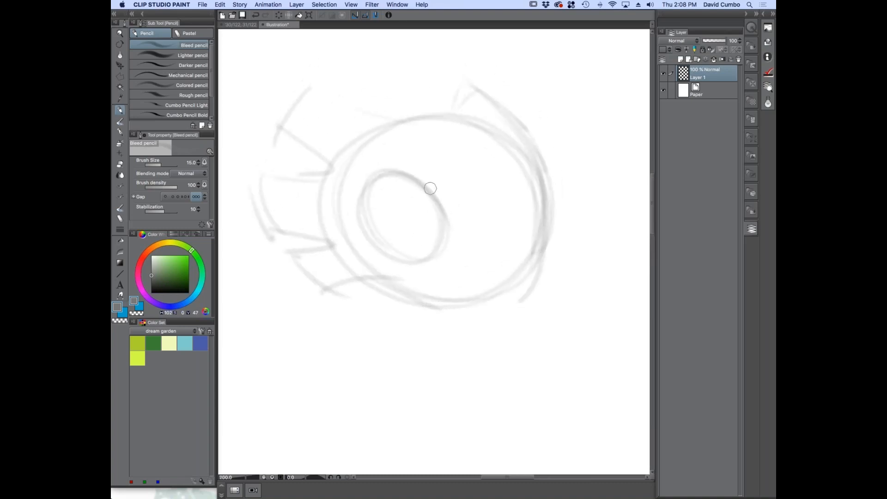
mouse_move(442, 247)
left_mouse_down()
mouse_move(381, 145)
mouse_move(381, 259)
mouse_move(438, 160)
left_mouse_up()
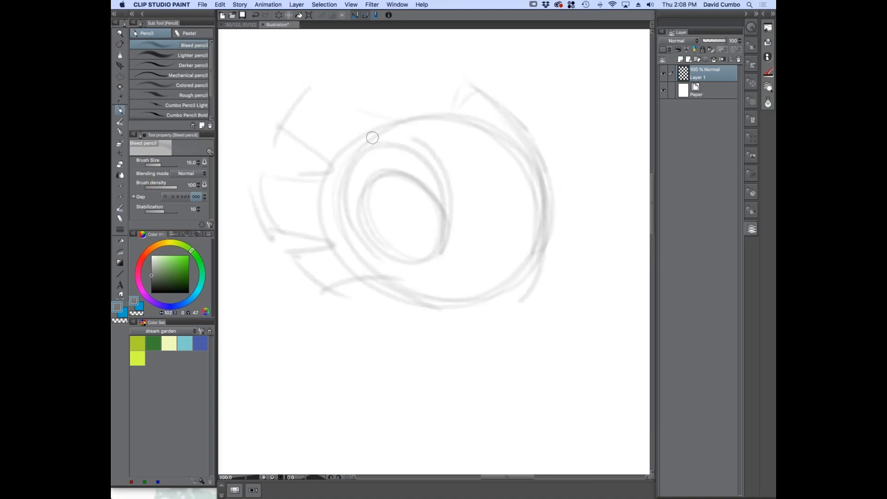
left_click_drag(442, 228, 435, 254)
Add the pupil, firm up the head and spike outlines, and sketch the neck lines and the pointed peak on top
left_click_drag(546, 226, 469, 93)
mouse_move(492, 122)
left_mouse_down()
mouse_move(348, 115)
mouse_move(312, 91)
mouse_move(283, 135)
mouse_move(307, 167)
mouse_move(253, 166)
mouse_move(283, 232)
mouse_move(335, 243)
mouse_move(324, 292)
mouse_move(513, 303)
mouse_move(422, 305)
left_mouse_up()
mouse_move(480, 305)
left_mouse_down()
mouse_move(550, 173)
mouse_move(529, 135)
left_mouse_up()
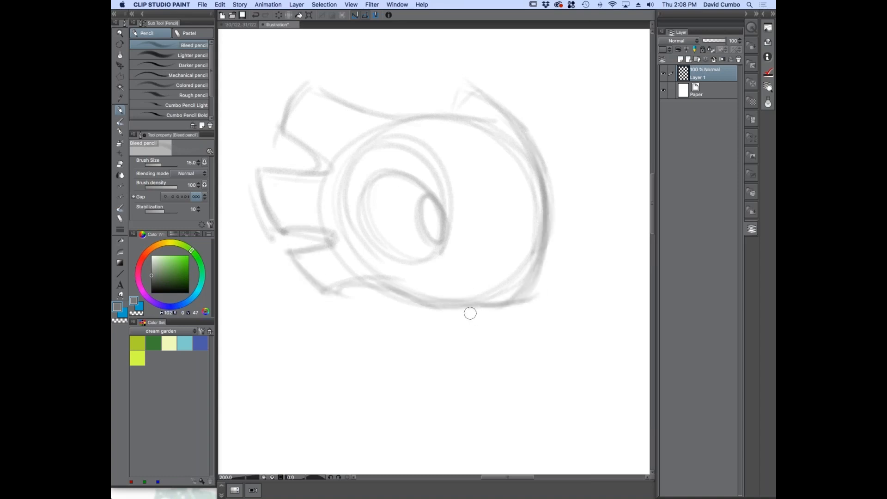
left_click_drag(485, 305, 432, 330)
left_click_drag(344, 283, 394, 343)
mouse_move(392, 295)
left_mouse_down()
mouse_move(391, 346)
mouse_move(485, 307)
left_mouse_up()
left_click_drag(383, 337, 336, 287)
left_click_drag(463, 122, 319, 89)
mouse_move(314, 80)
left_mouse_down()
mouse_move(287, 98)
mouse_move(302, 92)
mouse_move(276, 128)
mouse_move(329, 169)
left_mouse_up()
left_click_drag(438, 116, 478, 93)
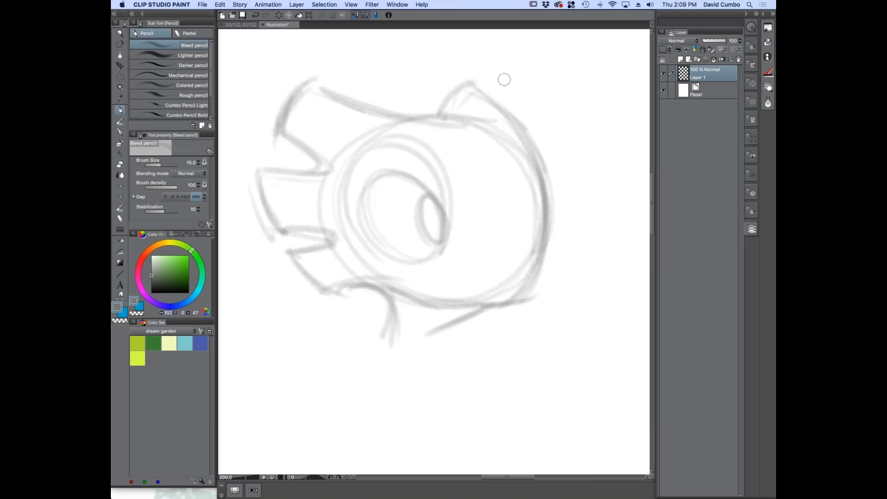
Add a new layer for inking, lower the sketch on Layer 1 to 30% opacity, and select Layer 2
key("super+shift+n")
left_click(692, 92)
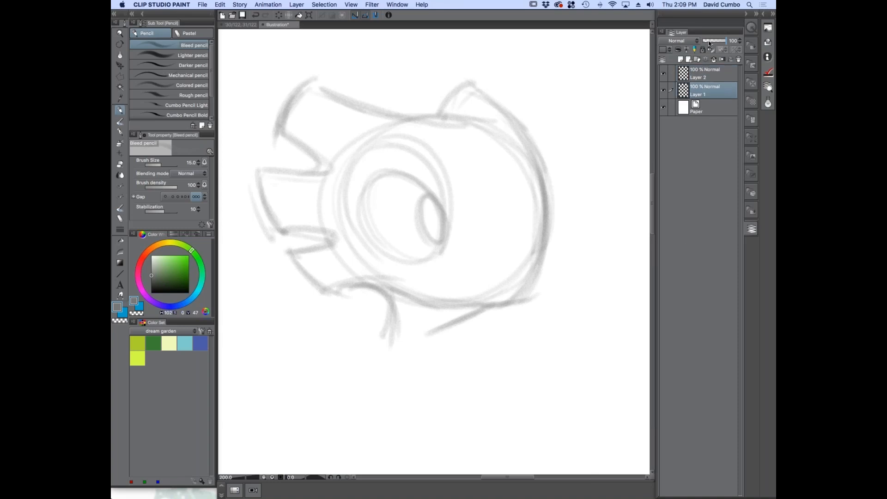
left_click(710, 41)
left_click_drag(710, 42, 709, 43)
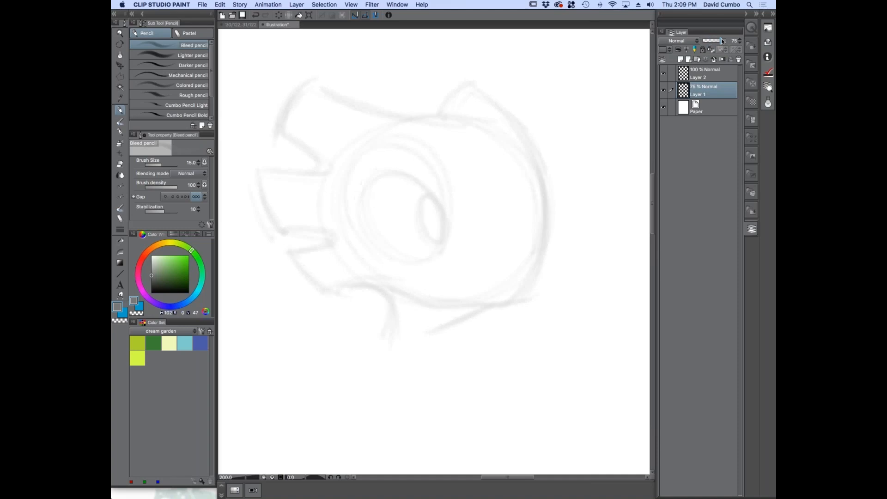
left_click(701, 78)
Choose the G-pen with black at brush size 15 and ink the long curve along the head's right side
scroll(336, 208, "up", 2)
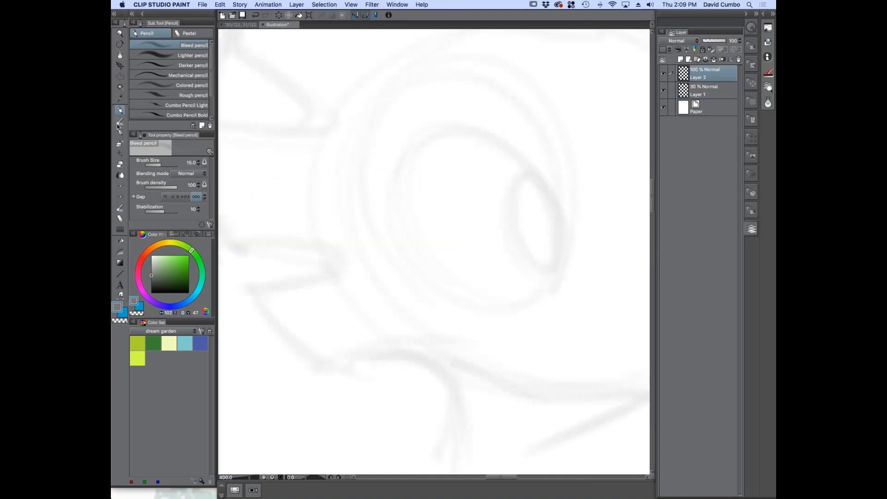
left_click(119, 132)
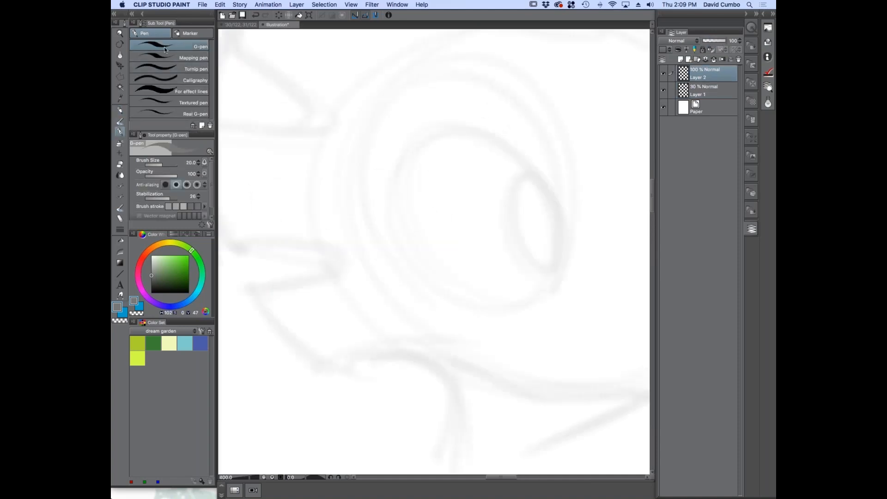
left_click(151, 293)
scroll(376, 227, "down", 2)
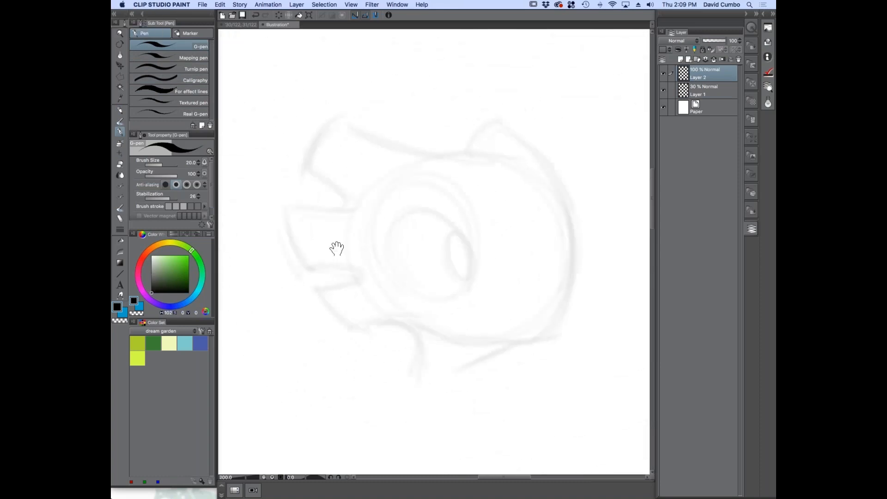
left_click_drag(475, 238, 448, 239)
key("[")
mouse_move(533, 329)
left_mouse_down()
mouse_move(540, 312)
mouse_move(510, 156)
mouse_move(447, 132)
left_mouse_up()
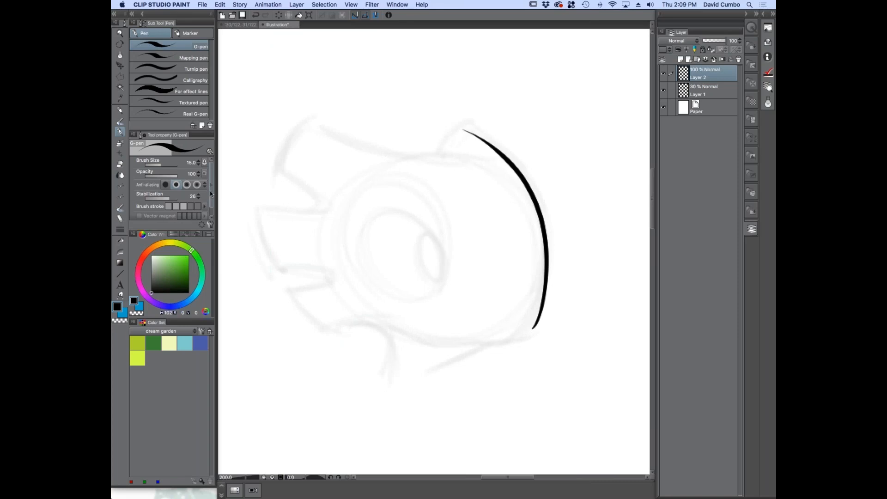
Try long G-pen strokes across the sketch to test the line stabilization, undoing each one
left_click_drag(211, 192, 211, 208)
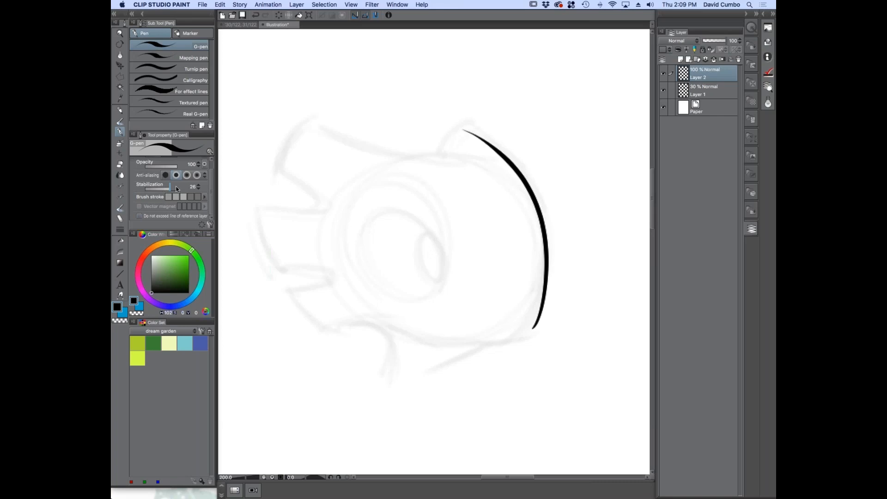
mouse_move(405, 76)
left_mouse_down()
mouse_move(348, 90)
mouse_move(287, 293)
mouse_move(365, 414)
left_mouse_up()
key("super+z")
mouse_move(388, 347)
left_mouse_down()
mouse_move(421, 342)
mouse_move(343, 230)
mouse_move(402, 148)
mouse_move(457, 205)
left_mouse_up()
key("super+z")
Browse the G-pen's detailed settings for brush size, brush tip, texture and brush shape
left_click(211, 224)
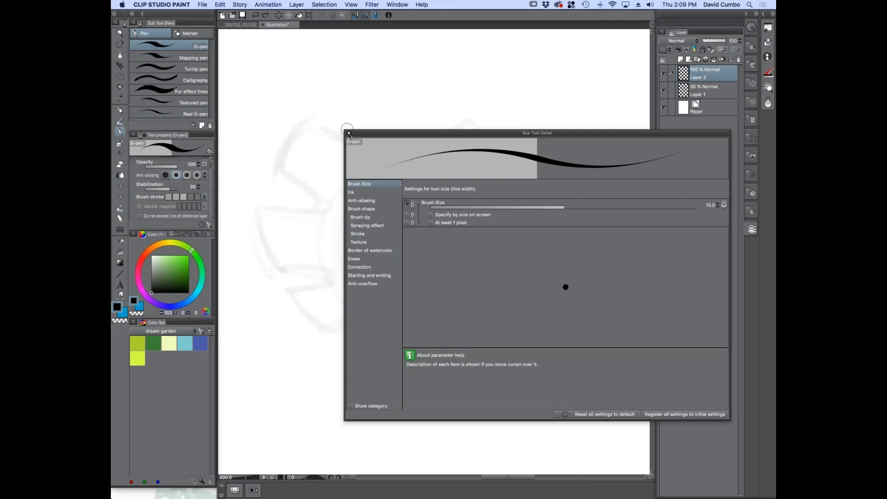
left_click_drag(435, 133, 448, 75)
left_click(375, 225)
left_click(372, 126)
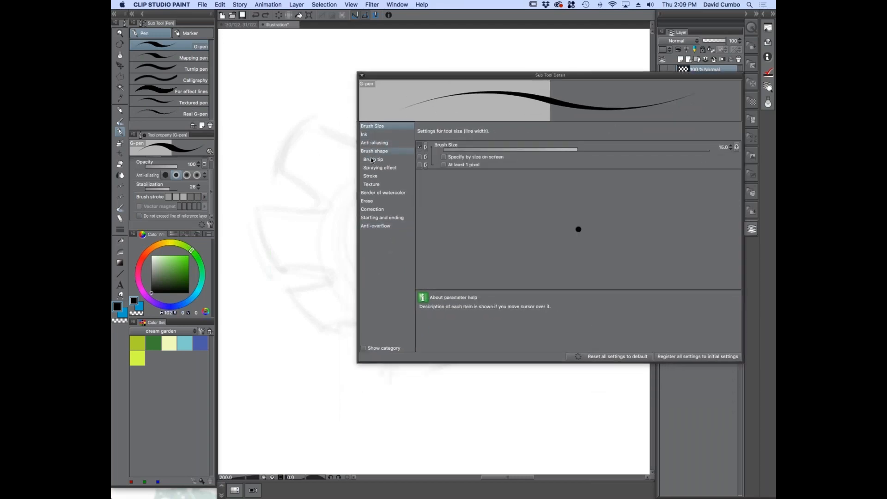
left_click(372, 160)
left_click(374, 143)
left_click(373, 160)
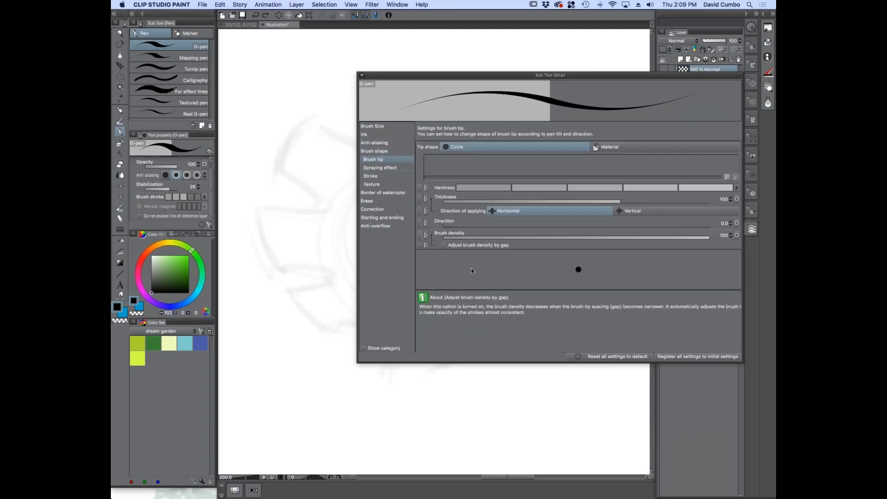
left_click(370, 169)
left_click(369, 177)
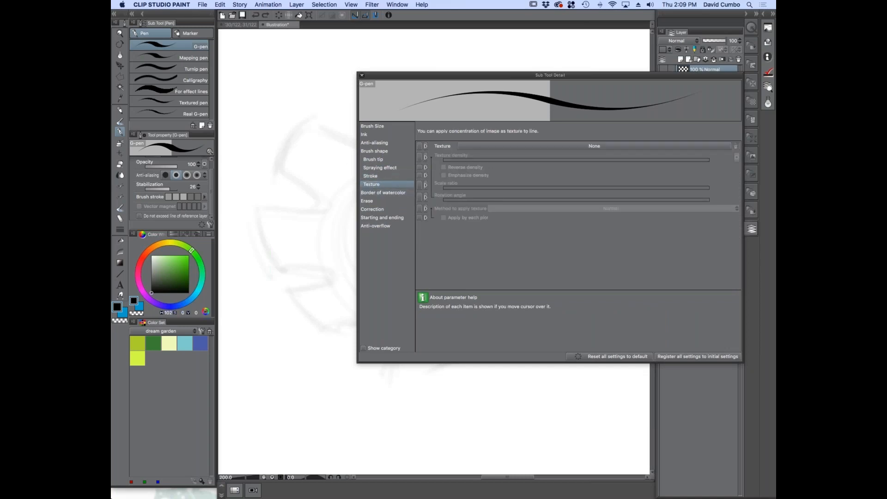
left_click(370, 158)
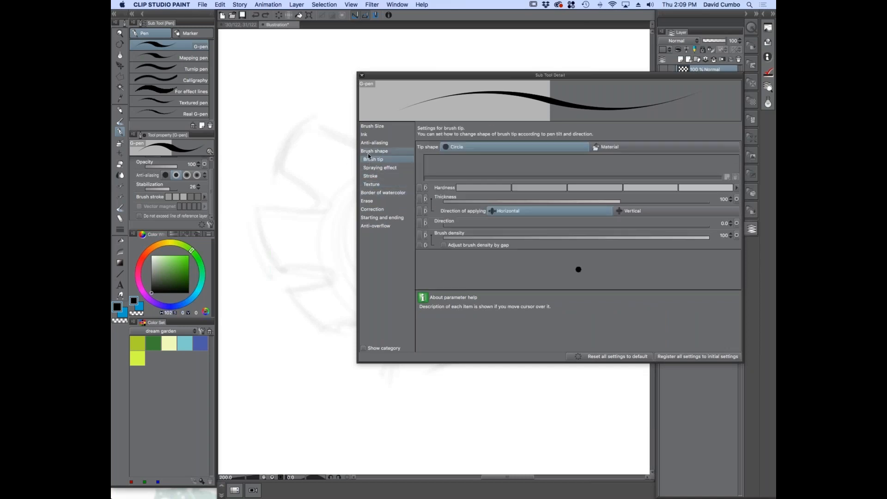
left_click(367, 151)
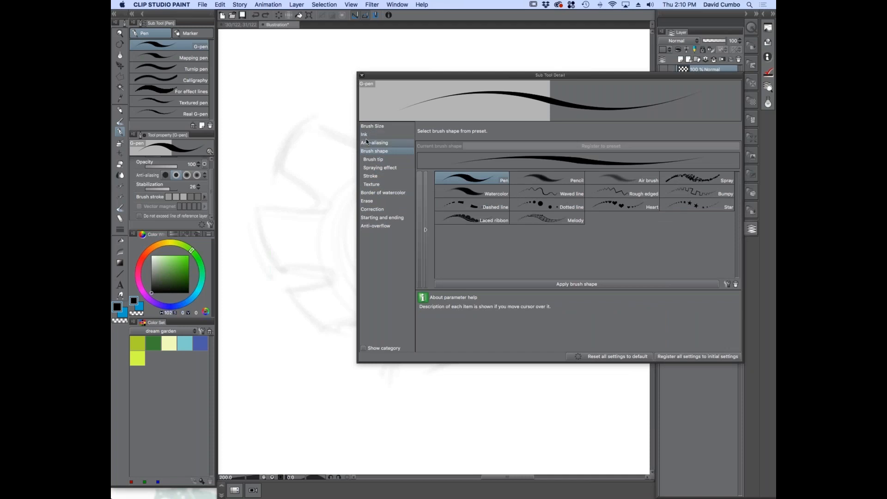
Examine the G-pen's Correction settings, toggle the stabilization option's visibility off and on, and close the detailed settings
left_click(368, 210)
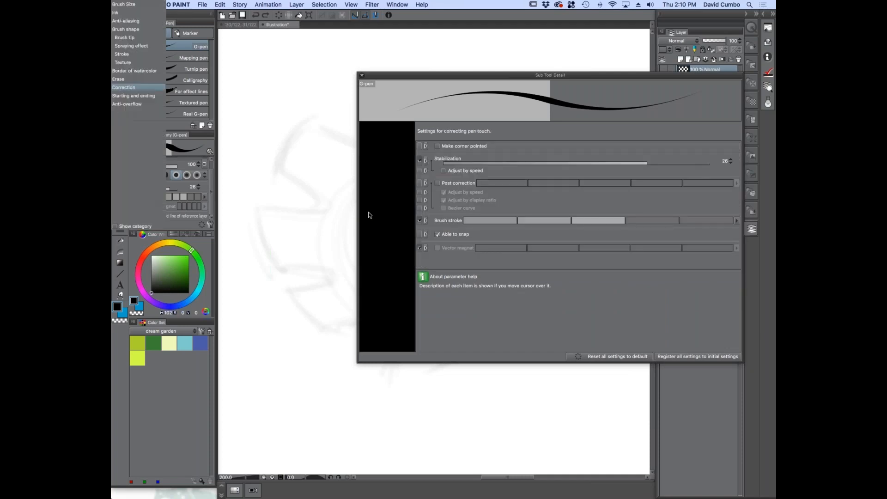
mouse_move(425, 164)
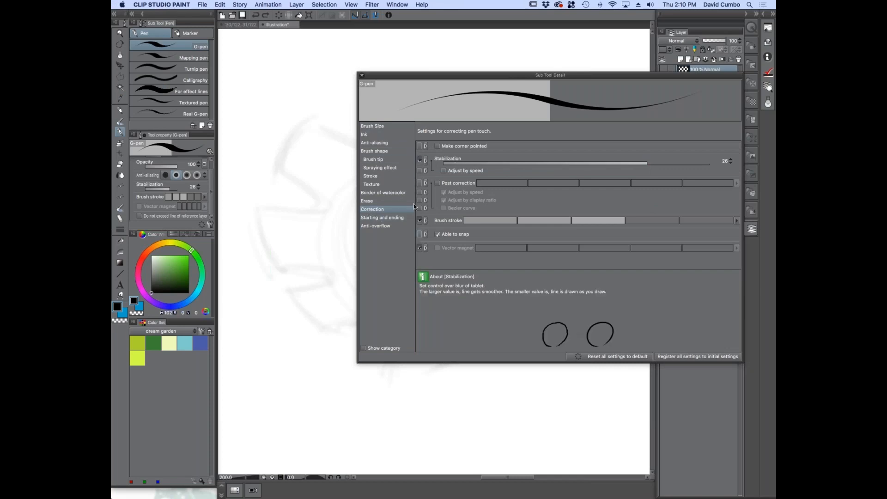
left_click(420, 160)
left_click(420, 160)
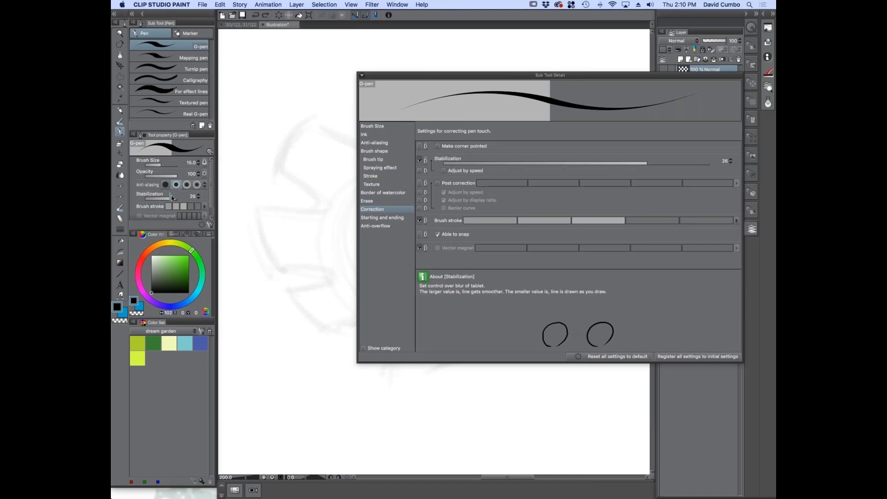
left_click(362, 75)
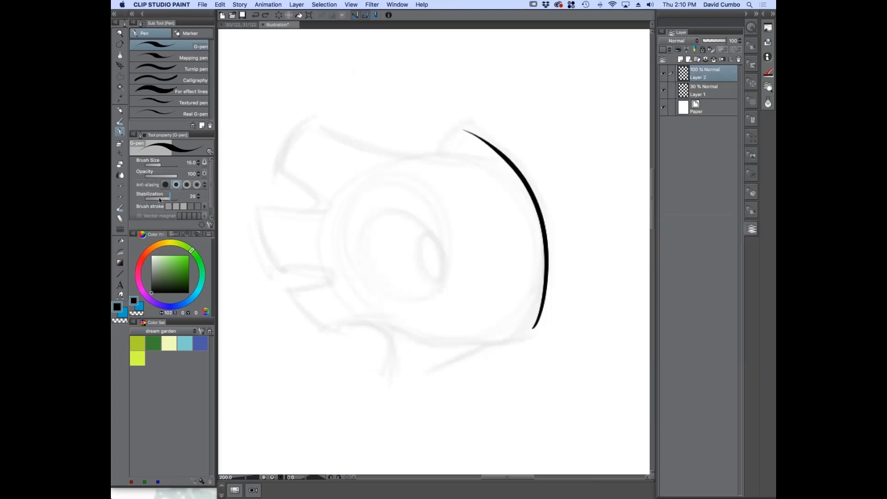
Try a G-pen stroke beside the sketch, undo it, and set the stabilization to 17
mouse_move(315, 74)
left_mouse_down()
mouse_move(342, 134)
mouse_move(362, 207)
mouse_move(397, 266)
mouse_move(379, 311)
mouse_move(465, 350)
mouse_move(346, 384)
mouse_move(439, 232)
mouse_move(349, 258)
mouse_move(316, 282)
mouse_move(251, 274)
mouse_move(279, 197)
mouse_move(252, 167)
left_mouse_up()
key("super+z")
left_click_drag(167, 201, 167, 201)
scroll(481, 235, "up", 2)
left_click_drag(514, 125, 532, 233)
scroll(535, 232, "down", 2)
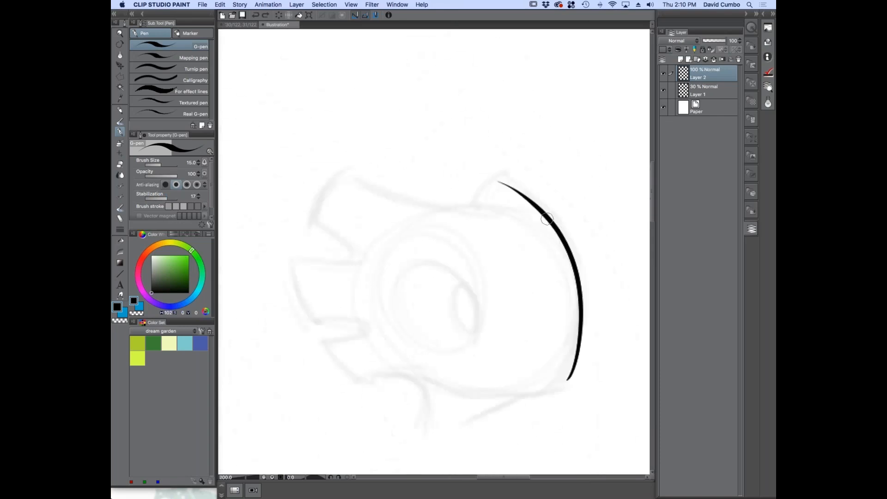
Reduce the G-pen's brush size to 8 and ink the top peak, the spiked left outline and the two neck lines
key("bracketleft")
key("bracketleft")
key("bracketleft")
scroll(530, 200, "up", 2)
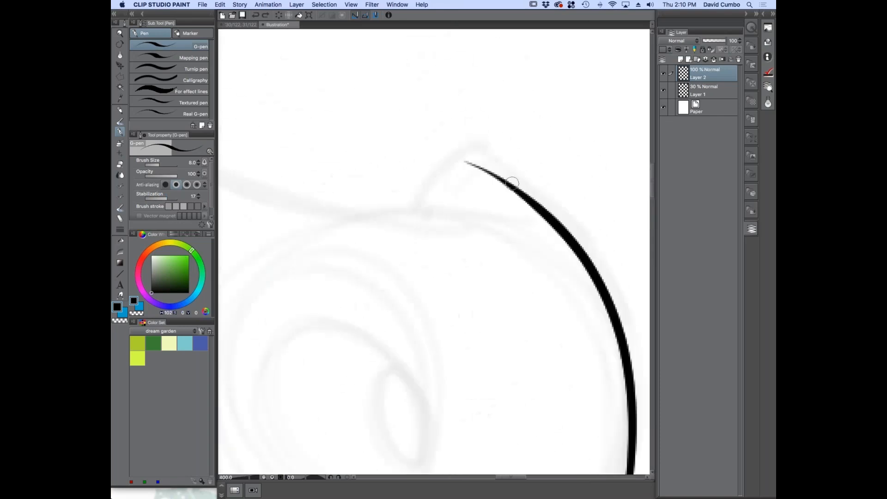
mouse_move(463, 159)
left_mouse_down()
mouse_move(437, 167)
mouse_move(407, 204)
left_mouse_up()
scroll(432, 179, "down", 2)
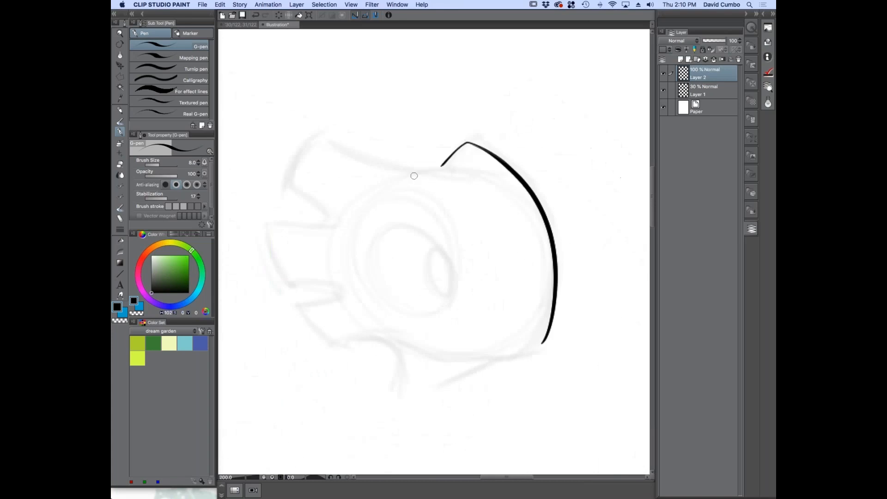
mouse_move(487, 171)
left_mouse_down()
mouse_move(409, 162)
mouse_move(327, 130)
mouse_move(299, 173)
mouse_move(350, 212)
mouse_move(280, 222)
mouse_move(296, 274)
mouse_move(349, 290)
mouse_move(308, 302)
mouse_move(345, 346)
mouse_move(360, 339)
mouse_move(404, 389)
left_mouse_up()
left_click_drag(463, 386, 518, 351)
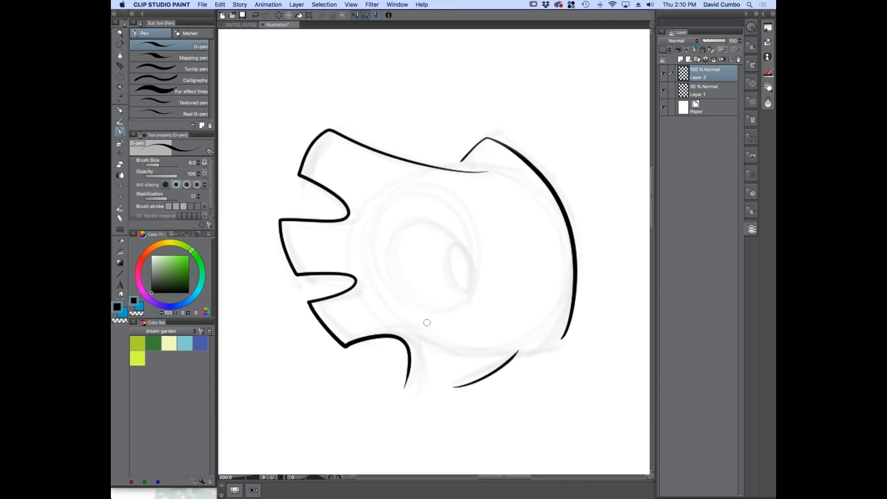
Ink the curved mouth line up to the snout and the large iris outline in the eye
mouse_move(429, 335)
left_mouse_down()
mouse_move(524, 347)
mouse_move(552, 339)
left_mouse_up()
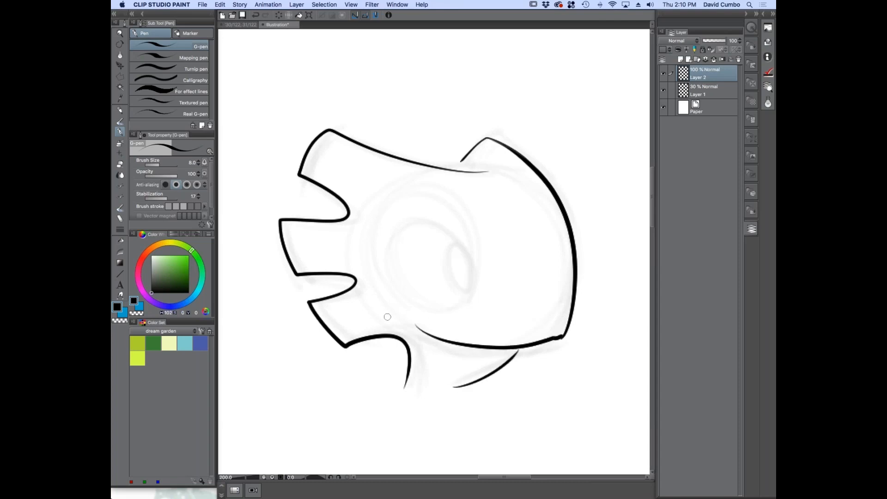
scroll(379, 323, "down", 1)
left_click_drag(353, 315, 343, 309)
scroll(395, 296, "up", 1)
left_click_drag(393, 263, 415, 290)
scroll(448, 288, "up", 2)
mouse_move(489, 350)
left_mouse_down()
mouse_move(497, 308)
mouse_move(395, 200)
mouse_move(332, 265)
mouse_move(420, 363)
mouse_move(493, 351)
mouse_move(488, 265)
mouse_move(429, 201)
left_mouse_up()
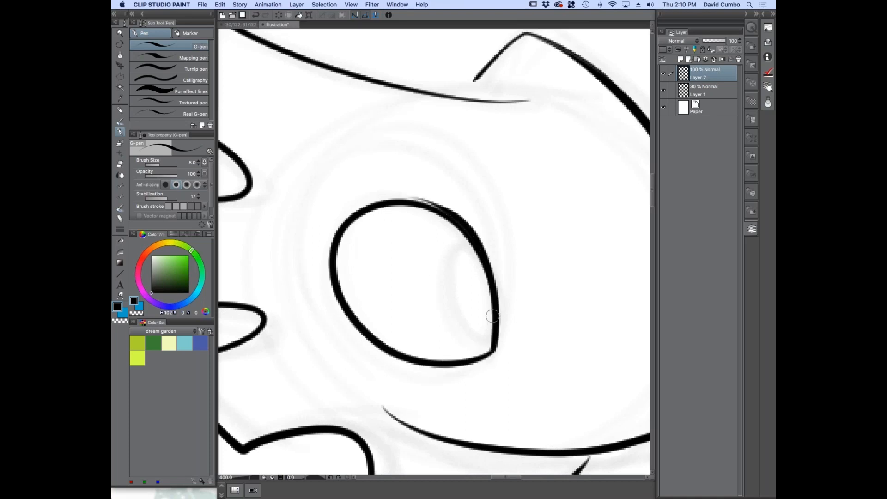
Ink the pupil oval inside the iris, the outer eye outline around it, and a smaller oval within the pupil
scroll(459, 303, "down", 2)
mouse_move(511, 331)
left_mouse_down()
mouse_move(450, 216)
mouse_move(408, 277)
mouse_move(436, 317)
mouse_move(458, 329)
left_mouse_up()
scroll(495, 298, "up", 4)
left_click_drag(504, 233, 441, 226)
mouse_move(417, 255)
left_mouse_down()
mouse_move(465, 402)
mouse_move(545, 395)
left_mouse_up()
scroll(451, 342, "down", 2)
left_click_drag(380, 280, 372, 254)
scroll(475, 317, "up", 2)
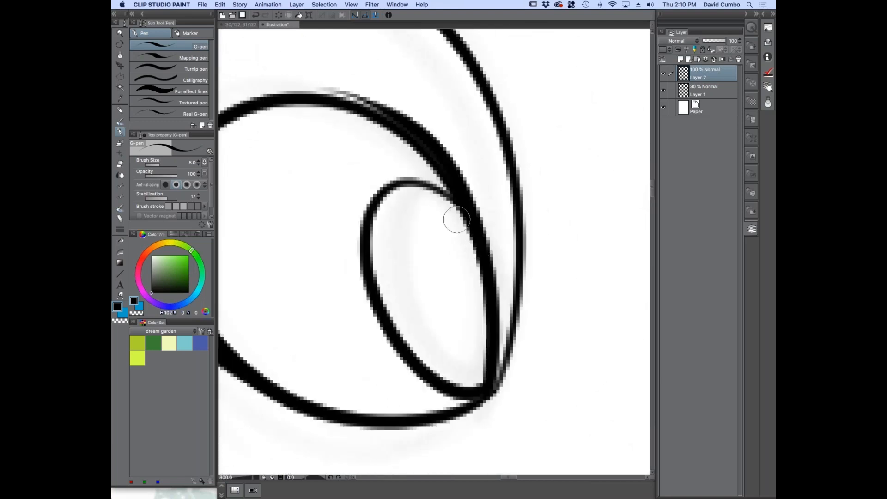
left_click_drag(468, 229, 493, 344)
scroll(365, 298, "down", 4)
left_click_drag(313, 317, 385, 276)
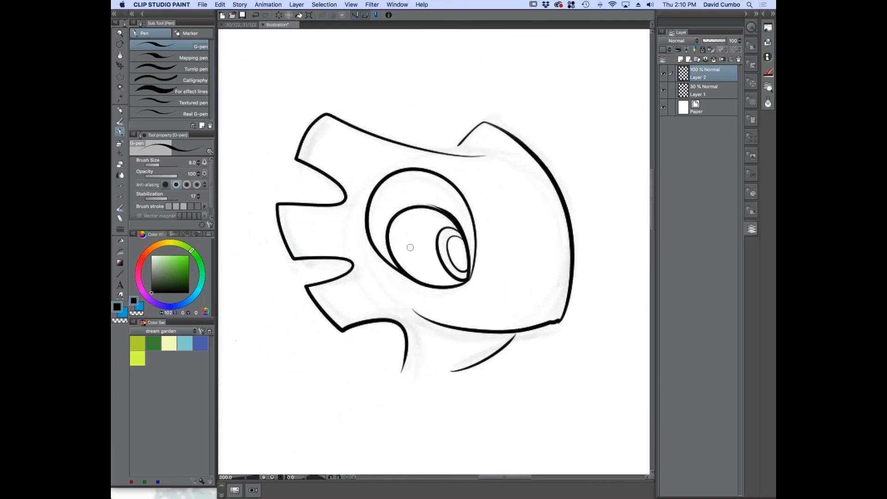
Thicken the upper and back edges of the iris outline and add a rounded end to the mouth corner
scroll(410, 248, "up", 2)
mouse_move(472, 185)
left_mouse_down()
mouse_move(429, 167)
mouse_move(370, 175)
left_mouse_up()
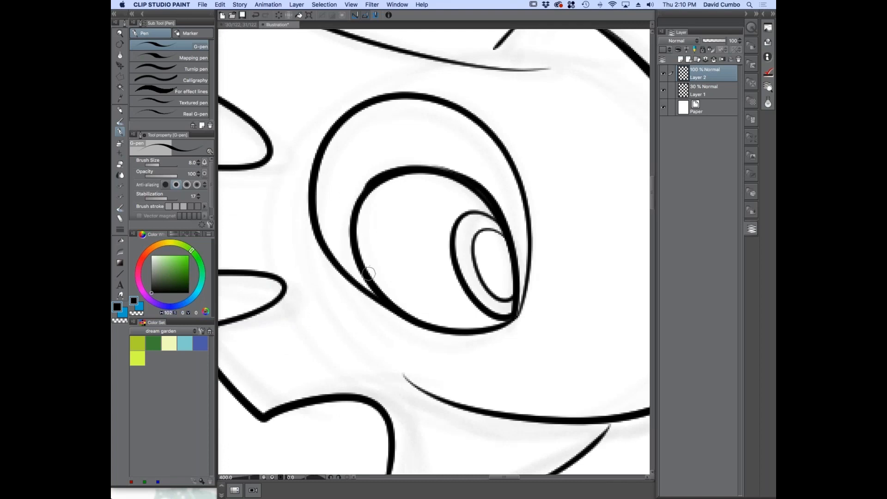
mouse_move(388, 298)
left_mouse_down()
mouse_move(361, 251)
mouse_move(371, 181)
mouse_move(423, 166)
mouse_move(489, 198)
left_mouse_up()
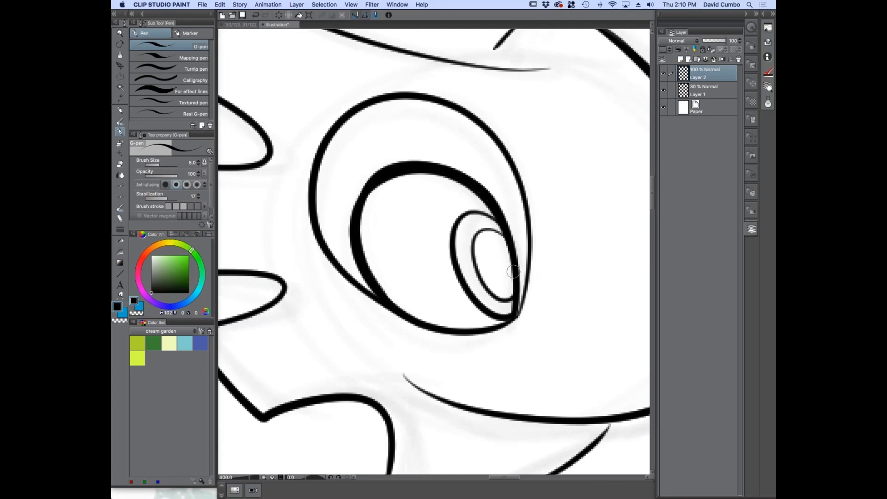
scroll(508, 277, "down", 2)
scroll(504, 299, "up", 2)
left_click_drag(386, 297, 349, 176)
left_click_drag(370, 285, 407, 305)
scroll(360, 300, "down", 2)
scroll(428, 283, "up", 1)
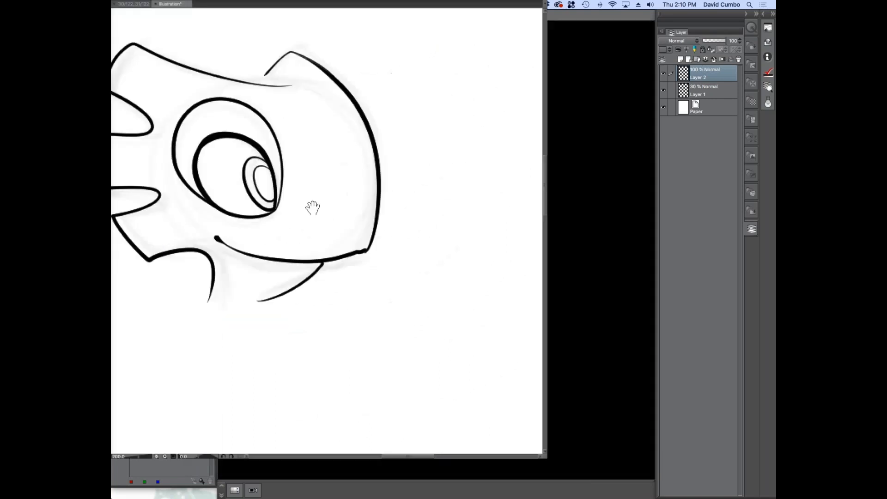
Thicken the outline of the bump on top of the snout and connect it to the forehead line
scroll(473, 187, "up", 2)
mouse_move(458, 199)
left_mouse_down()
mouse_move(507, 138)
mouse_move(534, 143)
mouse_move(601, 189)
left_mouse_up()
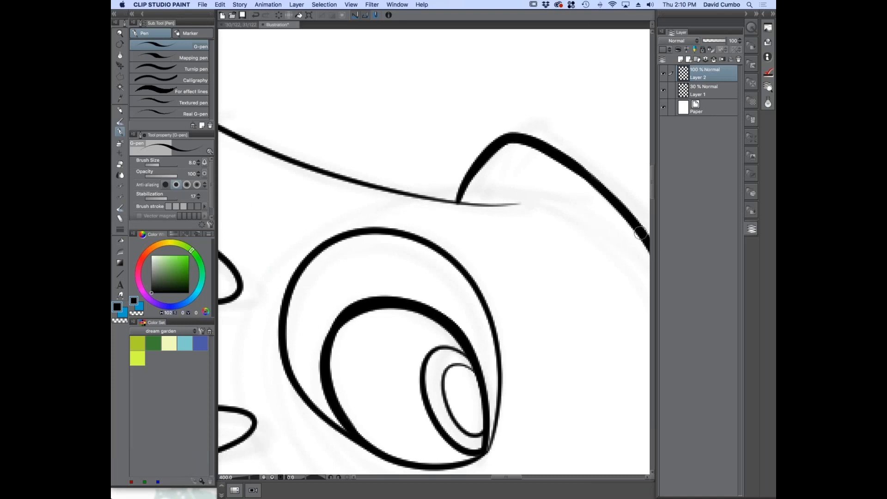
scroll(395, 268, "down", 3)
scroll(453, 228, "up", 3)
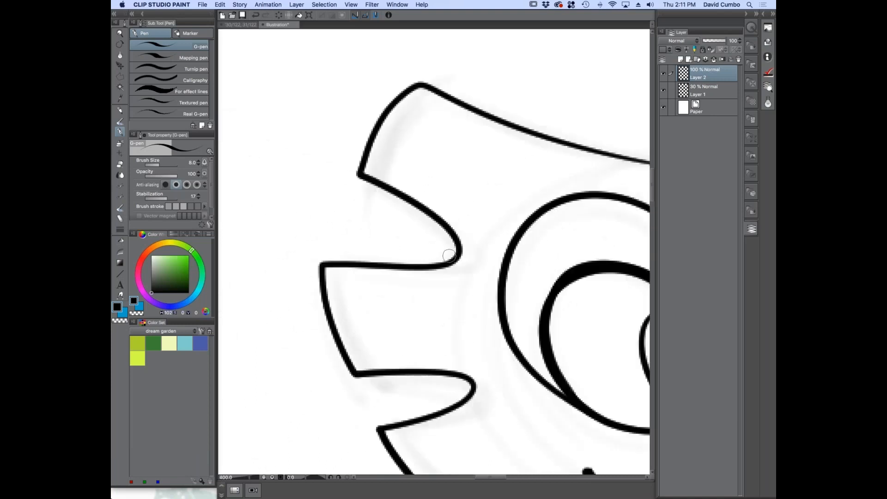
Thicken the outline of the spiked crest on the back of the head, continuing into the back of the neck
mouse_move(453, 228)
left_mouse_down()
mouse_move(363, 182)
mouse_move(365, 149)
mouse_move(401, 90)
mouse_move(421, 80)
mouse_move(595, 146)
left_mouse_up()
left_click_drag(316, 278, 311, 163)
mouse_move(442, 138)
left_mouse_down()
mouse_move(302, 148)
mouse_move(299, 166)
mouse_move(321, 227)
mouse_move(344, 254)
mouse_move(425, 256)
mouse_move(455, 281)
mouse_move(355, 321)
left_mouse_up()
left_click_drag(335, 276, 282, 121)
mouse_move(312, 155)
left_mouse_down()
mouse_move(333, 205)
mouse_move(382, 246)
mouse_move(409, 233)
mouse_move(491, 230)
mouse_move(510, 292)
mouse_move(497, 331)
left_mouse_up()
scroll(491, 292, "down", 3)
left_click_drag(445, 293, 345, 238)
scroll(447, 210, "up", 1)
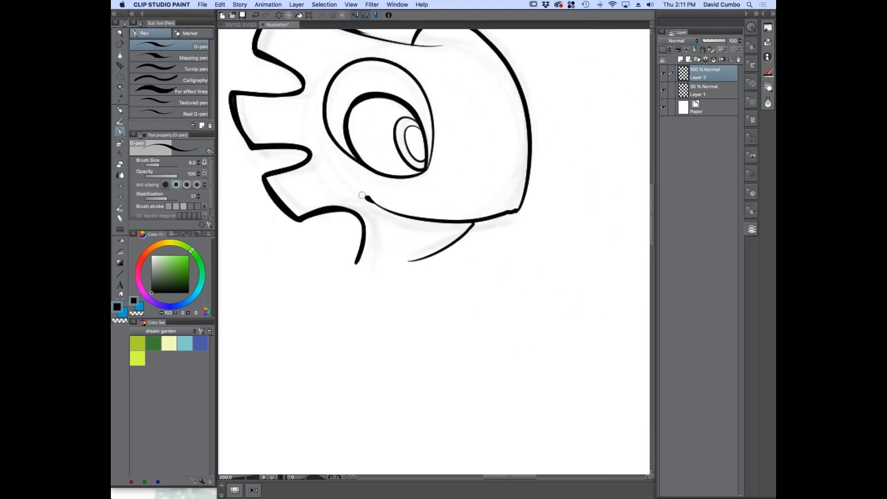
Ink a rounded curve at the snout's lower corner and close the base of the neck with a straight line
mouse_move(390, 211)
left_mouse_down()
mouse_move(501, 214)
mouse_move(531, 168)
left_mouse_up()
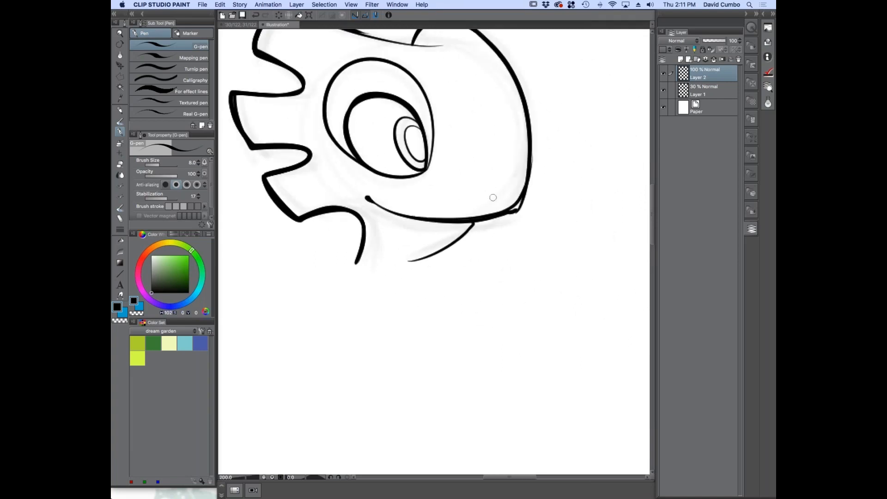
scroll(506, 194, "up", 2)
left_click_drag(301, 272, 419, 206)
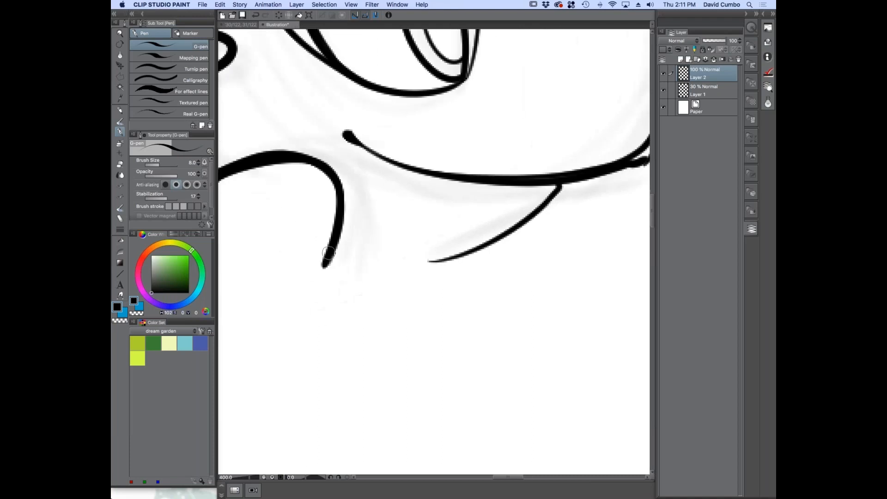
left_click_drag(324, 266, 441, 260)
scroll(392, 254, "down", 3)
left_click_drag(331, 266, 396, 252)
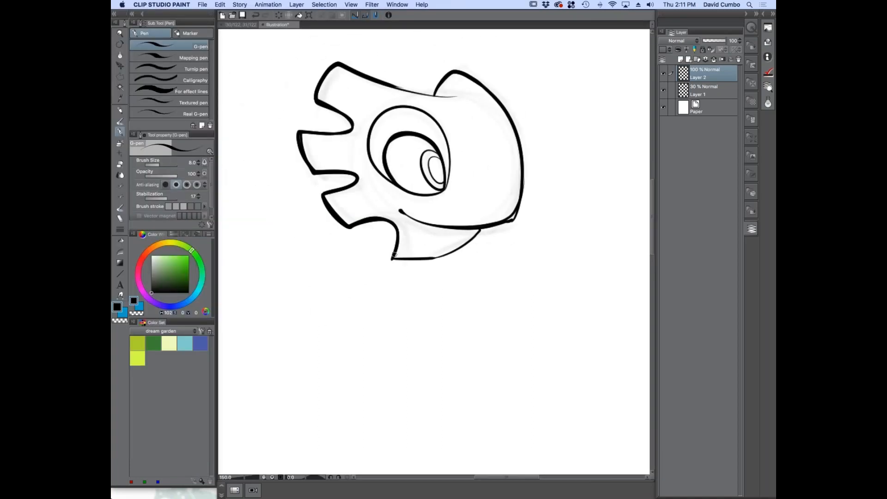
Erase the ink protruding from the snout's lower corner with the transparent colour, and switch back to black
scroll(528, 220, "up", 3)
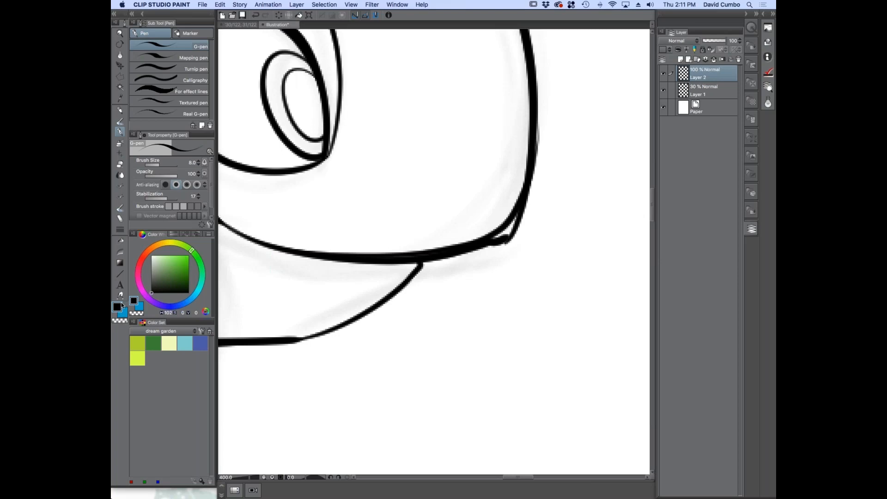
left_click(121, 321)
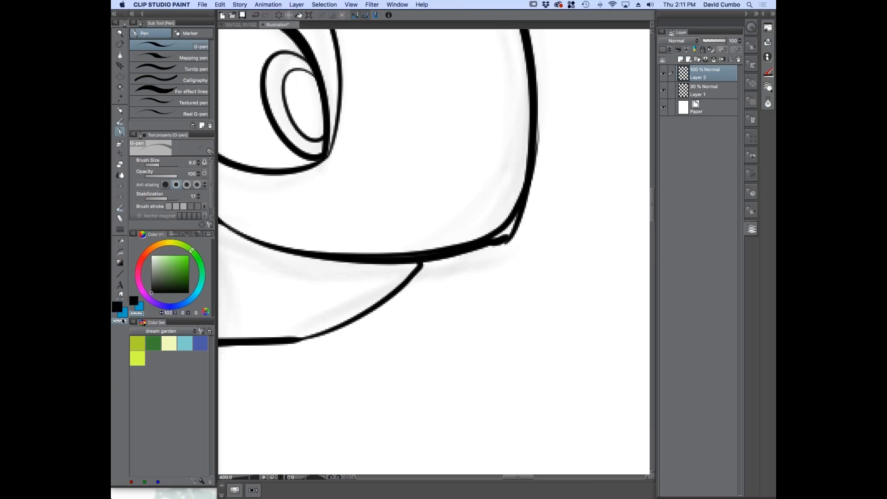
mouse_move(512, 224)
left_mouse_down()
mouse_move(480, 260)
mouse_move(540, 186)
mouse_move(483, 256)
mouse_move(540, 186)
mouse_move(519, 240)
left_mouse_up()
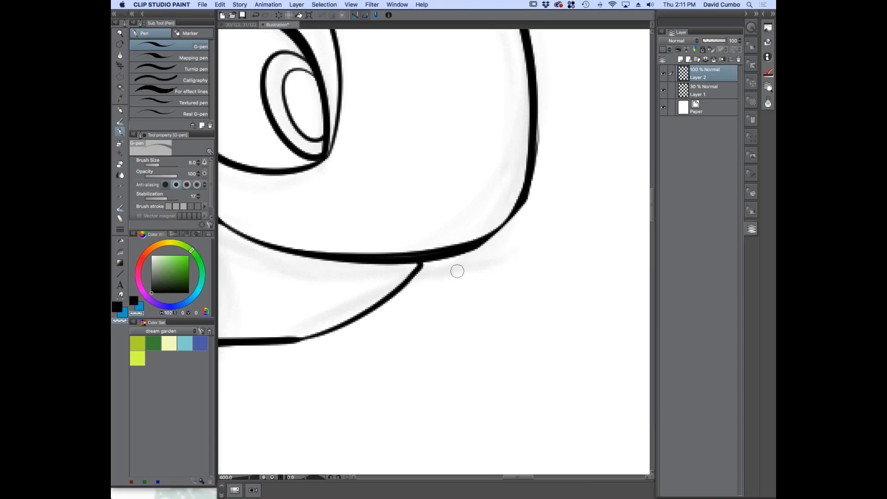
left_click(117, 307)
scroll(503, 219, "up", 2)
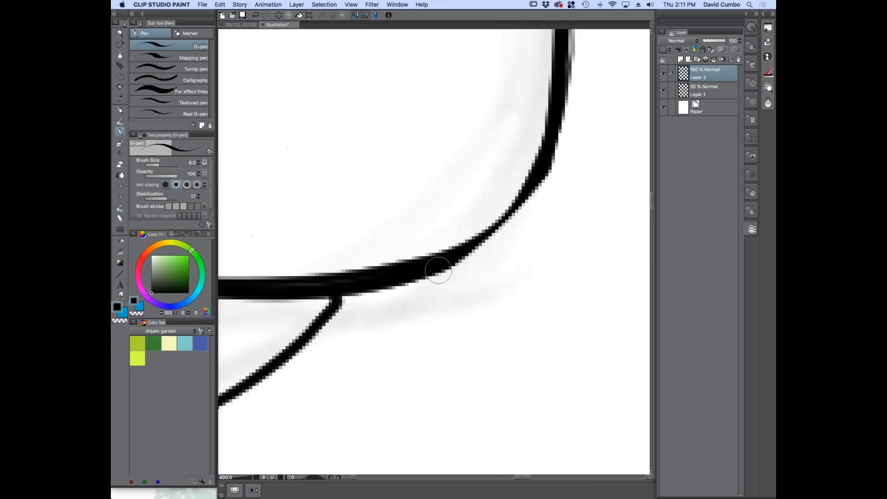
scroll(505, 106, "down", 5)
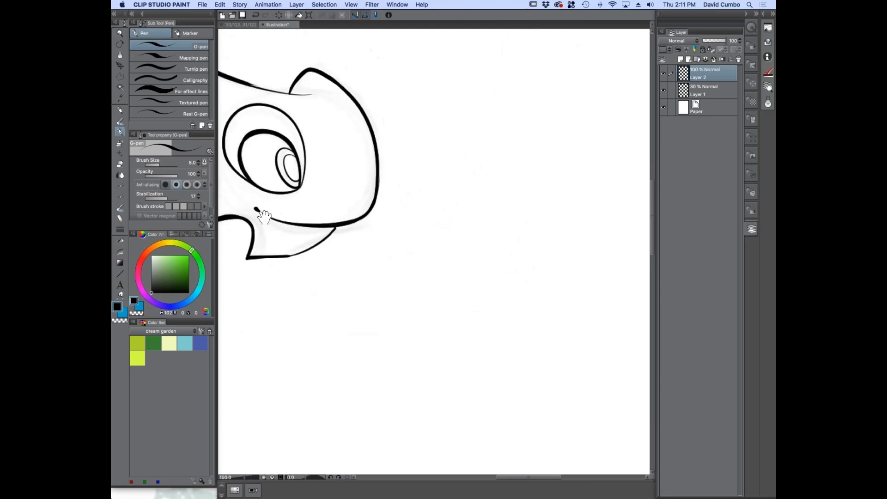
Thicken the top of the outer eye outline and the forehead line leading to the snout bump
scroll(439, 183, "up", 1)
scroll(439, 183, "up", 1)
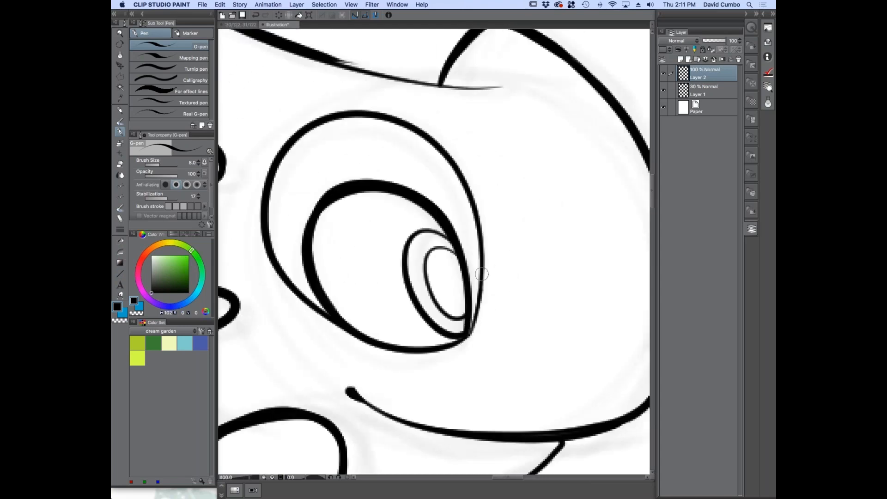
scroll(273, 196, "down", 3)
scroll(348, 199, "up", 3)
mouse_move(349, 200)
left_mouse_down()
mouse_move(457, 225)
mouse_move(502, 160)
mouse_move(612, 218)
left_mouse_up()
scroll(464, 253, "down", 4)
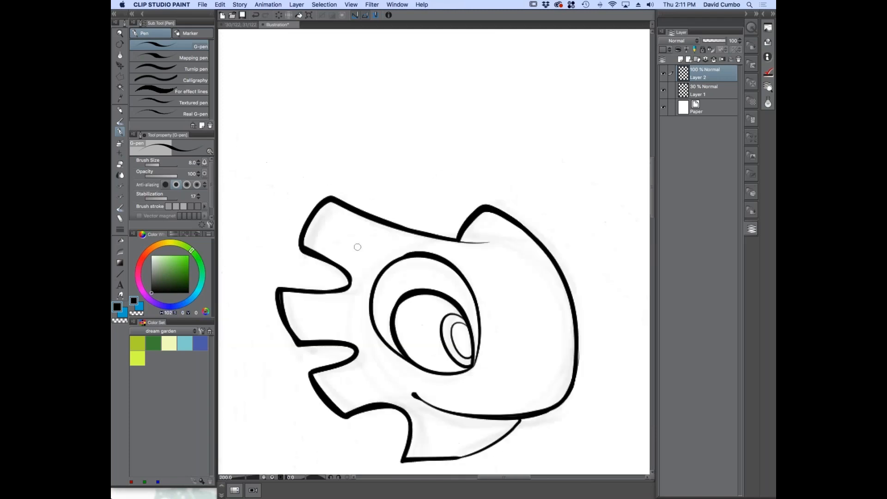
Ink thin curved lines across the bases of the three crest spikes to separate them from the face
left_click_drag(316, 281, 327, 267)
scroll(353, 254, "up", 1)
scroll(353, 254, "up", 1)
left_click_drag(364, 232, 395, 186)
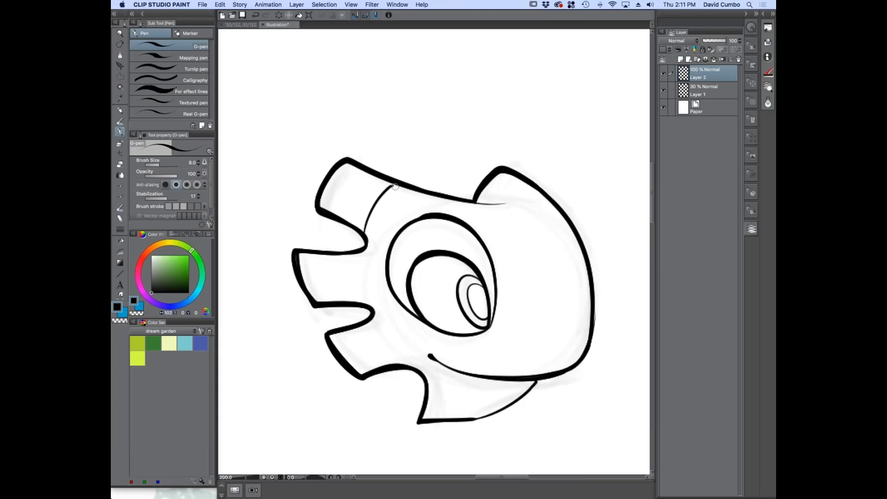
scroll(368, 222, "up", 2)
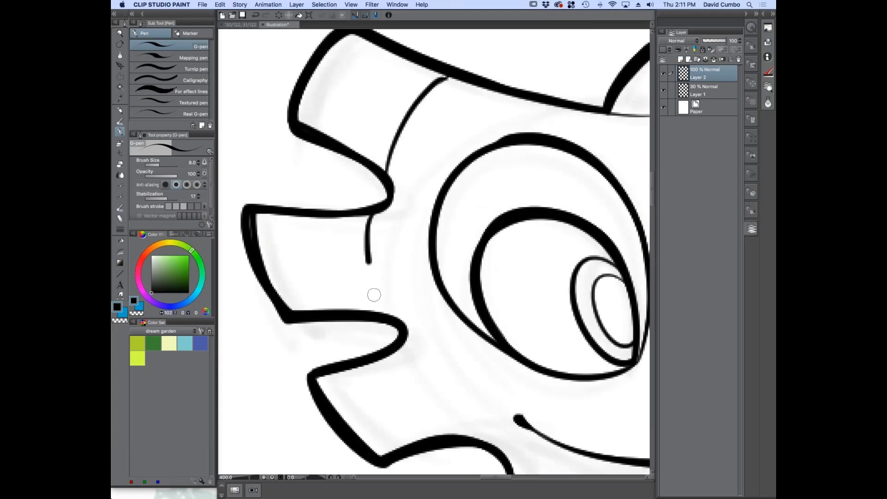
mouse_move(347, 329)
left_mouse_down()
mouse_move(296, 182)
mouse_move(401, 289)
left_mouse_up()
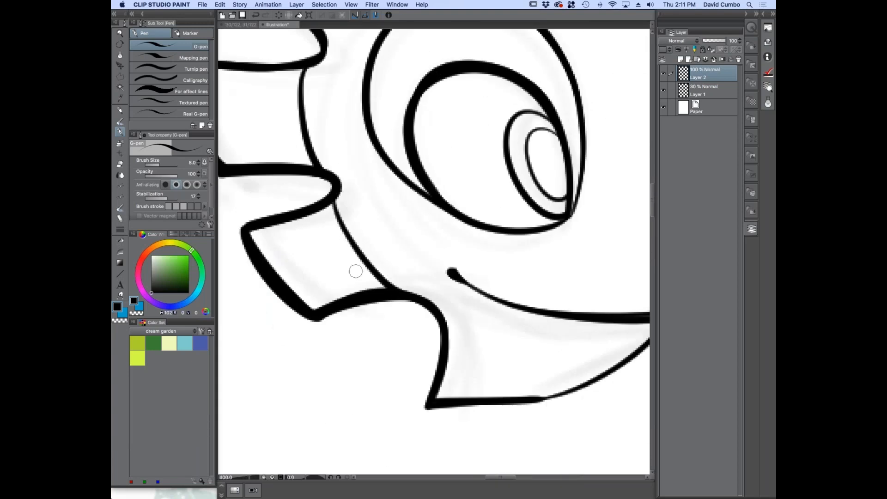
Ink the line closing the base of the bump on top of the snout
scroll(340, 268, "down", 3)
scroll(435, 149, "up", 3)
mouse_move(404, 160)
left_mouse_down()
mouse_move(442, 159)
mouse_move(498, 126)
left_mouse_up()
scroll(370, 172, "down", 3)
left_click_drag(311, 258, 357, 255)
scroll(298, 286, "up", 1)
scroll(572, 154, "right", 1)
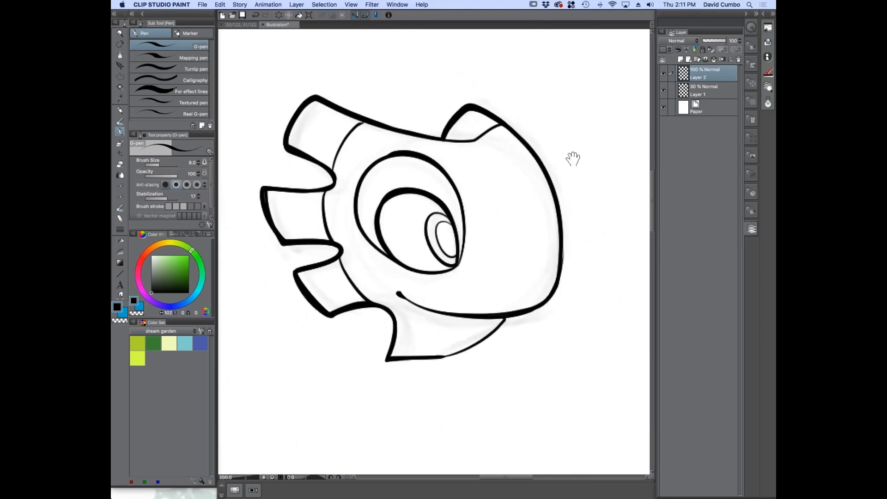
Hide the sketch on Layer 1 and add a new raster layer between it and the inked lines
left_click(669, 87)
left_click(664, 90)
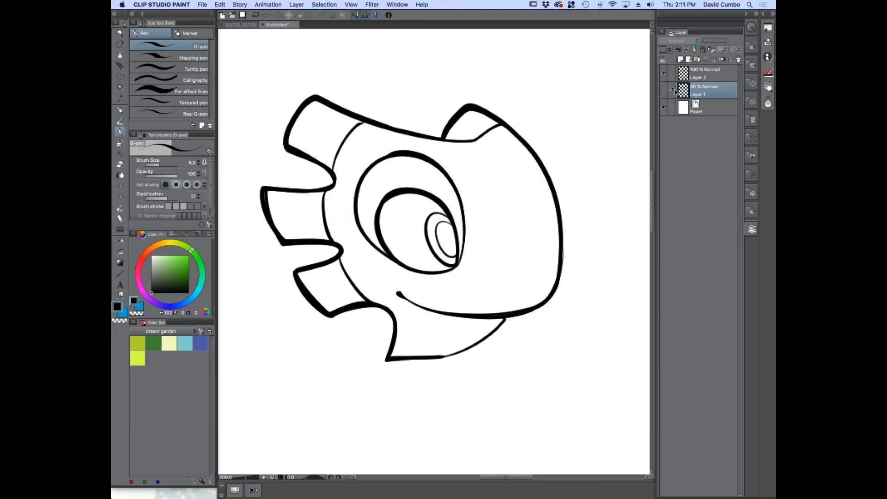
left_click(680, 60)
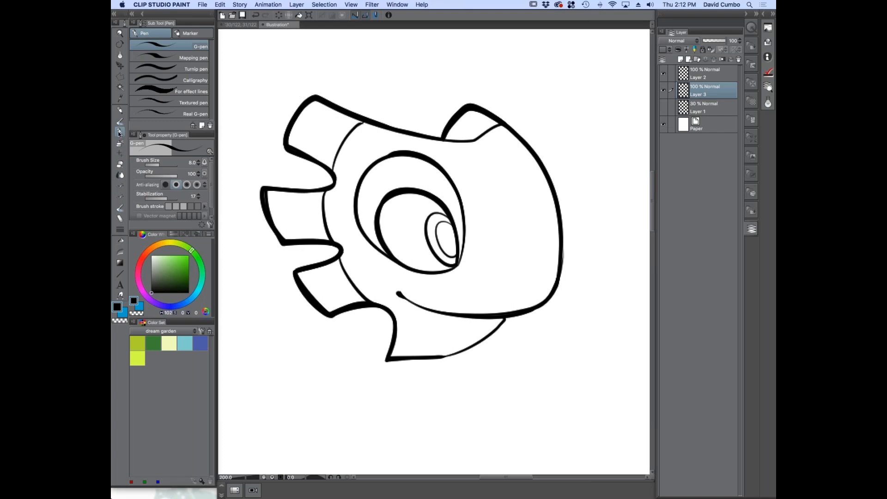
Choose the Fill-in-mono pen marker and set the drawing colour to a bright green
left_click(188, 34)
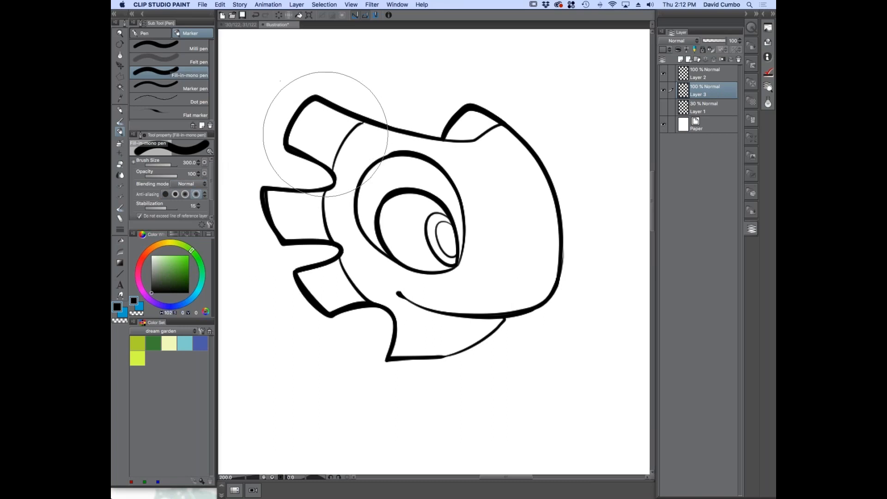
left_click_drag(192, 250, 195, 254)
left_click(182, 262)
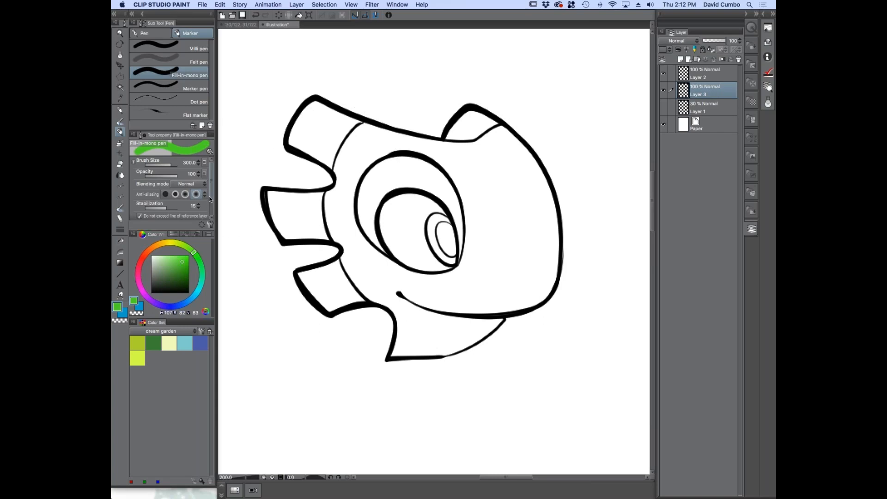
Examine the Fill-in-mono pen's Anti-overflow settings, including the option not to exceed the reference layer's lines, and close them
scroll(209, 199, "down", 2)
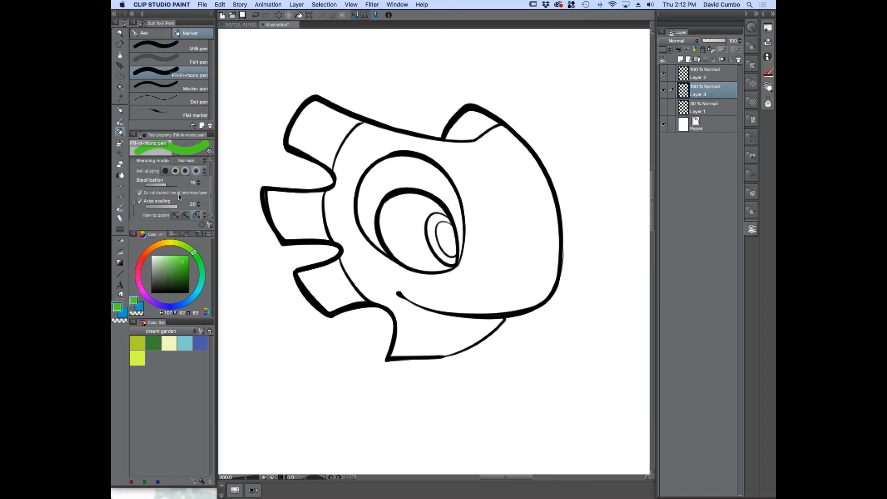
left_click(211, 226)
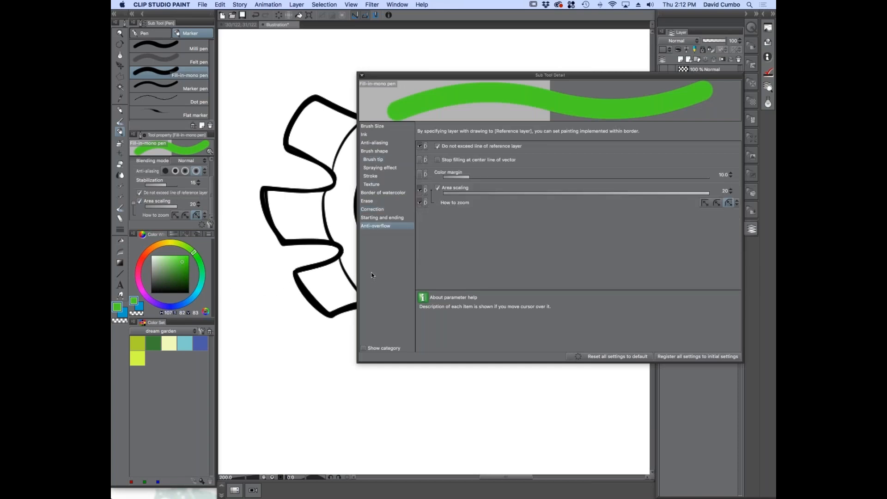
mouse_move(417, 151)
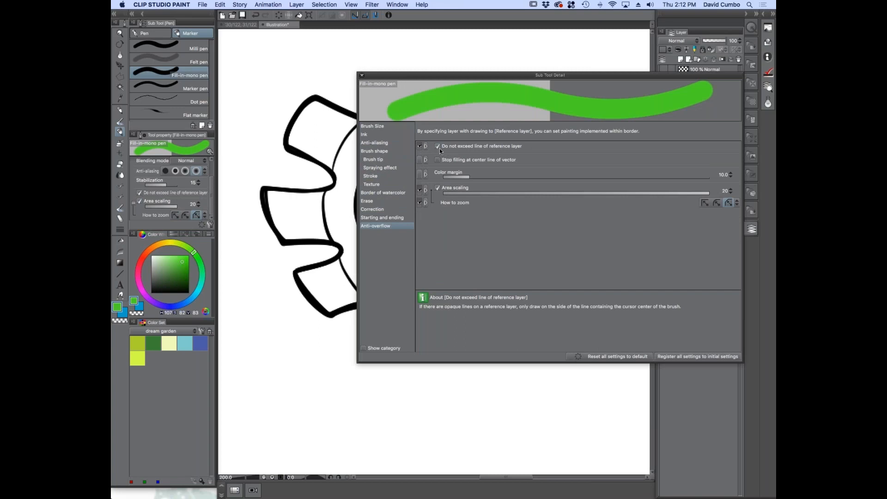
left_click(362, 76)
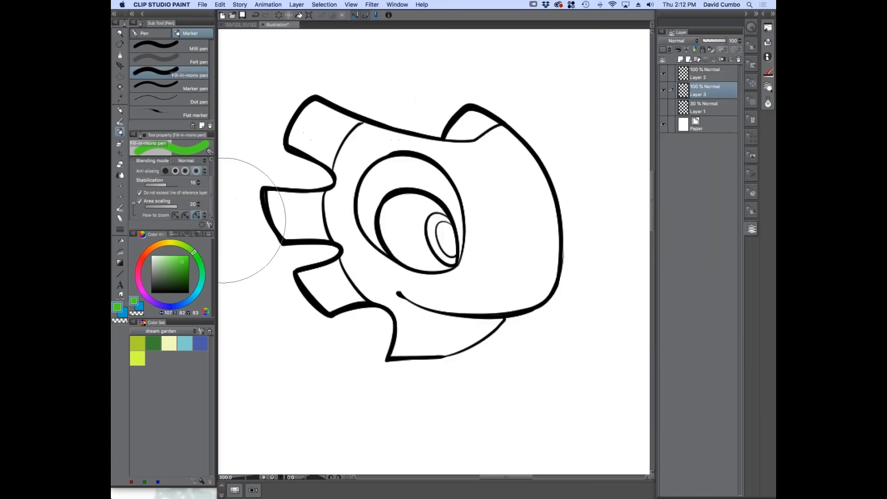
Set Layer 2 as the reference layer and paint the face and neck green on Layer 3 within the ink lines
left_click(669, 77)
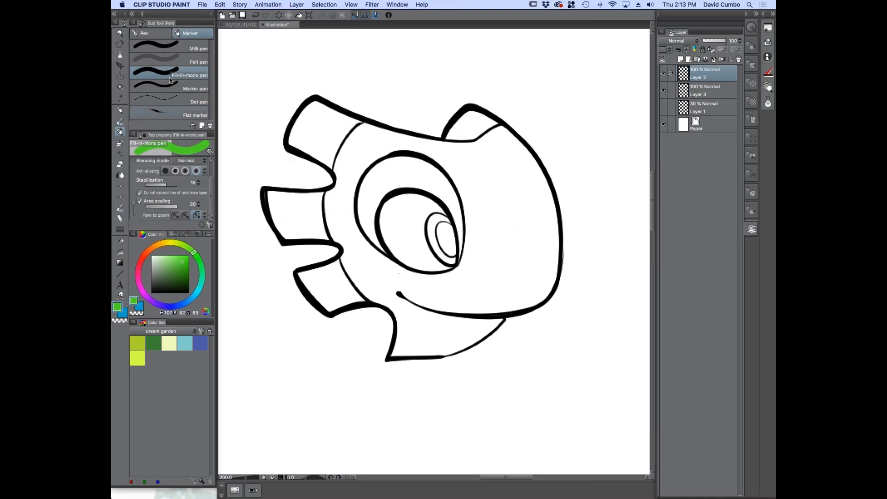
left_click(683, 90)
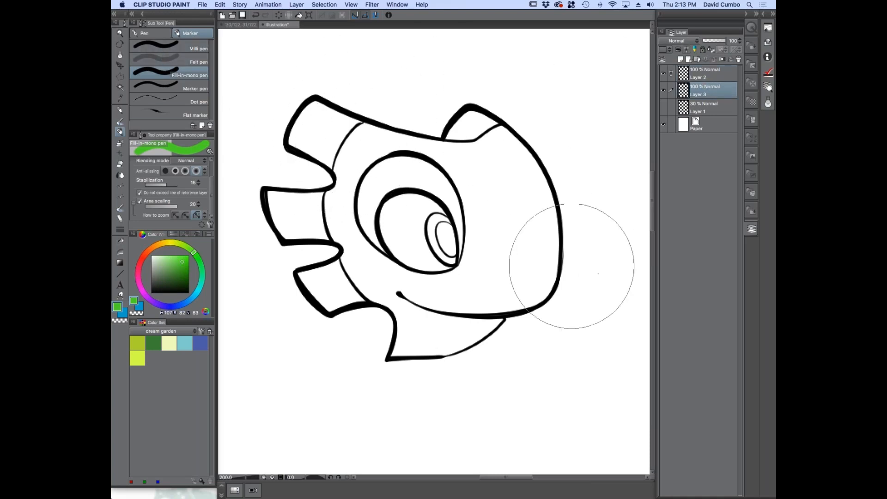
left_click(483, 153)
mouse_move(482, 153)
left_mouse_down()
mouse_move(517, 203)
mouse_move(513, 251)
mouse_move(494, 268)
mouse_move(399, 273)
mouse_move(350, 234)
mouse_move(348, 176)
mouse_move(387, 144)
mouse_move(416, 328)
mouse_move(470, 327)
mouse_move(440, 191)
mouse_move(514, 203)
left_mouse_up()
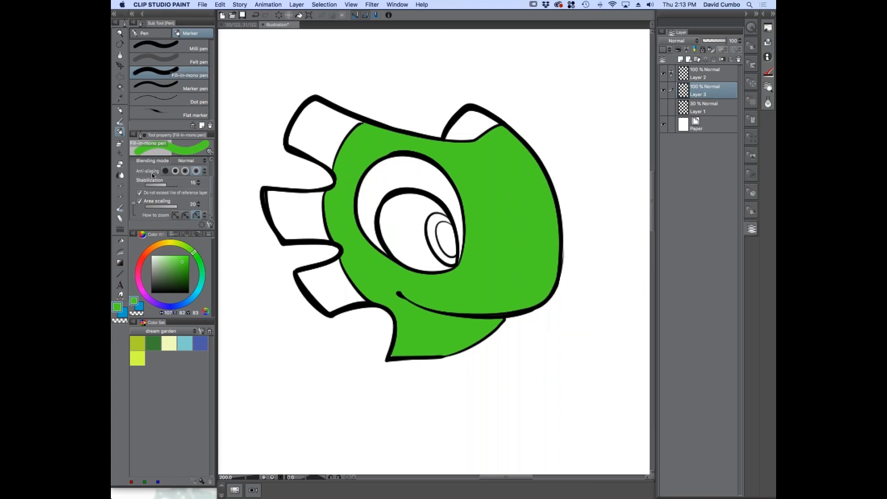
Review the Fill-in-mono pen's Anti-overflow settings, then undo the green fill and repaint the face and neck green on Layer 3
left_click(209, 225)
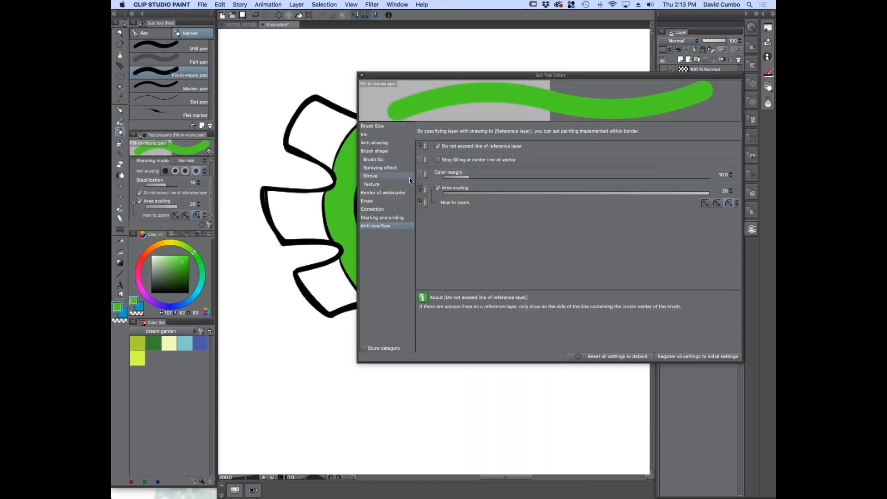
left_click(361, 75)
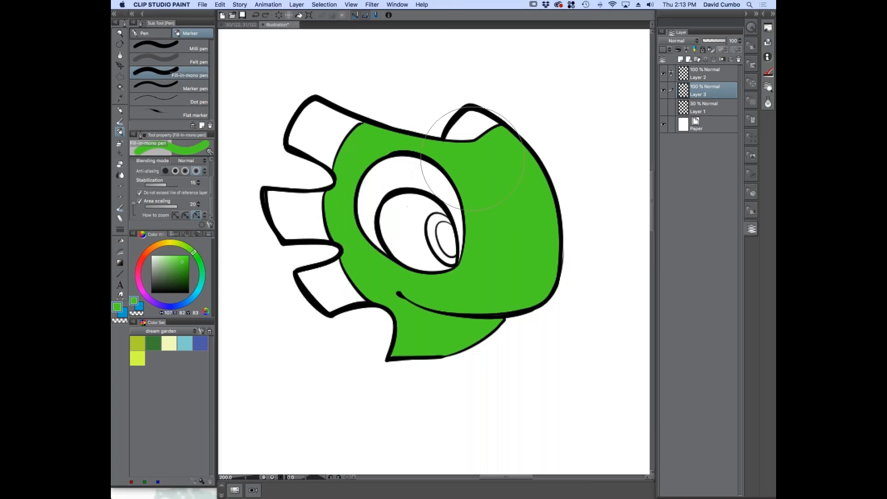
key("super+z")
key("super+z")
mouse_move(485, 149)
left_mouse_down()
mouse_move(499, 156)
mouse_move(517, 217)
mouse_move(485, 281)
mouse_move(464, 289)
left_mouse_up()
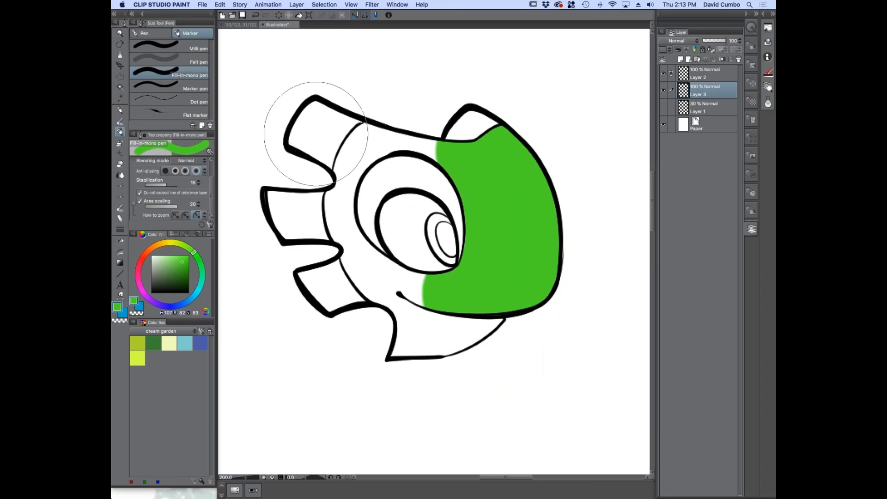
key("super+z")
mouse_move(457, 156)
left_mouse_down()
mouse_move(365, 139)
mouse_move(336, 204)
mouse_move(382, 277)
mouse_move(458, 293)
mouse_move(525, 240)
mouse_move(495, 156)
mouse_move(510, 220)
mouse_move(487, 216)
mouse_move(475, 333)
mouse_move(412, 337)
left_mouse_up()
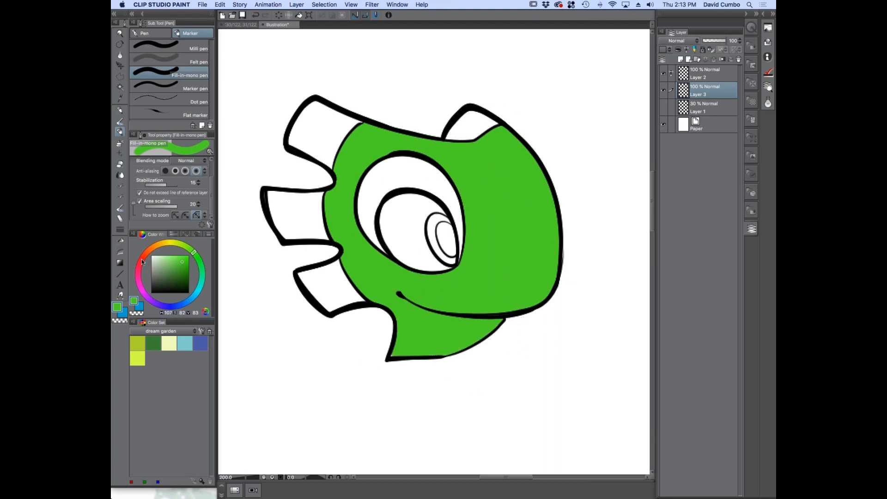
Set the drawing colour to red and paint the three spines behind the head and the bump on top of it
left_click(142, 258)
mouse_move(273, 134)
left_mouse_down()
mouse_move(307, 114)
mouse_move(330, 277)
left_mouse_up()
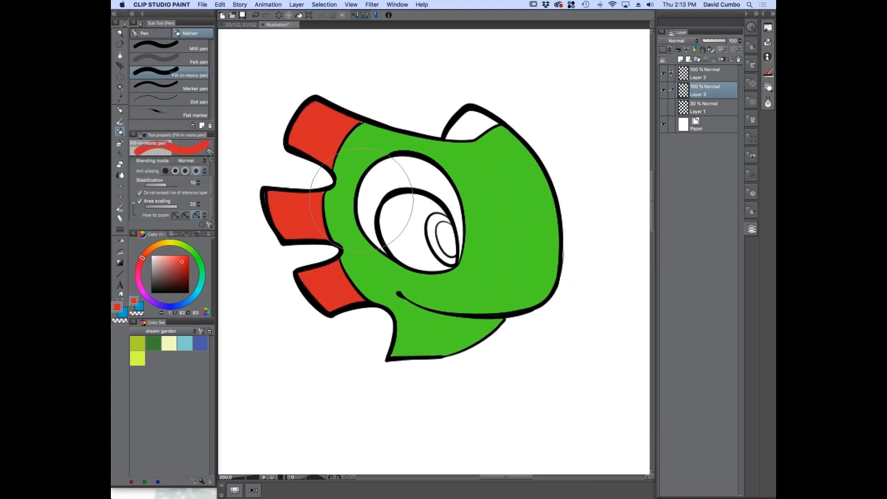
left_click_drag(466, 115, 475, 95)
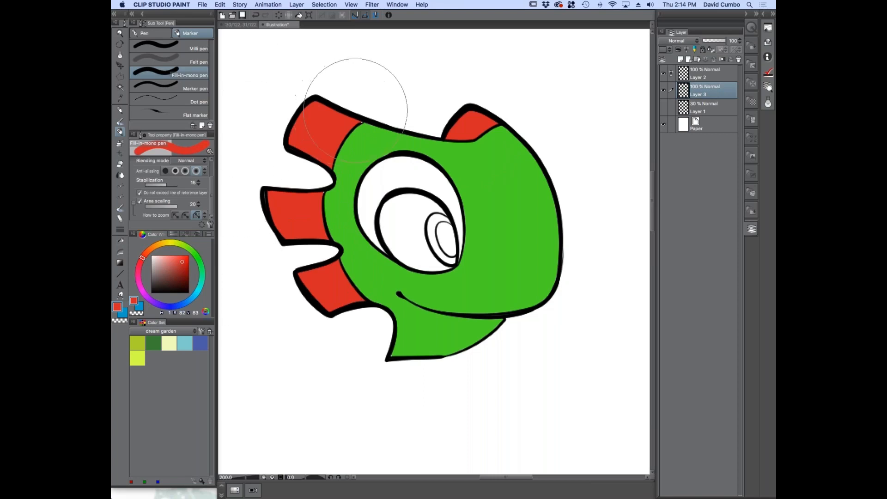
Fill the tiny white gaps in the corners of the red spines, where they meet the head, using the G-pen
scroll(353, 110, "up", 6)
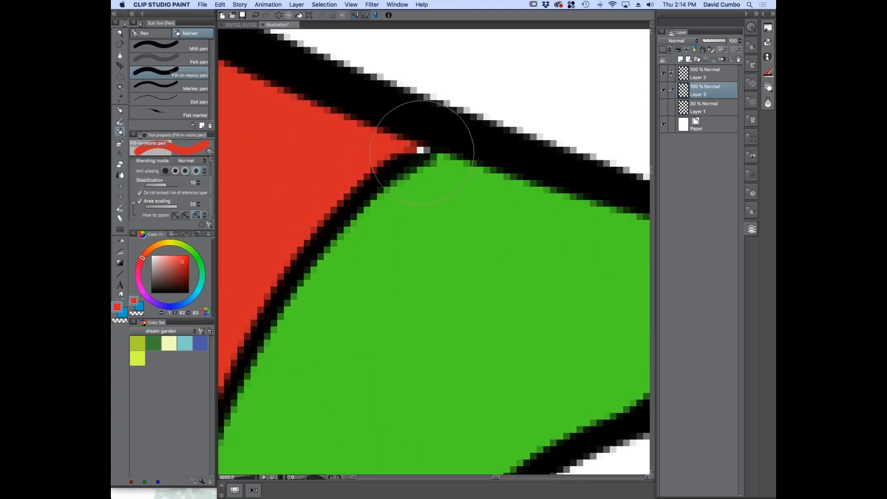
scroll(410, 150, "down", 6)
scroll(411, 150, "up", 2)
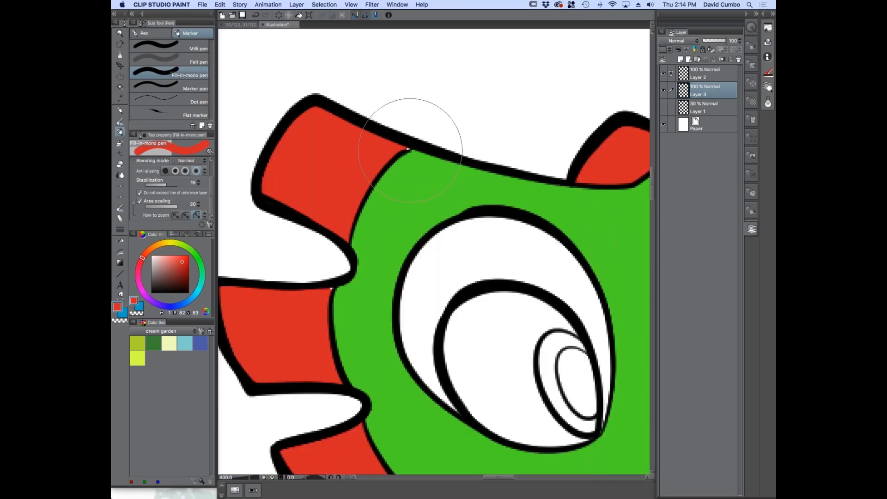
scroll(411, 150, "up", 1)
left_click(147, 34)
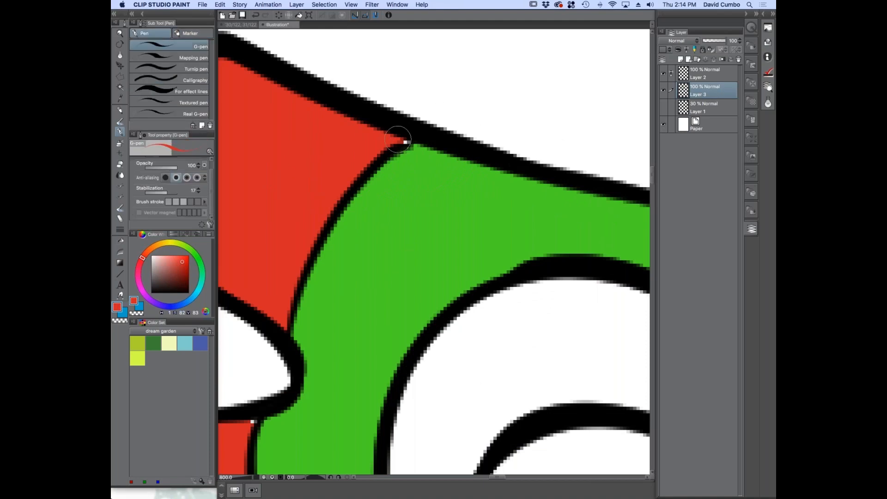
left_click_drag(292, 326, 385, 149)
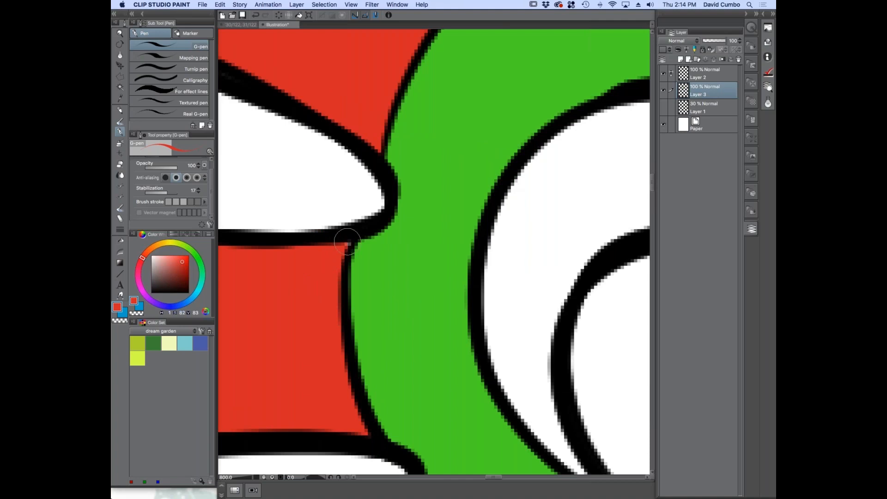
scroll(326, 274, "down", 2)
left_click_drag(314, 287, 303, 160)
scroll(331, 231, "down", 2)
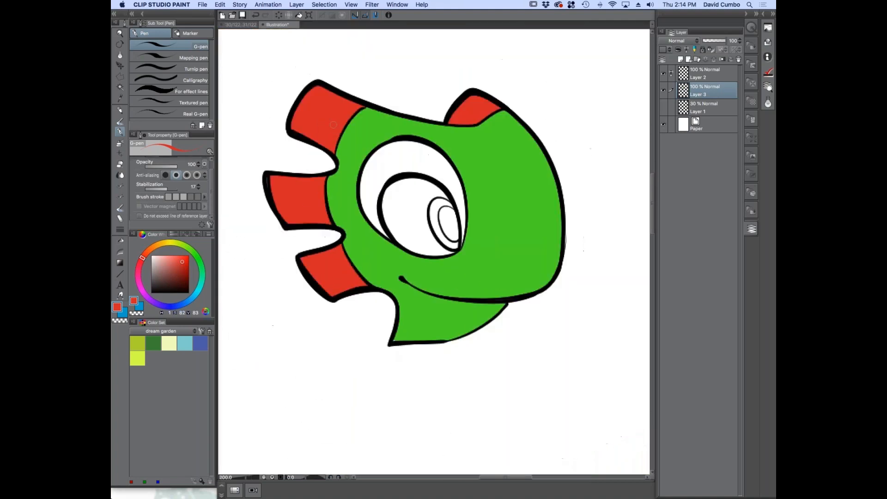
left_click_drag(327, 221, 369, 294)
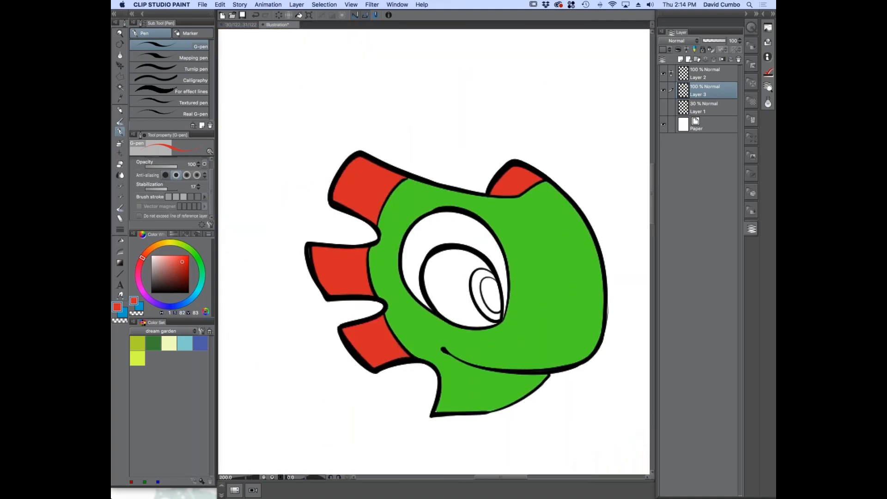
Switch back to the Fill-in-mono pen marker and examine its Anti-overflow settings, including Area scaling
left_click(184, 34)
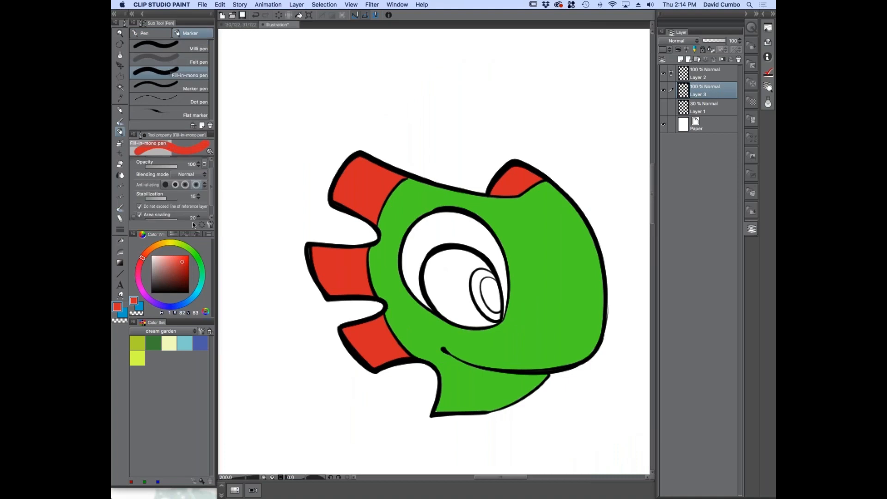
left_click_drag(212, 191, 211, 203)
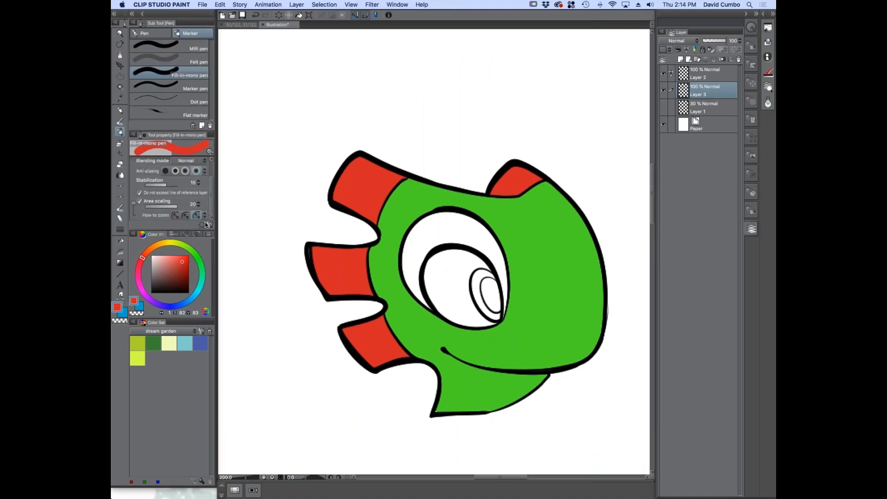
left_click(210, 225)
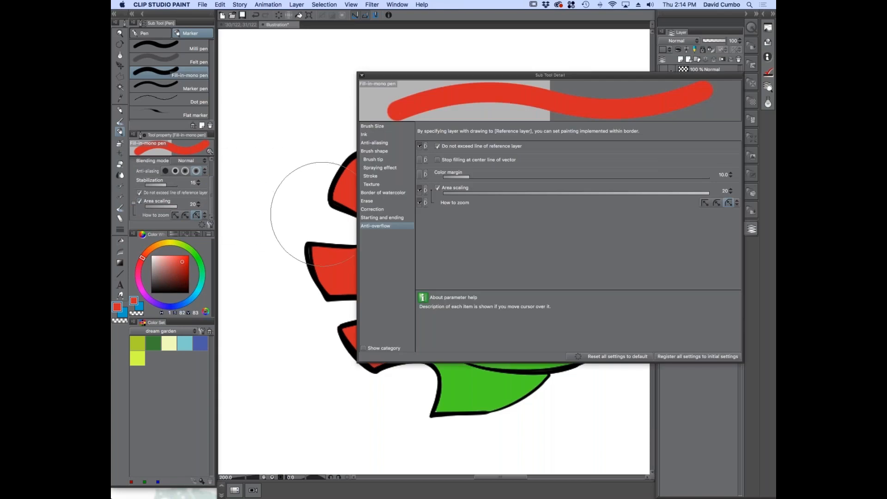
left_click(363, 75)
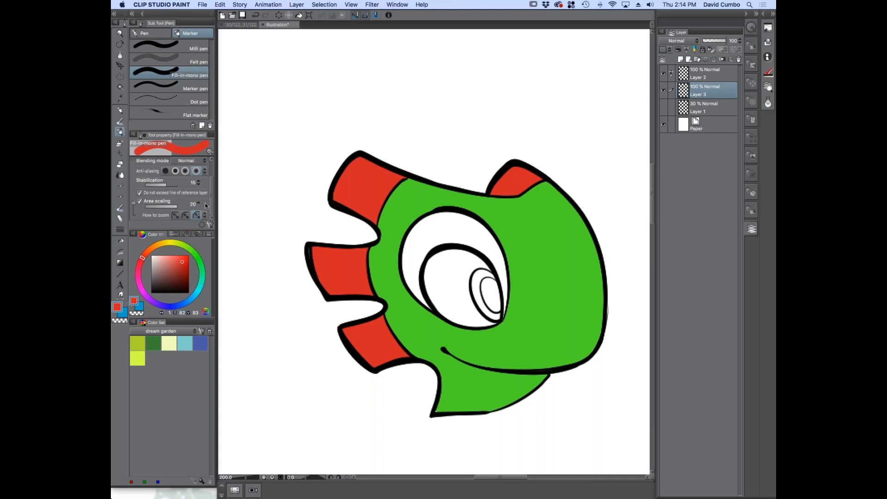
Temporarily hide the inked lines on Layer 2 to inspect how the colours extend beneath them, and show them again
scroll(364, 196, "up", 2)
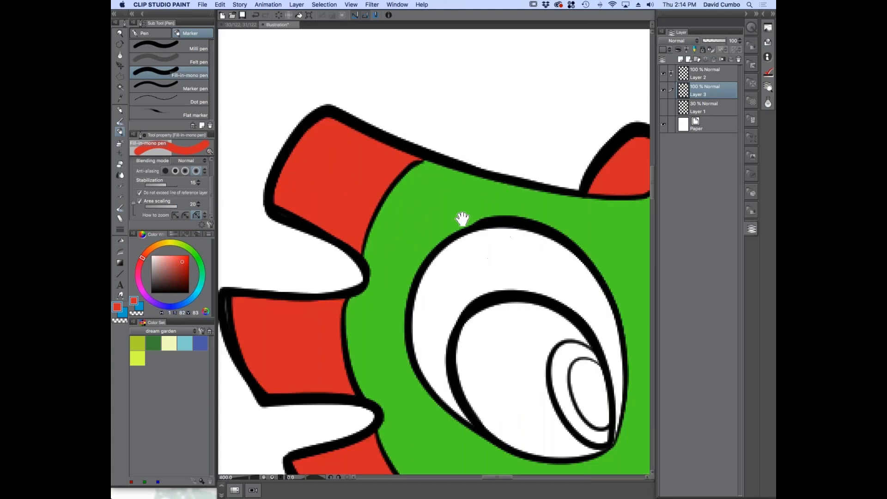
left_click_drag(464, 213, 418, 147)
left_click(663, 74)
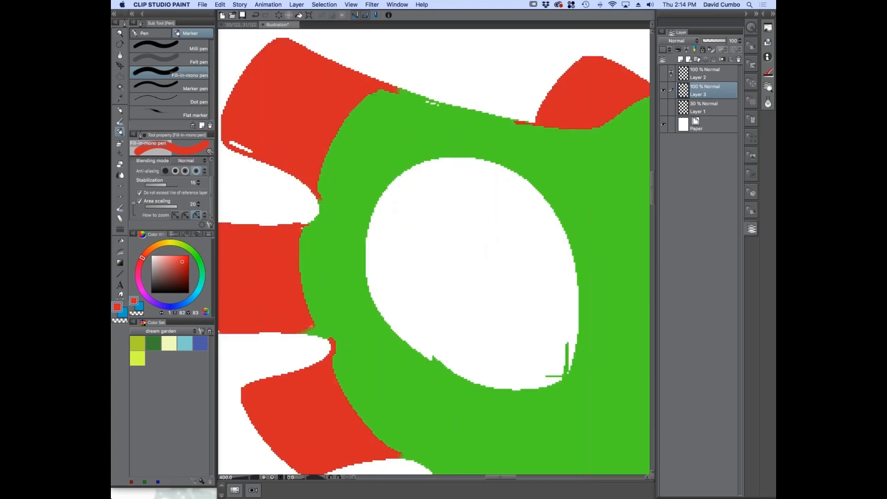
scroll(414, 154, "up", 4)
left_click(663, 73)
Lower Layer 2's opacity to 30 to inspect the paint beneath the ink lines up close, and restore it to 100
left_click(706, 74)
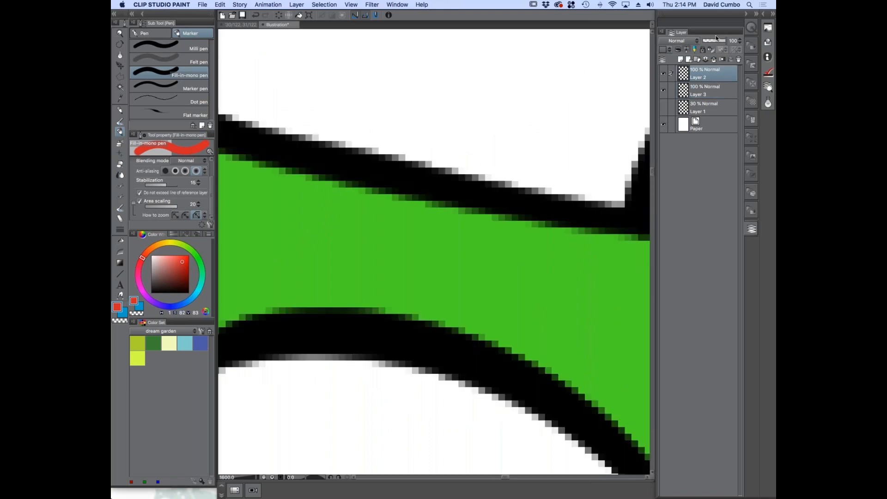
left_click(709, 43)
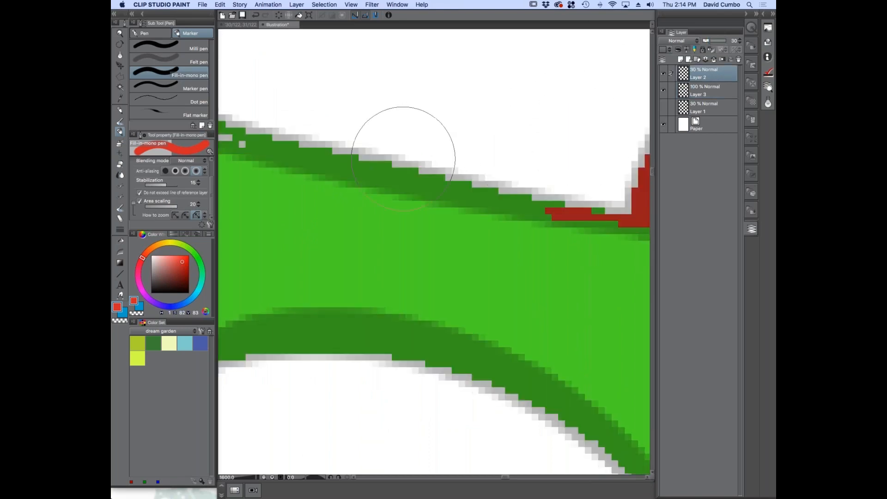
scroll(419, 154, "down", 4)
scroll(356, 109, "up", 4)
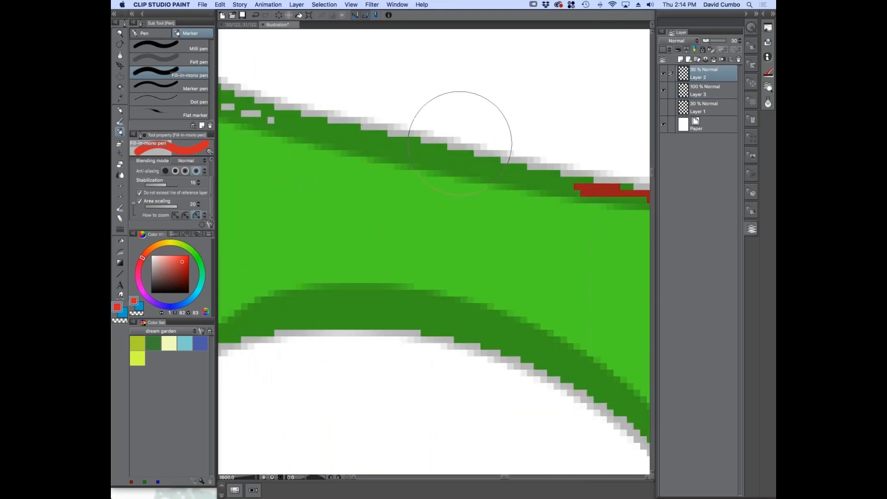
key("bracketleft")
key("bracketleft")
left_click_drag(708, 40, 737, 42)
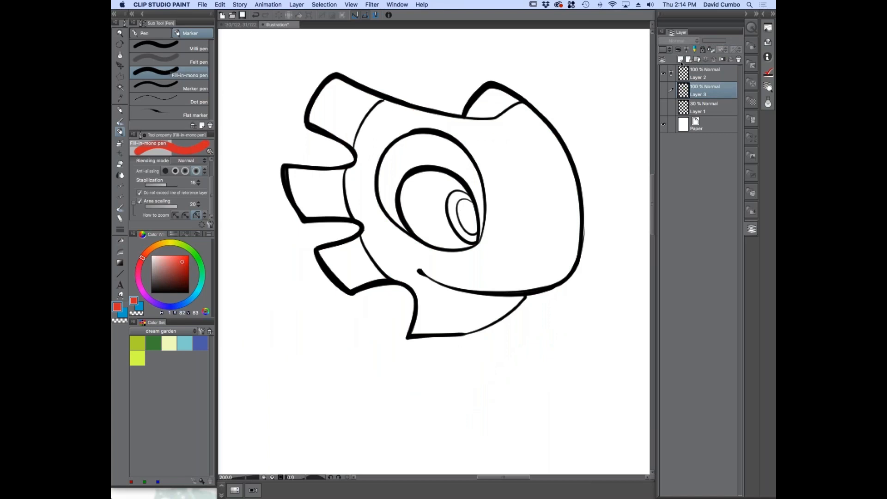
Add a new raster layer above the hidden Layer 3, turn off Area scaling and paint the three spines red on it
left_click(679, 59)
left_click(139, 202)
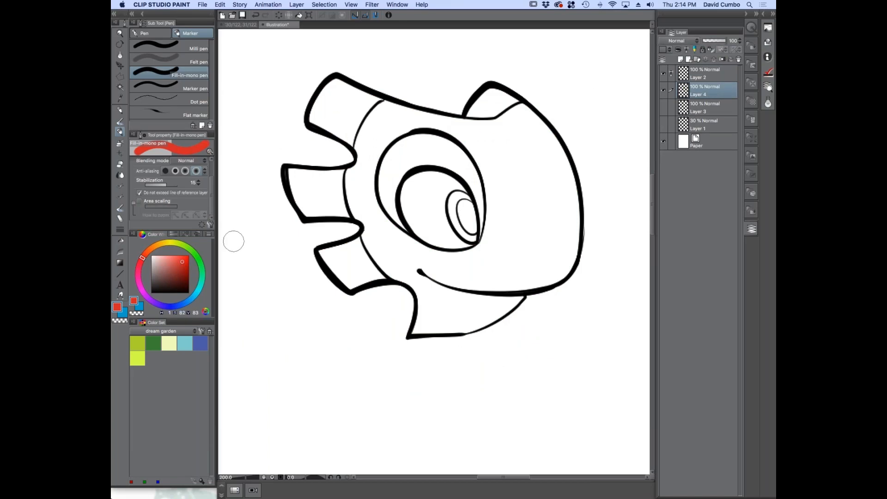
left_click(340, 106)
mouse_move(334, 109)
left_mouse_down()
mouse_move(346, 89)
mouse_move(303, 162)
mouse_move(336, 273)
left_mouse_up()
Turn Area scaling back on and repaint the spines red on Layer 4 to cover the white gaps along the ink lines
scroll(342, 107, "up", 4)
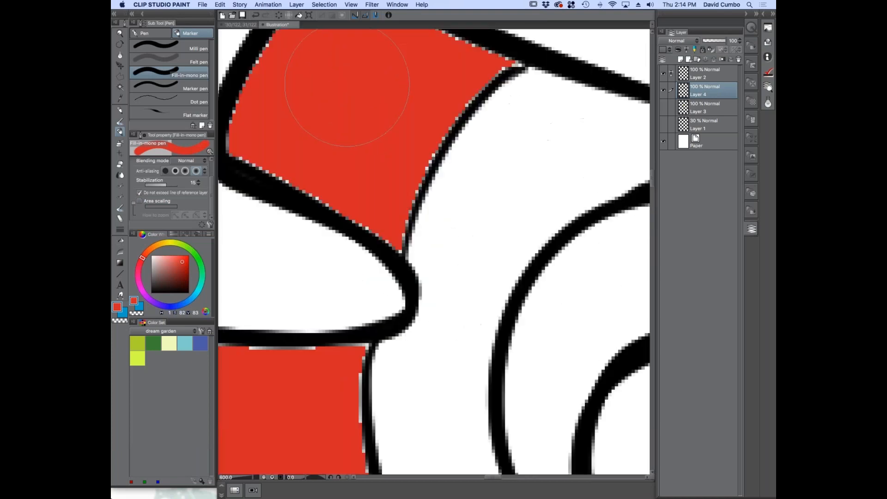
left_click_drag(344, 88, 364, 240)
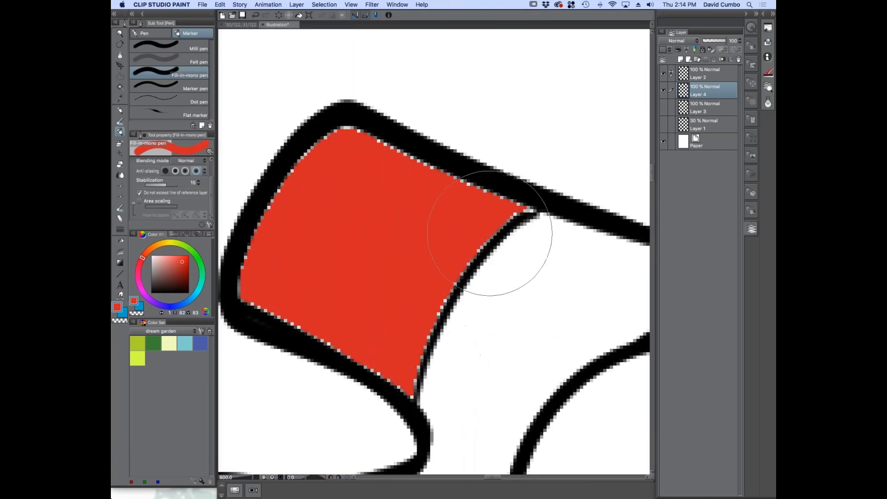
scroll(388, 240, "down", 4)
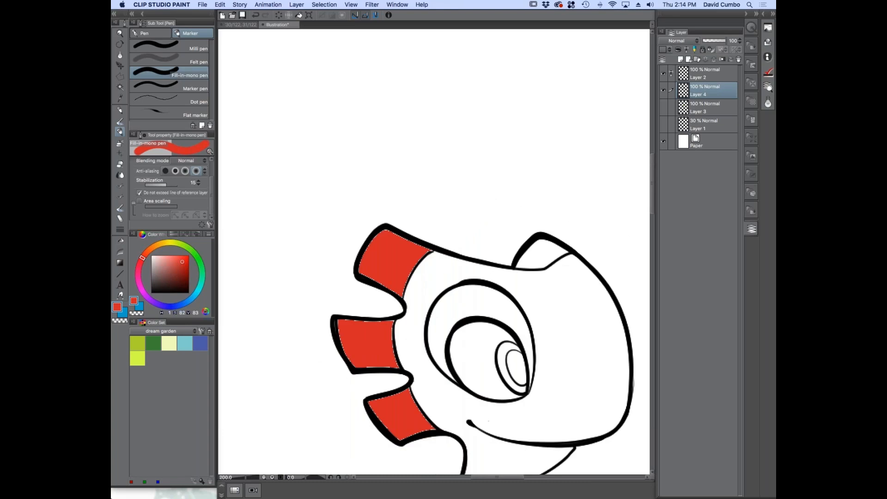
left_click_drag(459, 384, 406, 269)
left_click(140, 201)
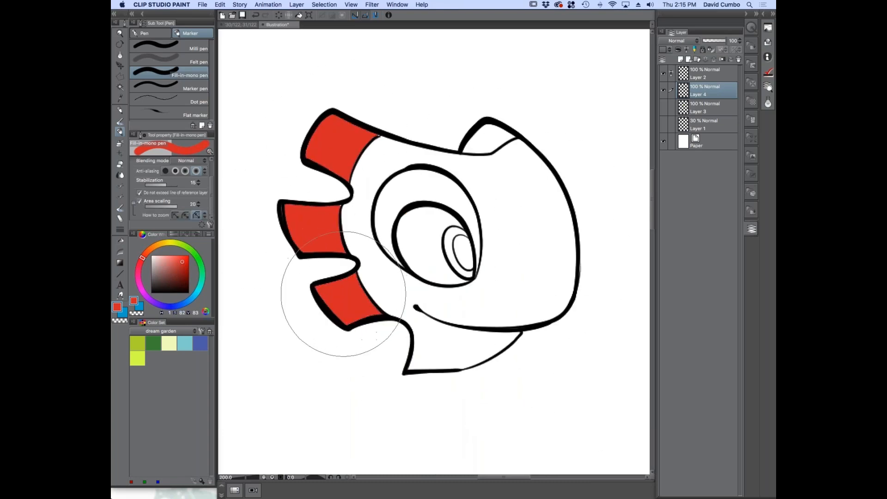
left_click(485, 138)
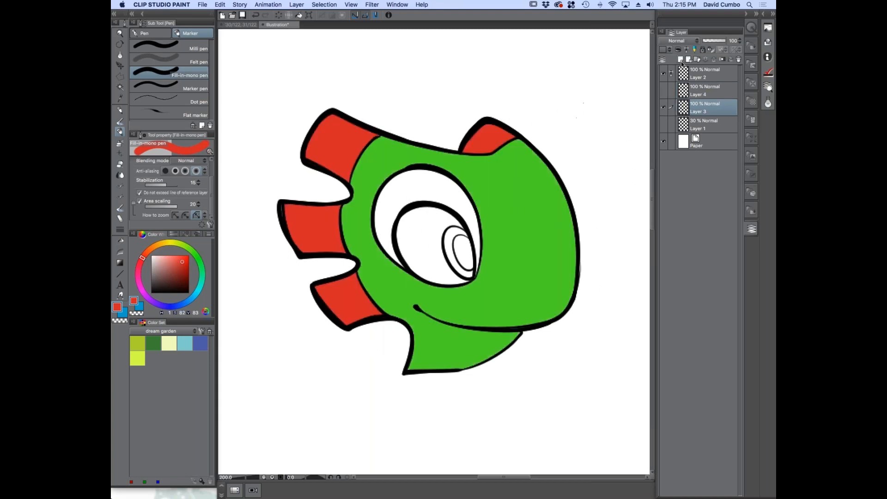
Add a new raster layer directly above Layer 3 and set its blending mode to Multiply
left_click(679, 59)
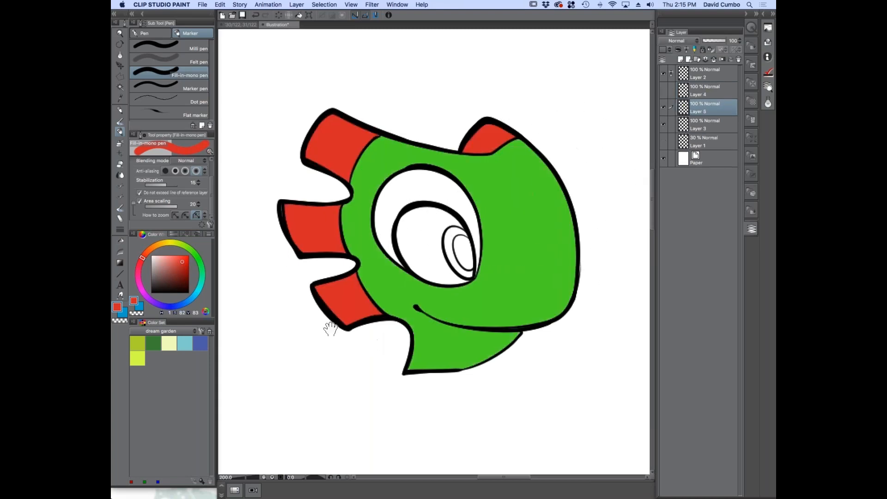
left_click_drag(327, 323, 297, 298)
left_click(679, 40)
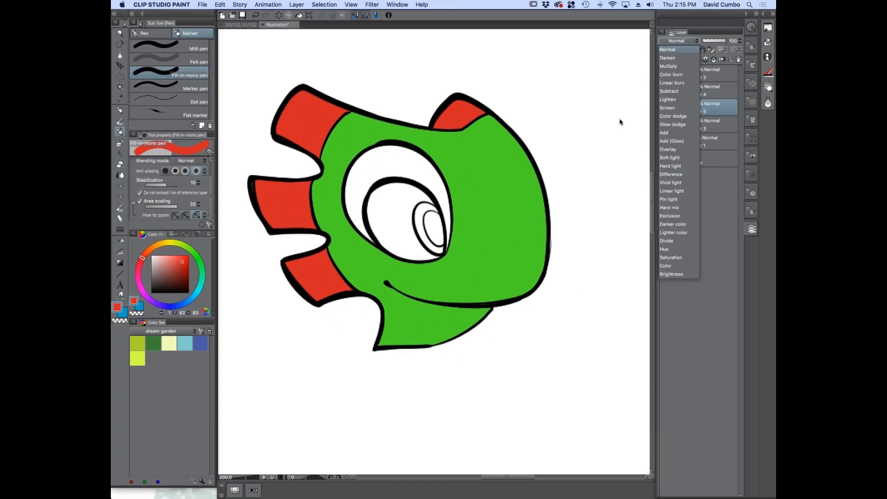
left_click(665, 66)
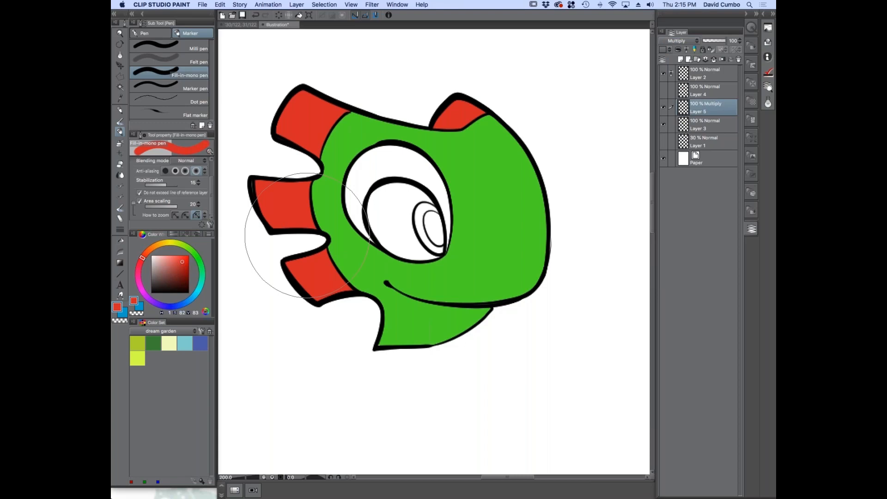
Switch to the やわ肌ブラシ oil paint brush, pick a mid grey, test a stroke below the head and adjust the brush's hardness
left_click(120, 121)
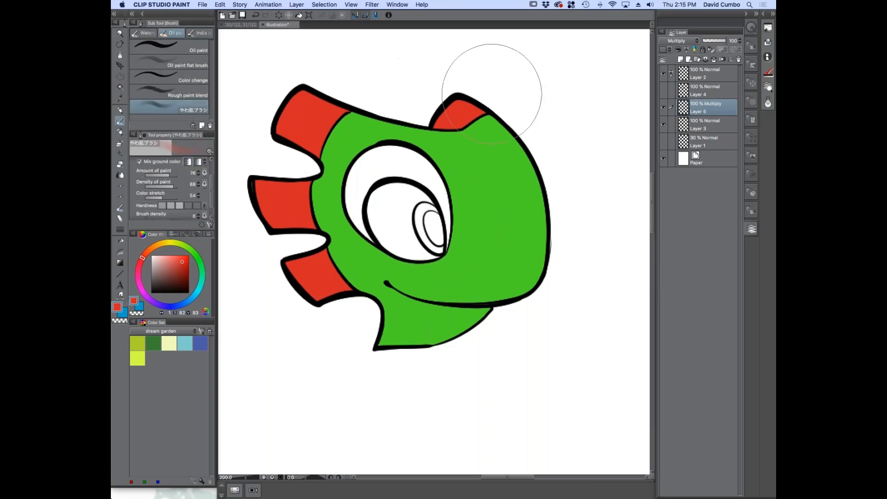
key("space")
left_click_drag(299, 268, 329, 270)
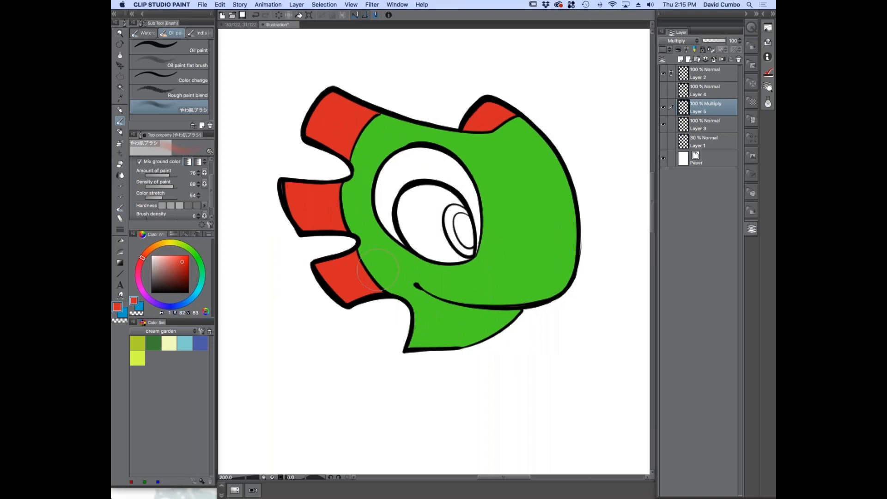
left_click_drag(318, 308, 307, 272)
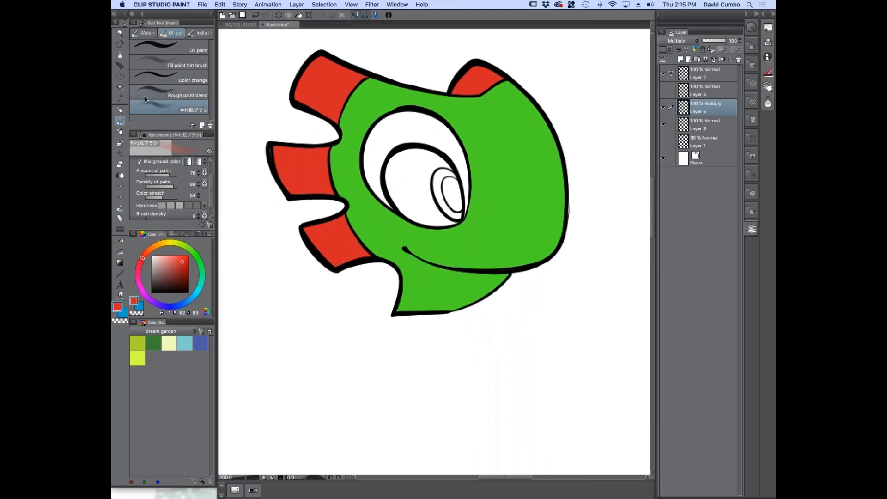
mouse_move(300, 308)
left_mouse_down()
mouse_move(327, 278)
mouse_move(287, 286)
mouse_move(306, 303)
mouse_move(300, 323)
left_mouse_up()
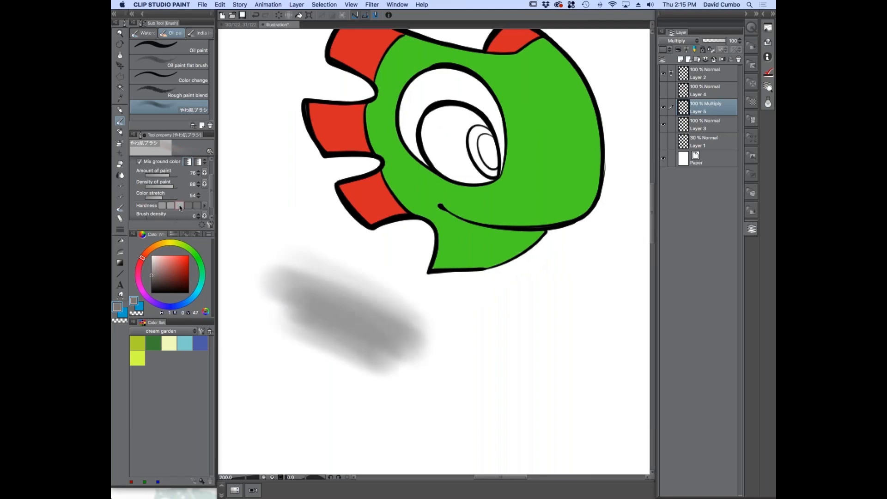
left_click(181, 206)
scroll(194, 196, "down", 1)
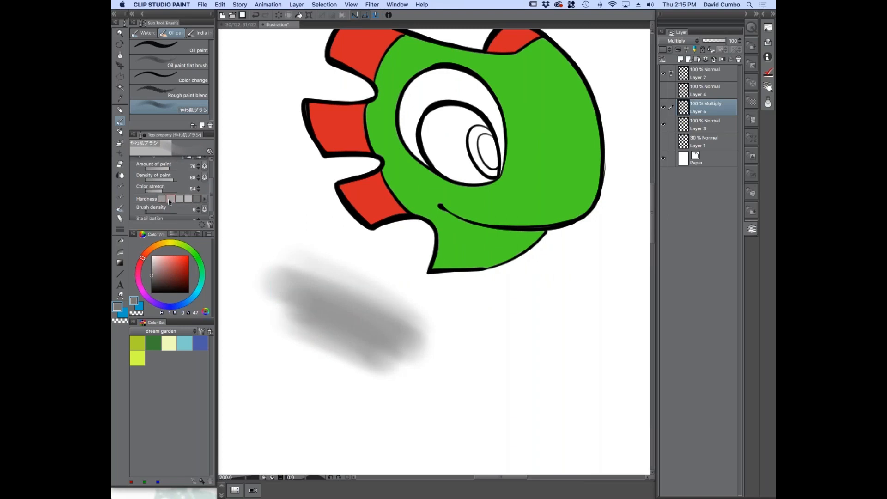
Paint overlapping grey test strokes on the blank canvas below the head to try out the brush's soft blending
mouse_move(274, 242)
left_mouse_down()
mouse_move(363, 300)
mouse_move(356, 305)
mouse_move(299, 256)
left_mouse_up()
scroll(308, 245, "up", 4)
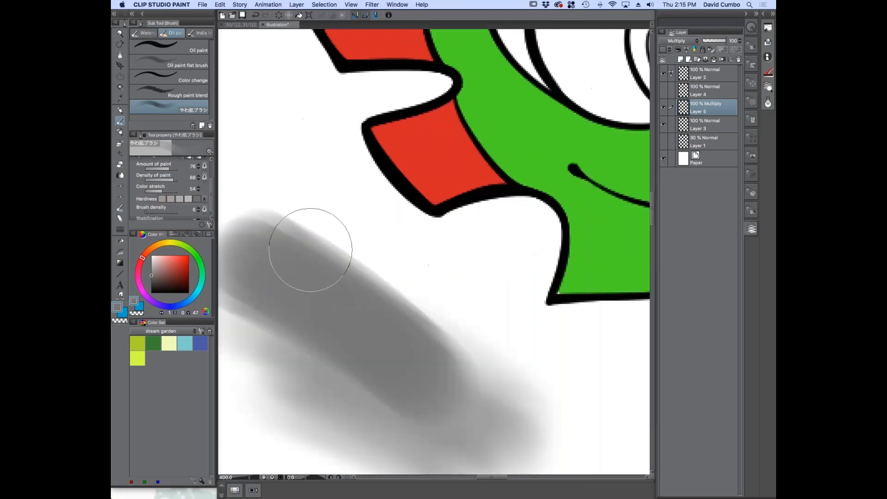
scroll(366, 293, "down", 4)
scroll(362, 244, "up", 2)
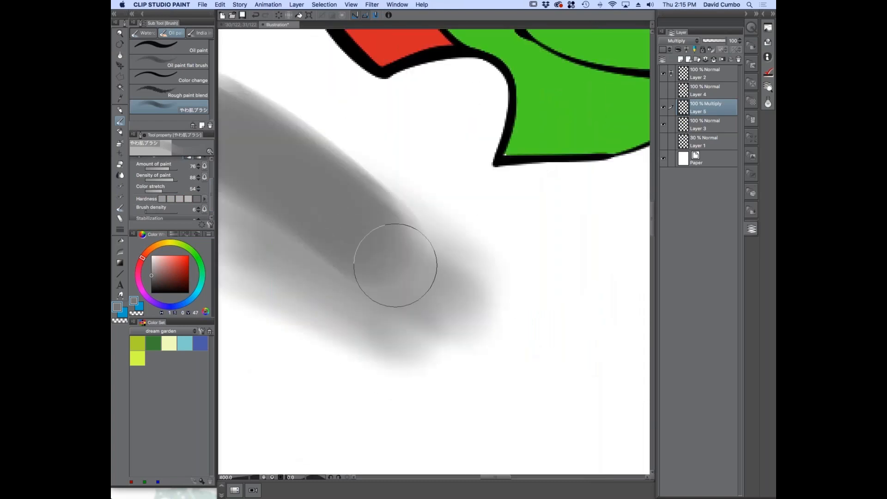
scroll(457, 297, "down", 2)
mouse_move(351, 238)
left_mouse_down()
mouse_move(450, 267)
mouse_move(434, 271)
mouse_move(468, 324)
mouse_move(436, 314)
mouse_move(443, 354)
mouse_move(348, 319)
left_mouse_up()
mouse_move(369, 217)
left_mouse_down()
mouse_move(485, 292)
mouse_move(424, 238)
mouse_move(467, 297)
mouse_move(432, 349)
left_mouse_up()
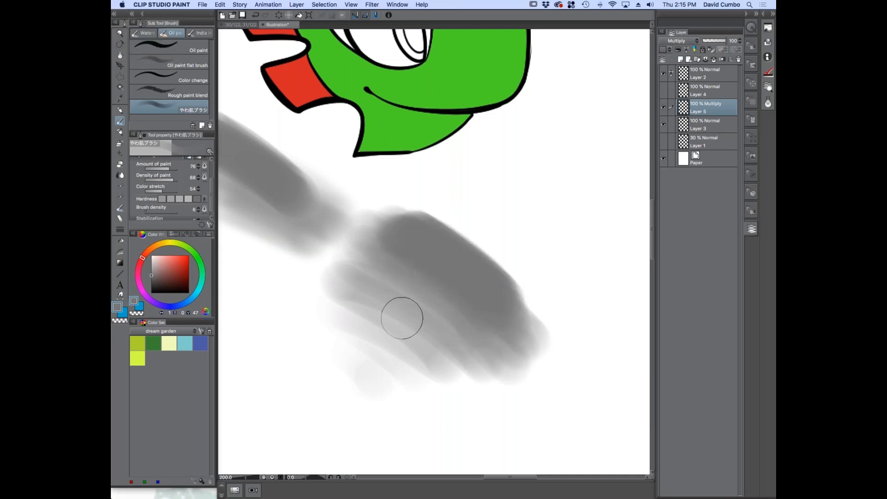
mouse_move(435, 281)
left_mouse_down()
mouse_move(456, 246)
mouse_move(473, 259)
mouse_move(429, 235)
left_mouse_up()
scroll(308, 227, "down", 1)
mouse_move(310, 231)
left_mouse_down()
mouse_move(372, 242)
mouse_move(439, 273)
left_mouse_up()
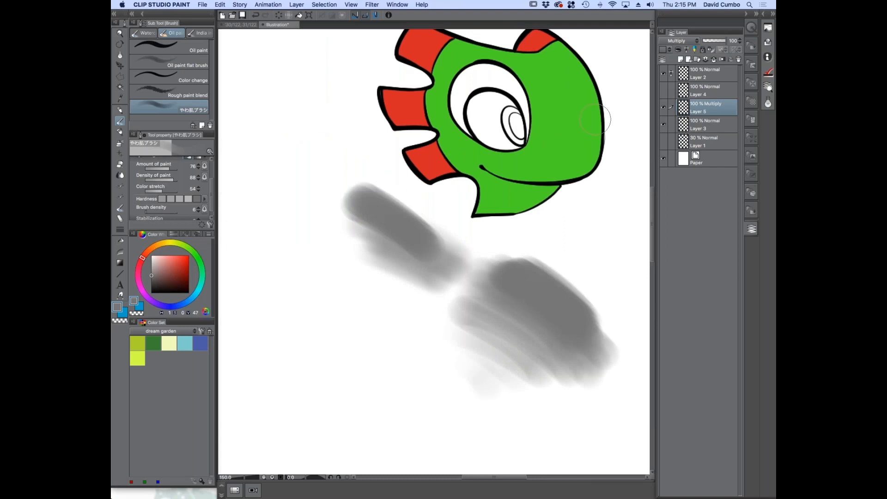
Delete the layer holding the test strokes and add a new raster layer above Layer 3 set to Multiply
left_click(738, 60)
left_click(680, 60)
left_click(681, 40)
left_click(676, 65)
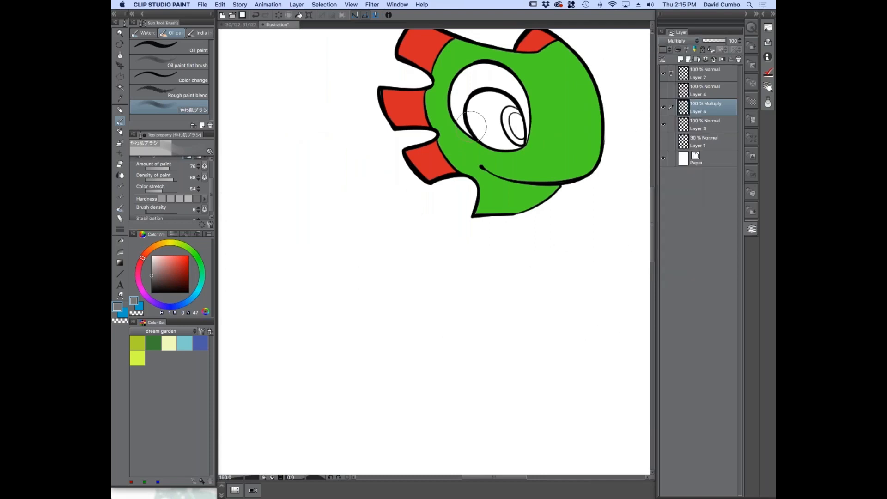
Set the oil paint brush's density to 14
left_click_drag(412, 194, 365, 227)
left_click(147, 210)
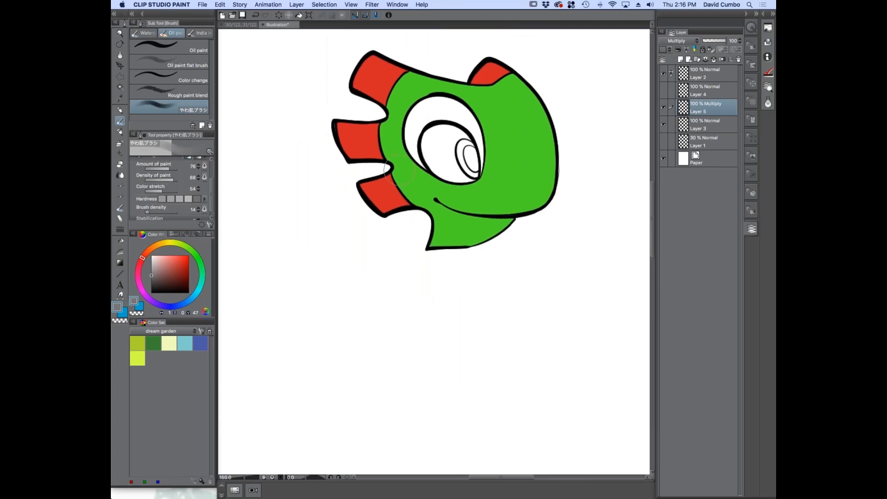
scroll(400, 252, "up", 1)
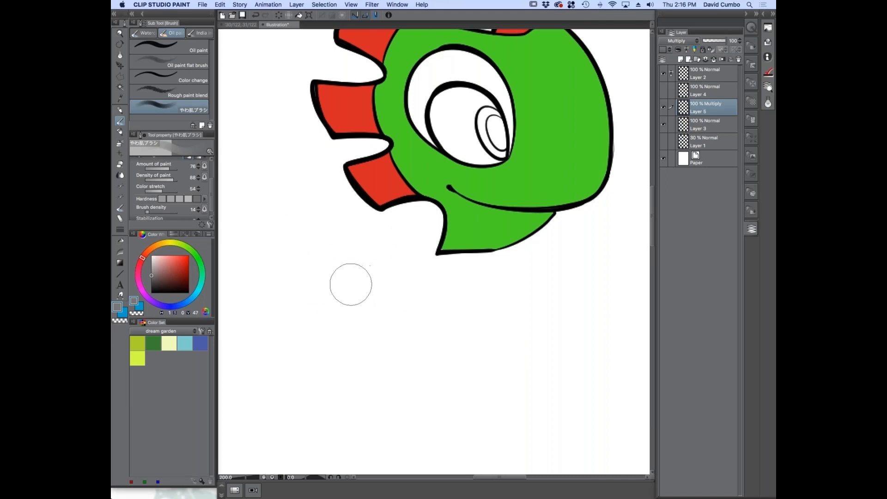
Demonstrate brush resizing by repeatedly enlarging and shrinking the brush over the blank canvas
key("bracketright")
key("bracketright")
key("bracketright")
key("bracketright")
key("bracketright")
key("bracketright")
key("bracketright")
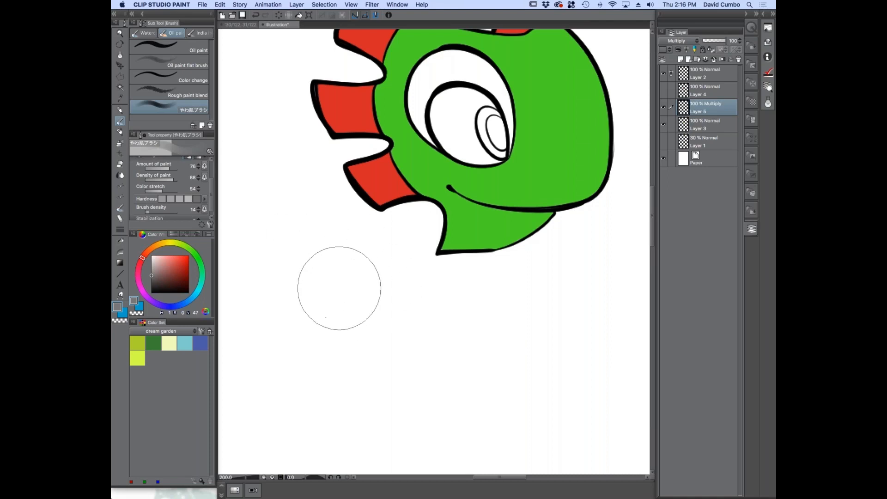
key("bracketleft")
key("bracketleft")
key("bracketleft")
key("bracketleft")
key("bracketleft")
key("bracketleft")
key("bracketleft")
key("bracketleft")
key("bracketleft")
key("bracketleft")
key("bracketright")
key("bracketright")
key("bracketright")
key("bracketright")
key("bracketright")
key("bracketright")
key("bracketright")
key("bracketright")
key("bracketleft")
key("bracketleft")
key("bracketleft")
key("bracketleft")
key("bracketleft")
key("bracketleft")
key("bracketleft")
key("bracketleft")
key("bracketright")
key("bracketright")
key("bracketright")
key("bracketright")
key("bracketright")
key("bracketright")
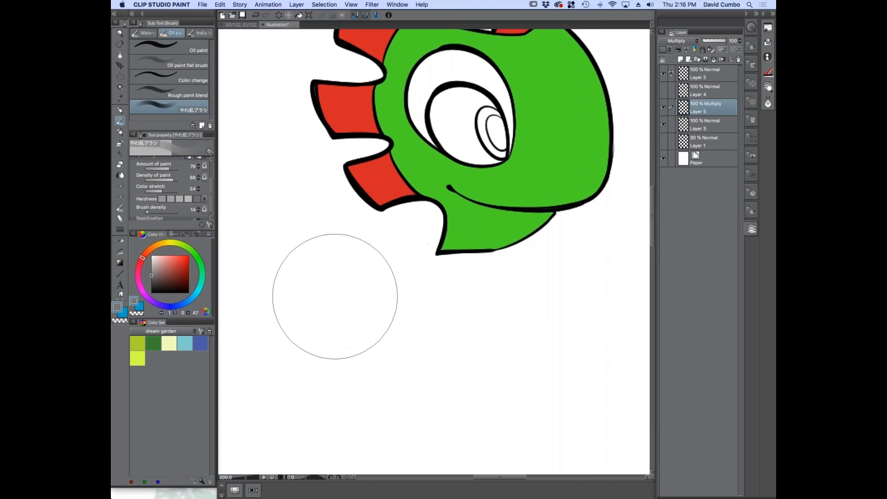
key("bracketleft")
key("bracketleft")
key("bracketleft")
key("bracketleft")
key("bracketright")
key("bracketright")
key("bracketright")
key("bracketright")
key("bracketright")
key("bracketleft")
key("bracketleft")
key("bracketleft")
key("bracketleft")
key("bracketright")
key("bracketright")
key("bracketright")
key("bracketleft")
key("bracketleft")
key("bracketleft")
key("bracketleft")
left_click_drag(381, 206, 375, 274)
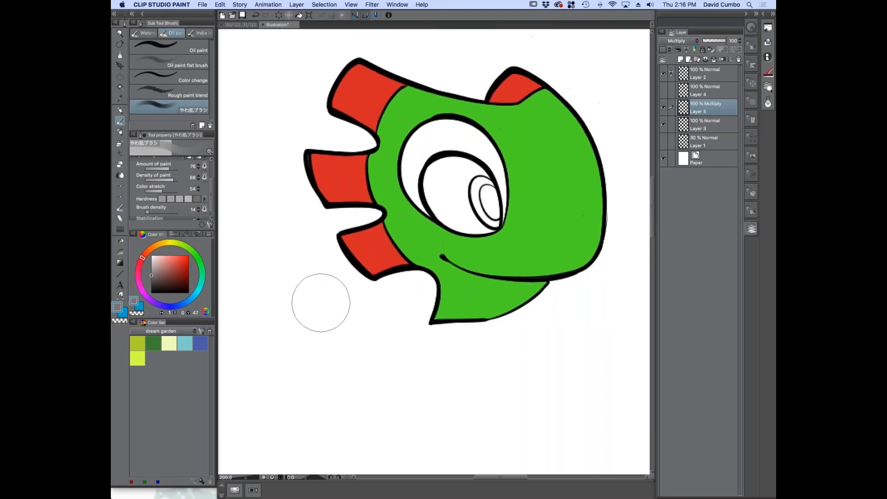
key("shift+space")
left_click_drag(531, 291, 493, 295)
mouse_move(290, 223)
left_mouse_down()
mouse_move(476, 285)
mouse_move(340, 245)
mouse_move(572, 335)
left_mouse_up()
key("super+z")
key("super+z")
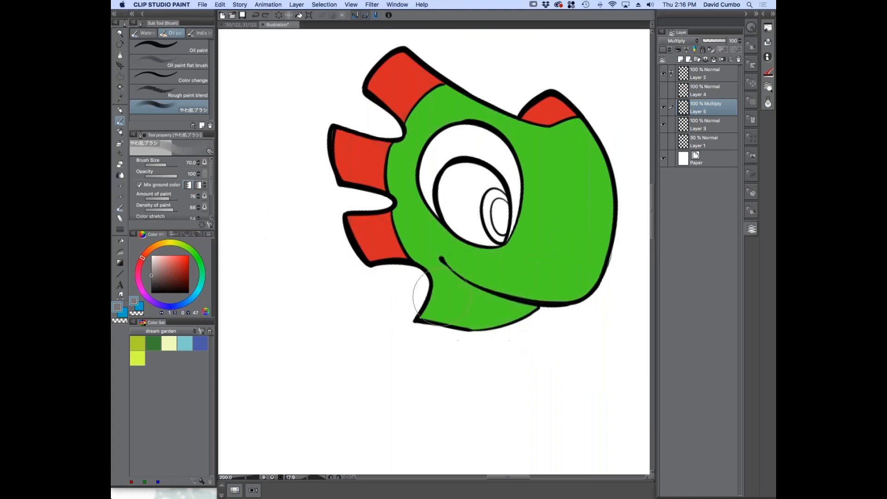
Shade the neck, the underside of the jaw and the lower edge of the lowest spine in grey on the Multiply layer
scroll(362, 272, "right", 3)
scroll(362, 271, "down", 2)
scroll(398, 223, "up", 2)
key("bracketleft")
key("bracketleft")
key("bracketleft")
key("bracketleft")
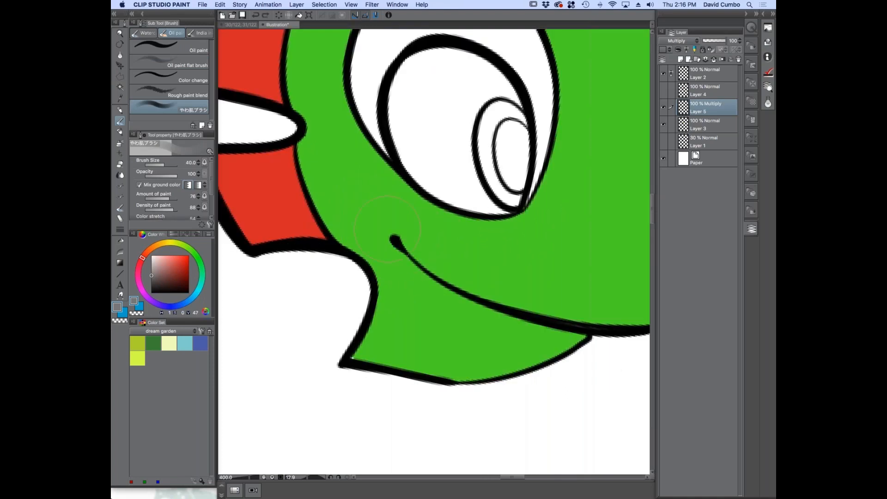
scroll(376, 239, "down", 3)
scroll(395, 255, "up", 1)
key("bracketright")
key("bracketright")
key("bracketright")
scroll(178, 198, "down", 2)
mouse_move(293, 242)
left_mouse_down()
mouse_move(356, 233)
mouse_move(295, 252)
mouse_move(363, 219)
mouse_move(429, 270)
mouse_move(517, 275)
mouse_move(351, 289)
mouse_move(365, 233)
mouse_move(471, 281)
mouse_move(375, 280)
mouse_move(369, 217)
mouse_move(520, 278)
left_mouse_up()
scroll(322, 181, "down", 1)
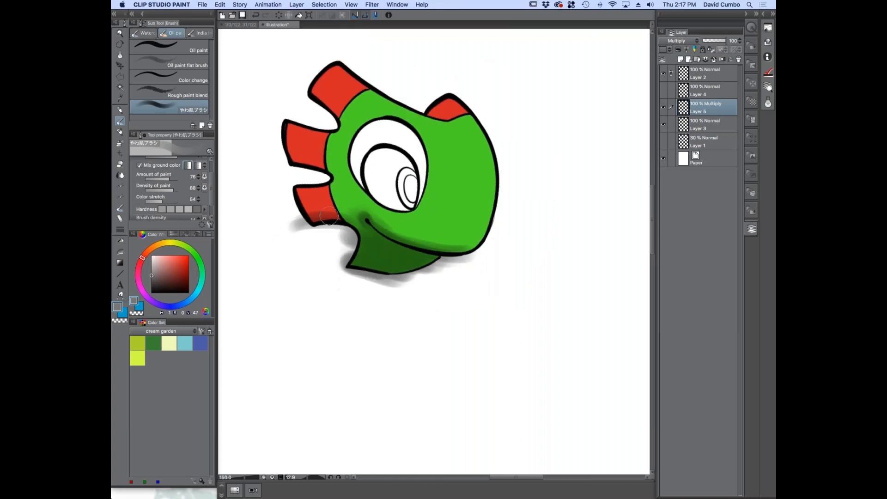
Enlarge the brush and shade the top of the head and the side of the snout in front of the eye in grey
key("shift+space")
left_click_drag(322, 181, 347, 219)
scroll(423, 201, "up", 1)
mouse_move(437, 233)
left_mouse_down()
mouse_move(432, 163)
mouse_move(350, 91)
left_mouse_up()
mouse_move(426, 147)
left_mouse_down()
mouse_move(394, 115)
mouse_move(306, 83)
left_mouse_up()
key("]")
key("]")
key("]")
left_click_drag(426, 187, 365, 111)
left_click_drag(434, 233, 410, 148)
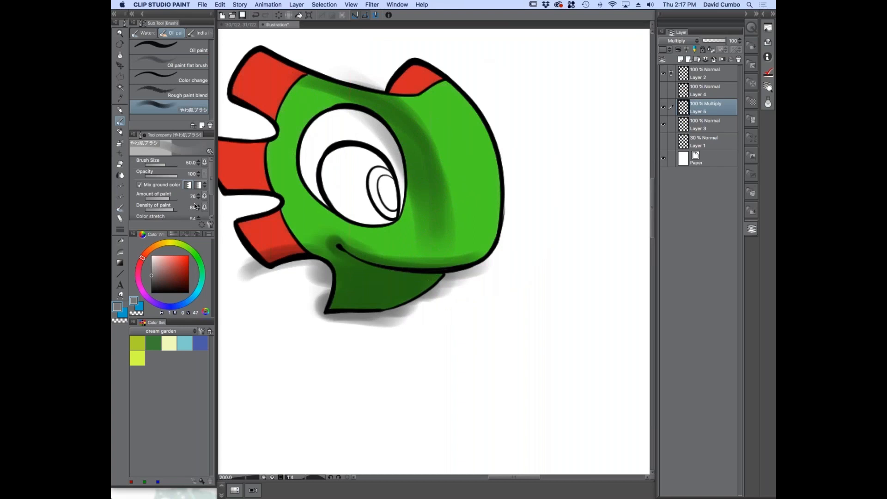
Set the brush density to 8 and shade the three back spines and the green area behind and around the eye
scroll(211, 193, "down", 3)
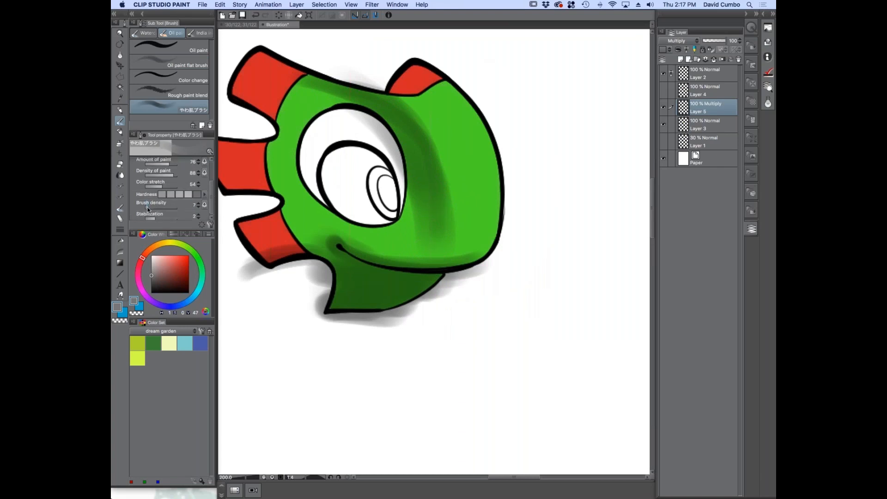
left_click_drag(393, 167, 313, 98)
left_click_drag(362, 119, 267, 85)
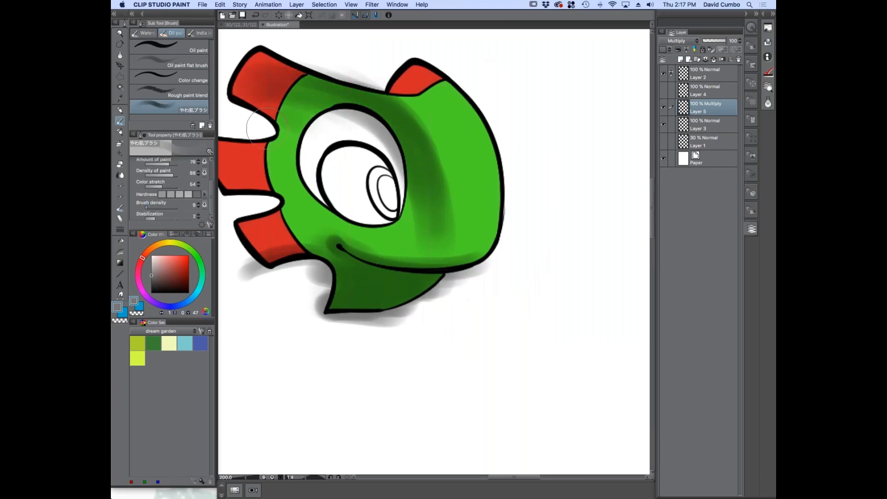
scroll(280, 156, "down", 1)
key("space")
left_click_drag(266, 159, 304, 185)
scroll(303, 185, "up", 1)
mouse_move(287, 118)
left_mouse_down()
mouse_move(320, 135)
mouse_move(276, 171)
mouse_move(282, 224)
mouse_move(303, 252)
mouse_move(280, 271)
mouse_move(371, 263)
mouse_move(360, 251)
mouse_move(378, 266)
left_mouse_up()
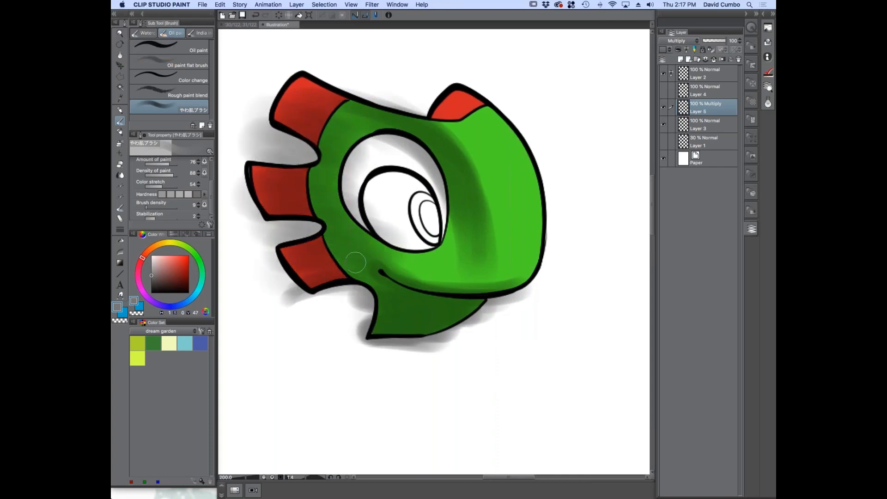
Switch to the transparent colour with a smaller brush and lift the shading along the upper edges of the spines and head
left_click(133, 313)
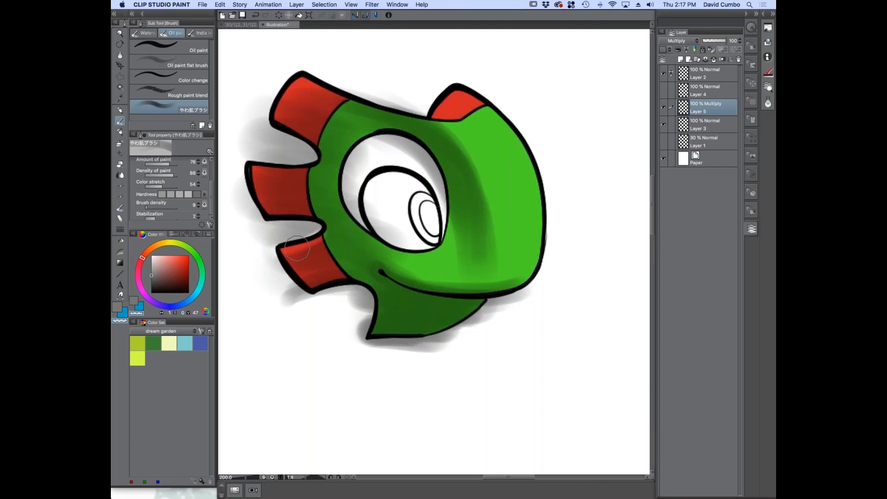
key("bracketleft")
key("bracketleft")
mouse_move(266, 161)
left_mouse_down()
mouse_move(315, 166)
mouse_move(299, 164)
left_mouse_up()
mouse_move(341, 95)
left_mouse_down()
mouse_move(292, 71)
mouse_move(397, 111)
left_mouse_up()
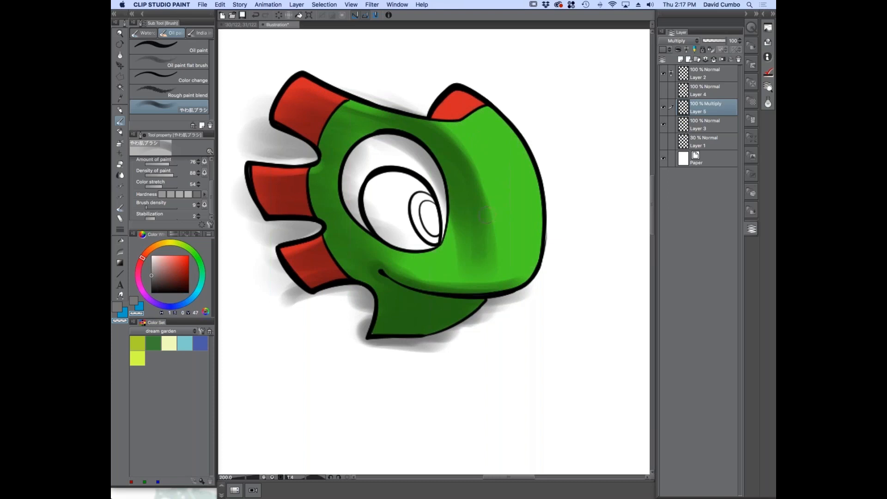
Use the Blur tool at brush size 60 to soften the edges of the shading in front of the eye
scroll(389, 279, "down", 1)
scroll(397, 245, "up", 1)
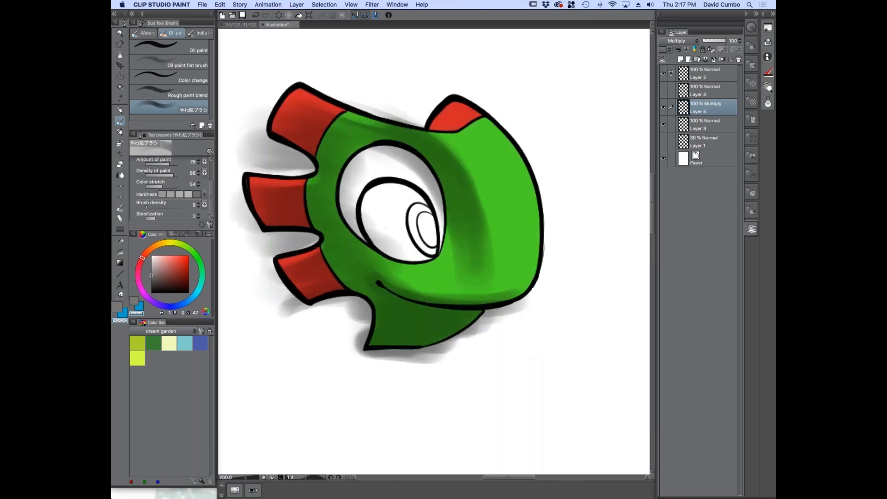
left_click(120, 176)
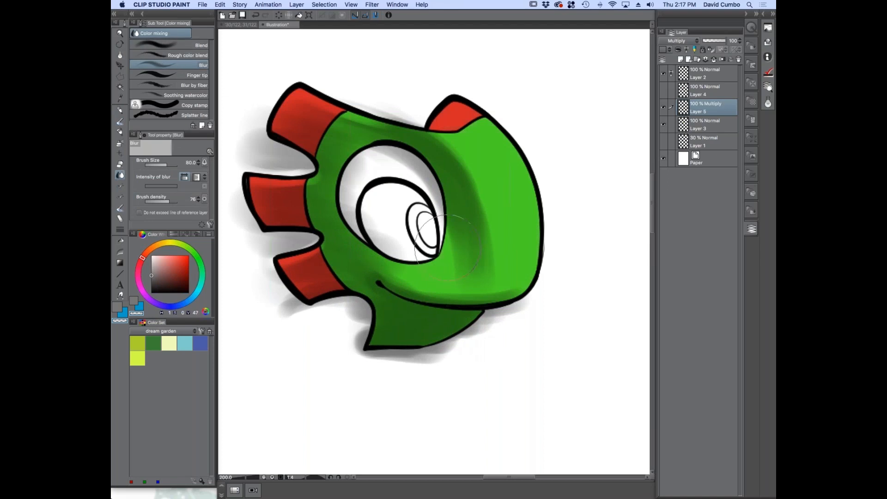
key("super+plus")
key("bracketleft")
key("bracketleft")
key("bracketleft")
key("bracketleft")
key("super+minus")
mouse_move(454, 236)
left_mouse_down()
mouse_move(454, 225)
mouse_move(470, 222)
left_mouse_up()
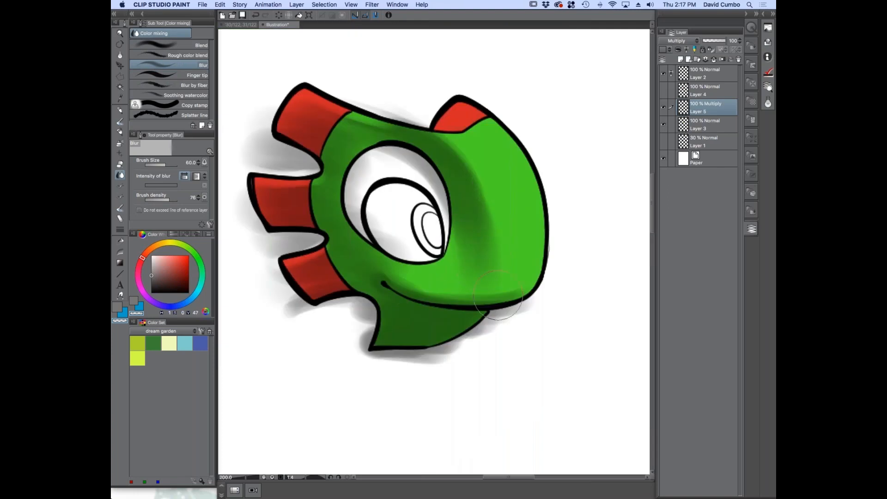
Erase the stray shading outside the head and inside the eye using the Fill-in-mono pen with the transparent colour
left_click(120, 121)
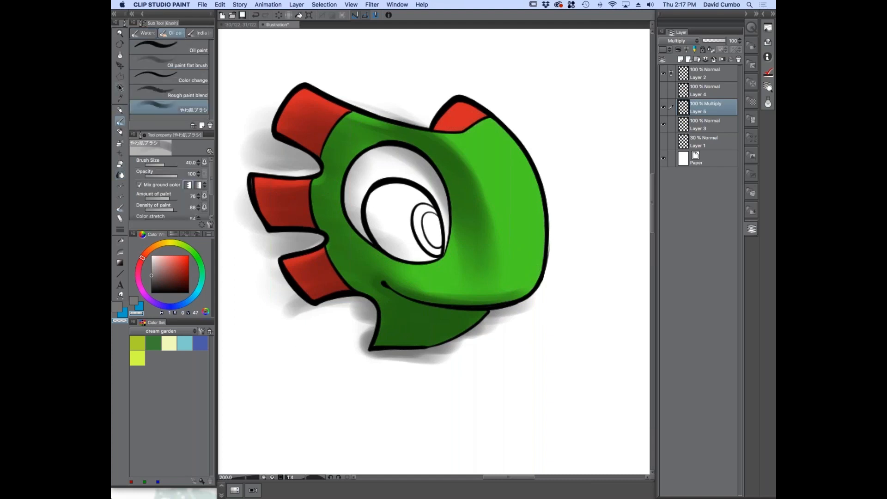
key("w")
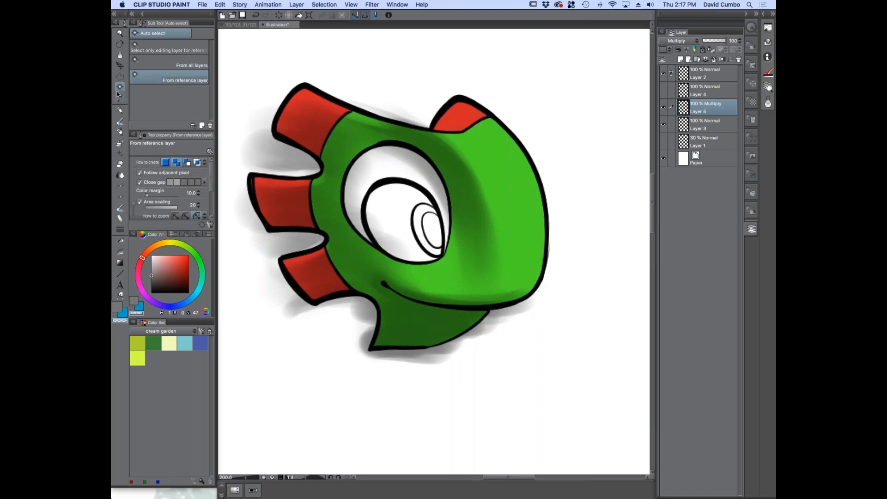
left_click(119, 131)
mouse_move(277, 321)
left_mouse_down()
mouse_move(331, 319)
mouse_move(344, 371)
mouse_move(479, 354)
mouse_move(533, 331)
mouse_move(570, 251)
mouse_move(481, 87)
mouse_move(278, 79)
mouse_move(262, 142)
mouse_move(277, 156)
mouse_move(249, 220)
mouse_move(284, 241)
mouse_move(262, 263)
mouse_move(312, 327)
mouse_move(341, 339)
left_mouse_up()
mouse_move(407, 236)
left_mouse_down()
mouse_move(414, 204)
mouse_move(378, 167)
mouse_move(431, 194)
mouse_move(436, 205)
mouse_move(385, 172)
mouse_move(355, 183)
left_mouse_up()
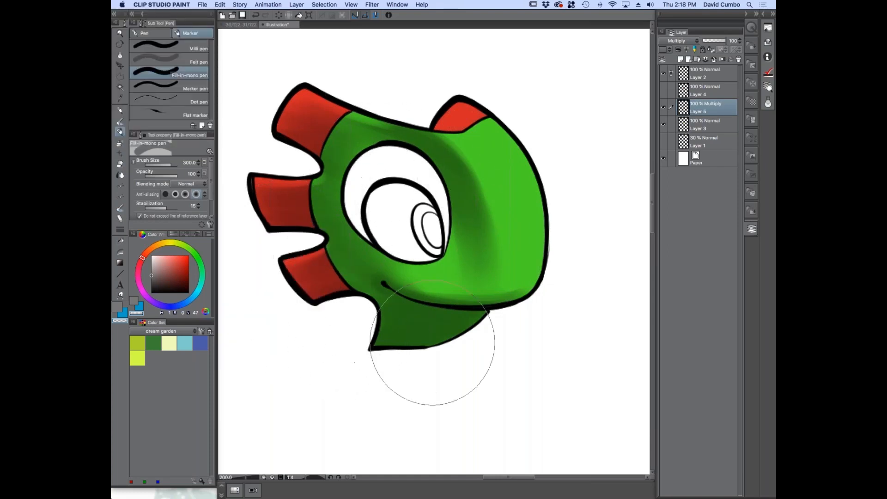
Shade the white of the eye around the iris in grey with the やわ肌ブラシ oil paint brush at size 12
key("b")
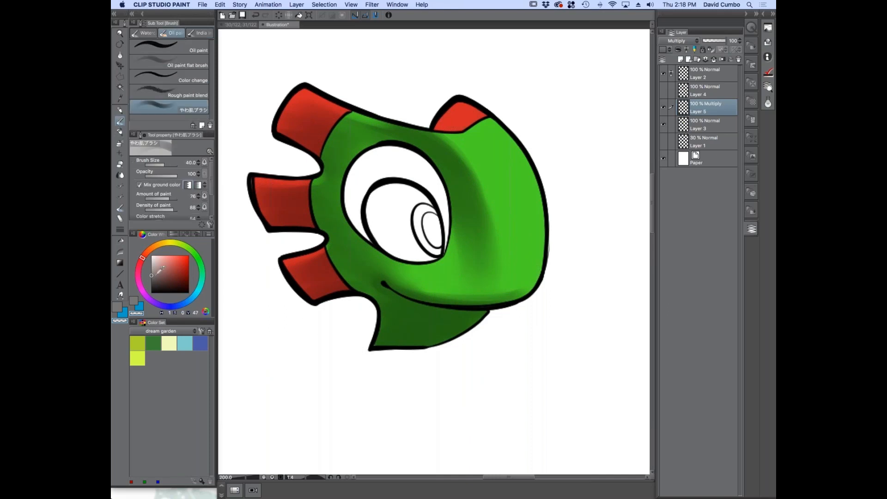
scroll(421, 175, "up", 2)
left_click_drag(433, 258, 412, 254)
key("bracketleft")
key("bracketleft")
key("bracketleft")
key("bracketleft")
key("bracketleft")
key("bracketleft")
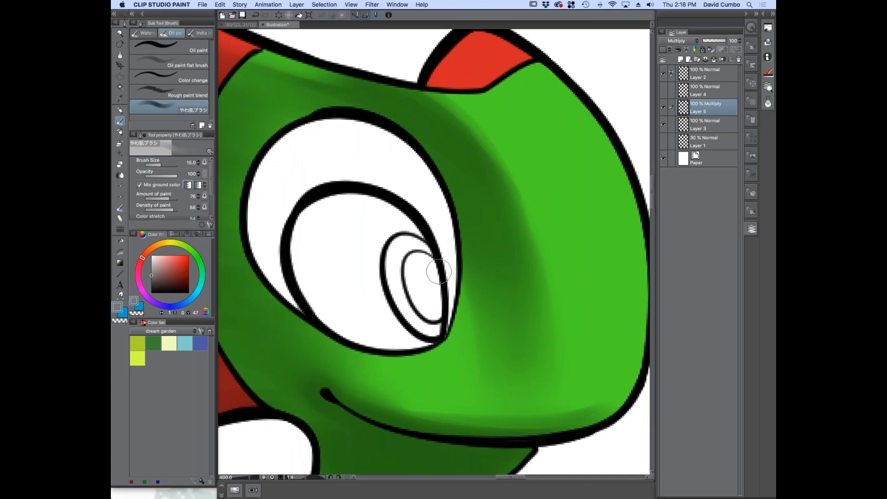
key("bracketleft")
mouse_move(343, 159)
left_mouse_down()
mouse_move(438, 247)
mouse_move(327, 150)
left_mouse_up()
left_click_drag(411, 201, 283, 181)
left_click_drag(382, 180, 287, 199)
left_click_drag(421, 206, 284, 167)
left_click_drag(385, 175, 307, 169)
mouse_move(446, 256)
left_mouse_down()
mouse_move(341, 170)
mouse_move(266, 203)
left_mouse_up()
left_click_drag(331, 179, 279, 242)
left_click_drag(287, 194, 298, 291)
left_click_drag(269, 160, 286, 290)
left_click_drag(251, 210, 288, 298)
left_click_drag(261, 250, 300, 302)
mouse_move(280, 143)
left_mouse_down()
mouse_move(261, 256)
mouse_move(278, 290)
left_mouse_up()
left_click_drag(433, 228, 323, 157)
left_click_drag(416, 197, 261, 213)
left_click_drag(314, 167, 277, 187)
left_click_drag(388, 178, 305, 157)
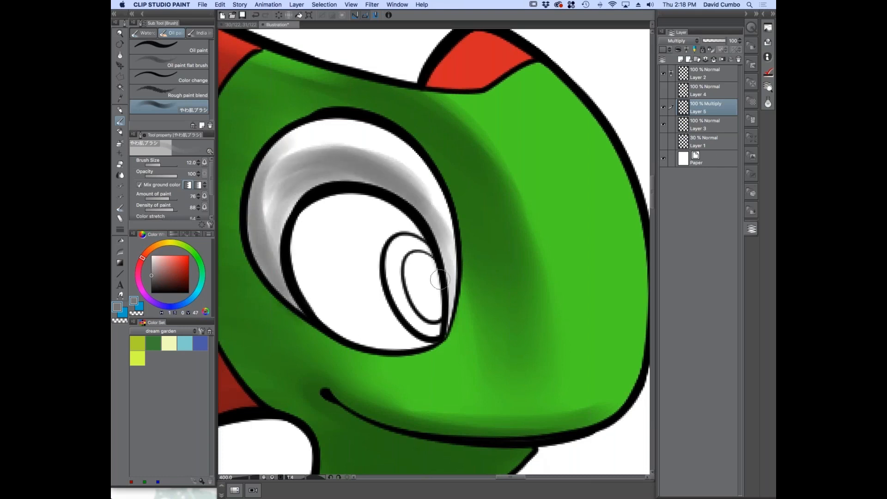
Reduce the brush size to 6 and refine the grey shading in the narrow strip of eye white along the iris's front edge
key("bracketleft")
key("bracketleft")
key("bracketleft")
scroll(396, 225, "up", 2)
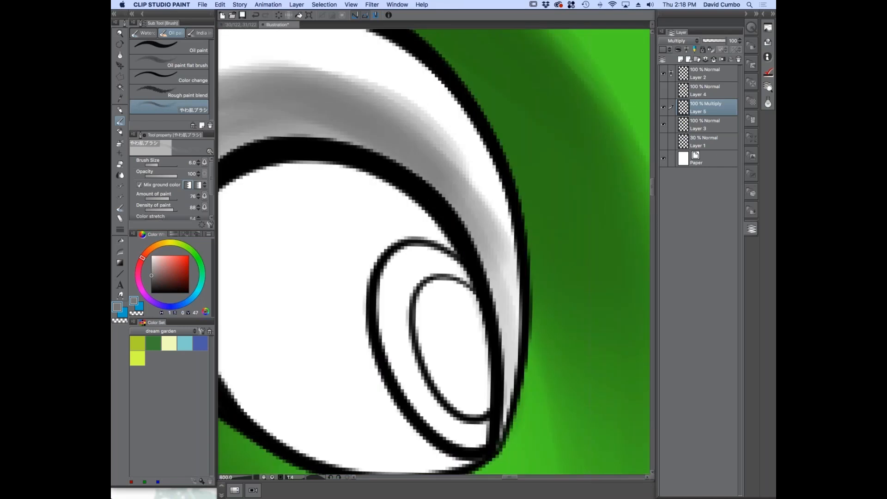
left_click_drag(309, 231, 368, 200)
left_click_drag(522, 227, 312, 138)
mouse_move(496, 194)
left_mouse_down()
mouse_move(291, 156)
mouse_move(247, 201)
left_mouse_up()
scroll(272, 271, "down", 5)
scroll(288, 273, "up", 1)
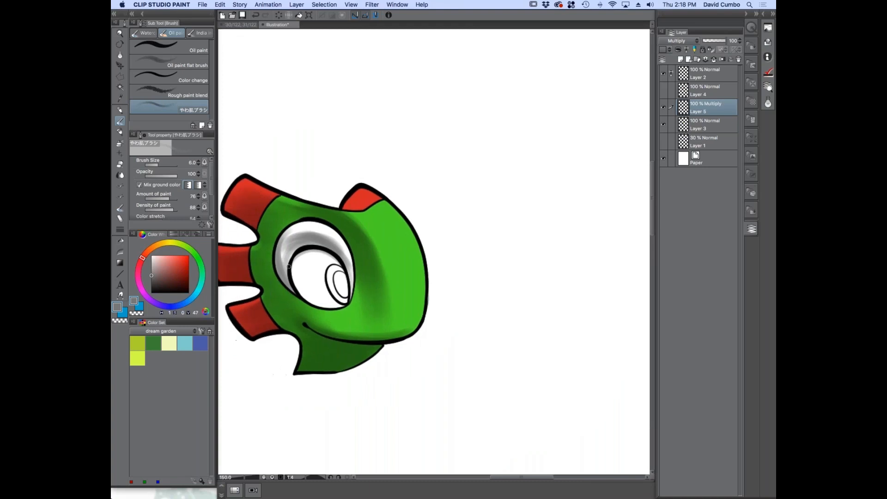
Set the brush density to 18 and build up the grey shading on the eye white above the iris and inside the iris's upper rim
scroll(288, 273, "up", 2)
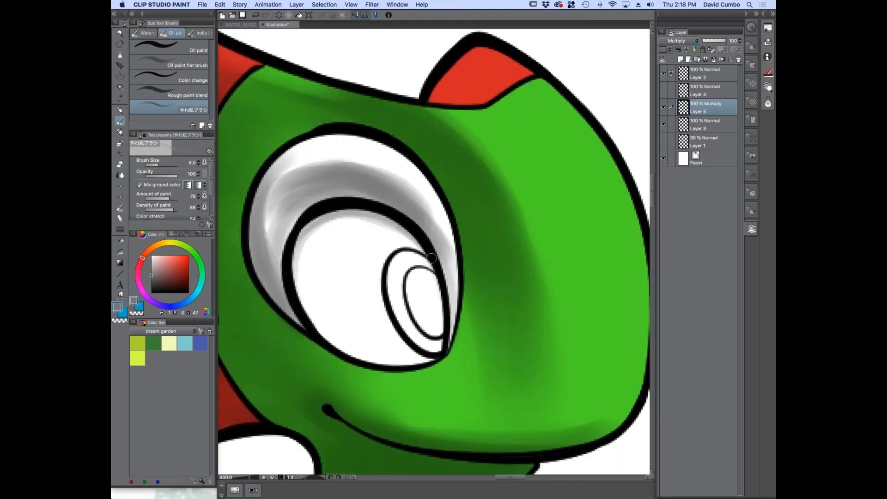
mouse_move(384, 219)
left_mouse_down()
mouse_move(290, 237)
mouse_move(383, 212)
left_mouse_up()
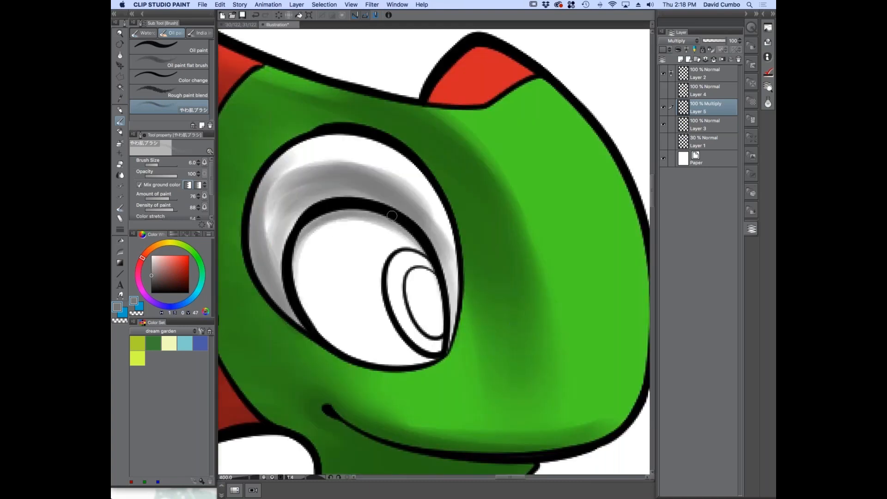
scroll(151, 213, "down", 2)
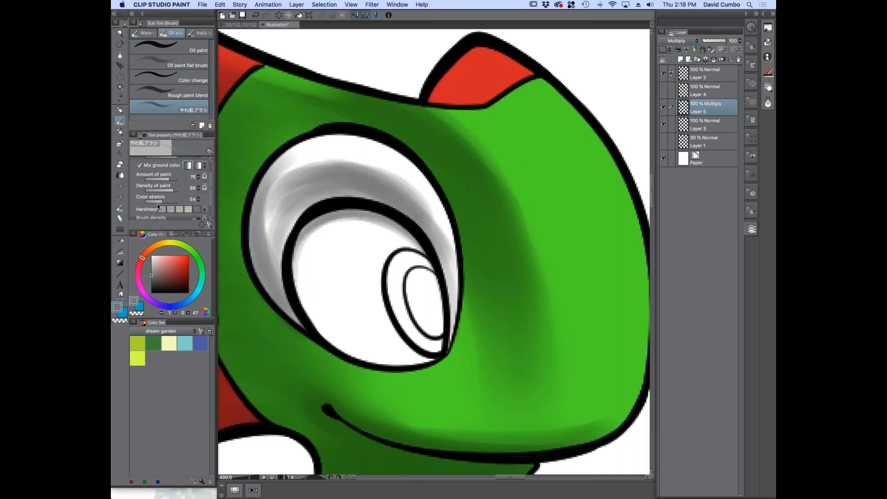
scroll(168, 207, "down", 1)
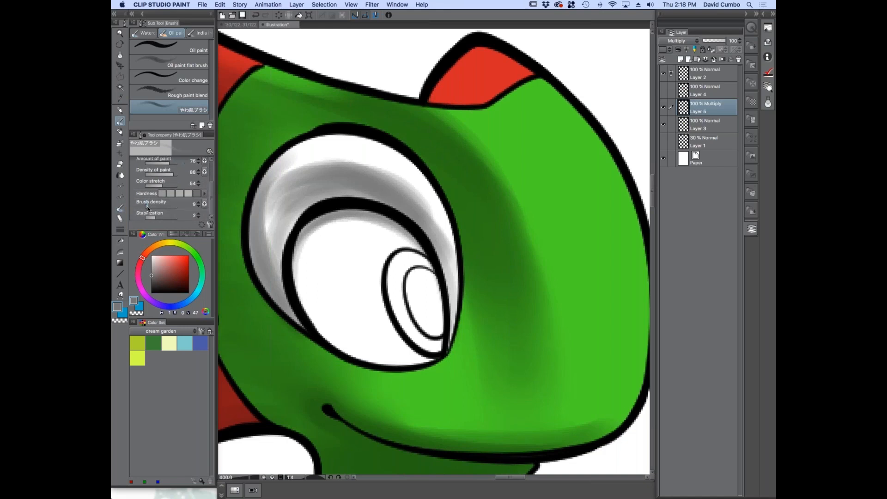
left_click_drag(148, 206, 150, 206)
mouse_move(425, 255)
left_mouse_down()
mouse_move(358, 218)
mouse_move(413, 246)
left_mouse_up()
key("super+z")
mouse_move(444, 287)
left_mouse_down()
mouse_move(446, 300)
mouse_move(322, 222)
left_mouse_up()
mouse_move(375, 221)
left_mouse_down()
mouse_move(298, 246)
mouse_move(288, 278)
left_mouse_up()
mouse_move(443, 252)
left_mouse_down()
mouse_move(409, 201)
mouse_move(359, 173)
left_mouse_up()
mouse_move(422, 204)
left_mouse_down()
mouse_move(368, 197)
mouse_move(322, 168)
left_mouse_up()
mouse_move(379, 169)
left_mouse_down()
mouse_move(333, 167)
mouse_move(330, 180)
mouse_move(285, 214)
left_mouse_up()
Deepen the grey across the upper eye white with a larger brush, and darken its narrow front strip with a smaller one
key("bracketright")
key("bracketright")
key("bracketright")
key("bracketright")
key("bracketright")
mouse_move(348, 182)
left_mouse_down()
mouse_move(373, 179)
mouse_move(445, 255)
left_mouse_up()
key("bracketleft")
key("bracketleft")
key("bracketleft")
key("bracketleft")
key("bracketleft")
mouse_move(416, 204)
left_mouse_down()
mouse_move(455, 311)
mouse_move(451, 336)
left_mouse_up()
mouse_move(436, 248)
left_mouse_down()
mouse_move(458, 291)
mouse_move(458, 341)
left_mouse_up()
left_click_drag(463, 257, 459, 325)
Shade the lower part of the red spike above the brow with an enlarged brush
scroll(421, 121, "down", 2)
scroll(431, 99, "up", 2)
key("bracketright")
key("bracketright")
key("bracketright")
mouse_move(447, 80)
left_mouse_down()
mouse_move(490, 110)
mouse_move(441, 119)
mouse_move(438, 109)
mouse_move(458, 122)
left_mouse_up()
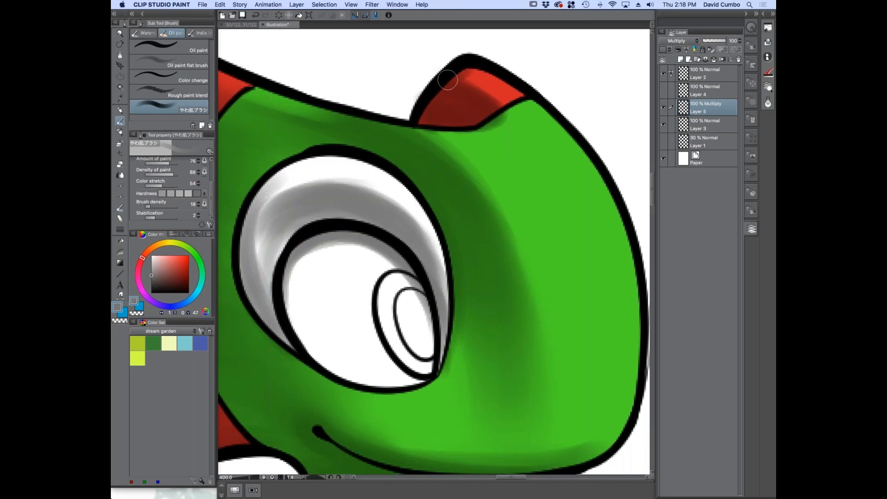
scroll(392, 161, "down", 3)
scroll(396, 160, "up", 1)
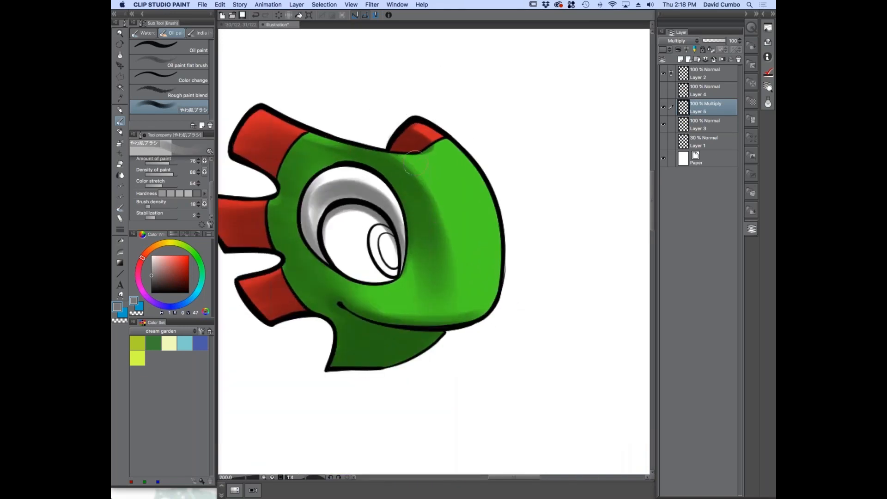
Undo the last stroke and shade the top of the head between the two upper red spikes
key("super+z")
key("bracketright")
key("bracketright")
key("bracketright")
key("bracketright")
key("bracketright")
key("bracketright")
key("bracketright")
key("bracketleft")
key("bracketleft")
key("bracketleft")
key("bracketleft")
key("bracketleft")
mouse_move(408, 143)
left_mouse_down()
mouse_move(396, 119)
mouse_move(304, 121)
left_mouse_up()
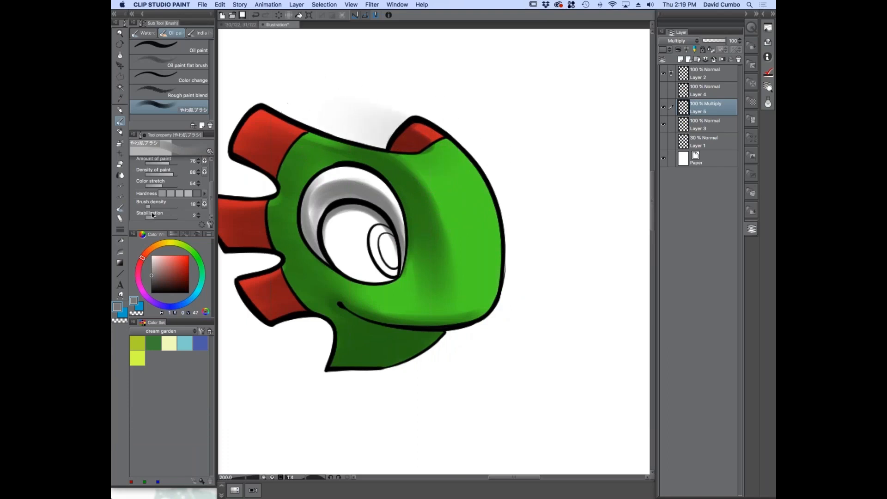
Set the brush density to 11 and shade softly along the brow and the snout's front edge with a large brush
key("bracketright")
key("bracketright")
key("bracketright")
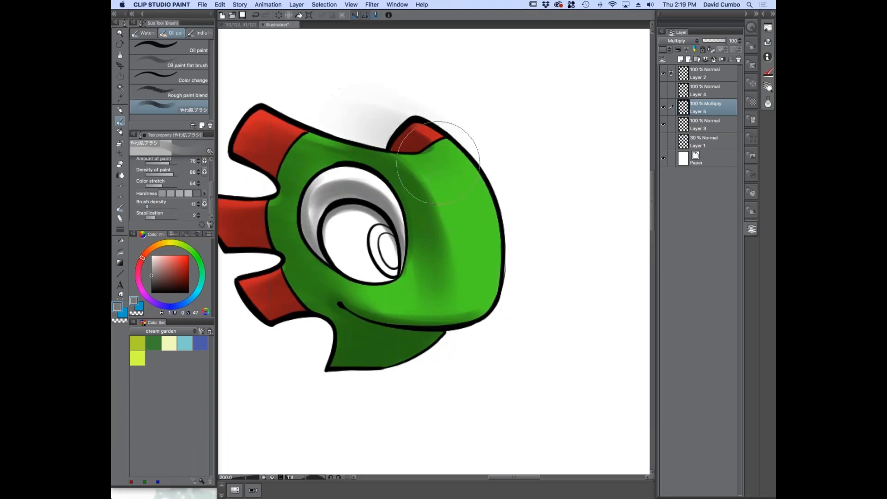
left_click_drag(344, 112, 468, 177)
key("bracketleft")
key("bracketleft")
key("bracketleft")
left_click_drag(350, 119, 465, 174)
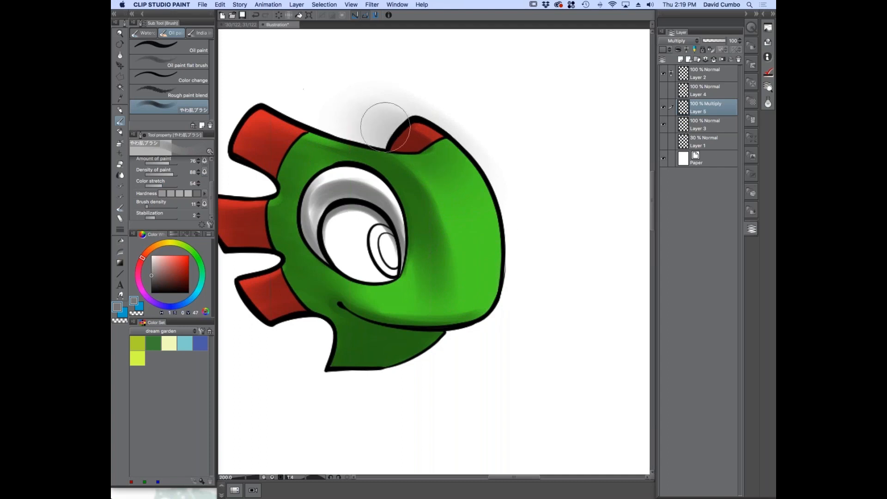
mouse_move(479, 300)
left_mouse_down()
mouse_move(504, 327)
mouse_move(518, 198)
mouse_move(513, 317)
mouse_move(515, 196)
mouse_move(518, 228)
mouse_move(432, 98)
left_mouse_up()
Deepen the grey shading at the back of the eye white with a small brush
left_click(367, 283, "alt")
left_click_drag(291, 302, 305, 279)
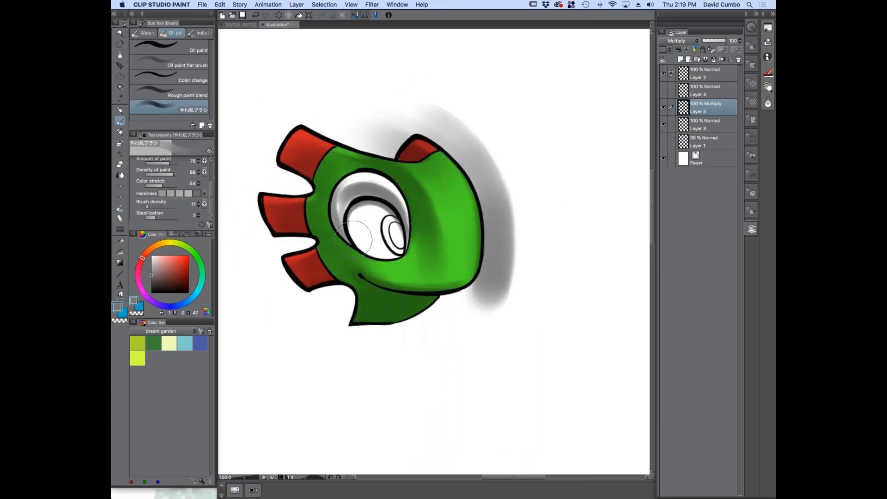
left_click(358, 233, "super")
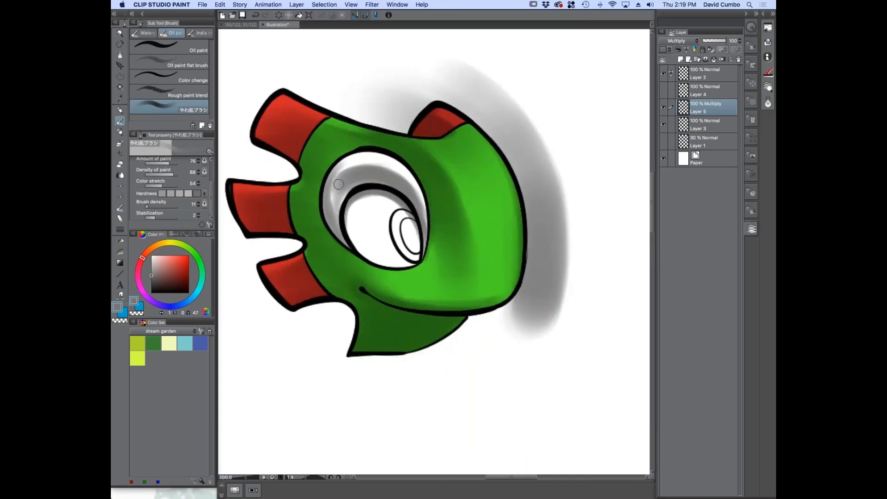
left_click_drag(351, 183, 336, 209)
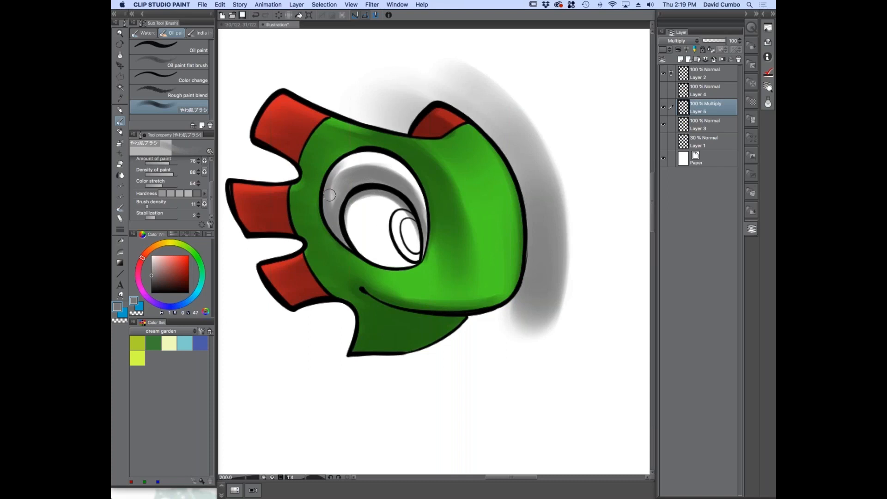
left_click(301, 203, "alt")
left_click_drag(278, 194, 305, 192)
Lighten the shading along the snout's outer edge by brushing with the transparent colour
left_click(136, 314)
left_click(414, 141, "super")
mouse_move(356, 144)
left_mouse_down()
mouse_move(418, 158)
mouse_move(365, 147)
left_mouse_up()
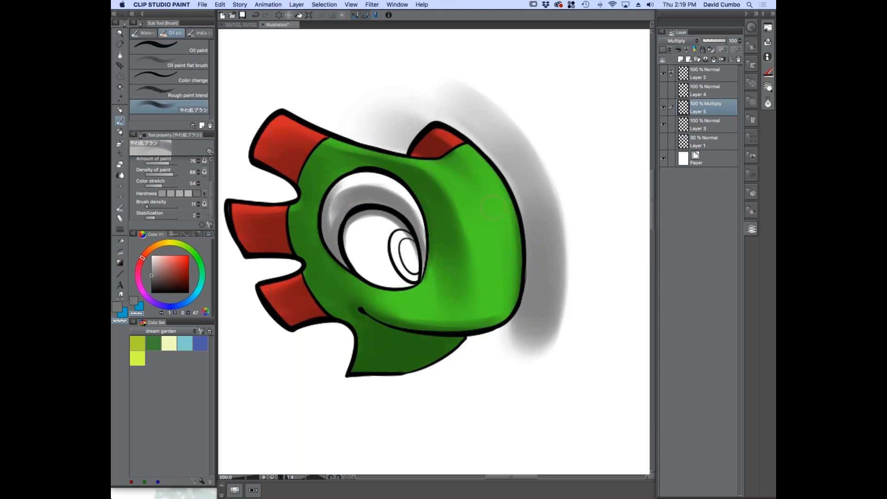
key("super+z")
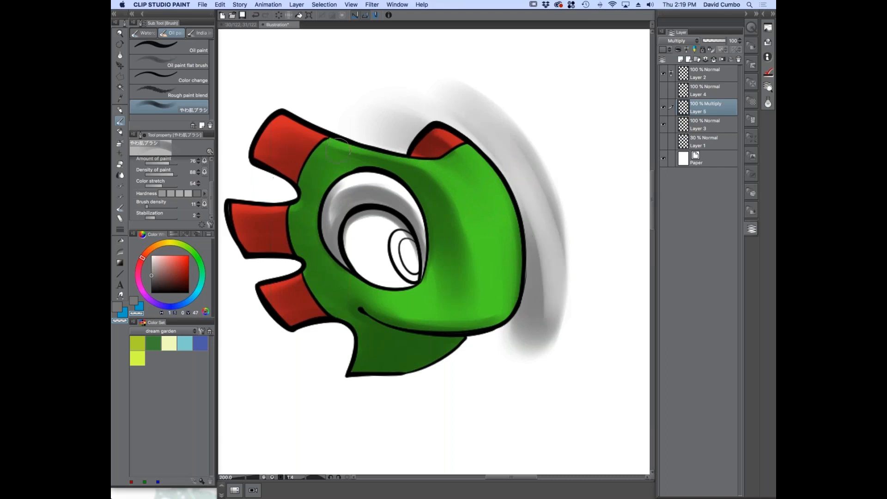
Switch back to the grey colour and shade the red spikes behind the head and the back of the neck
left_click(137, 313)
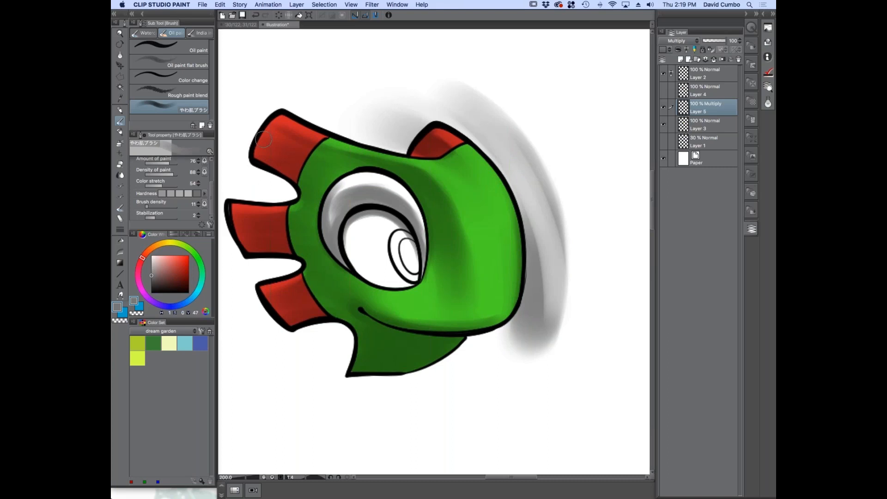
mouse_move(275, 136)
left_mouse_down()
mouse_move(322, 161)
mouse_move(267, 146)
mouse_move(309, 177)
left_mouse_up()
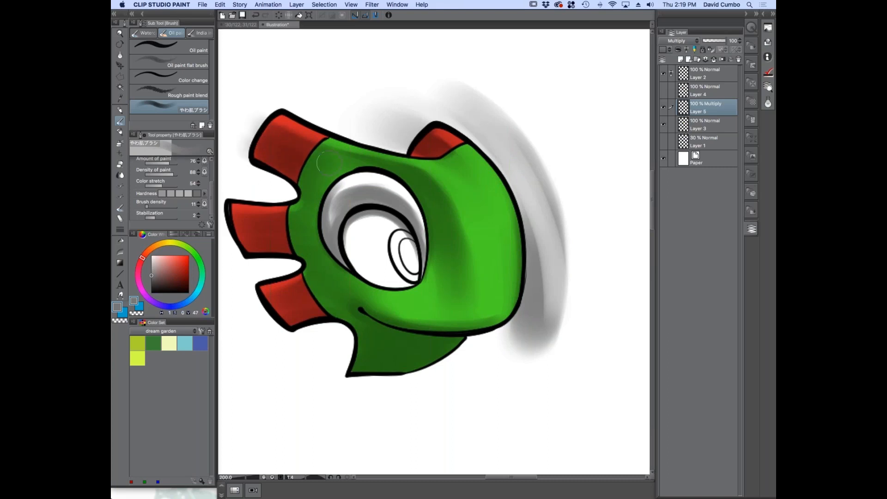
key("bracketleft")
key("bracketleft")
key("bracketleft")
left_click_drag(237, 241, 279, 312)
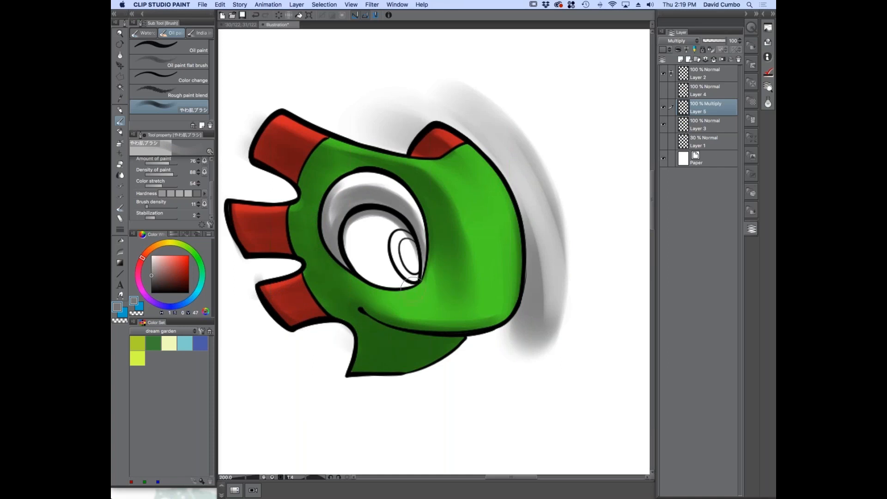
Shade the green skin along the lower rim of the eye with a smaller brush
scroll(406, 291, "up", 3)
key("[")
key("[")
key("[")
key("[")
key("[")
key("[")
left_click_drag(445, 234, 437, 266)
mouse_move(297, 250)
left_mouse_down()
mouse_move(361, 278)
mouse_move(420, 272)
mouse_move(354, 281)
mouse_move(307, 262)
mouse_move(421, 273)
mouse_move(351, 278)
mouse_move(277, 240)
mouse_move(375, 280)
left_mouse_up()
key("]")
key("]")
key("]")
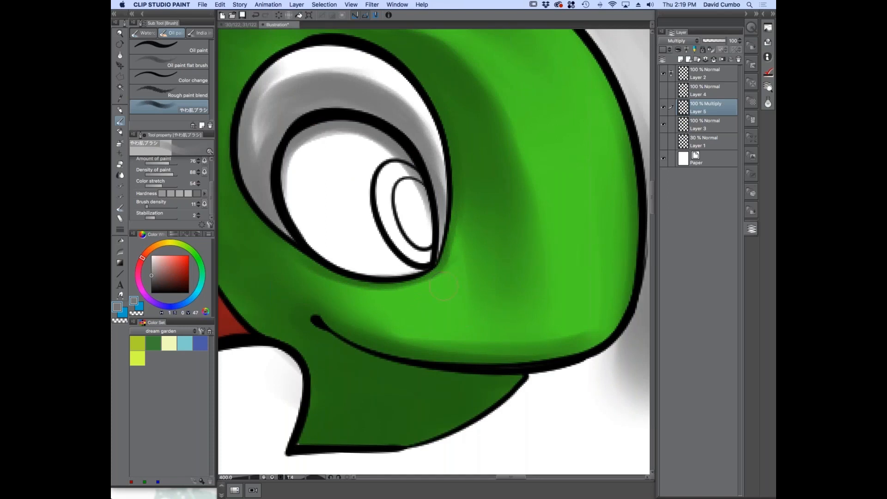
Reduce the brush size and darken the edge along the front rim of the eye
key("[")
key("[")
key("[")
mouse_move(434, 266)
left_mouse_down()
mouse_move(450, 201)
mouse_move(446, 145)
left_mouse_up()
left_click_drag(439, 244, 440, 131)
Shade the green skin along the mouth line and the underside of the snout
scroll(342, 190, "down", 2)
mouse_move(279, 237)
left_mouse_down()
mouse_move(331, 239)
mouse_move(320, 230)
left_mouse_up()
scroll(361, 232, "up", 2)
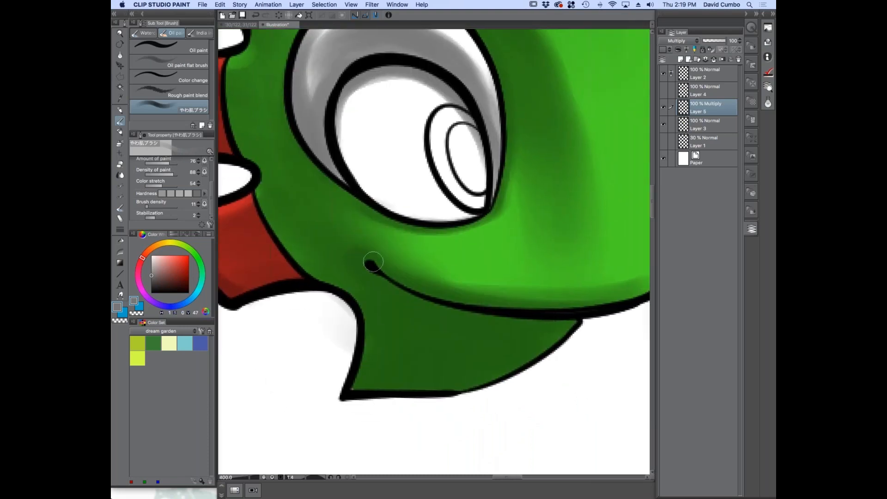
scroll(352, 252, "down", 2)
mouse_move(362, 277)
left_mouse_down()
mouse_move(335, 249)
mouse_move(489, 262)
left_mouse_up()
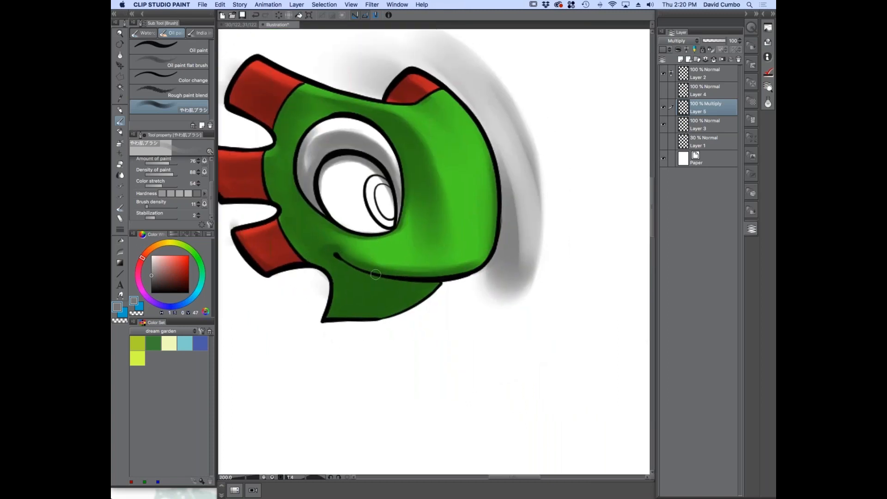
left_click_drag(396, 275, 497, 250)
scroll(316, 259, "down", 1)
mouse_move(278, 279)
left_mouse_down()
mouse_move(366, 318)
mouse_move(358, 290)
left_mouse_up()
scroll(434, 299, "up", 1)
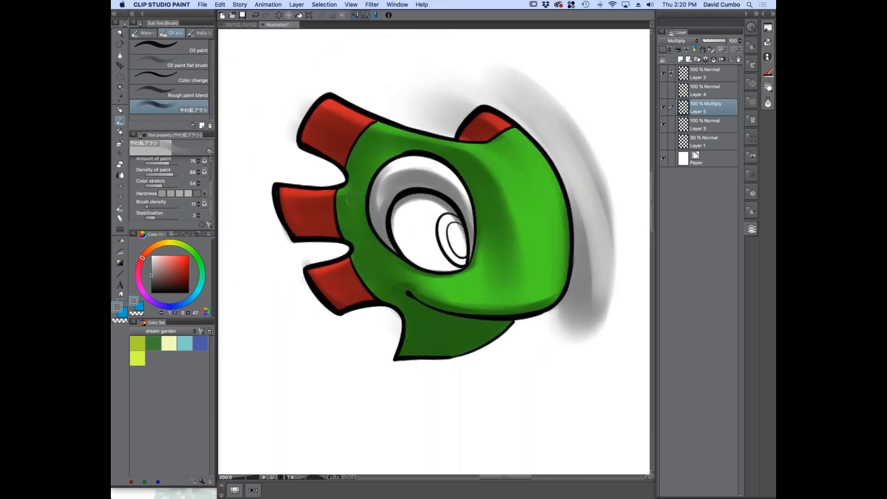
Add a layer above the Multiply layer, and erase the Multiply layer's stray shading outside the head using the Fill-in-mono pen with transparent colour
left_click(681, 60)
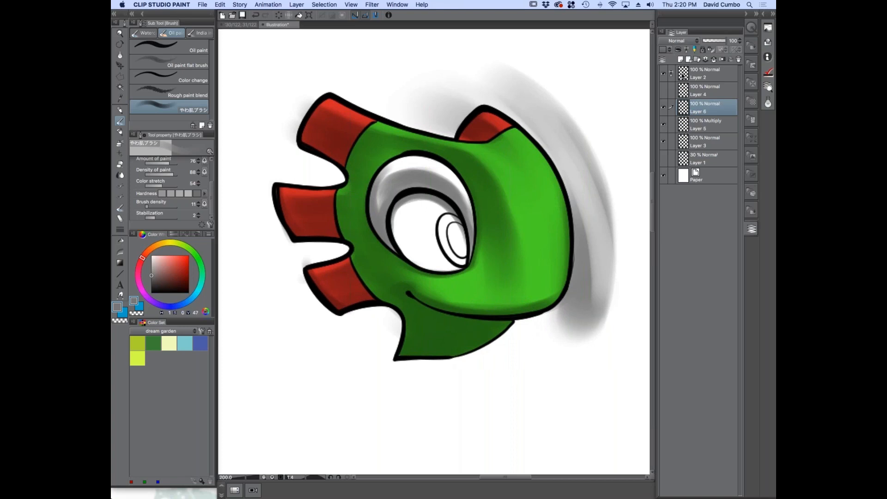
left_click(690, 125)
left_click(119, 133)
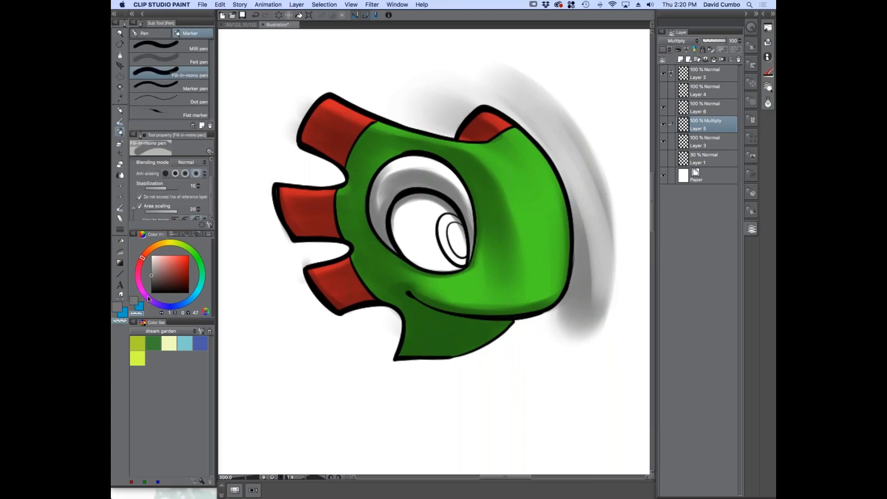
mouse_move(448, 92)
left_mouse_down()
mouse_move(531, 79)
mouse_move(633, 257)
left_mouse_up()
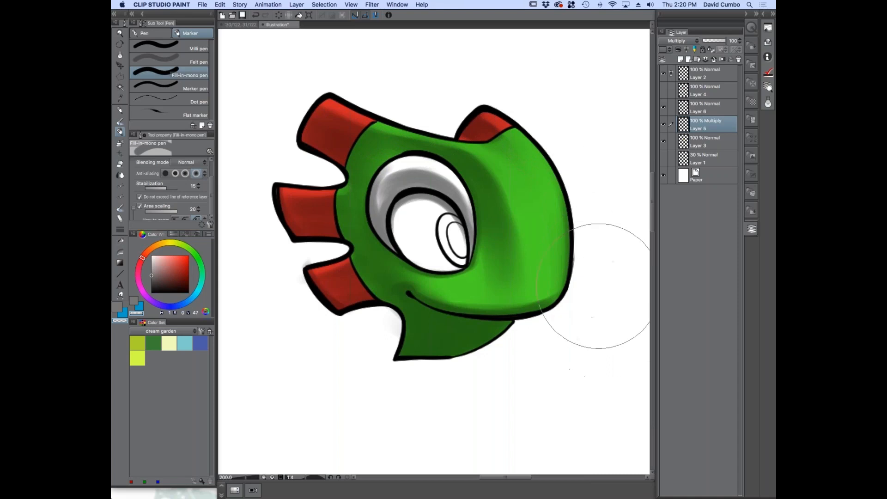
mouse_move(282, 306)
left_mouse_down()
mouse_move(249, 233)
mouse_move(271, 158)
mouse_move(293, 168)
mouse_move(306, 104)
left_mouse_up()
Set the blending mode of the new layer above the Multiply layer to Screen
left_click(678, 107)
left_click(677, 41)
left_click(677, 108)
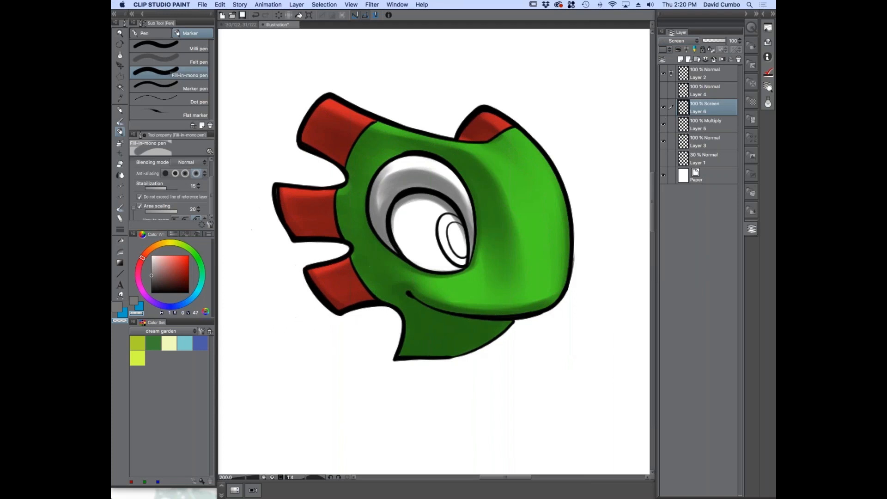
Select the やわ肌ブラシ oil paint brush and choose a light cyan drawing colour
left_click_drag(317, 292, 303, 261)
left_click_drag(303, 317, 363, 308)
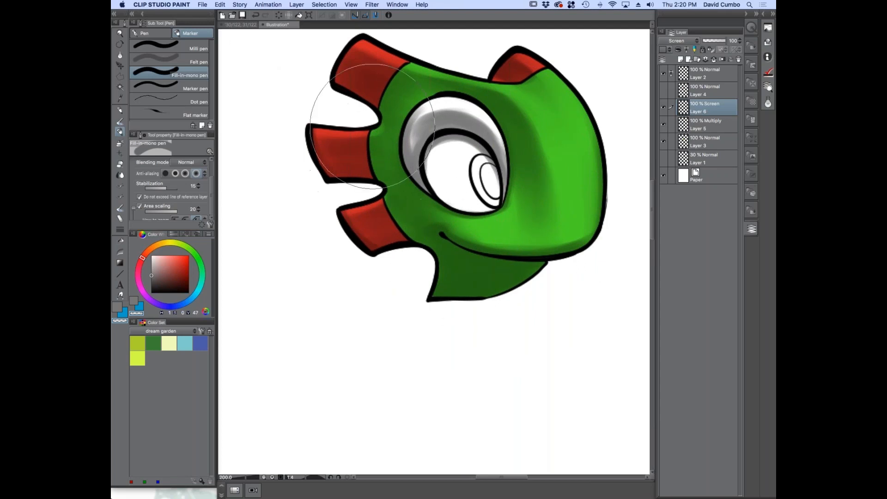
left_click(120, 122)
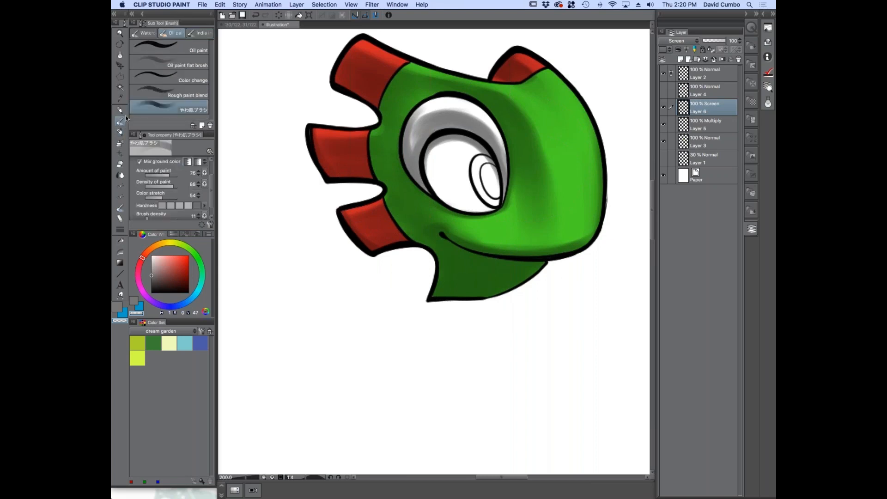
left_click(195, 295)
left_click(179, 258)
left_click_drag(197, 296, 198, 290)
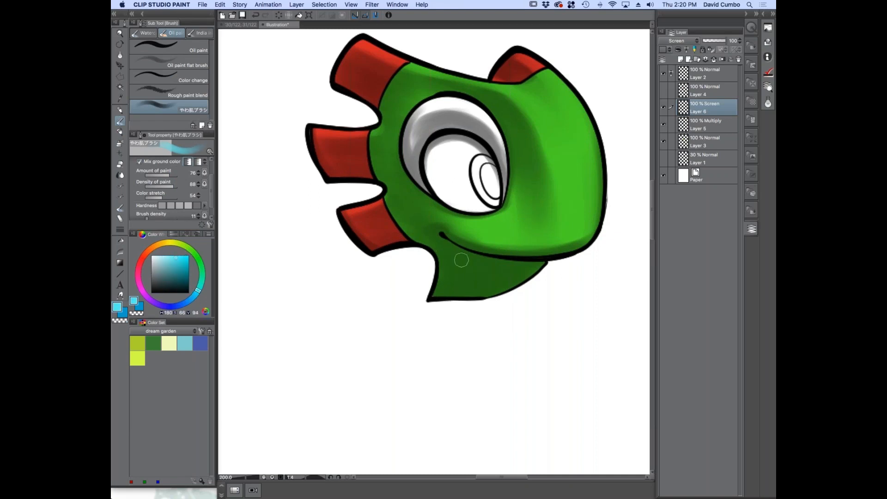
scroll(201, 194, "down", 1)
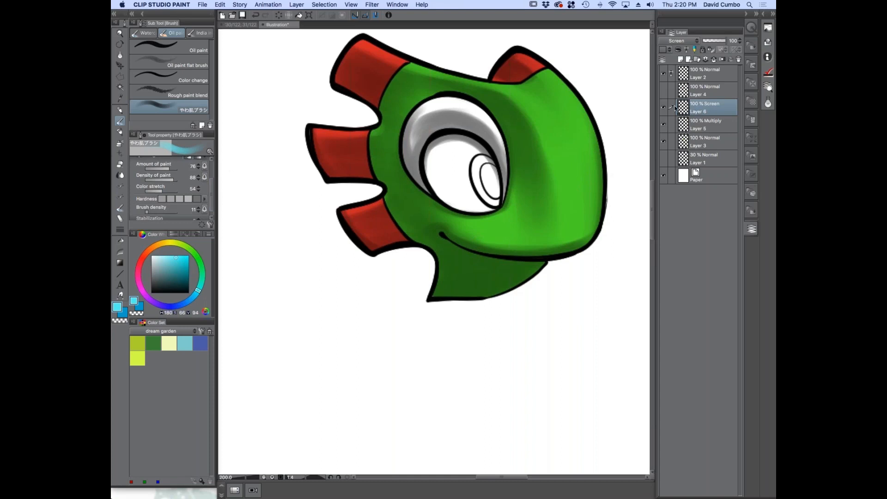
mouse_move(370, 203)
left_mouse_down()
mouse_move(444, 241)
mouse_move(380, 239)
mouse_move(351, 254)
left_mouse_up()
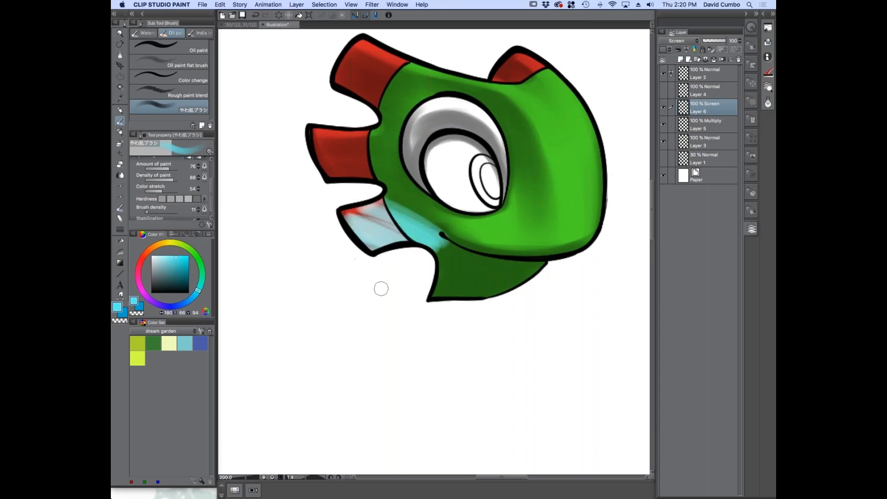
key("super+z")
mouse_move(404, 230)
left_mouse_down()
mouse_move(442, 265)
mouse_move(463, 303)
left_mouse_up()
key("super+z")
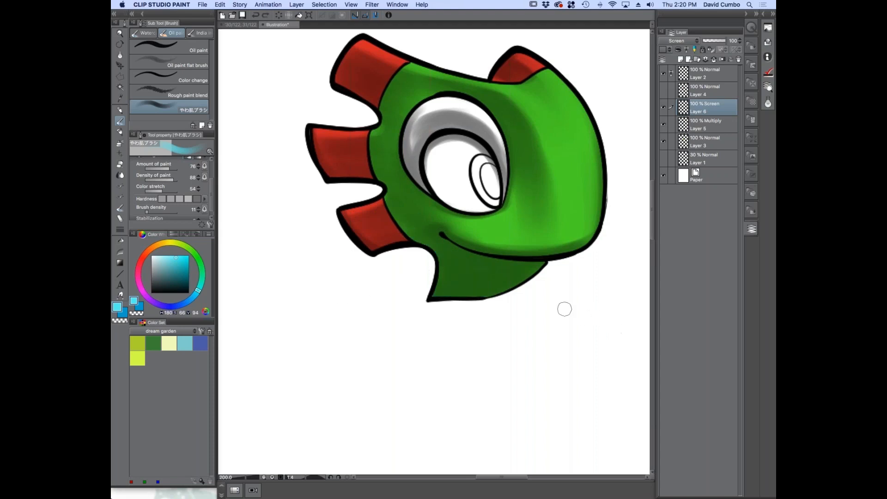
Paint cyan reflected light along the bottom of the neck, lowering the brush density to 6 and reducing the hardness for a softer pass
mouse_move(505, 292)
left_mouse_down()
mouse_move(453, 305)
mouse_move(544, 274)
mouse_move(426, 293)
left_mouse_up()
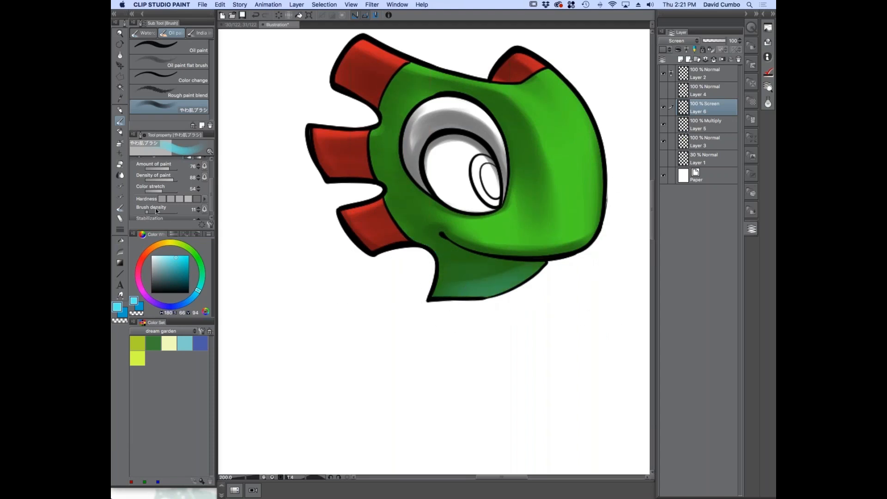
left_click_drag(146, 213, 147, 213)
left_click(179, 201)
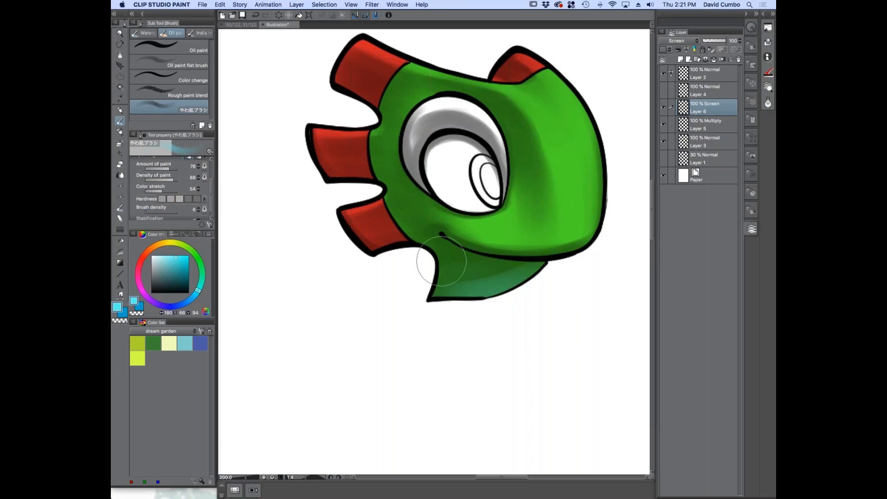
left_click_drag(400, 271, 528, 288)
Paint soft cyan reflected light along the underside of the lowest red spike and the adjoining cheek with a smaller brush
key("bracketleft")
key("bracketleft")
key("bracketleft")
key("bracketleft")
key("bracketleft")
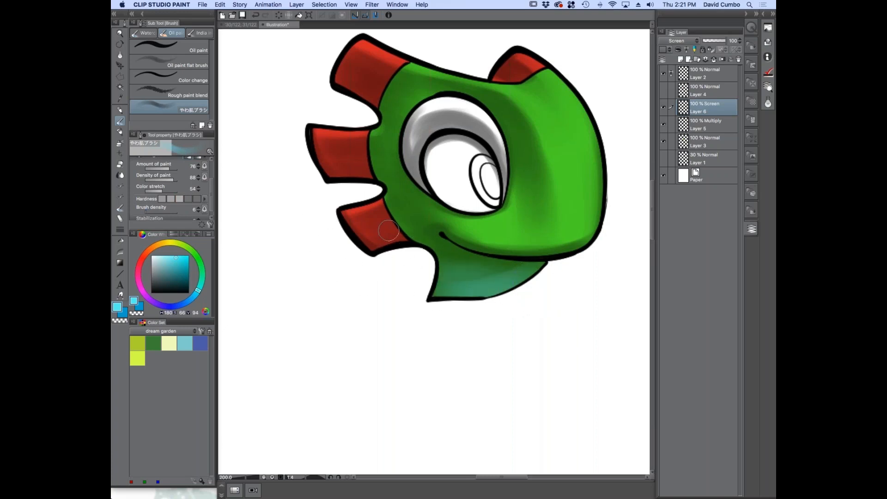
scroll(402, 248, "up", 2)
mouse_move(449, 248)
left_mouse_down()
mouse_move(383, 229)
mouse_move(434, 263)
mouse_move(324, 269)
left_mouse_up()
mouse_move(461, 244)
left_mouse_down()
mouse_move(386, 231)
mouse_move(311, 242)
left_mouse_up()
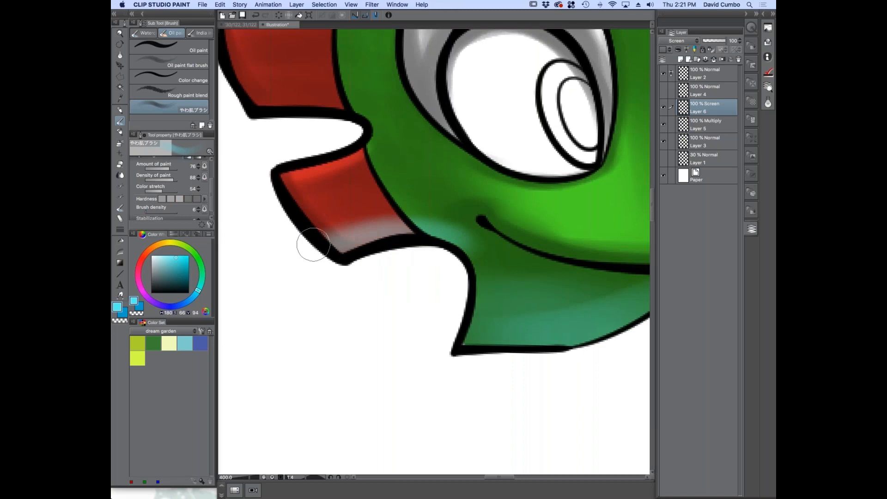
Paint soft cyan reflected light along the undersides of the upper and middle red spikes
scroll(311, 242, "down", 3)
scroll(282, 188, "up", 1)
mouse_move(336, 182)
left_mouse_down()
mouse_move(302, 180)
mouse_move(341, 184)
left_mouse_up()
left_click_drag(348, 123, 295, 90)
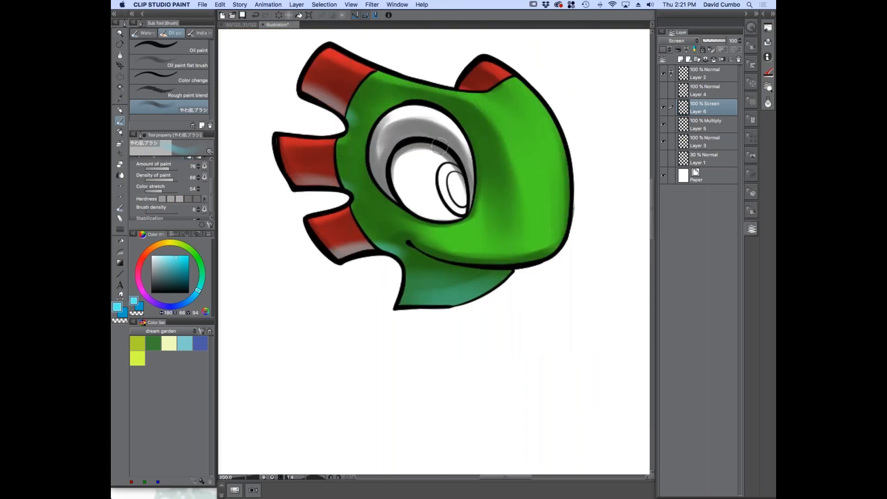
Adjust the brush size and paint soft cyan reflected light across the eyelid, following the curve above the eyeball
scroll(455, 141, "up", 2)
mouse_move(478, 204)
left_mouse_down()
mouse_move(360, 114)
mouse_move(385, 120)
mouse_move(450, 154)
mouse_move(400, 163)
mouse_move(468, 179)
mouse_move(364, 123)
mouse_move(398, 124)
mouse_move(350, 169)
mouse_move(410, 128)
mouse_move(333, 122)
mouse_move(459, 183)
mouse_move(417, 123)
mouse_move(472, 180)
mouse_move(489, 239)
left_mouse_up()
key("[")
key("[")
key("[")
key("[")
key("]")
key("]")
key("]")
key("]")
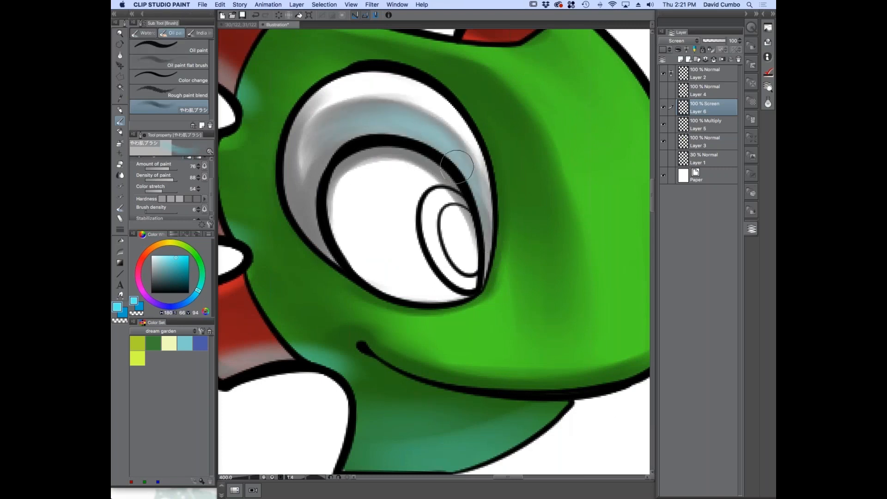
mouse_move(336, 150)
left_mouse_down()
mouse_move(387, 112)
mouse_move(429, 133)
mouse_move(487, 259)
left_mouse_up()
Paint cyan reflected light on the green brow, along the shaded band between the eye and the snout
scroll(366, 179, "down", 3)
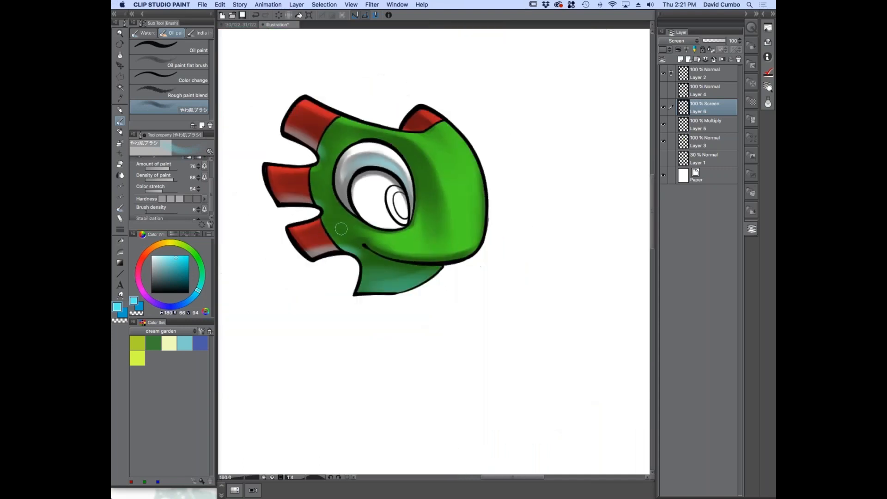
scroll(418, 222, "up", 1)
mouse_move(376, 121)
left_mouse_down()
mouse_move(404, 137)
mouse_move(430, 184)
left_mouse_up()
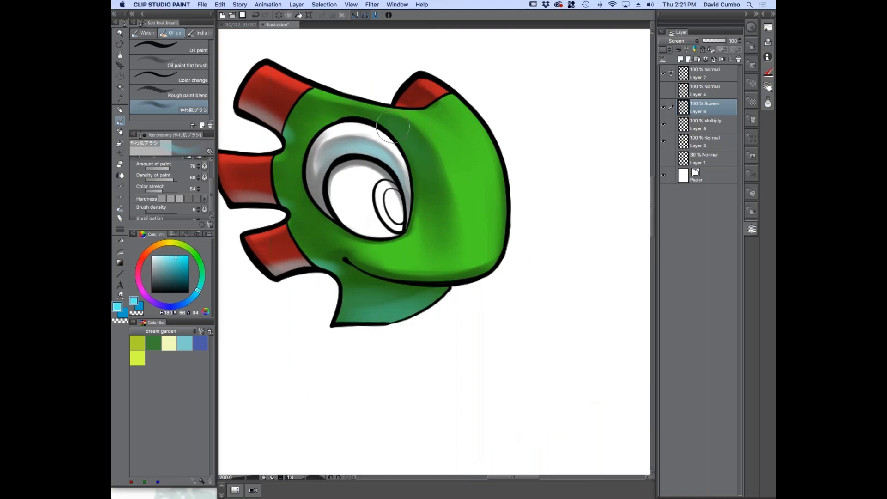
mouse_move(304, 117)
left_mouse_down()
mouse_move(349, 118)
mouse_move(392, 135)
left_mouse_up()
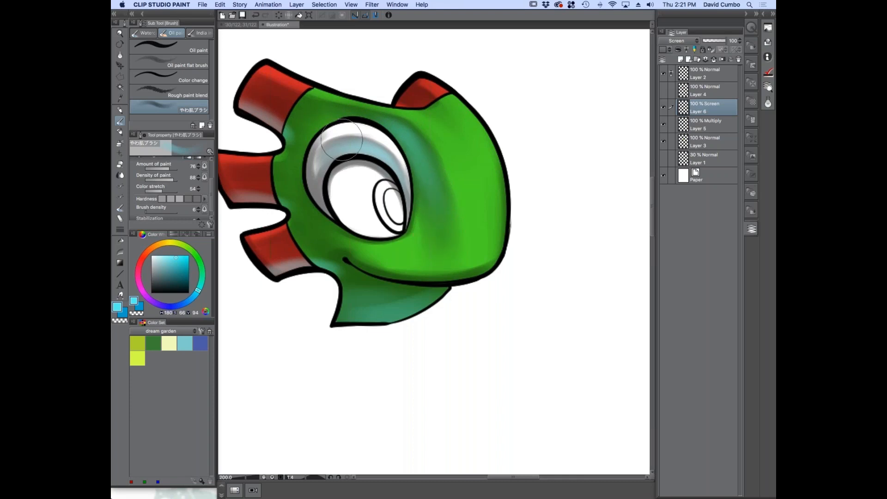
Paint cyan reflected light around the corner of the mouth and along the upper edge of the mouth line
scroll(344, 213, "down", 1)
scroll(305, 278, "up", 1)
left_click_drag(264, 260, 300, 260)
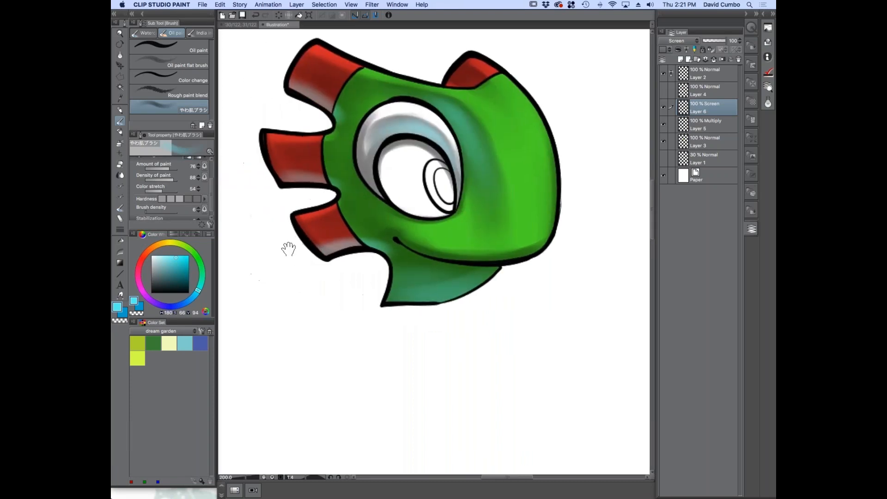
left_click_drag(380, 241, 381, 230)
mouse_move(393, 234)
left_mouse_down()
mouse_move(442, 259)
mouse_move(488, 262)
mouse_move(438, 253)
left_mouse_up()
scroll(386, 247, "up", 1)
mouse_move(325, 253)
left_mouse_down()
mouse_move(347, 246)
mouse_move(340, 252)
left_mouse_up()
left_click_drag(342, 254, 401, 257)
scroll(401, 257, "down", 1)
left_click_drag(378, 196, 319, 187)
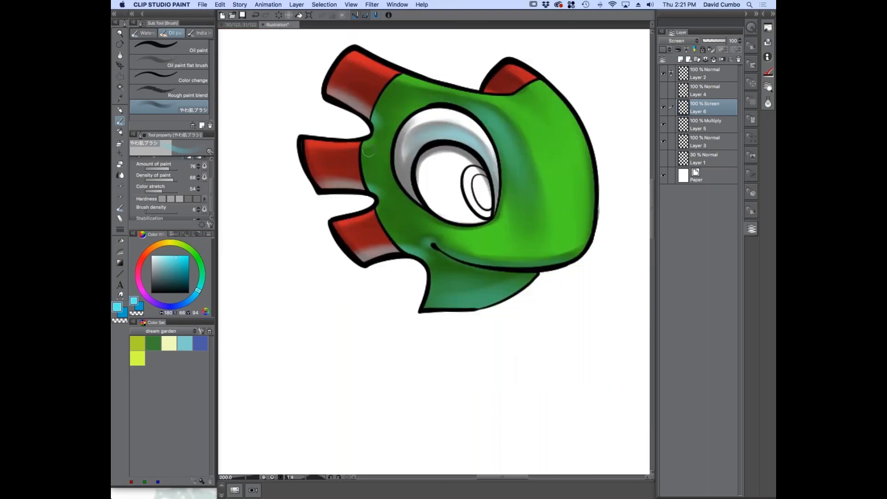
Extend the cyan reflected light down the rear side of the eyelid with a smaller brush
left_click_drag(398, 169, 407, 185)
key("bracketleft")
key("bracketleft")
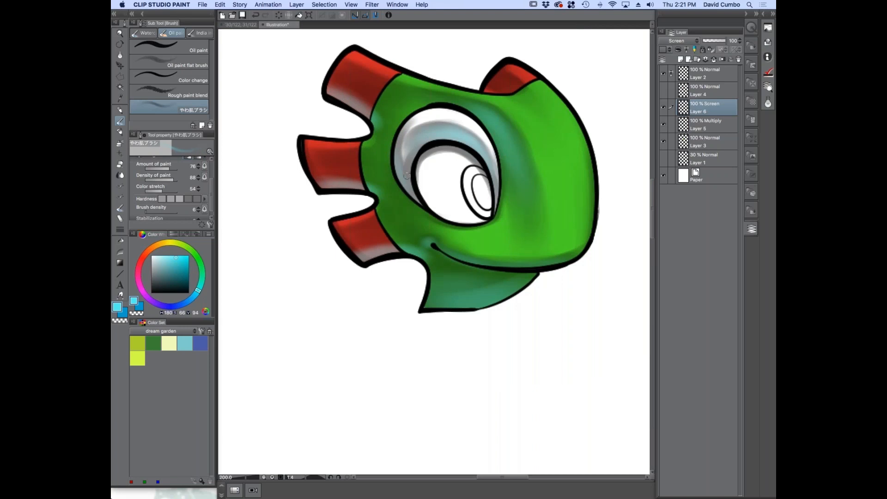
scroll(394, 210, "down", 1)
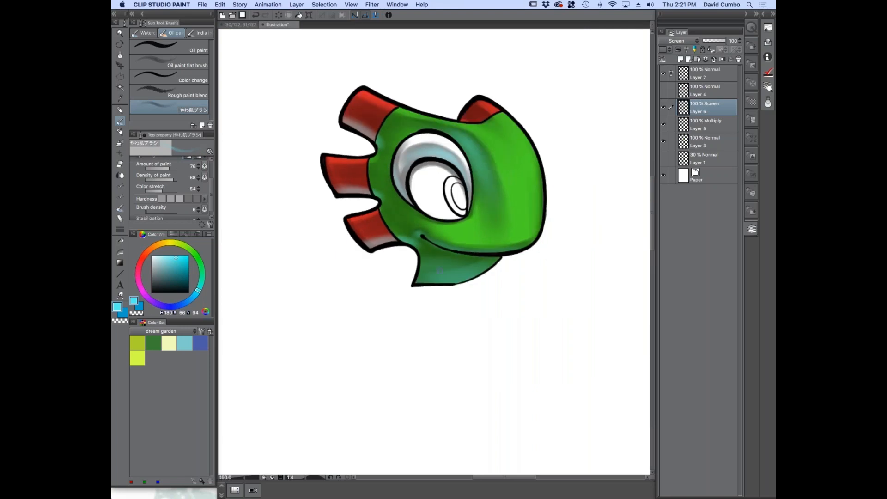
Switch to the transparent colour and clean up stray cyan along the mouth line
scroll(415, 265, "up", 1)
left_click_drag(332, 285, 309, 280)
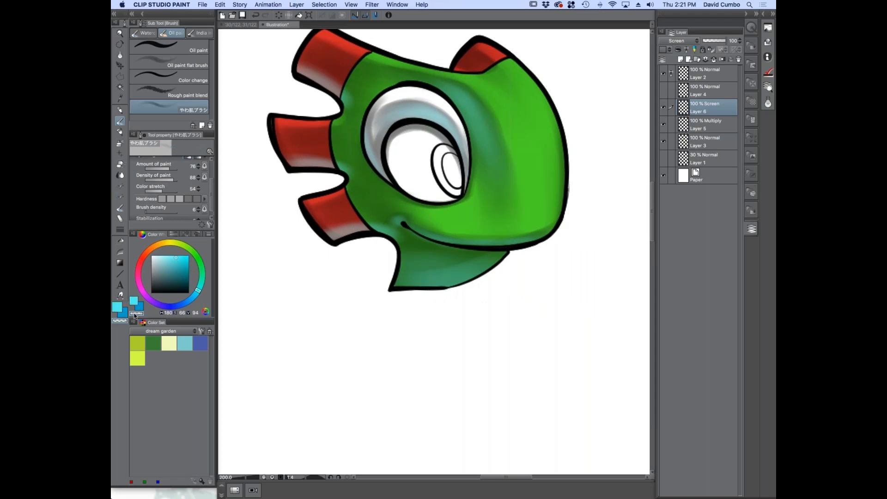
scroll(427, 244, "up", 2)
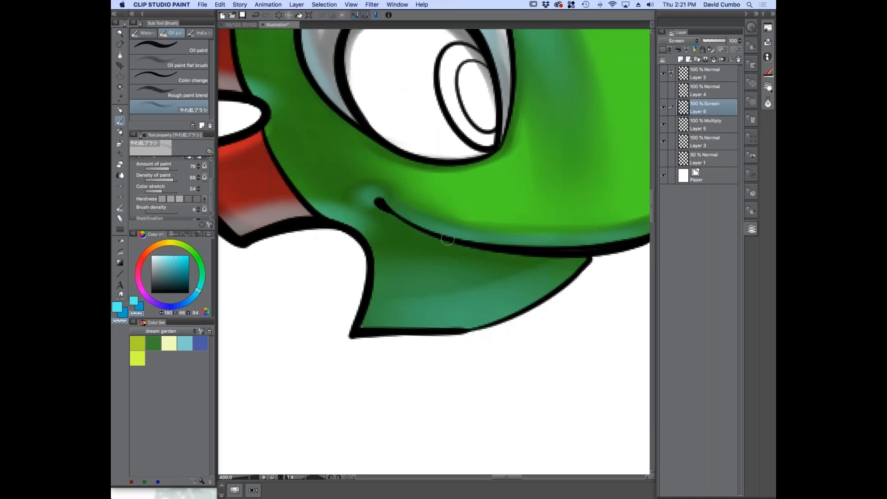
scroll(395, 254, "down", 3)
scroll(415, 213, "up", 1)
left_click_drag(257, 251, 262, 253)
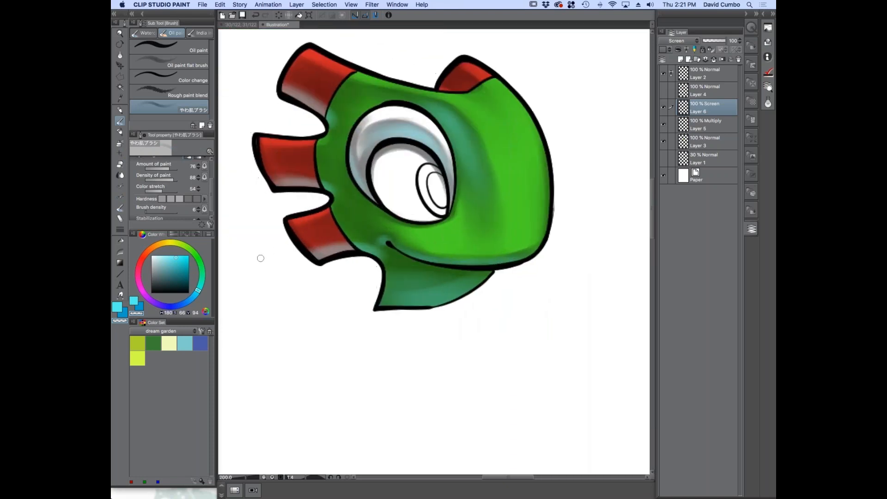
Switch back to the cyan drawing colour and paint reflected light along the lower edge of the red horn on top of the head
key("c")
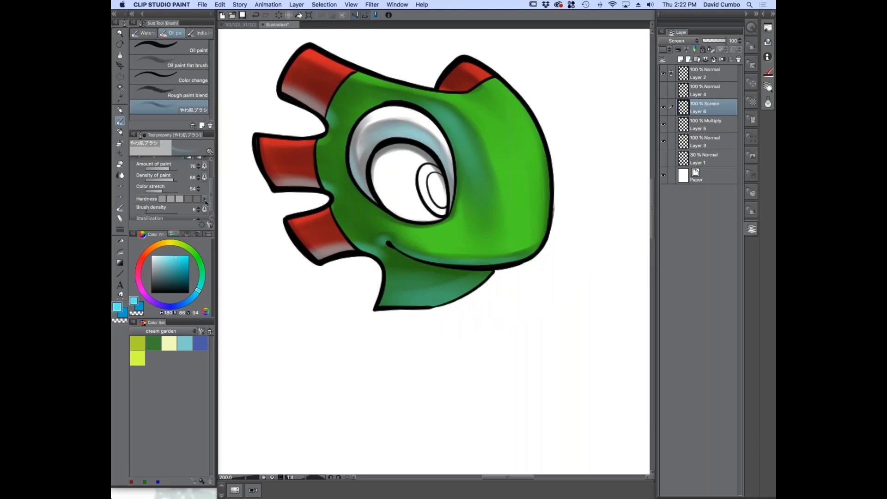
mouse_move(458, 78)
left_mouse_down()
mouse_move(471, 83)
mouse_move(450, 84)
mouse_move(442, 74)
left_mouse_up()
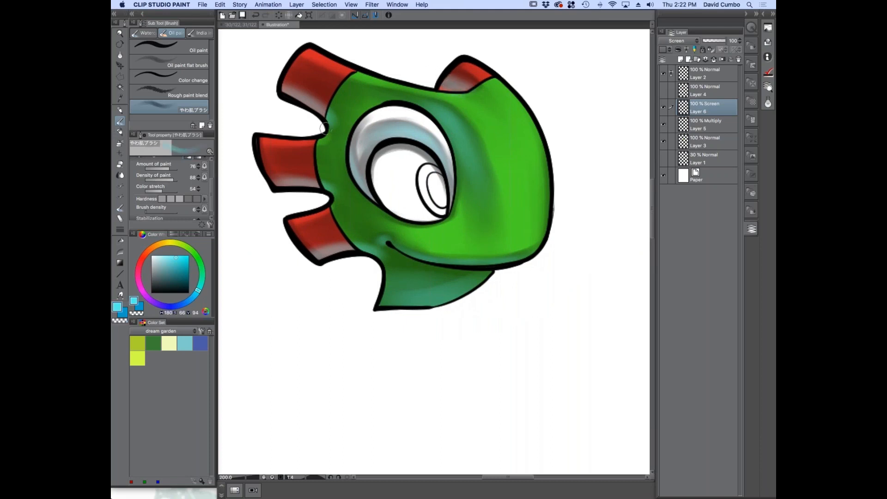
scroll(306, 254, "down", 1)
left_click_drag(265, 259, 257, 239)
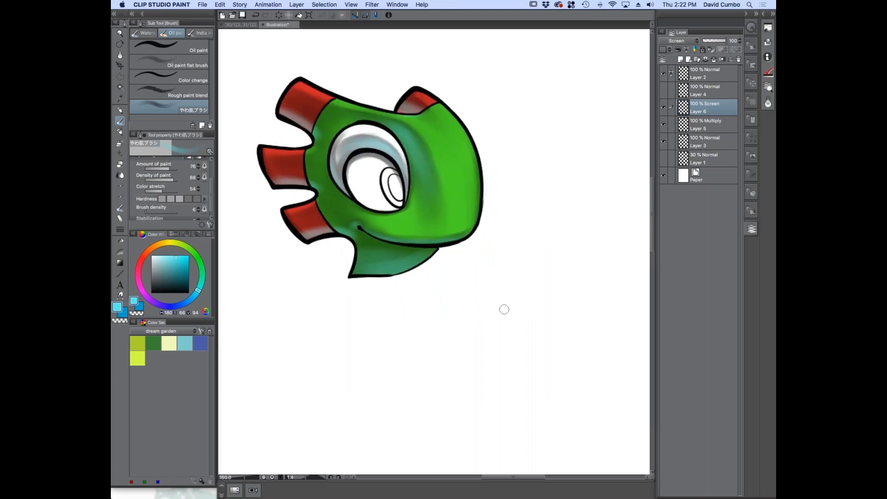
scroll(360, 235, "up", 1)
left_click_drag(315, 226, 330, 244)
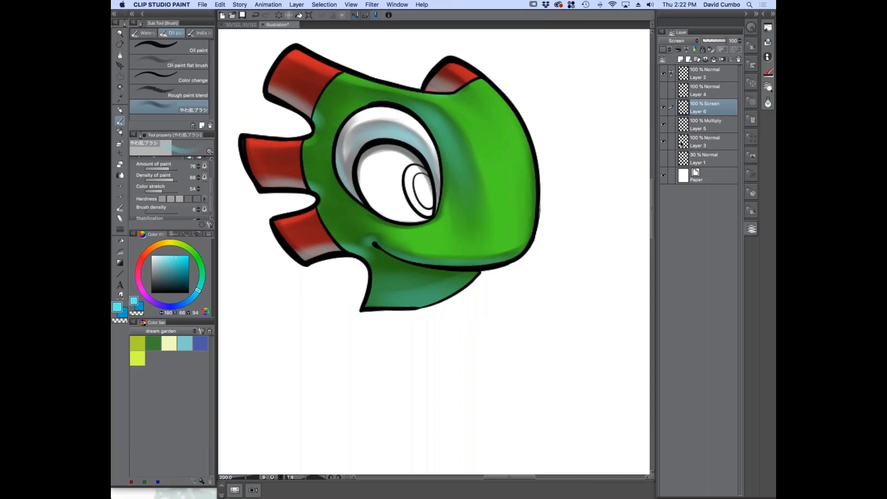
Select the flat colour layer, Layer 3, and hide the Multiply and Screen layers above it
left_click(679, 143)
left_click(663, 124)
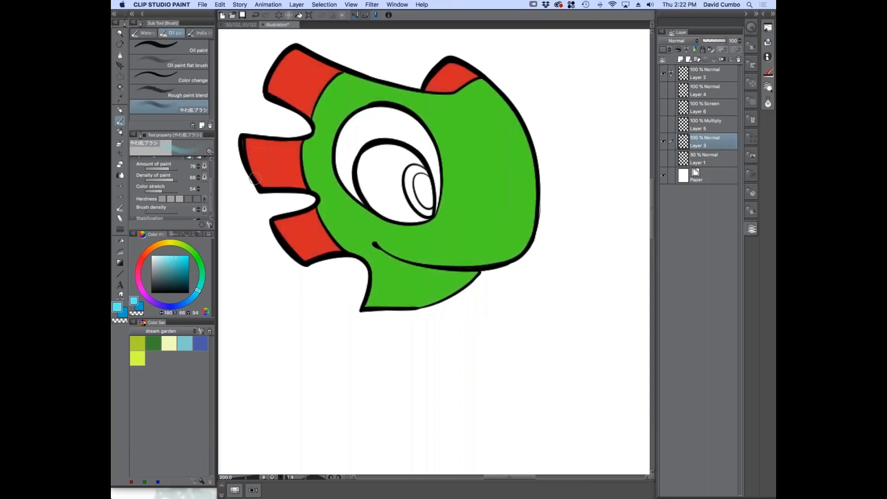
scroll(248, 218, "up", 2)
scroll(451, 176, "down", 2)
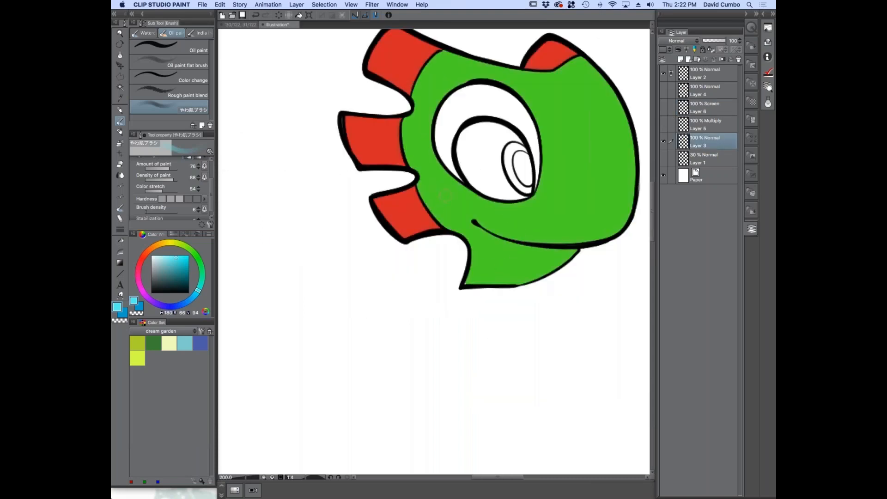
Sample the skin green, darken it, and colour the eyelid with the Fill-in-mono pen marker
key("b")
left_click(445, 196, "alt")
left_click_drag(185, 265, 184, 276)
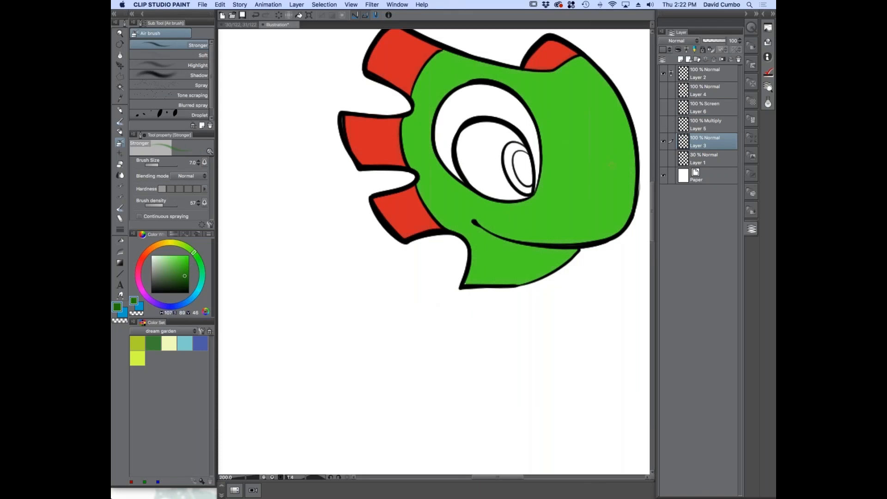
left_click(120, 134)
mouse_move(496, 93)
left_mouse_down()
mouse_move(520, 113)
mouse_move(531, 132)
left_mouse_up()
left_click_drag(458, 103, 466, 129)
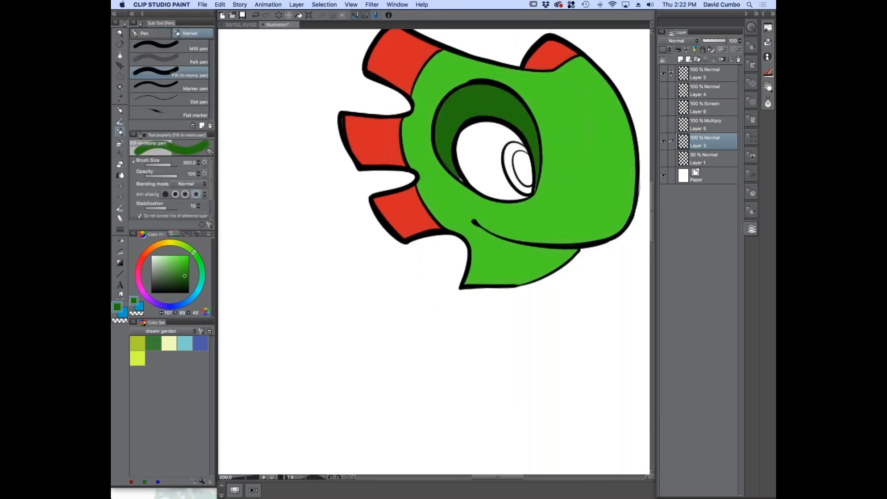
Fill the iris with light cyan and the pupil with dark blue, and set the drawing colour to white
left_click(180, 258)
left_click(509, 155)
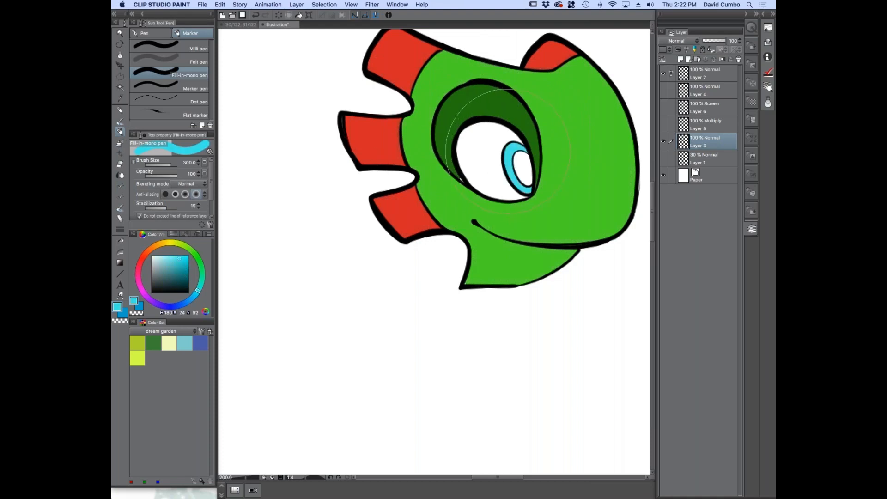
left_click(187, 274)
left_click(189, 300)
left_click(522, 168)
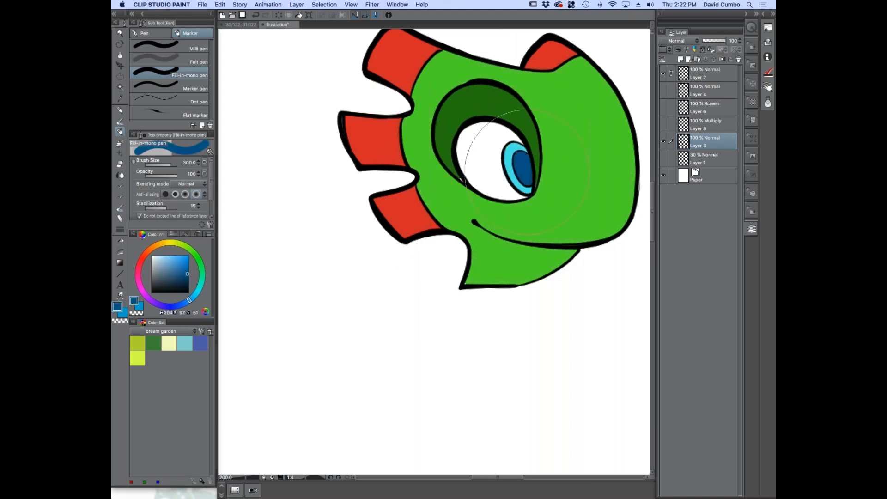
left_click(169, 276)
left_click(151, 256)
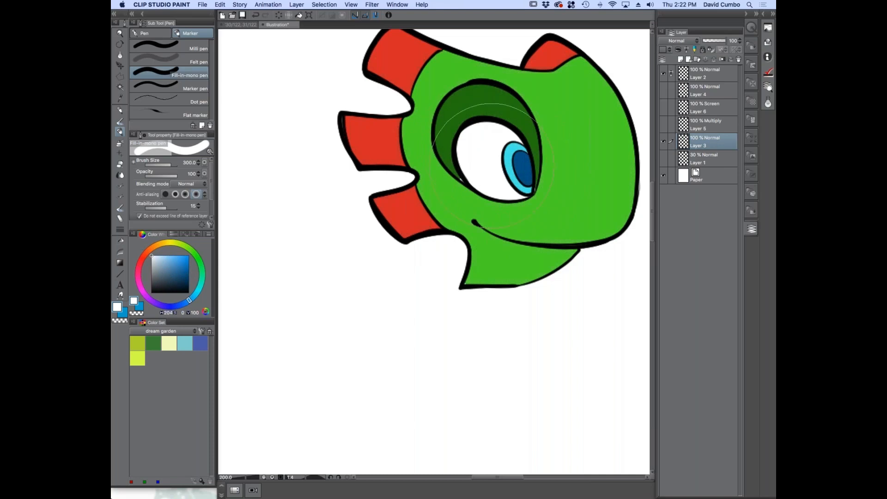
Show the Multiply and Screen layers again, toggling the Screen layer off and on to compare
left_click(663, 125)
left_click(664, 109)
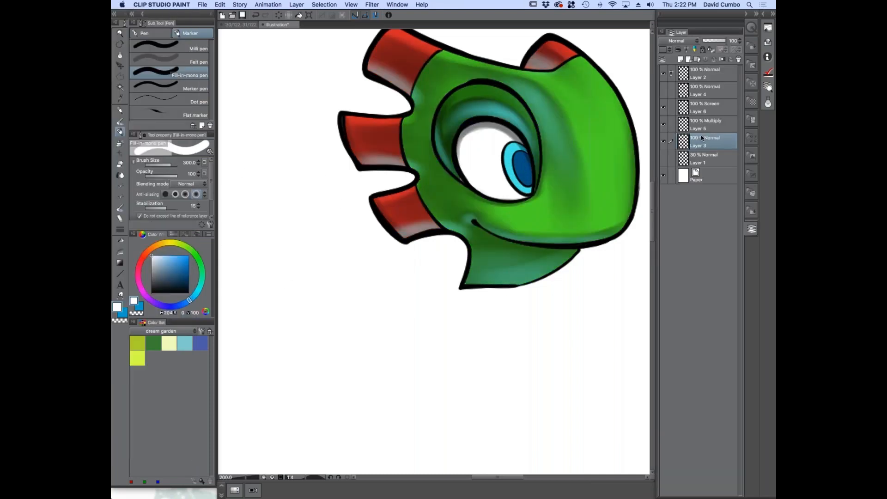
left_click(664, 108)
left_click(664, 107)
Examine the recoloured eye and the whole head with shading and reflected light combined
scroll(477, 131, "up", 2)
left_click_drag(396, 130, 356, 115)
scroll(407, 185, "down", 3)
left_click_drag(368, 201, 348, 231)
scroll(433, 225, "up", 1)
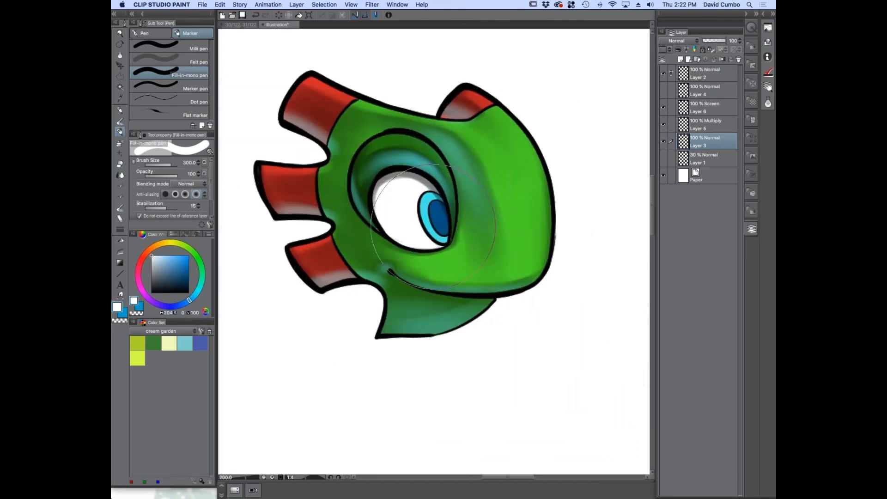
scroll(433, 225, "up", 2)
scroll(433, 225, "down", 2)
left_click_drag(356, 201, 396, 231)
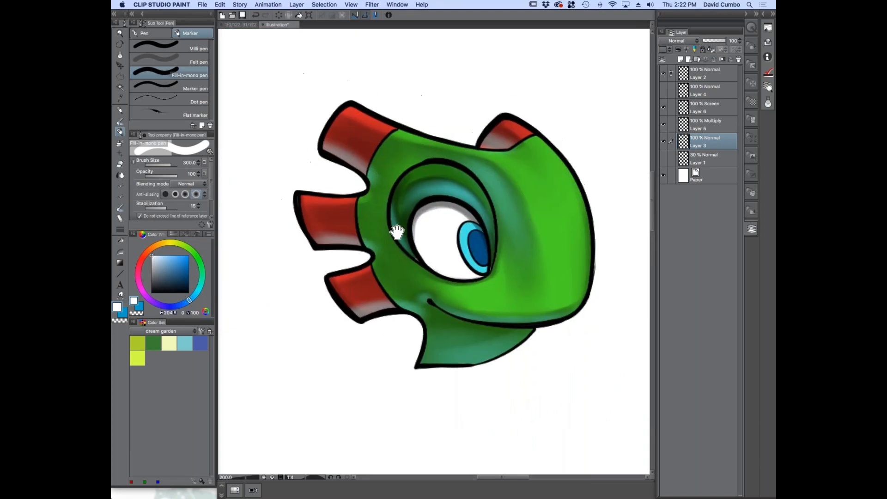
Hide the Layer 5 shading and add a new layer directly above it with the blending mode set to Multiply
left_click(683, 126)
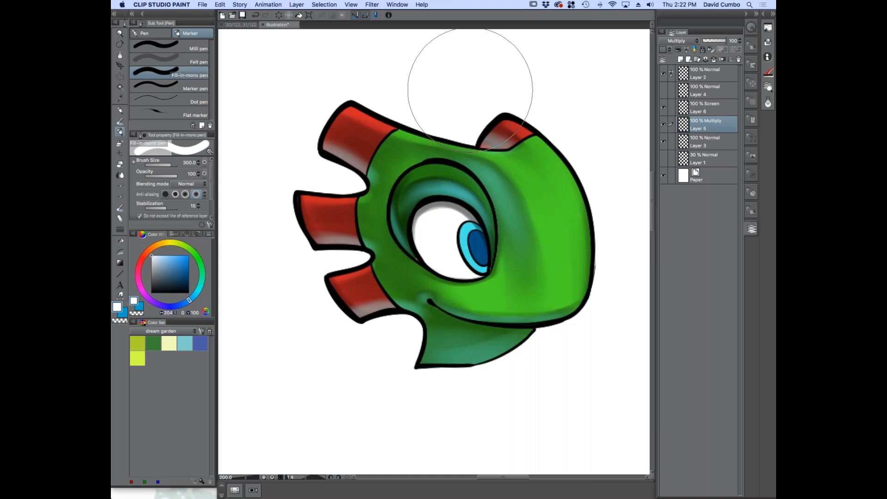
left_click(663, 125)
left_click(680, 59)
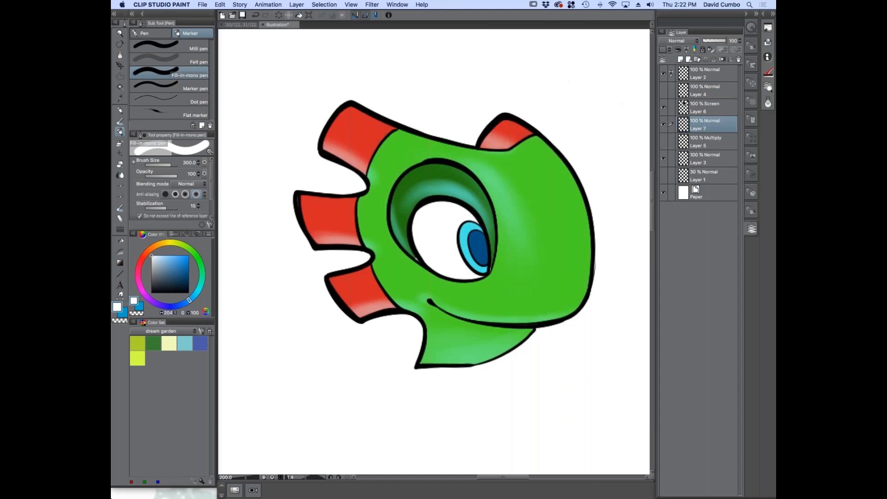
left_click(676, 40)
left_click(665, 66)
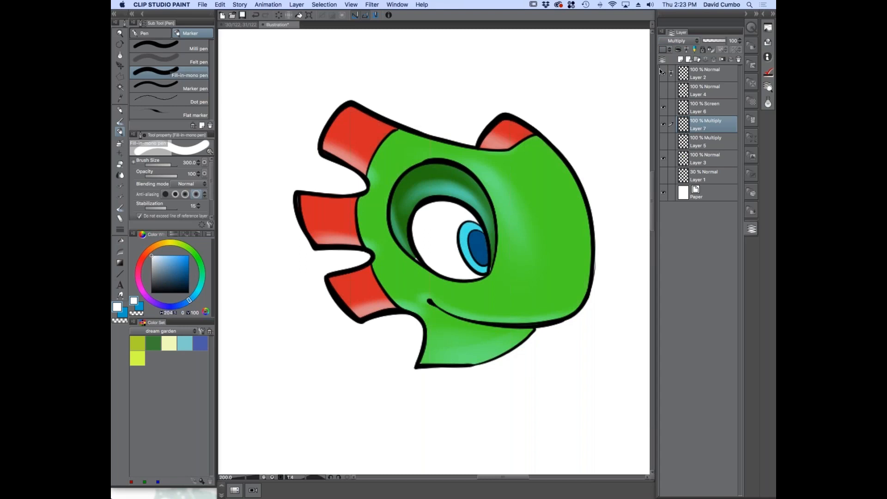
Switch to the Stronger airbrush, choose a mid grey drawing colour and set the brush size to 15
left_click(663, 73)
left_click(663, 141)
key("super+plus")
key("super+plus")
left_click_drag(362, 221, 326, 167)
left_click(119, 144)
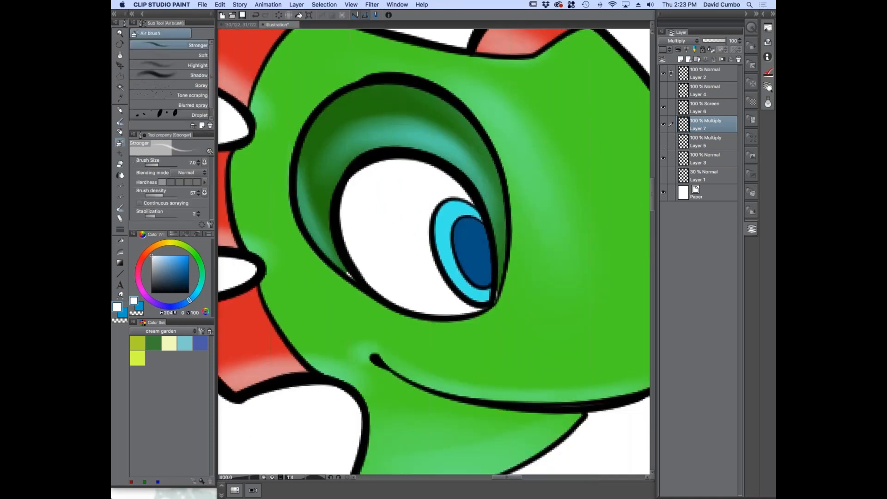
left_click(151, 275)
left_click_drag(146, 264, 144, 262)
key("bracketright")
key("bracketright")
key("bracketright")
key("bracketright")
scroll(464, 168, "down", 2)
scroll(478, 179, "up", 2)
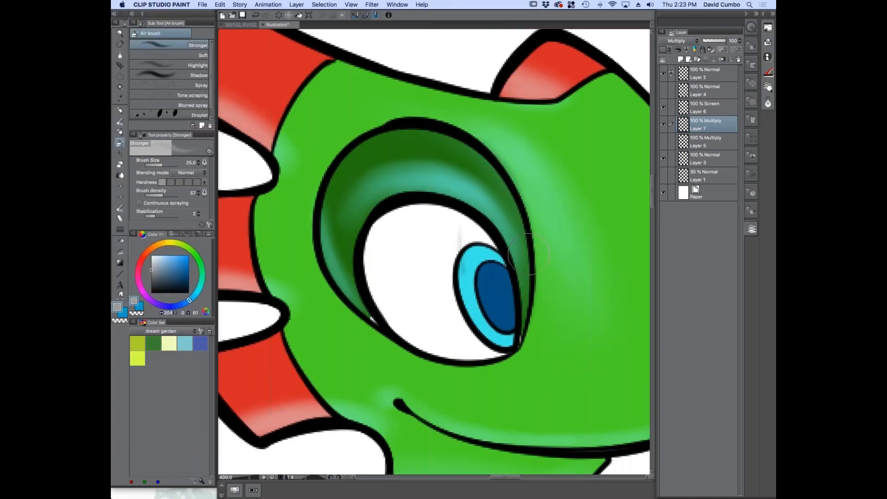
Airbrush soft grey shadows along the outer edge and top of the eye socket on the new Multiply layer
key("bracketleft")
key("bracketleft")
key("bracketleft")
key("bracketleft")
left_click_drag(530, 227, 529, 324)
left_click_drag(533, 277, 521, 351)
mouse_move(440, 137)
left_mouse_down()
mouse_move(512, 178)
mouse_move(485, 185)
mouse_move(420, 116)
mouse_move(361, 161)
mouse_move(349, 138)
mouse_move(361, 149)
mouse_move(325, 204)
left_mouse_up()
Shade the lower edge of the eye socket and the bottom rim of the eyeball with a 15 brush
key("bracketright")
key("bracketright")
key("bracketright")
left_click_drag(312, 245, 370, 323)
left_click_drag(324, 281, 410, 351)
mouse_move(374, 250)
left_mouse_down()
mouse_move(373, 304)
mouse_move(360, 250)
mouse_move(450, 361)
left_mouse_up()
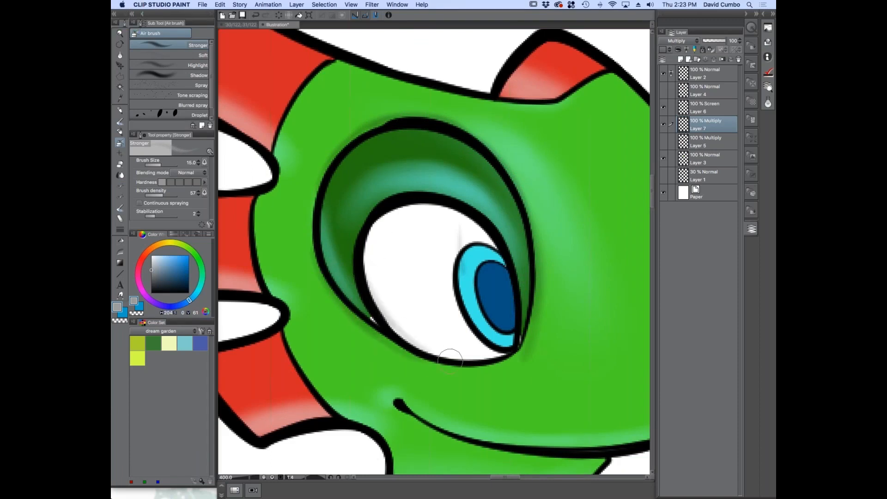
Airbrush a soft shadow beneath the mouth line
key("bracketleft")
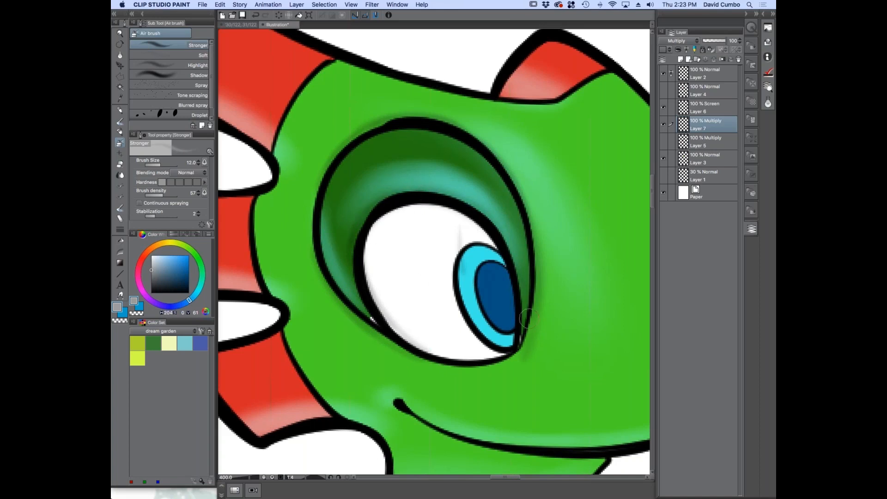
scroll(361, 251, "down", 3)
mouse_move(333, 296)
left_mouse_down()
mouse_move(327, 279)
mouse_move(369, 274)
left_mouse_up()
scroll(368, 298, "up", 3)
scroll(375, 294, "down", 2)
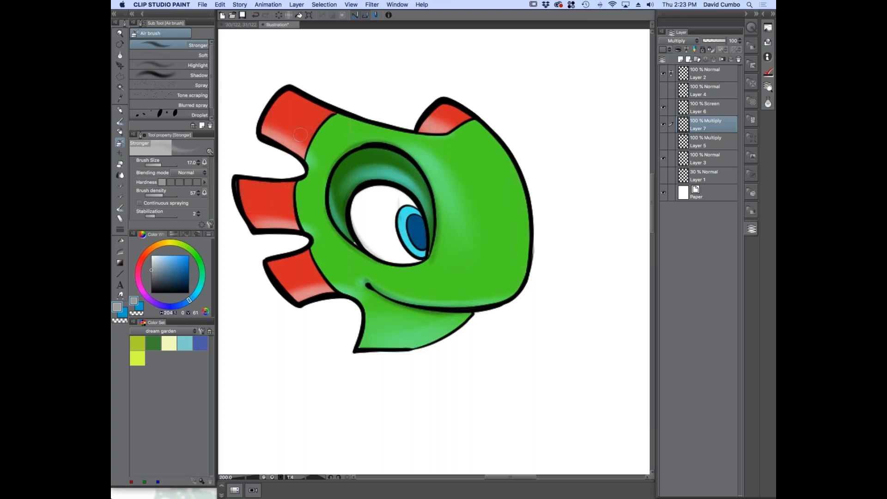
scroll(360, 231, "up", 2)
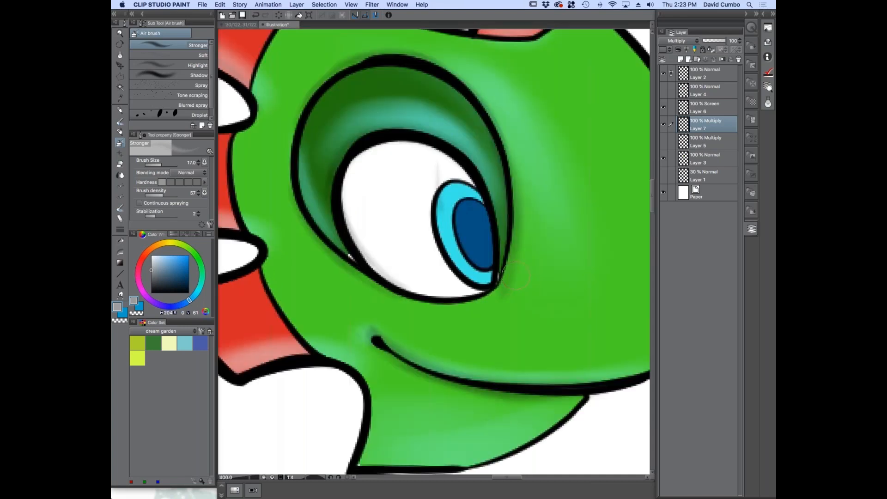
scroll(401, 210, "down", 2)
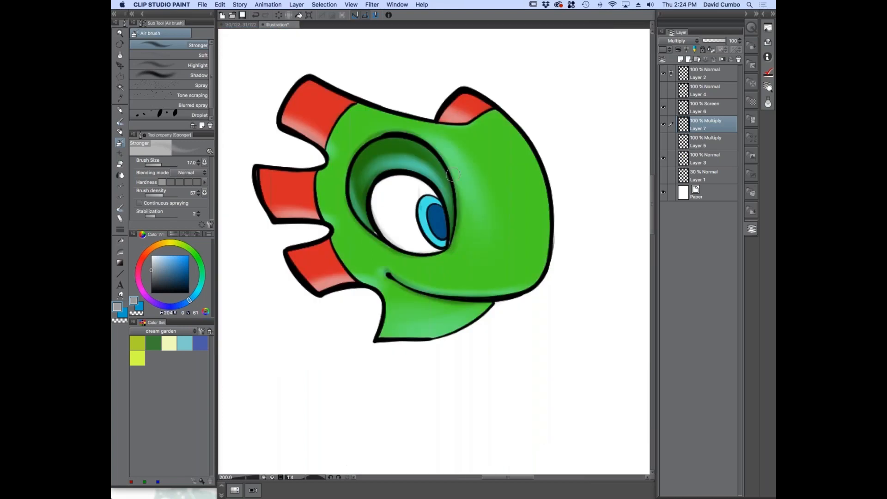
Shade the top of the eyeball under the upper lid with the airbrush at size 30
scroll(415, 204, "up", 2)
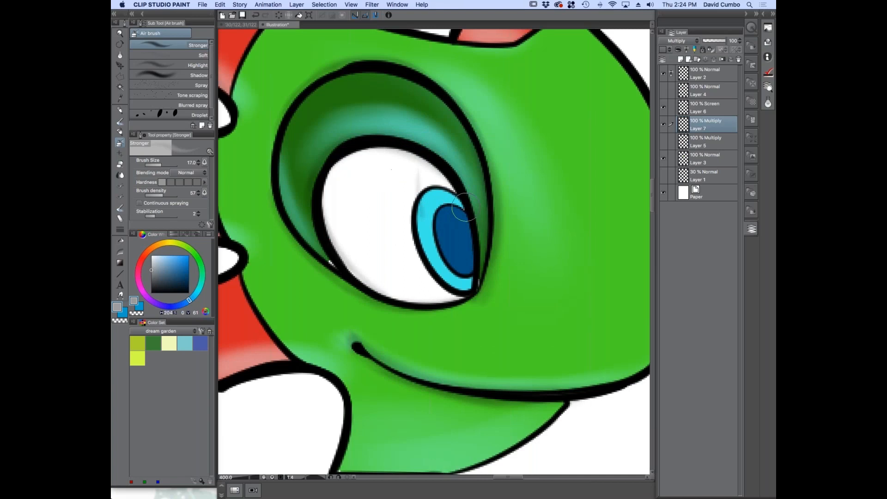
mouse_move(390, 145)
left_mouse_down()
mouse_move(327, 220)
mouse_move(379, 141)
left_mouse_up()
key("bracketright")
key("bracketright")
key("bracketright")
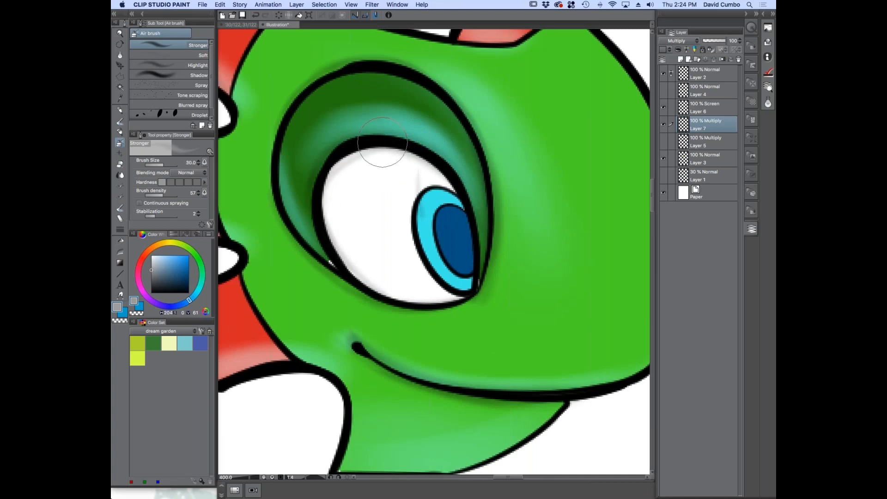
left_click_drag(318, 195, 434, 182)
mouse_move(356, 158)
left_mouse_down()
mouse_move(469, 219)
mouse_move(370, 180)
left_mouse_up()
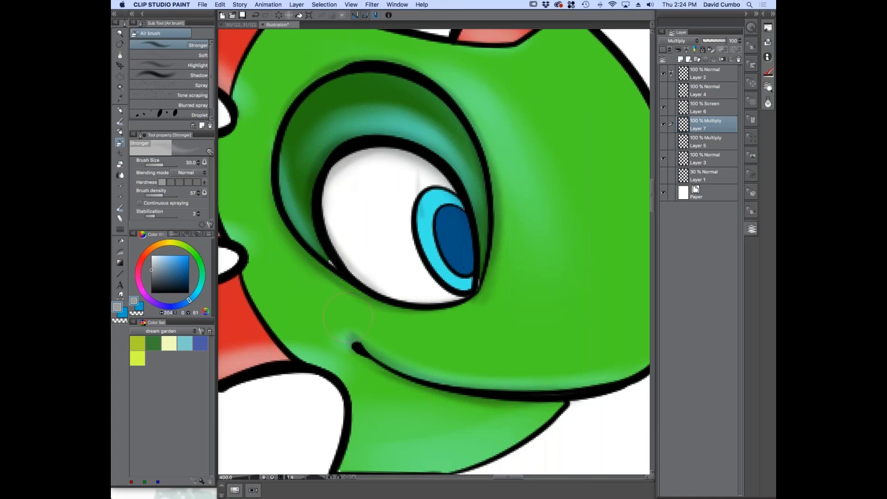
scroll(348, 323, "down", 2)
left_click_drag(285, 349, 309, 322)
scroll(295, 250, "up", 2)
mouse_move(395, 289)
left_mouse_down()
mouse_move(383, 279)
mouse_move(422, 305)
left_mouse_up()
scroll(538, 330, "down", 2)
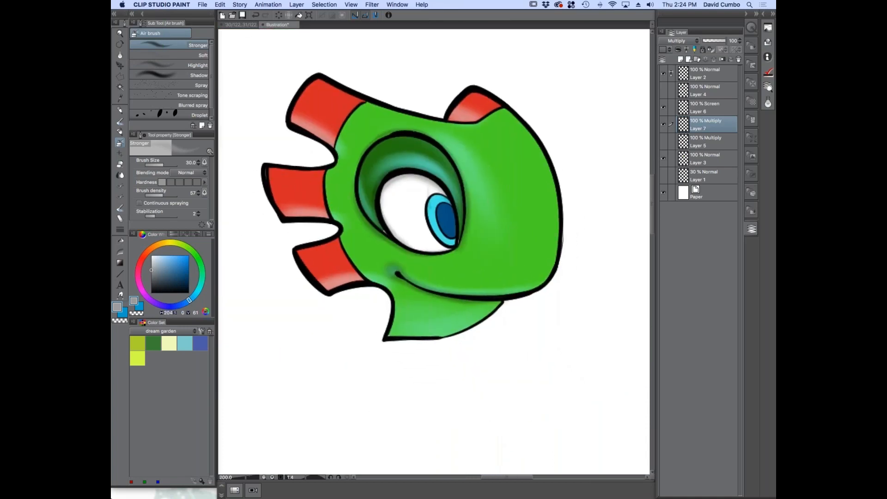
Toggle the Layer 5 shading to compare it with the new shadows, leaving it visible
left_click(663, 142)
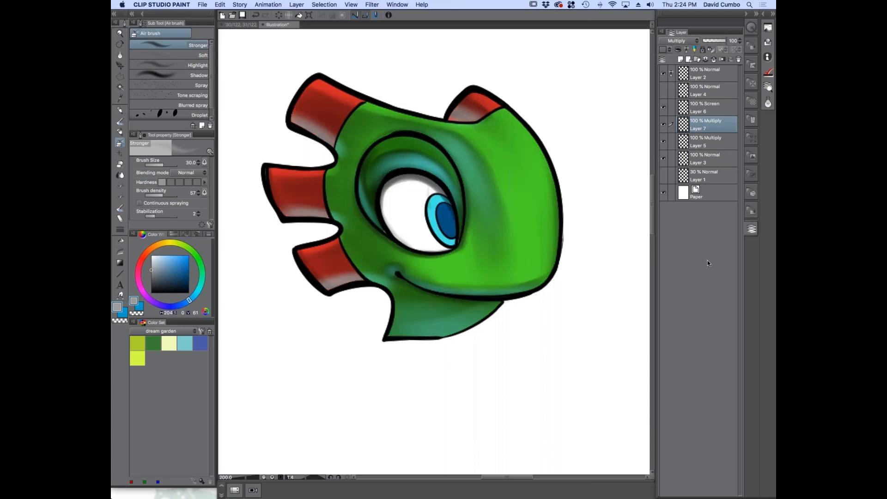
left_click(663, 142)
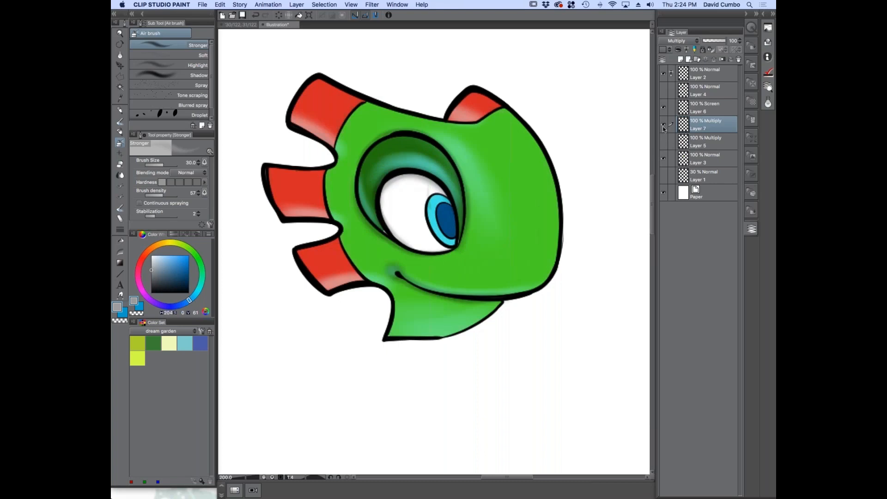
left_click(664, 142)
left_click(665, 126)
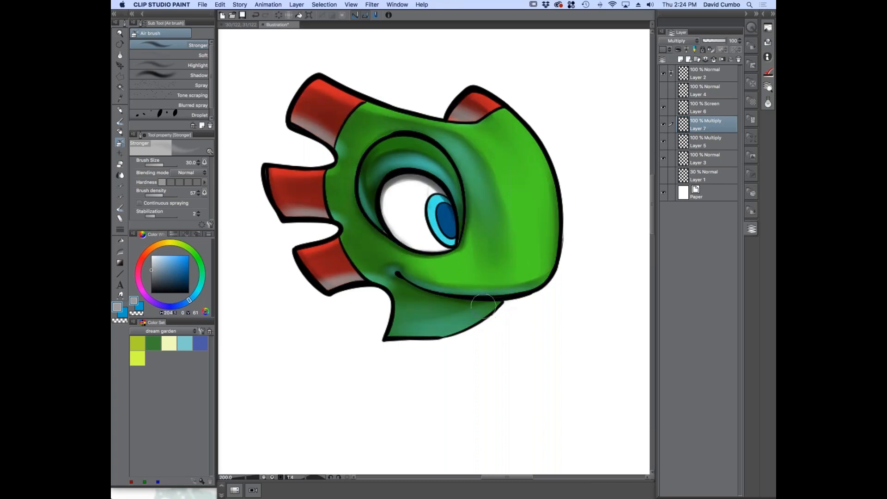
Toggle the Layer 7 Multiply shading off and on to compare the head with and without it
scroll(274, 266, "down", 1)
scroll(318, 279, "up", 1)
left_click_drag(299, 285, 290, 293)
left_click(664, 127)
left_click(664, 126)
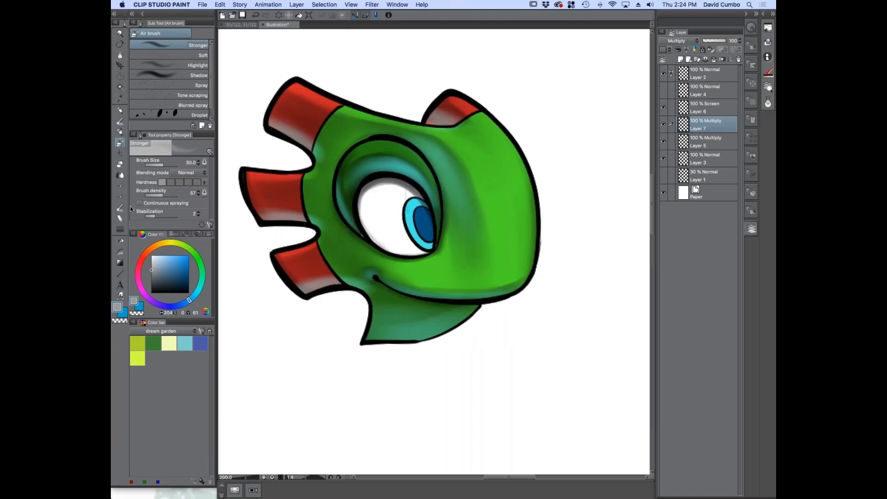
left_click(137, 313)
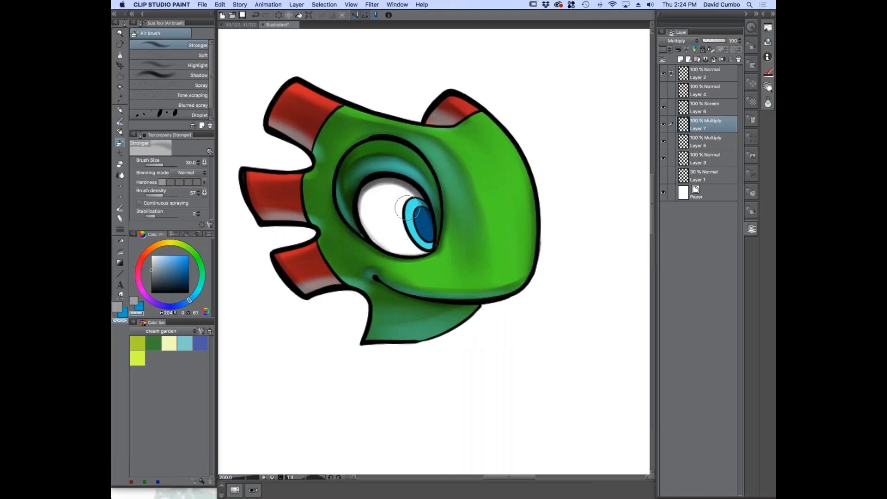
left_click(663, 125)
left_click(664, 124)
Add a new layer directly above the Layer 6 Screen layer and set its blending mode to Screen
left_click(681, 74)
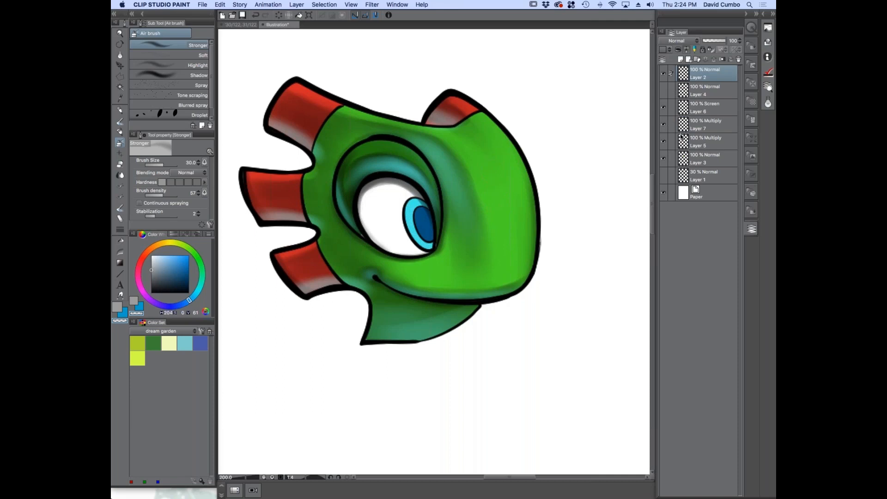
left_click(683, 111)
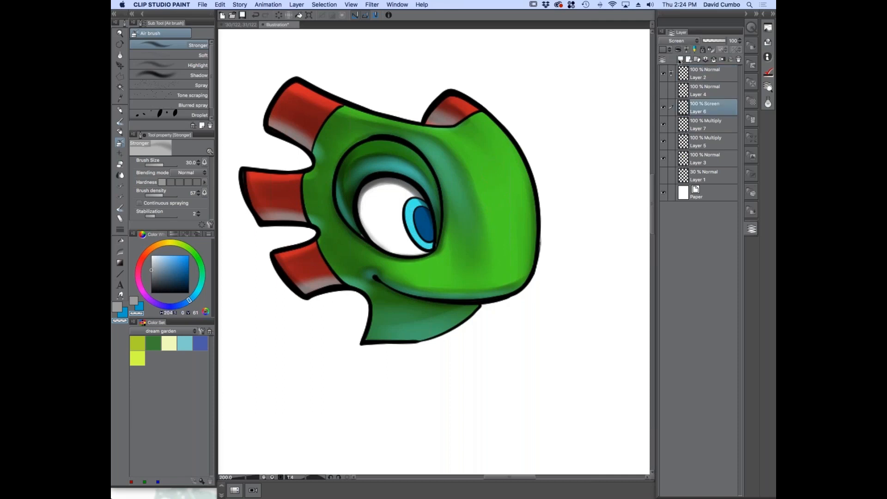
left_click(679, 60)
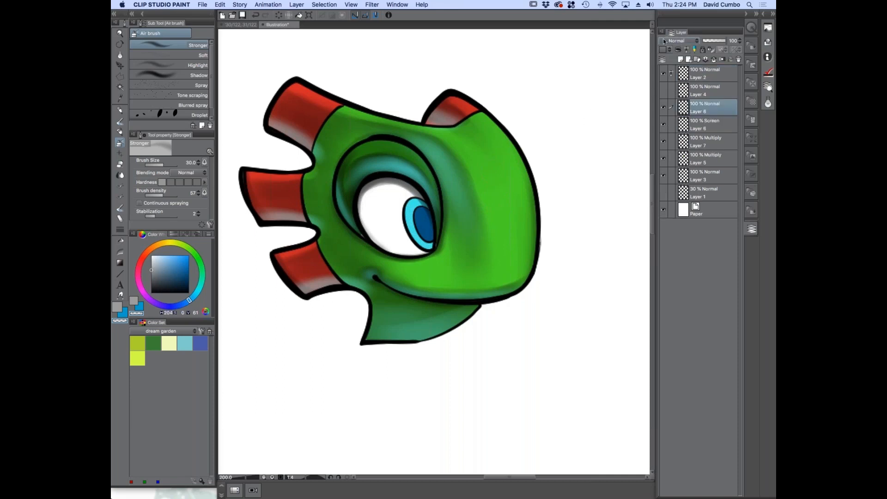
left_click(674, 41)
left_click(659, 110)
Set the drawing colour to a light yellow
left_click(184, 244)
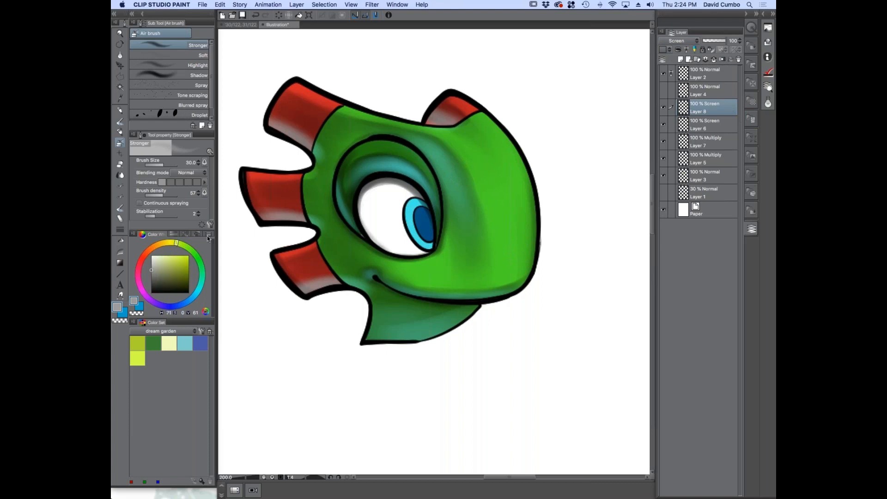
left_click(176, 257)
left_click(174, 242)
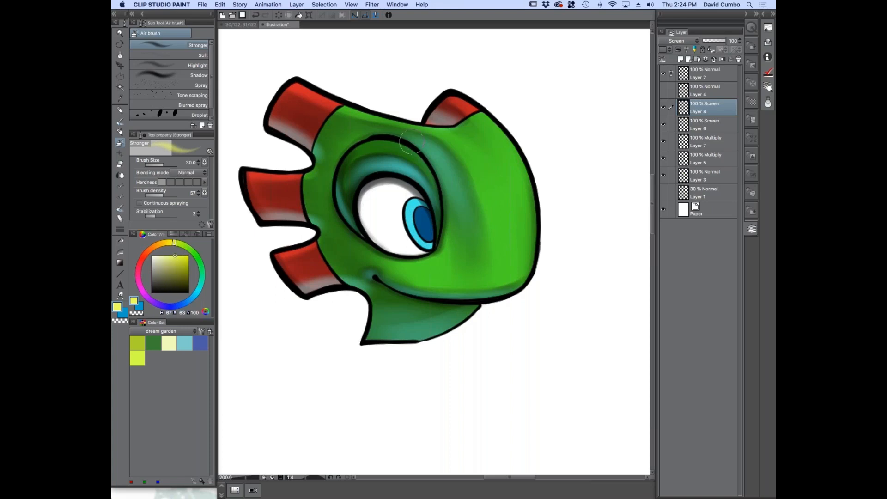
Test yellow strokes on the forehead and undo them while raising the airbrush hardness and setting the brush density to 15
mouse_move(474, 130)
left_mouse_down()
mouse_move(453, 135)
mouse_move(480, 161)
left_mouse_up()
key("super+z")
left_click(180, 182)
mouse_move(496, 131)
left_mouse_down()
mouse_move(472, 129)
mouse_move(457, 147)
left_mouse_up()
key("super+z")
left_click(188, 182)
left_click_drag(160, 195, 150, 194)
mouse_move(452, 136)
left_mouse_down()
mouse_move(438, 133)
mouse_move(471, 174)
left_mouse_up()
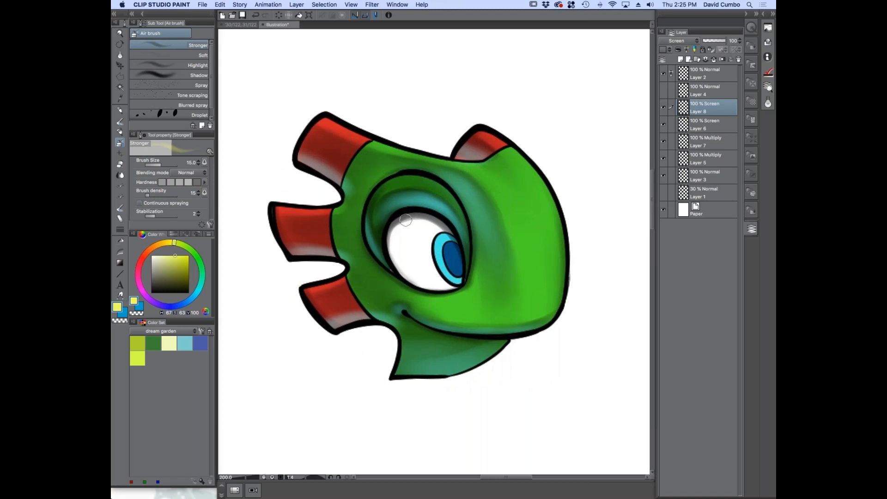
Paint a yellow highlight across the top of the forehead
mouse_move(461, 162)
left_mouse_down()
mouse_move(501, 196)
mouse_move(480, 175)
mouse_move(502, 194)
mouse_move(505, 171)
mouse_move(528, 178)
mouse_move(484, 129)
mouse_move(522, 164)
mouse_move(504, 180)
left_mouse_up()
key("bracketleft")
key("bracketleft")
key("bracketleft")
key("bracketleft")
key("bracketleft")
key("bracketleft")
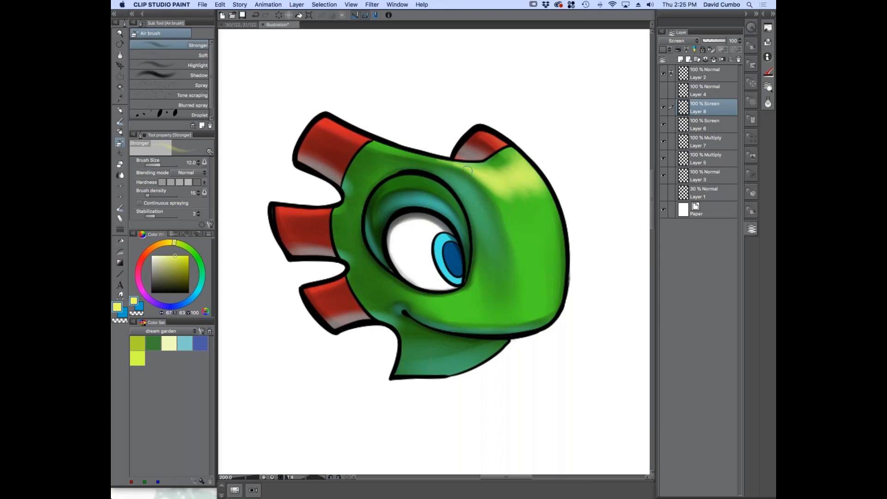
Extend the yellow forehead highlight along the brow ridge and over the curve of the head with varying brush sizes
scroll(466, 173, "up", 2)
key("bracketleft")
key("bracketleft")
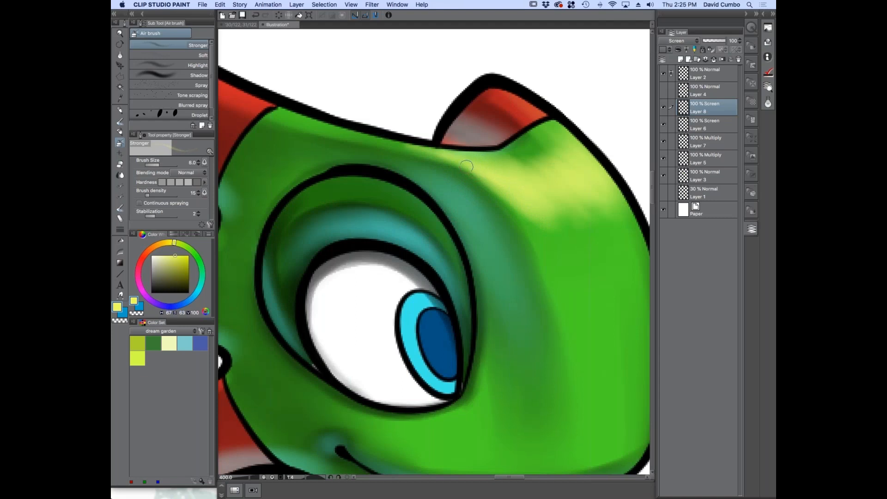
key("bracketright")
key("bracketright")
key("bracketright")
key("bracketright")
mouse_move(467, 163)
left_mouse_down()
mouse_move(494, 180)
mouse_move(556, 258)
mouse_move(503, 186)
mouse_move(573, 206)
left_mouse_up()
key("bracketright")
Add a yellow highlight to the upper edge of the small red crest above the forehead
key("bracketright")
key("bracketright")
left_click_drag(539, 167, 613, 191)
key("bracketleft")
key("bracketleft")
key("bracketleft")
key("bracketleft")
left_click_drag(549, 125, 502, 91)
key("bracketright")
key("bracketright")
key("bracketright")
key("bracketright")
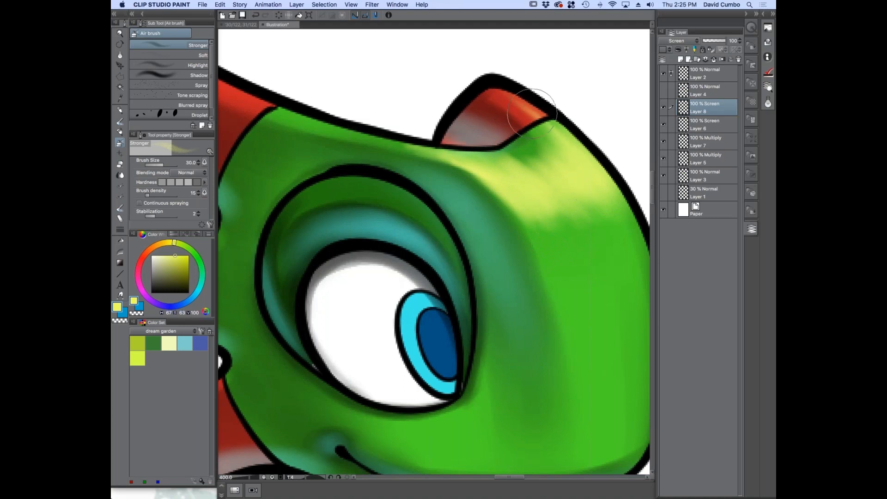
scroll(436, 178, "down", 2)
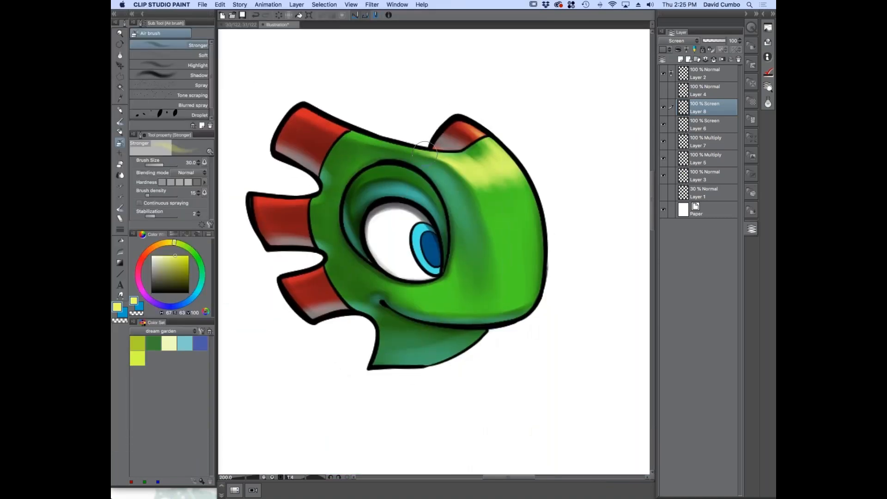
Highlight the upper edge of the topmost red fin and the top of the head beside it
mouse_move(314, 115)
left_mouse_down()
mouse_move(370, 137)
mouse_move(306, 113)
mouse_move(368, 134)
left_mouse_up()
key("bracketleft")
key("bracketleft")
key("bracketleft")
key("bracketleft")
key("bracketright")
key("bracketright")
key("bracketright")
key("bracketright")
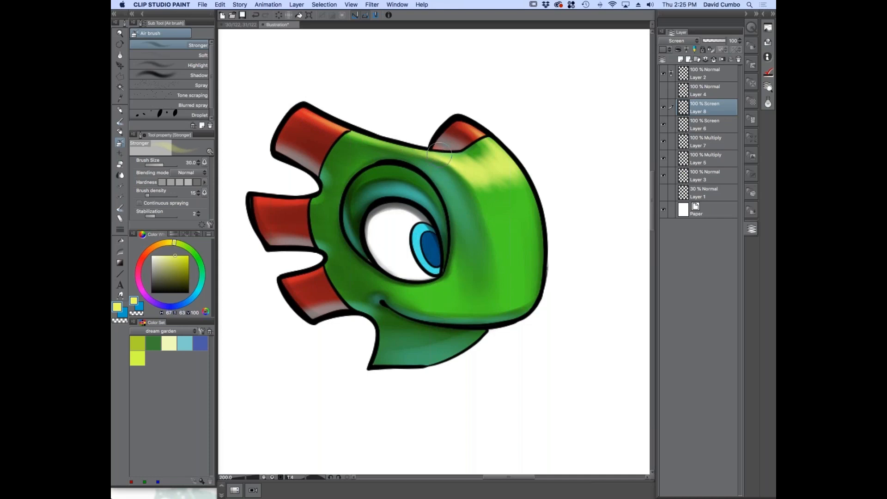
Brighten the forehead highlight and blend it down the front of the head with larger yellow strokes
mouse_move(503, 185)
left_mouse_down()
mouse_move(485, 166)
mouse_move(521, 176)
mouse_move(542, 234)
mouse_move(482, 170)
mouse_move(495, 218)
mouse_move(479, 187)
mouse_move(496, 166)
mouse_move(511, 188)
mouse_move(484, 186)
left_mouse_up()
key("bracketright")
key("bracketright")
key("bracketright")
key("bracketleft")
key("bracketleft")
key("bracketleft")
key("bracketleft")
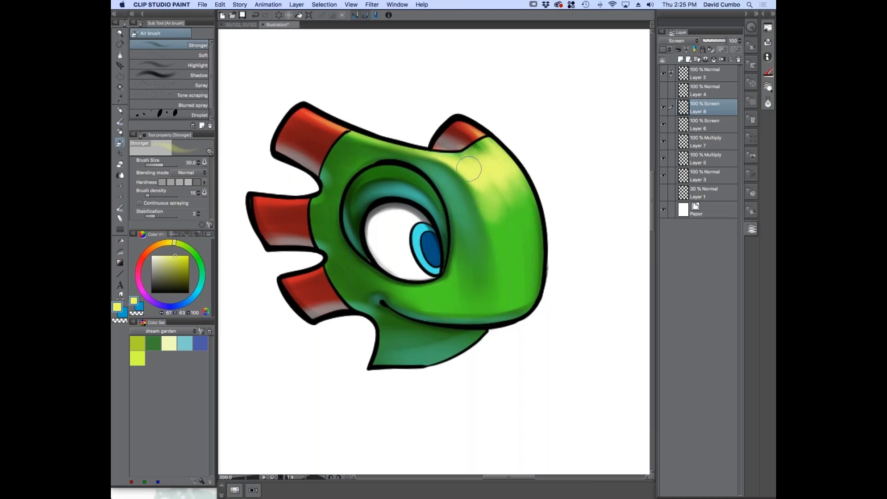
key("bracketleft")
key("bracketright")
key("bracketright")
key("bracketright")
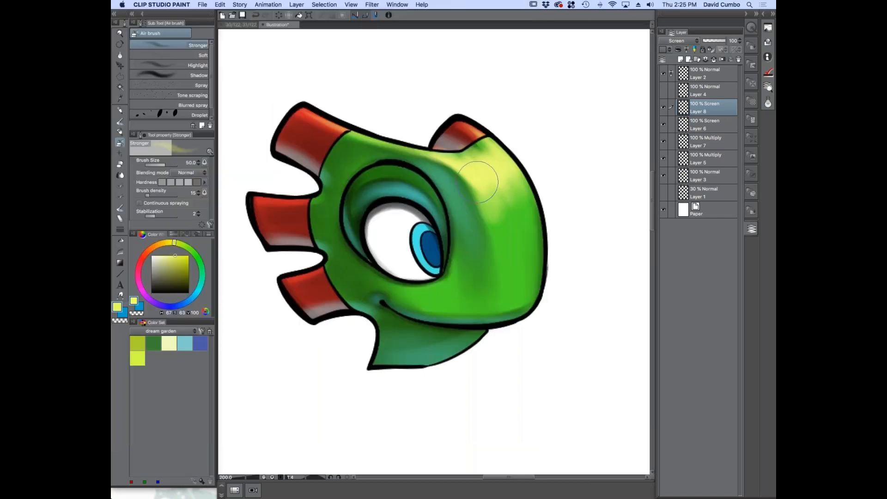
mouse_move(478, 181)
left_mouse_down()
mouse_move(494, 195)
mouse_move(482, 147)
mouse_move(489, 143)
mouse_move(526, 178)
mouse_move(538, 207)
mouse_move(513, 193)
mouse_move(500, 155)
mouse_move(540, 211)
left_mouse_up()
Paint a yellow highlight on the cheek between the eye and the mouth corner
mouse_move(403, 291)
left_mouse_down()
mouse_move(362, 277)
mouse_move(415, 295)
mouse_move(356, 270)
mouse_move(441, 294)
mouse_move(390, 287)
mouse_move(444, 287)
mouse_move(404, 296)
mouse_move(402, 286)
mouse_move(362, 280)
mouse_move(353, 268)
mouse_move(346, 269)
mouse_move(409, 292)
mouse_move(319, 266)
mouse_move(391, 287)
left_mouse_up()
key("bracketright")
key("bracketright")
key("bracketright")
key("bracketleft")
key("bracketleft")
key("bracketleft")
key("bracketleft")
key("bracketleft")
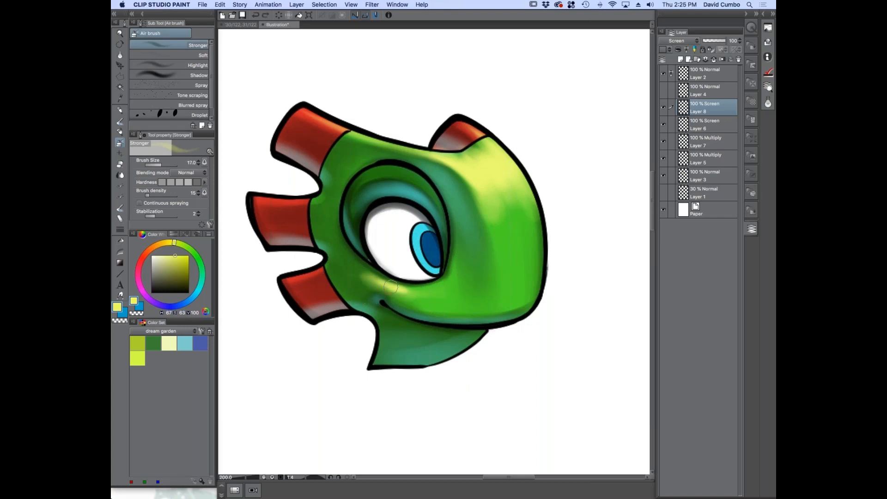
Soften and spread the cheek highlight below the eye with the airbrush at size 60
key("bracketright")
key("bracketright")
key("bracketright")
key("bracketright")
key("bracketright")
key("bracketright")
key("bracketright")
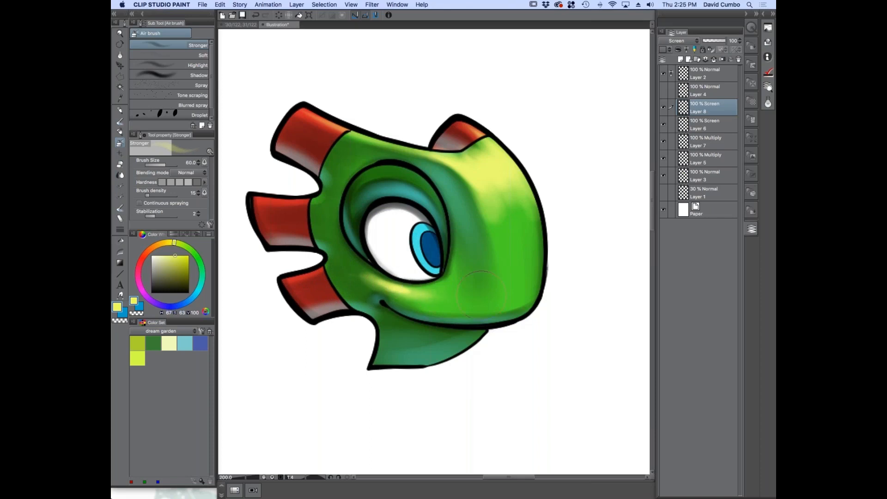
left_click_drag(396, 282, 435, 294)
key("bracketleft")
key("bracketleft")
key("bracketleft")
key("bracketleft")
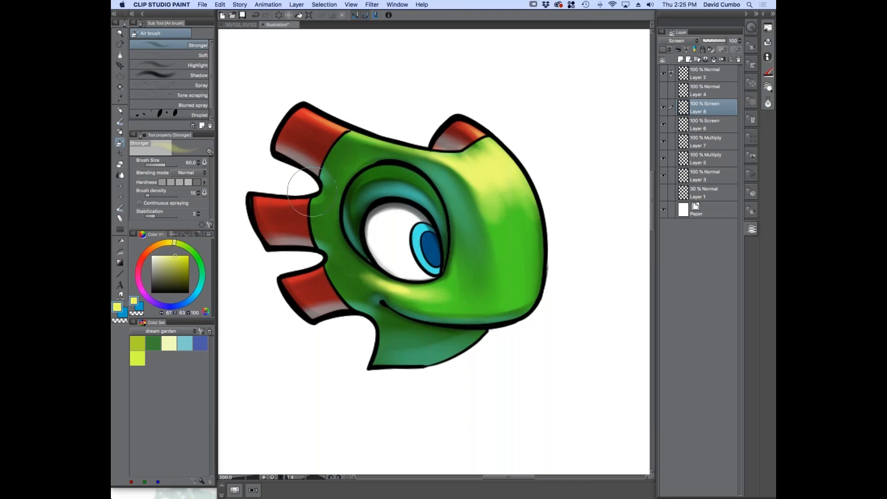
Add yellow highlights to the upper edges of the middle and lower red fins and the small crest
left_click_drag(257, 196, 306, 198)
mouse_move(320, 268)
left_mouse_down()
mouse_move(287, 275)
mouse_move(314, 271)
left_mouse_up()
left_click_drag(463, 123, 478, 130)
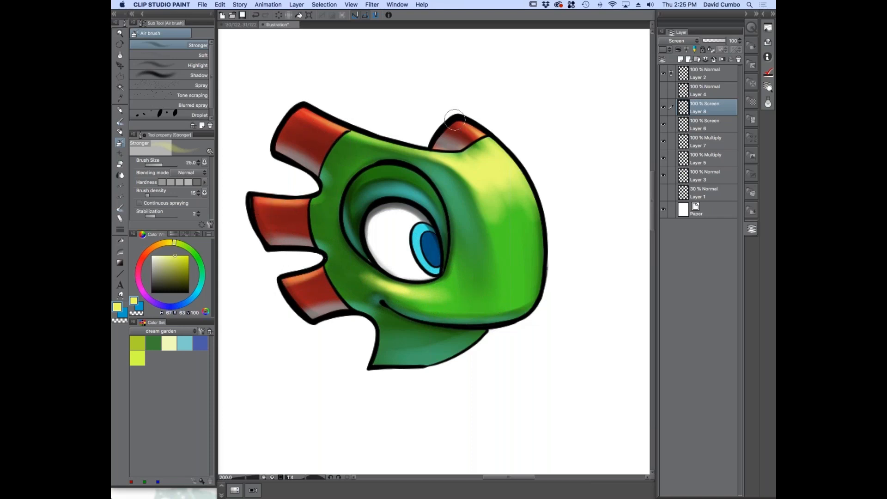
scroll(365, 296, "down", 2)
scroll(341, 330, "up", 1)
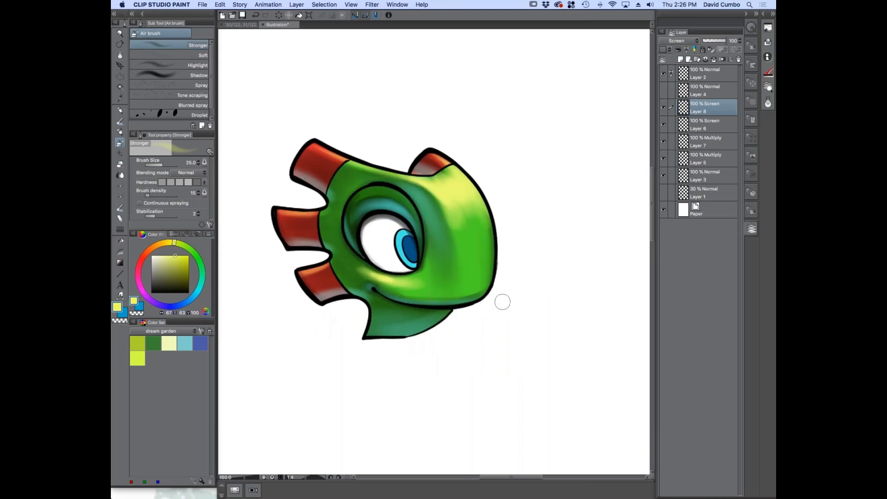
scroll(420, 300, "up", 1)
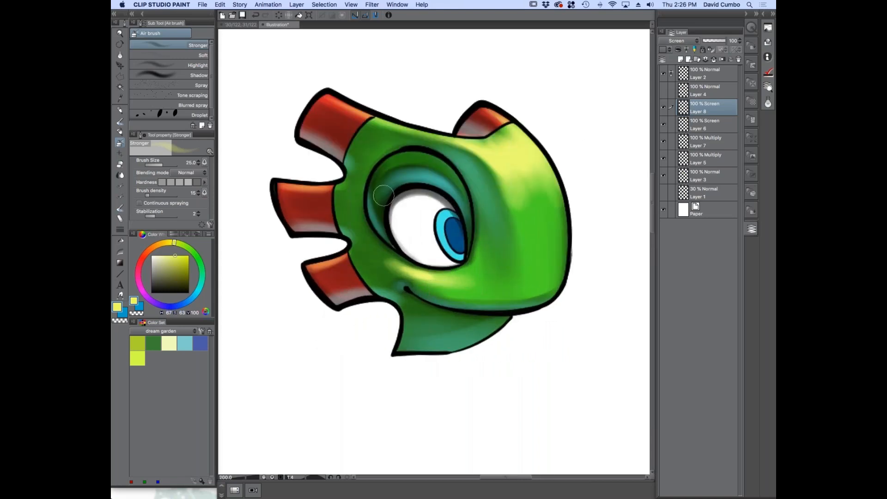
Select the line art on Layer 2, lock its transparent pixels and check it by toggling the layer's visibility
left_click(684, 76)
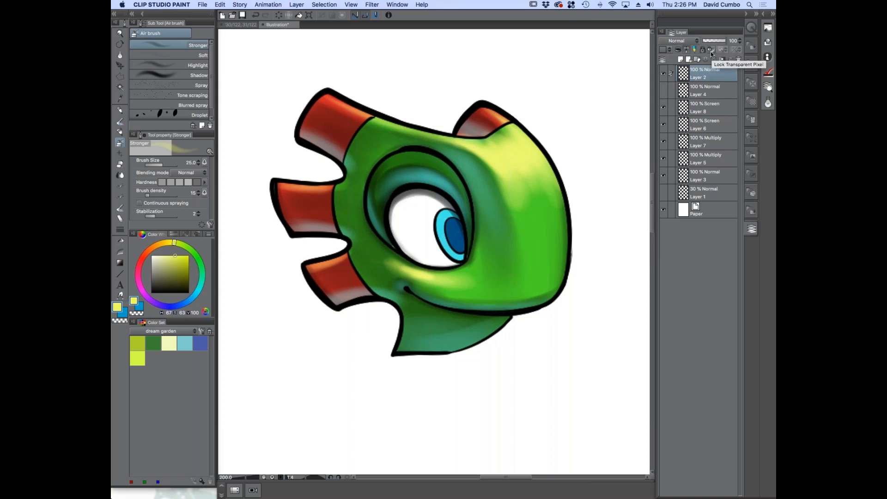
left_click(663, 74)
left_click(663, 74)
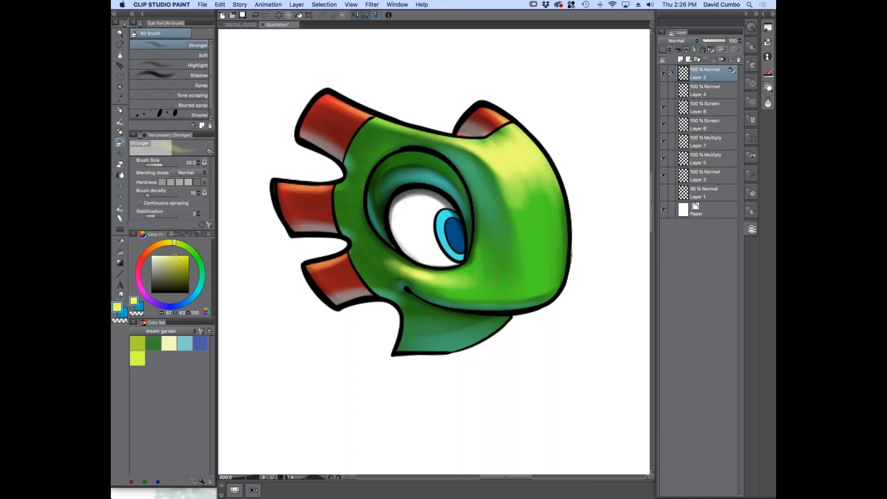
Sample the head's bright green, darken it to a very dark green and choose the G-pen for the outlines
left_click(120, 121)
left_click(194, 253)
left_click_drag(184, 268, 204, 279)
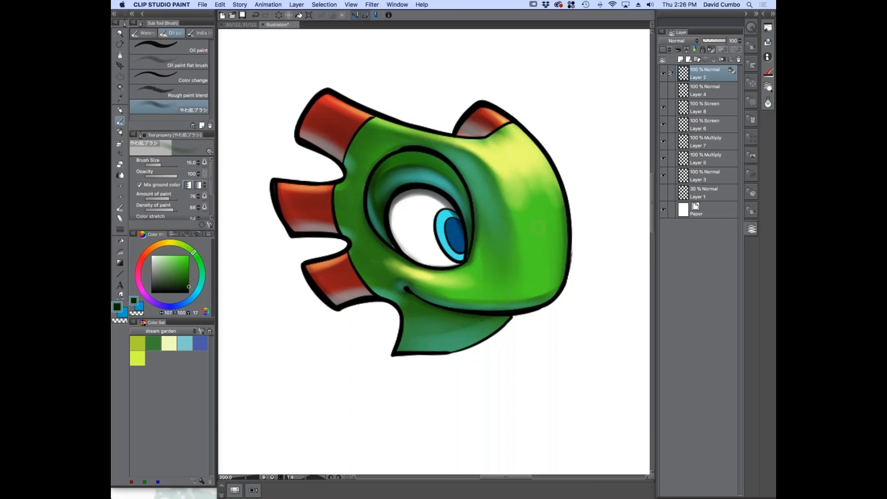
key("b")
left_click(540, 264, "alt")
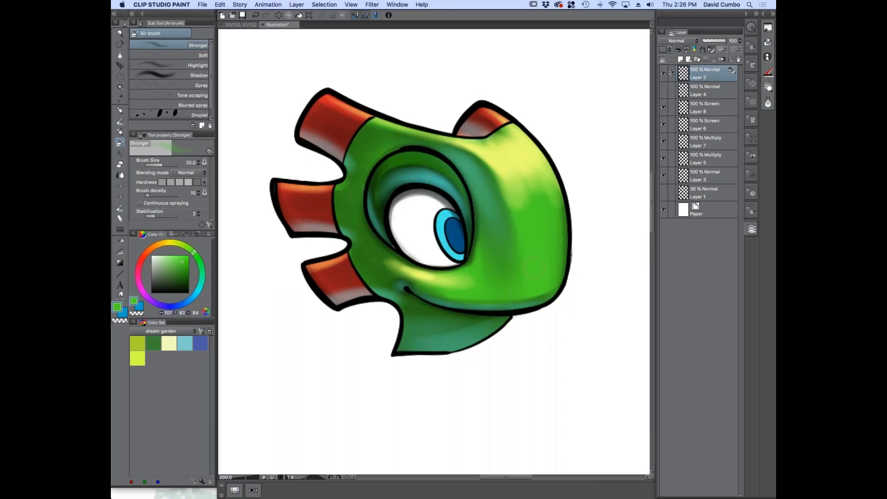
left_click_drag(188, 273, 199, 280)
left_click(120, 132)
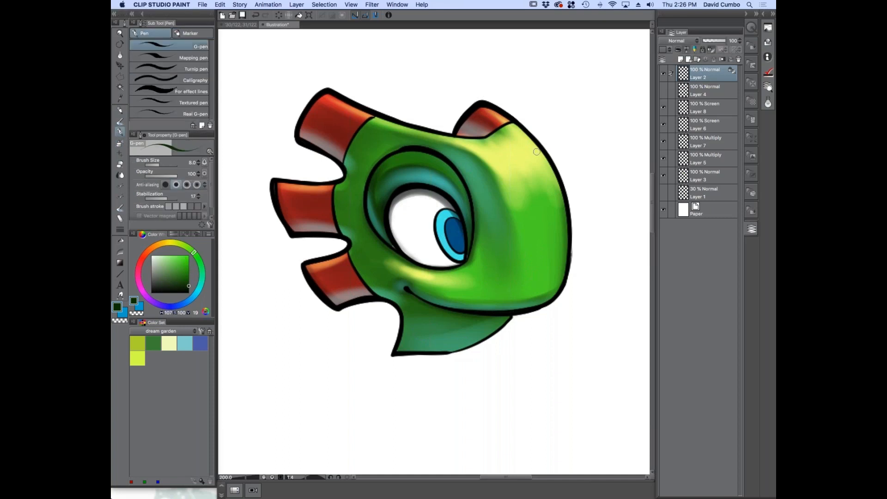
Set the G-pen to size 40, lighten the dark green slightly and recolor the outline along the front of the head
key("bracketright")
key("bracketright")
key("bracketright")
key("bracketright")
key("bracketright")
key("bracketright")
key("bracketright")
key("bracketright")
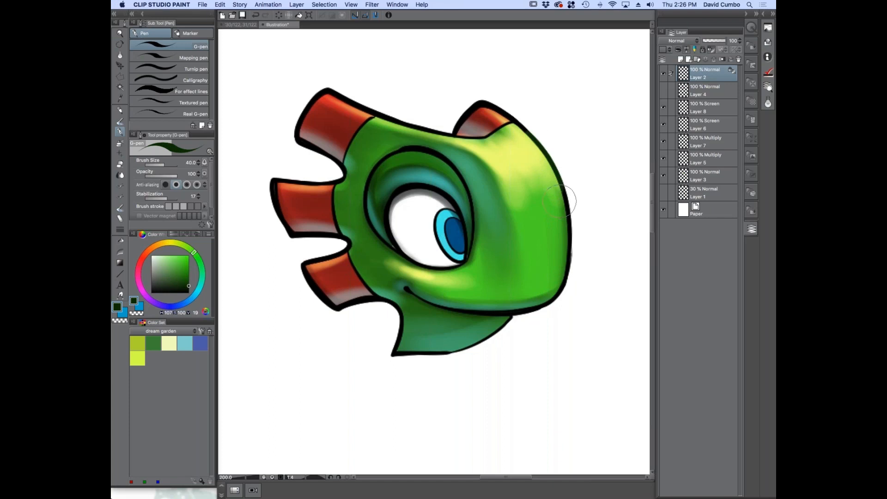
left_click(189, 283)
mouse_move(527, 131)
left_mouse_down()
mouse_move(574, 196)
mouse_move(569, 273)
left_mouse_up()
Enlarge the G-pen to size 800 and recolor the whole character's line art dark green
key("bracketright")
key("bracketright")
key("bracketright")
key("bracketright")
key("bracketright")
key("bracketright")
key("bracketright")
scroll(375, 272, "down", 1)
key("bracketright")
key("bracketright")
key("bracketright")
key("bracketright")
key("bracketright")
key("bracketright")
key("bracketright")
key("bracketright")
key("bracketright")
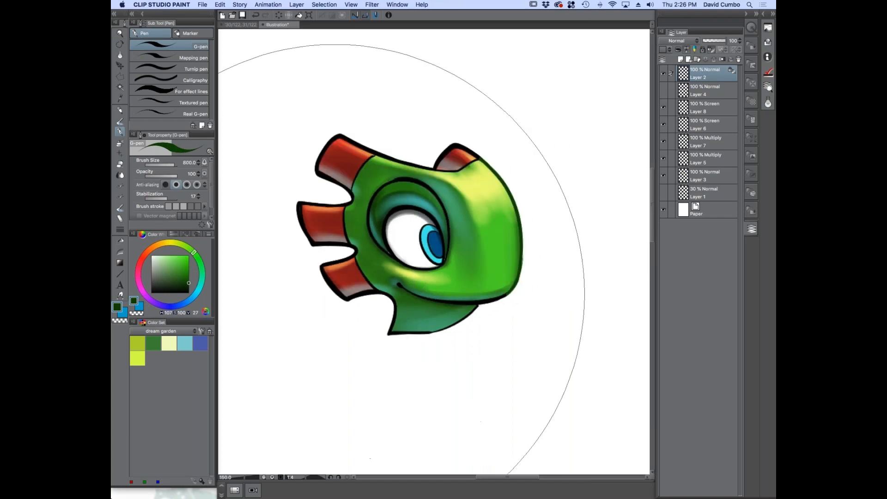
left_click_drag(335, 293, 421, 245)
scroll(422, 257, "up", 1)
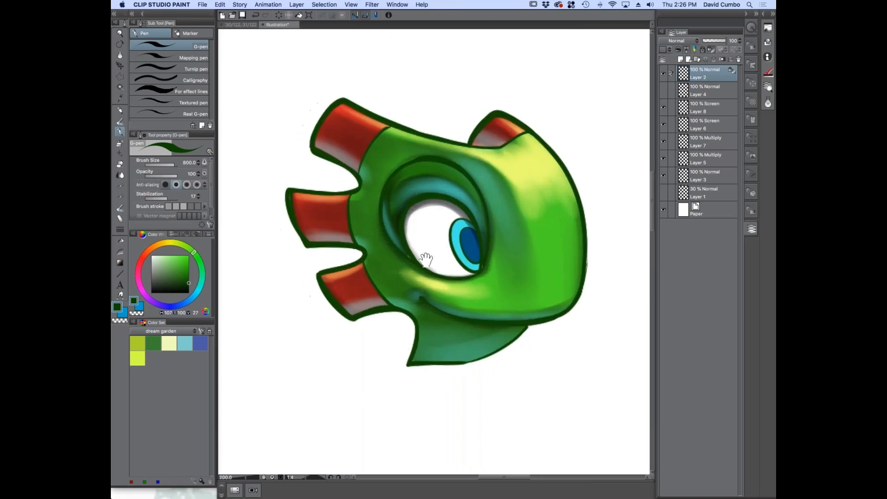
Recolor the outlines of the three rear fins and the small crest dark red, reducing the G-pen to 60 and 30
key("bracketleft")
key("bracketleft")
key("bracketleft")
key("bracketleft")
key("bracketleft")
key("bracketleft")
key("bracketleft")
key("bracketleft")
key("bracketleft")
key("bracketleft")
key("bracketleft")
key("bracketleft")
key("bracketleft")
key("bracketleft")
left_click(142, 257)
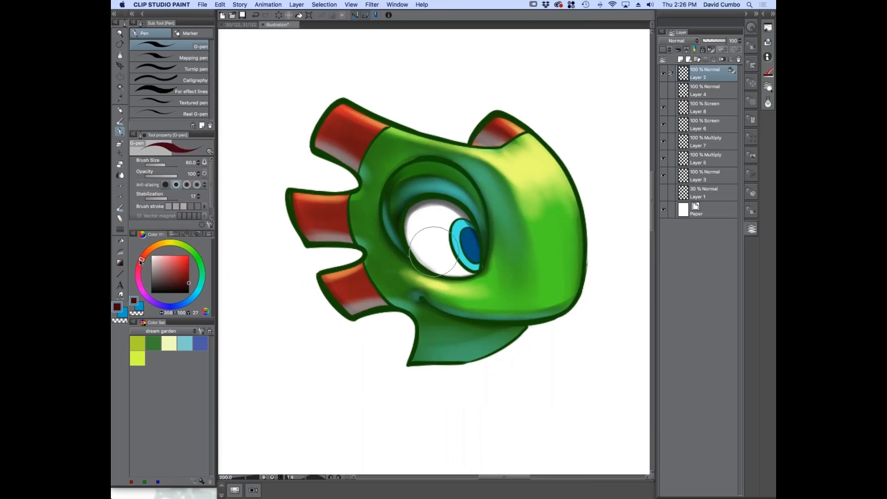
left_click_drag(143, 254, 144, 254)
key("bracketleft")
key("bracketleft")
key("bracketleft")
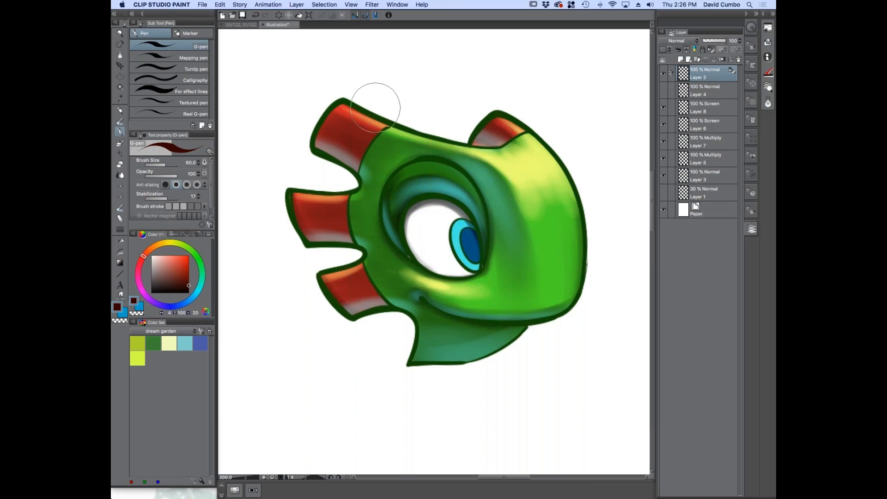
mouse_move(375, 116)
left_mouse_down()
mouse_move(331, 96)
mouse_move(309, 152)
mouse_move(353, 170)
mouse_move(384, 122)
mouse_move(329, 186)
mouse_move(342, 192)
mouse_move(288, 191)
mouse_move(289, 219)
mouse_move(307, 243)
mouse_move(351, 243)
mouse_move(343, 193)
mouse_move(357, 260)
mouse_move(324, 276)
mouse_move(345, 309)
mouse_move(395, 307)
left_mouse_up()
left_click_drag(348, 245, 367, 270)
mouse_move(470, 132)
left_mouse_down()
mouse_move(498, 113)
mouse_move(531, 134)
left_mouse_up()
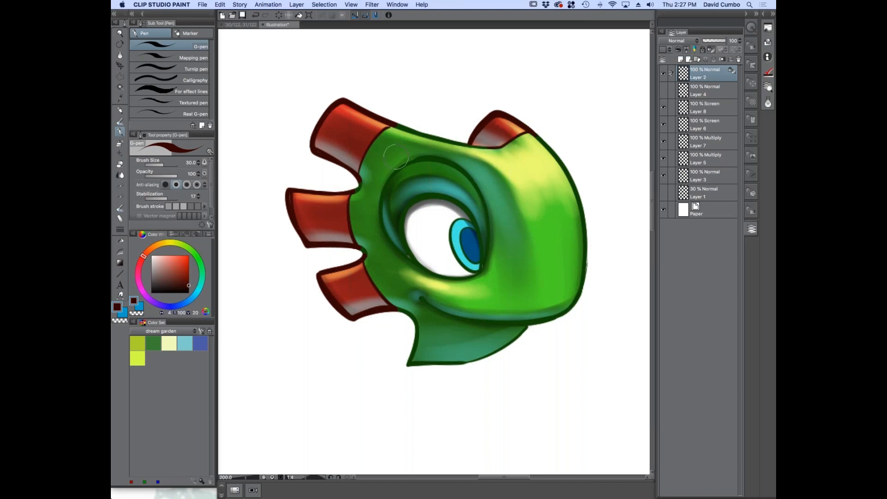
Recolor the outline of the iris dark blue and reduce the G-pen to size 20
scroll(314, 211, "down", 1)
scroll(378, 246, "up", 1)
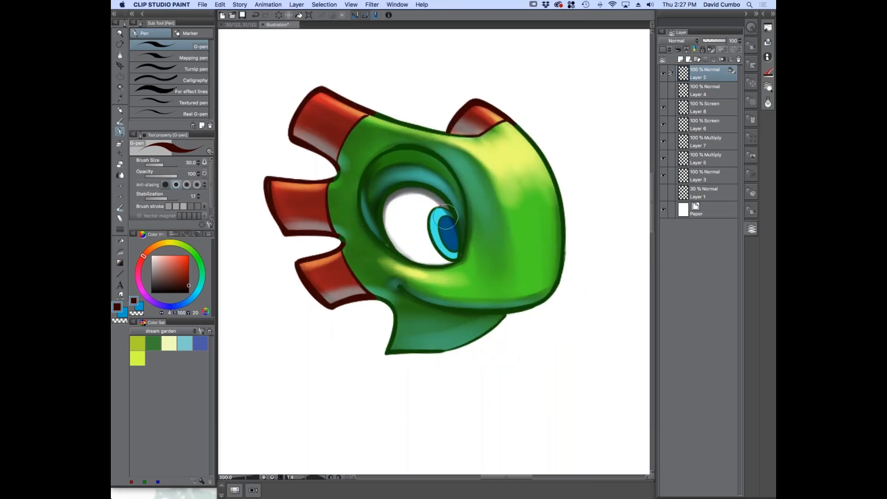
scroll(415, 215, "up", 4)
left_click(189, 300)
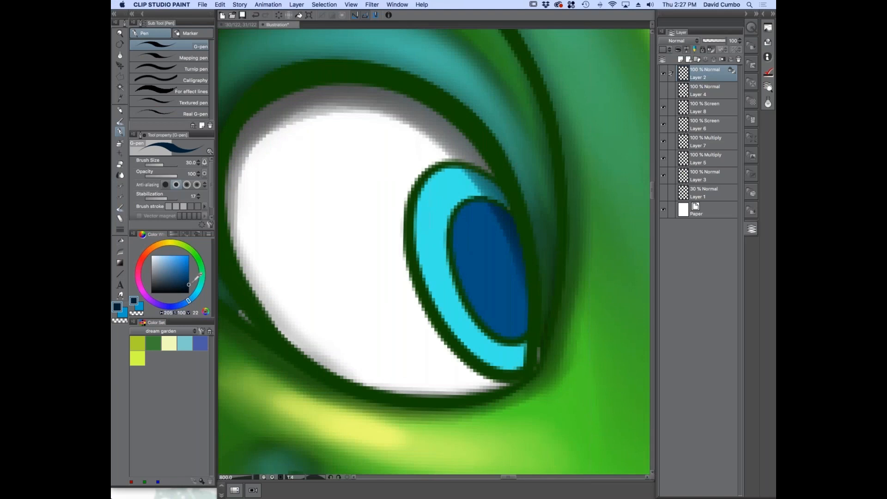
left_click_drag(188, 284, 189, 283)
mouse_move(481, 206)
left_mouse_down()
mouse_move(441, 174)
mouse_move(441, 321)
mouse_move(470, 338)
mouse_move(465, 355)
mouse_move(510, 317)
left_mouse_up()
key("[")
scroll(351, 212, "down", 2)
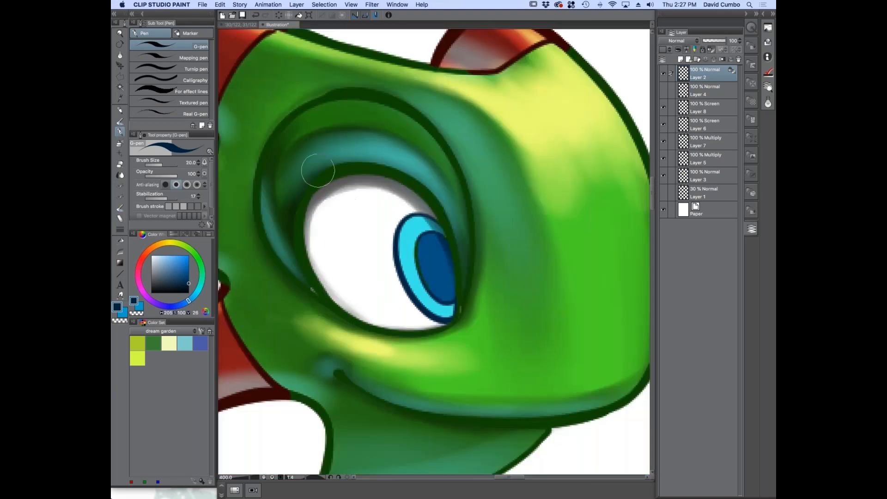
Pick a very dark bluish green and start recoloring the eyelid crease and the upper eye outline
left_click_drag(279, 292, 309, 297)
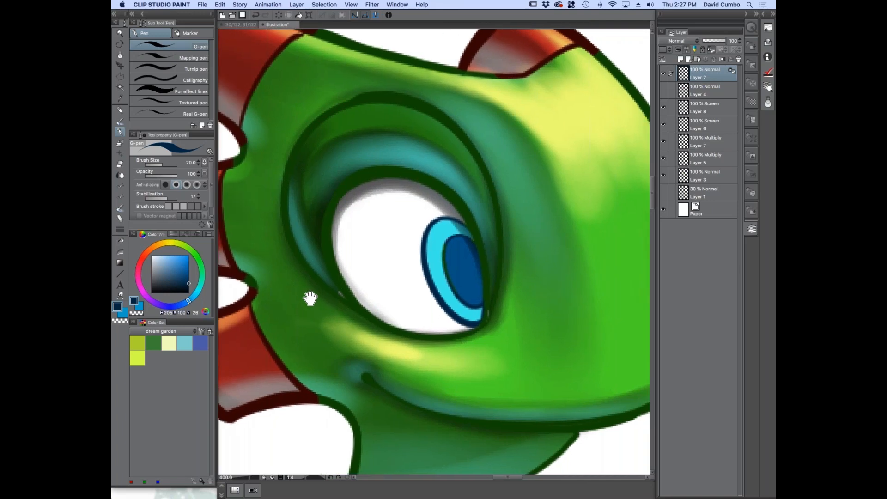
left_click(199, 267)
left_click_drag(437, 111, 406, 99)
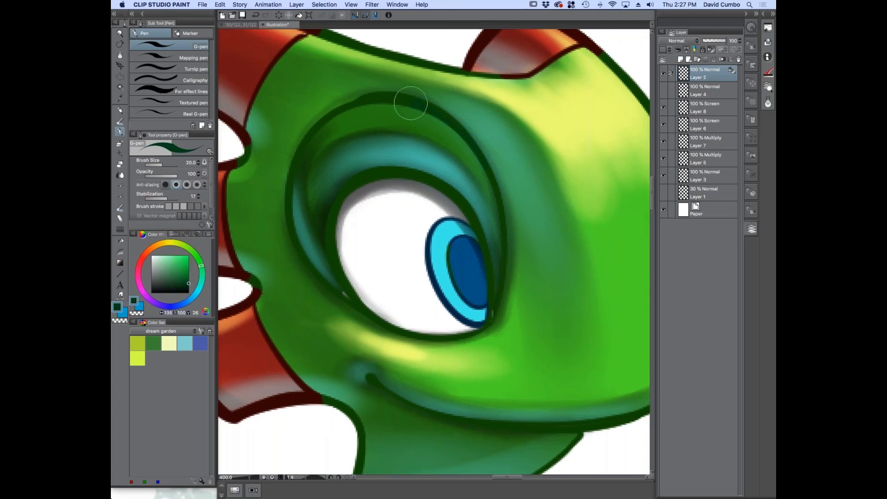
left_click(188, 287)
left_click_drag(458, 199, 396, 170)
Recolor the remaining lines around the eye dark bluish green, varying the G-pen size
key("]")
key("]")
key("]")
key("]")
key("]")
mouse_move(476, 172)
left_mouse_down()
mouse_move(396, 102)
mouse_move(328, 129)
mouse_move(295, 164)
mouse_move(290, 222)
mouse_move(377, 328)
mouse_move(463, 337)
mouse_move(486, 328)
mouse_move(496, 301)
mouse_move(490, 241)
mouse_move(490, 259)
mouse_move(485, 235)
mouse_move(441, 181)
mouse_move(475, 213)
mouse_move(312, 217)
mouse_move(337, 190)
mouse_move(341, 264)
left_mouse_up()
key("[")
key("[")
key("[")
key("[")
left_click_drag(501, 210, 502, 264)
key("super+minus")
key("super+minus")
key("super+minus")
left_click_drag(293, 301, 331, 306)
key("super+plus")
left_click_drag(320, 343, 288, 328)
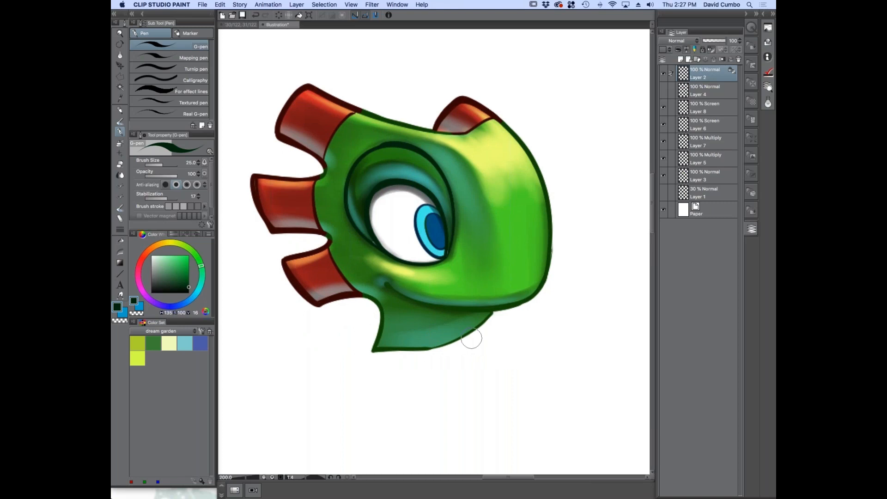
Shade the upper part of the iris in grey on Multiply Layer 7 with the oil paint skin brush at size 12
key("super+plus")
key("super+plus")
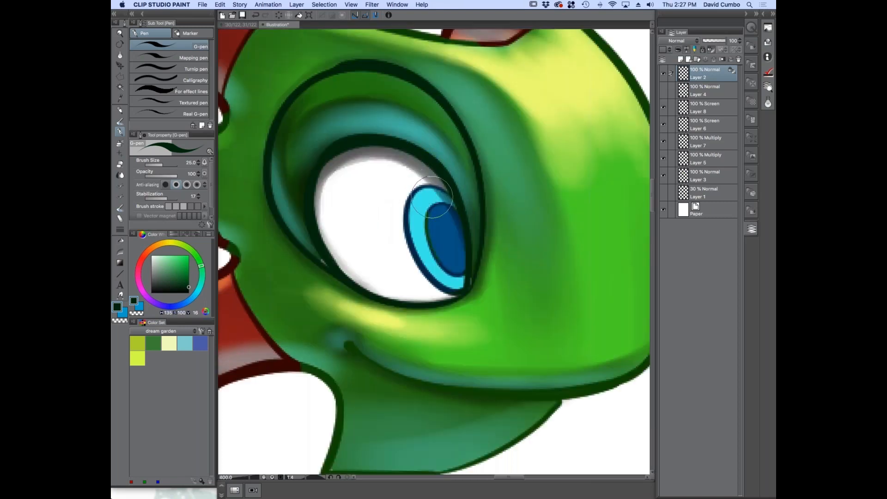
left_click(684, 146)
left_click(151, 275)
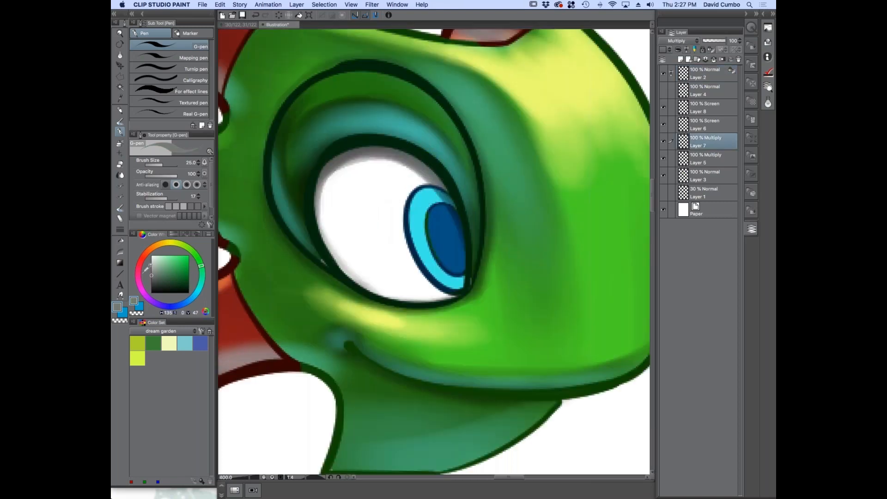
left_click(119, 121)
mouse_move(441, 194)
left_mouse_down()
mouse_move(413, 230)
mouse_move(424, 250)
mouse_move(422, 209)
mouse_move(439, 196)
mouse_move(431, 190)
mouse_move(417, 236)
left_mouse_up()
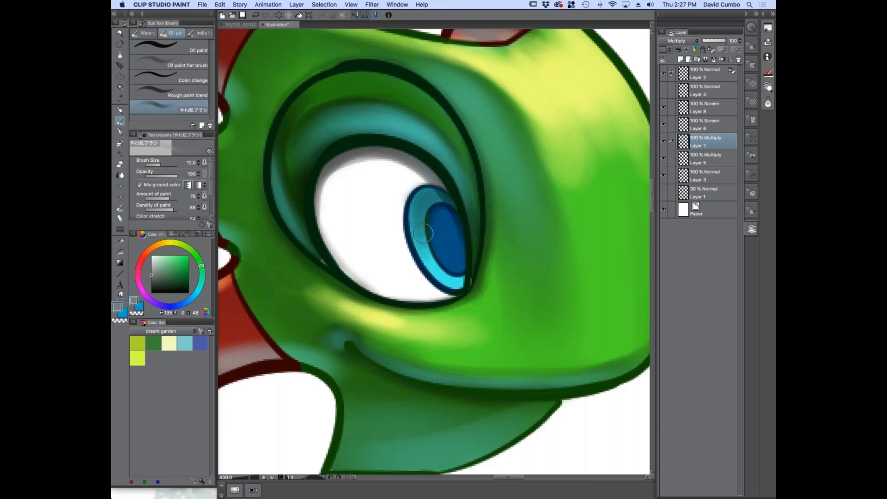
Add a new layer above Layer 2 and paint white highlights on the iris with a smaller brush
left_click(687, 79)
left_click(680, 59)
left_click(152, 255)
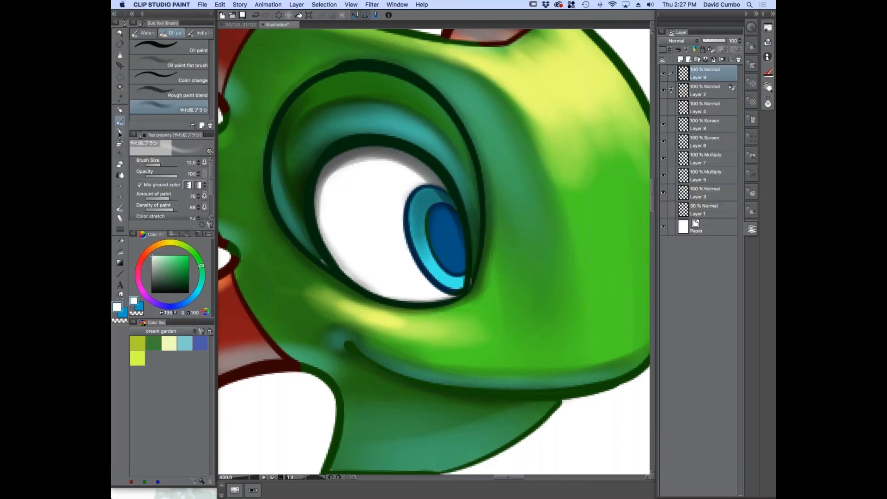
key("[")
key("[")
key("[")
left_click_drag(401, 214, 412, 217)
key("]")
left_click_drag(211, 178, 212, 212)
left_click_drag(149, 206, 151, 206)
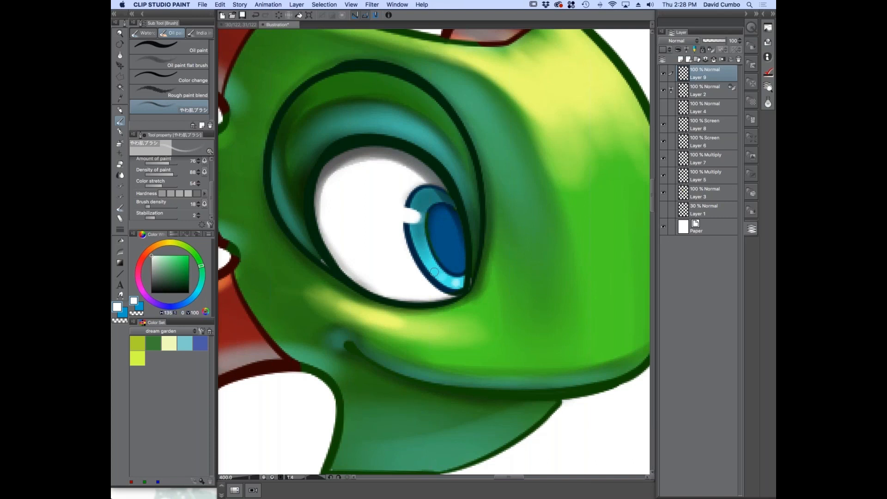
scroll(363, 277, "down", 2)
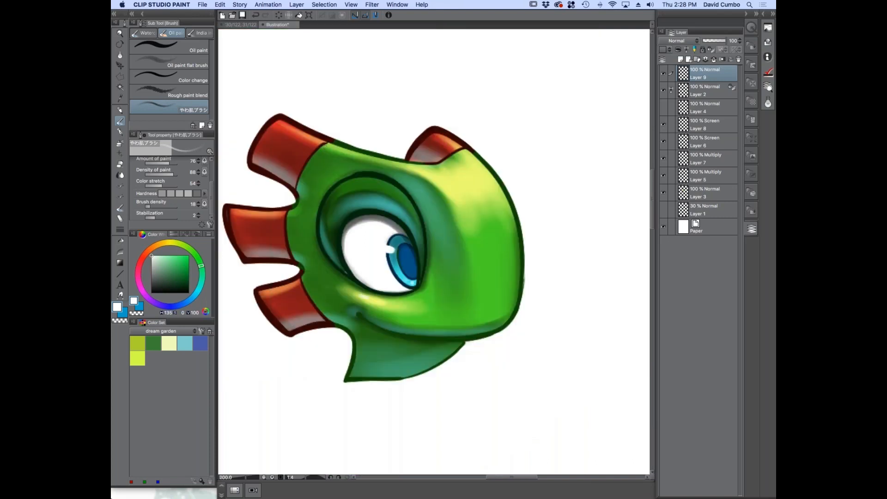
scroll(322, 273, "down", 1)
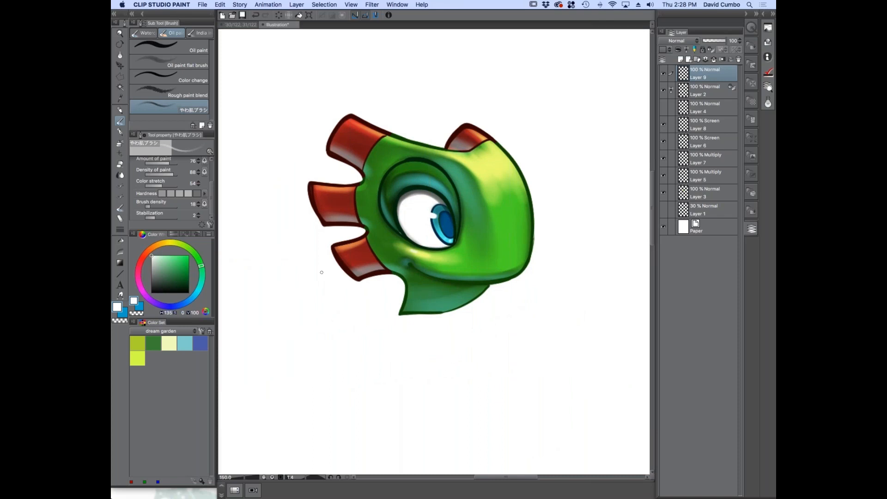
Switch to the Yooka Laylee comic page and examine the finished colours of its forest scene
left_click(237, 24)
scroll(391, 214, "down", 1)
left_click_drag(392, 216, 478, 475)
left_click_drag(296, 127, 435, 281)
scroll(372, 297, "down", 1)
left_click_drag(313, 311, 335, 235)
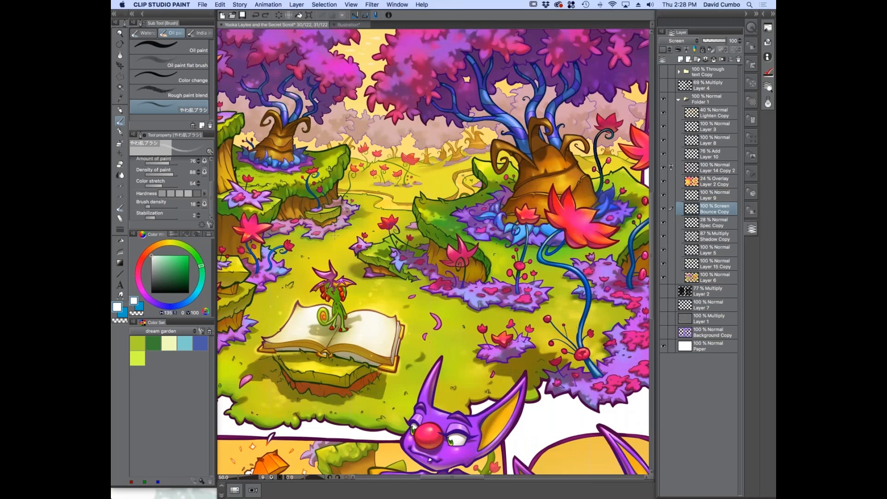
left_click_drag(496, 150, 427, 265)
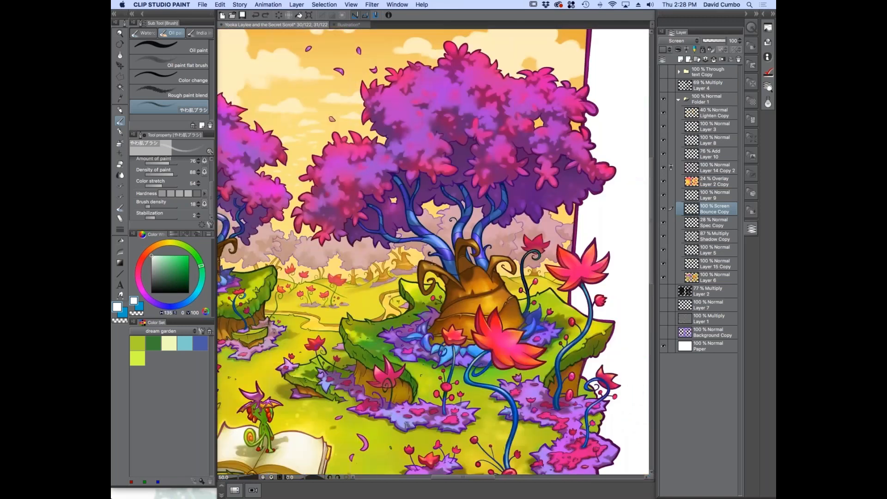
Show only the comic page's line art and examine the coloured outlines of the trees, flowers and book
scroll(554, 323, "up", 1)
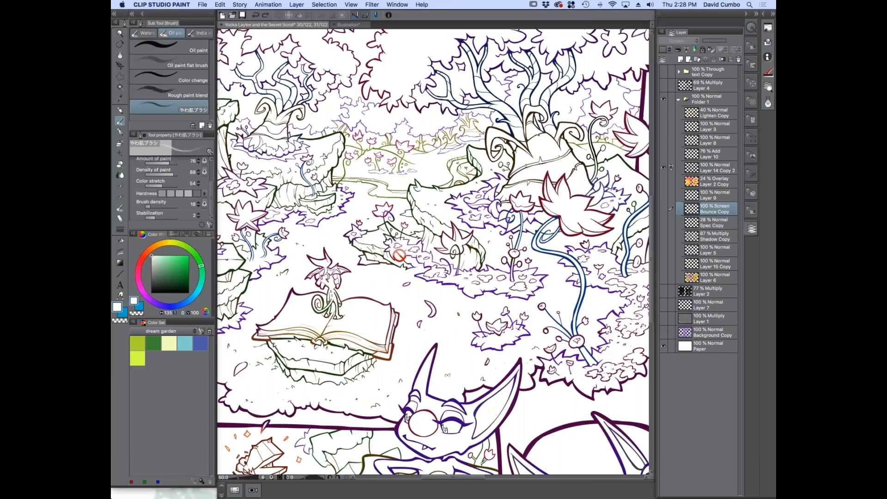
scroll(362, 301, "up", 3)
left_click_drag(478, 263, 361, 346)
left_click_drag(474, 232, 506, 392)
left_click_drag(240, 325, 508, 189)
left_click_drag(606, 341, 550, 185)
mouse_move(557, 98)
left_mouse_down()
mouse_move(428, 171)
mouse_move(403, 148)
mouse_move(265, 207)
mouse_move(311, 303)
mouse_move(298, 285)
left_mouse_up()
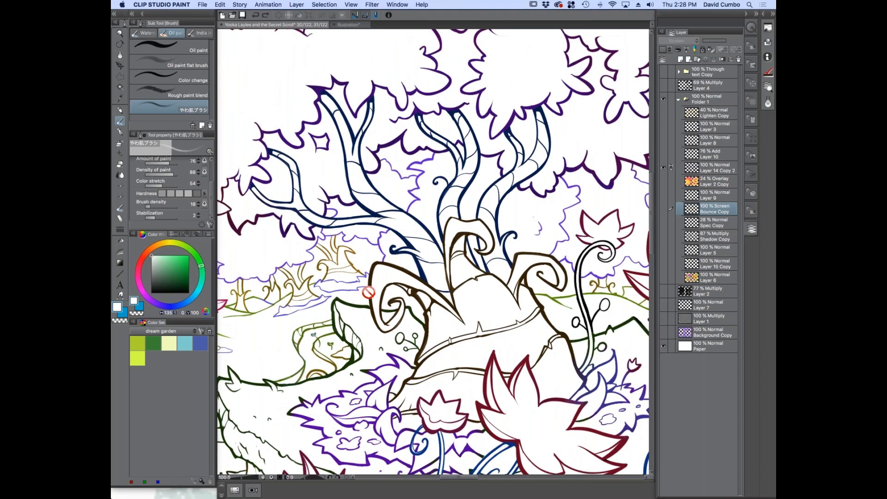
scroll(368, 292, "down", 1)
scroll(384, 304, "up", 1)
left_click_drag(349, 299, 338, 279)
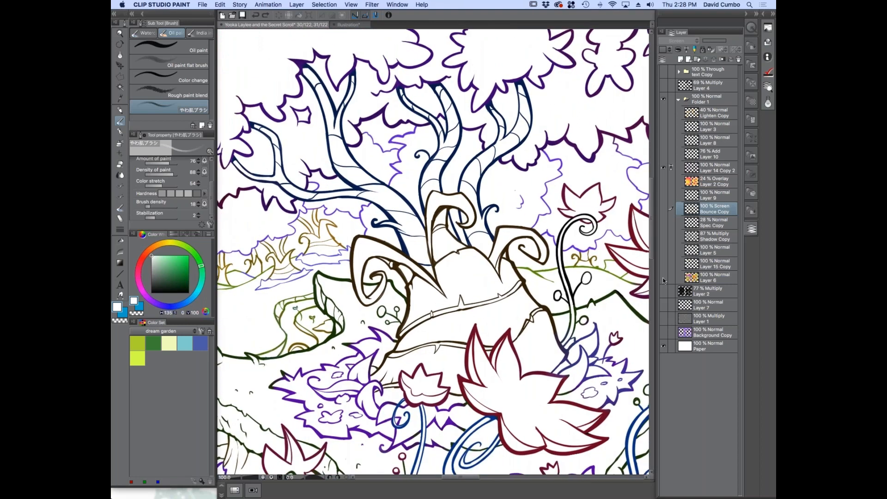
Show the flat colours of Layer 6, look over the tree trunk and flowers, and hide them again
left_click(663, 277)
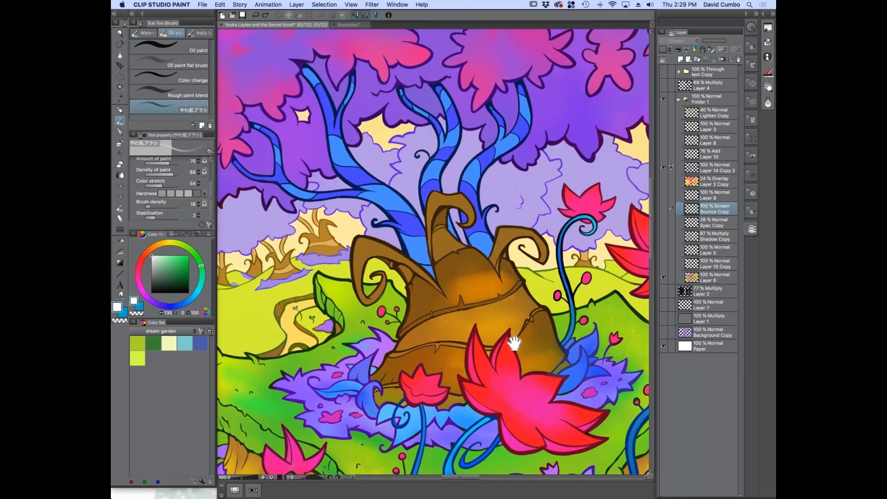
left_click_drag(514, 343, 497, 297)
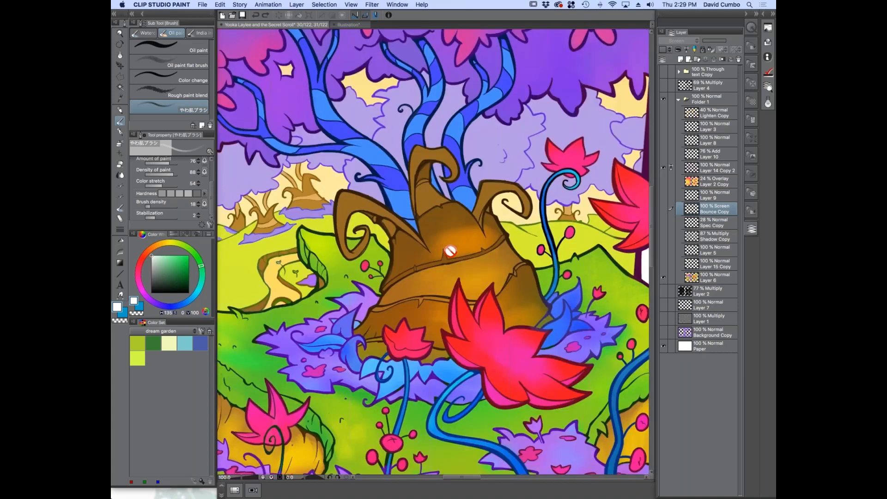
key("b")
scroll(471, 259, "up", 2)
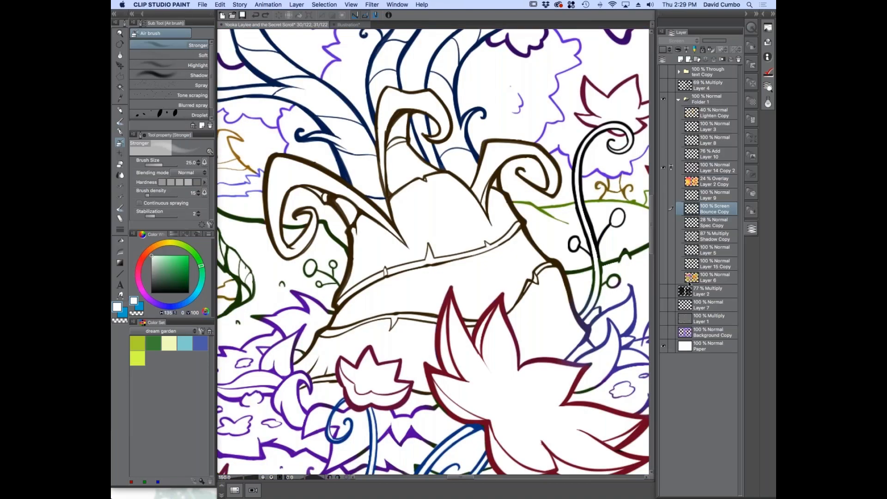
Add a new layer above the flat colours of Layer 6 and pick a dark brown as the drawing colour
left_click(713, 277)
key("super+shift+n")
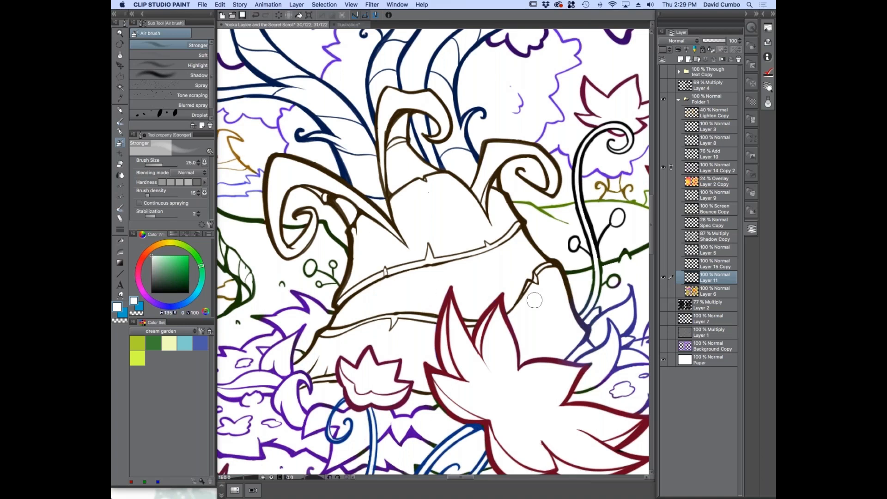
left_click(157, 245)
left_click(182, 280)
left_click(663, 291)
left_click(663, 291)
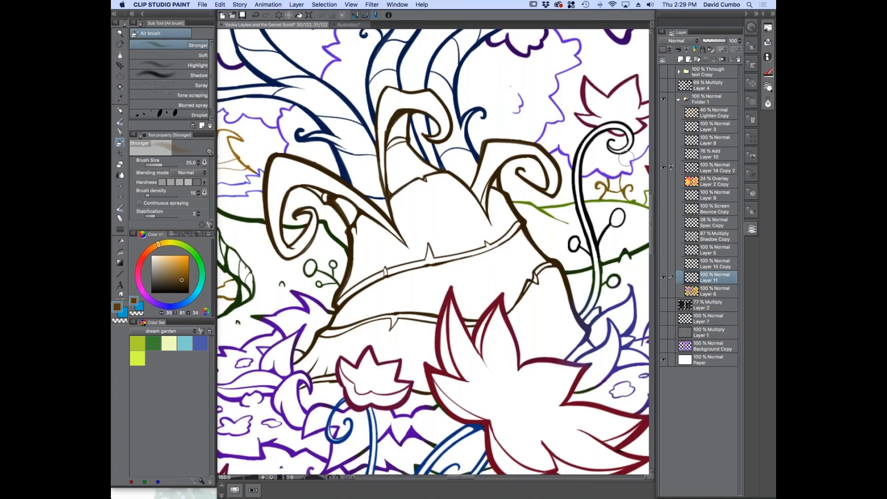
Choose the Fill-in-mono pen marker, check the reference setting of Layer 14 Copy 2, and return to the new empty layer
left_click(120, 132)
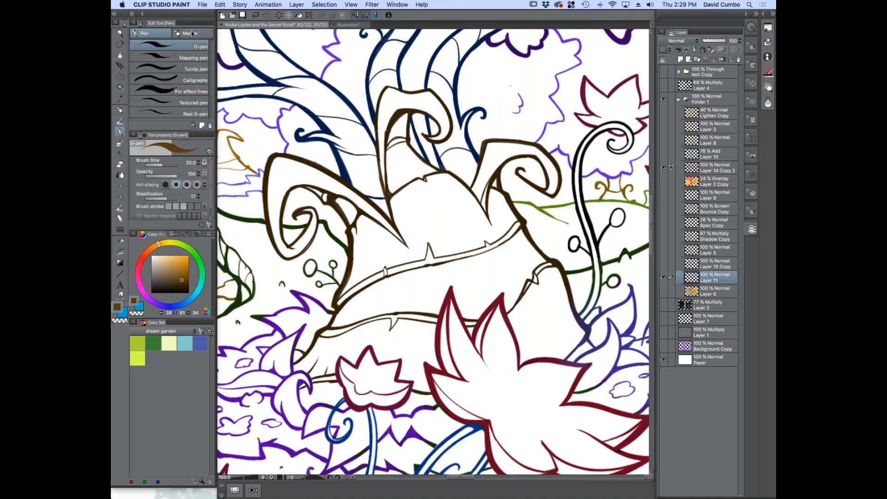
left_click(187, 34)
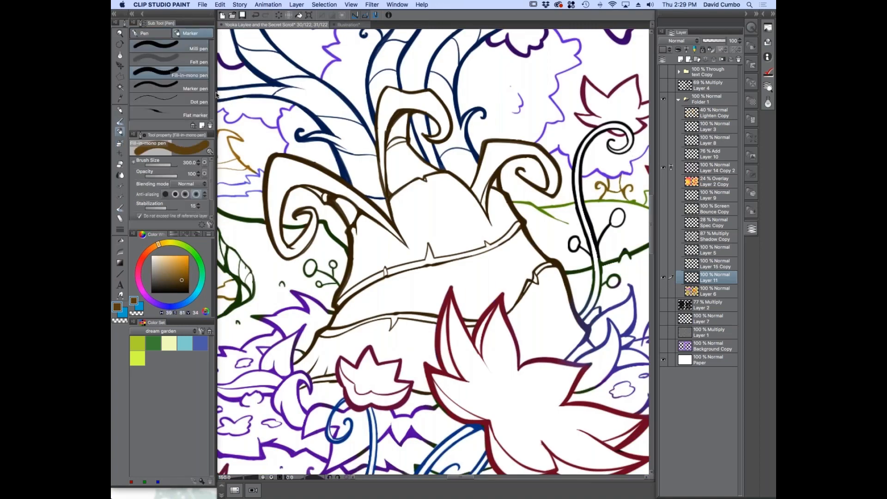
left_click(693, 169)
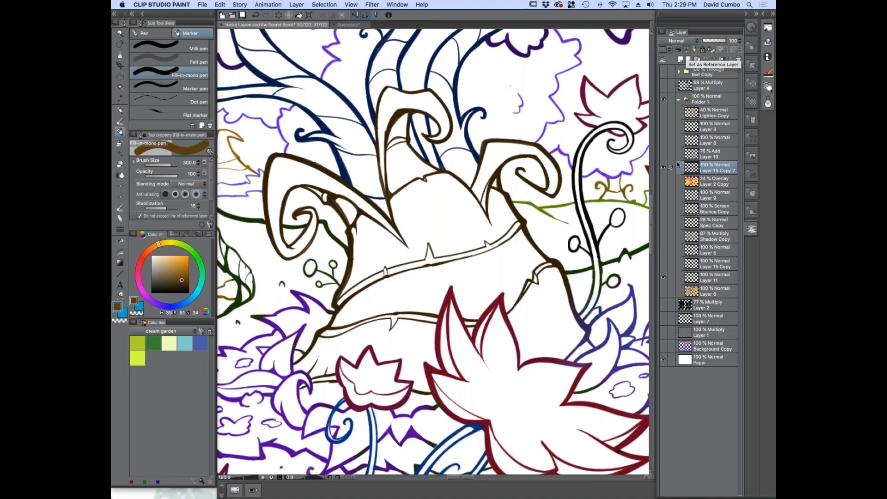
left_click(689, 277)
Fill the trunk's upper, middle and lower sections and its side bulge with a lighter brown using the marker
scroll(453, 216, "down", 1)
scroll(415, 225, "up", 1)
scroll(403, 230, "down", 1)
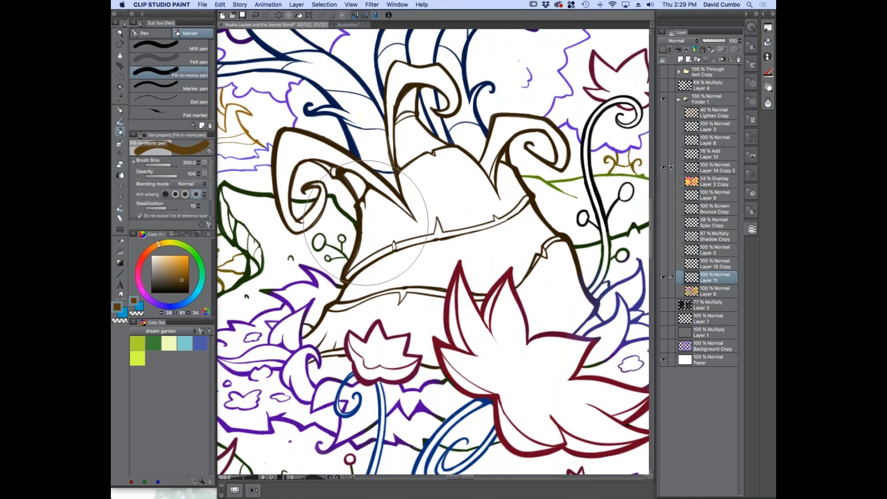
mouse_move(380, 224)
left_mouse_down()
mouse_move(436, 190)
mouse_move(486, 189)
left_mouse_up()
left_click(187, 270)
mouse_move(361, 226)
left_mouse_down()
mouse_move(431, 189)
mouse_move(478, 194)
left_mouse_up()
left_click_drag(545, 249, 568, 318)
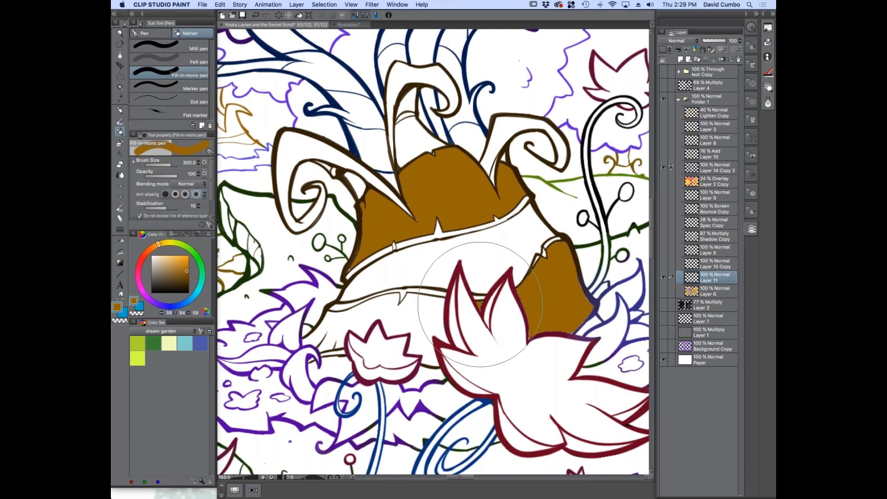
left_click(427, 321)
left_click_drag(428, 321, 324, 351)
left_click(443, 272)
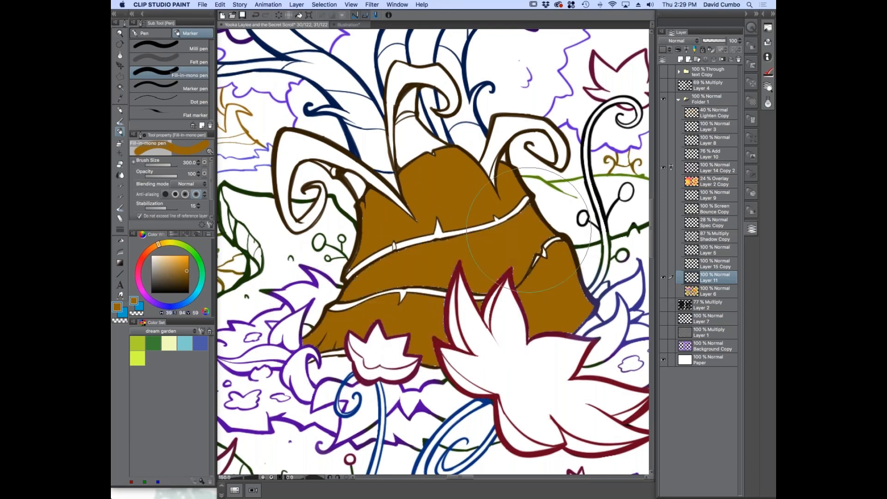
Fill the trunk's middle band and the bases of the curled branches with light orange-brown
left_click(183, 260)
left_click_drag(351, 287, 532, 217)
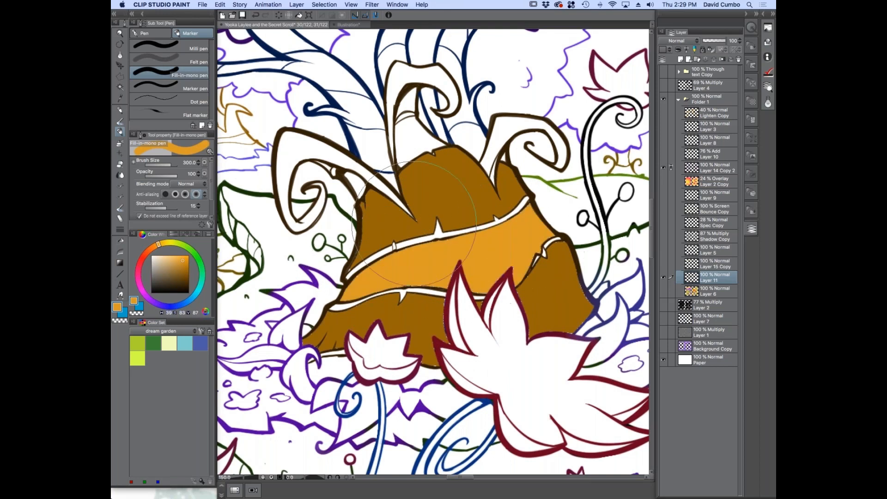
left_click(411, 141)
left_click(354, 181)
left_click(502, 158)
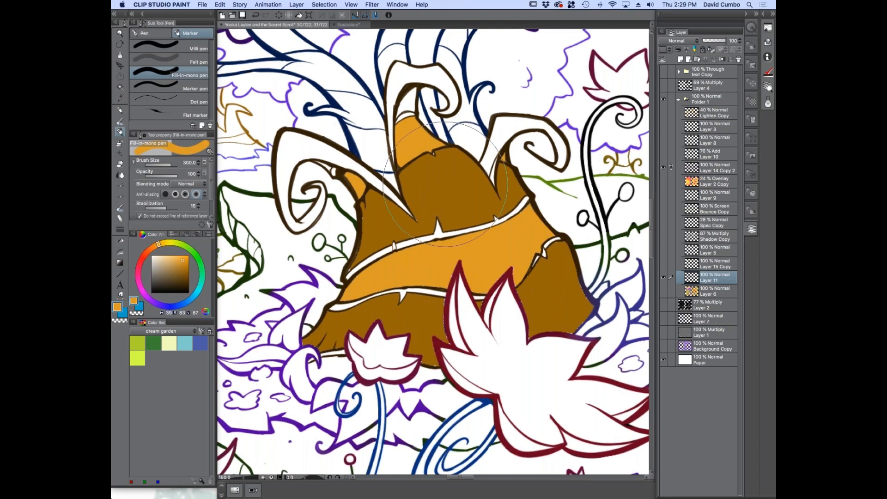
Resample the darker brown and fill the central branch's hollow and the thin bark strips bordering the middle band
key("b")
left_click(453, 184, "alt")
left_click(119, 132)
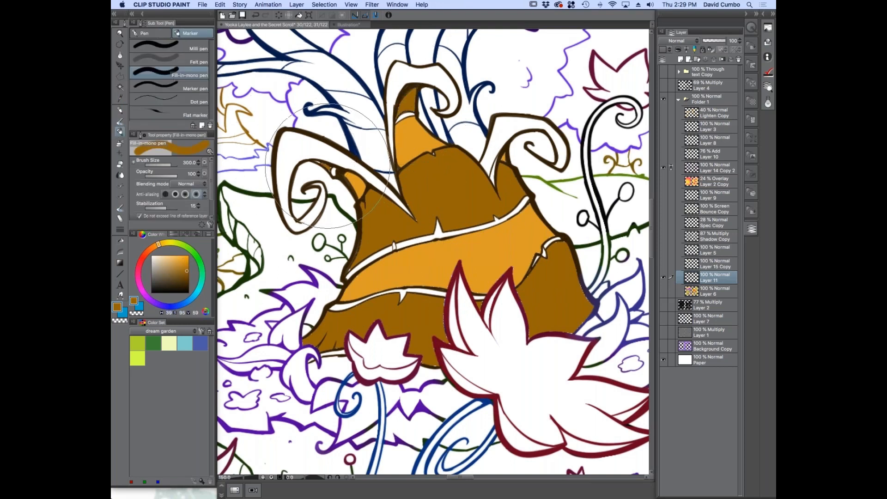
scroll(399, 274, "down", 2)
scroll(399, 274, "up", 2)
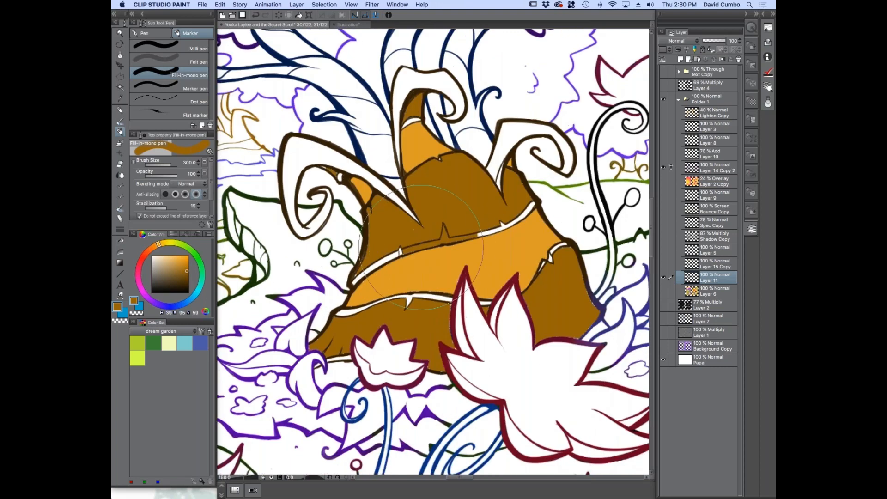
left_click(378, 263)
left_click(423, 297)
left_click(341, 315)
left_click(484, 301)
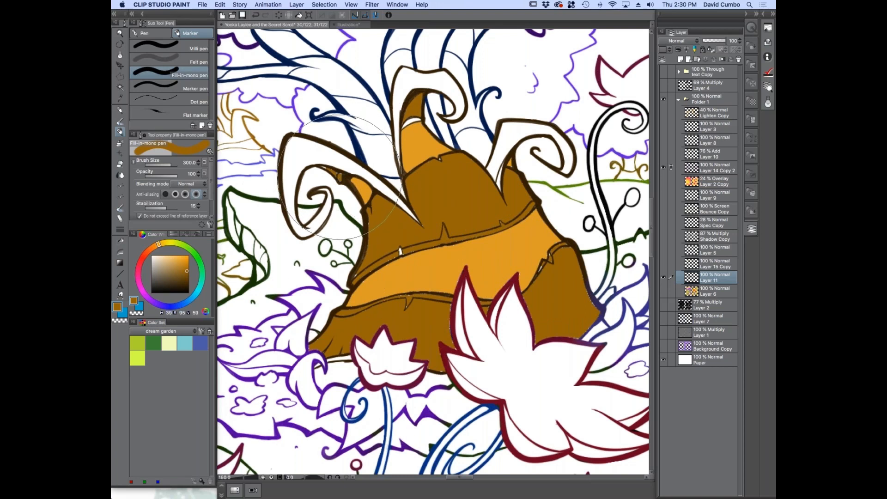
Fill the two outer curled branches with the light orange-brown of the middle band using the marker
key("b")
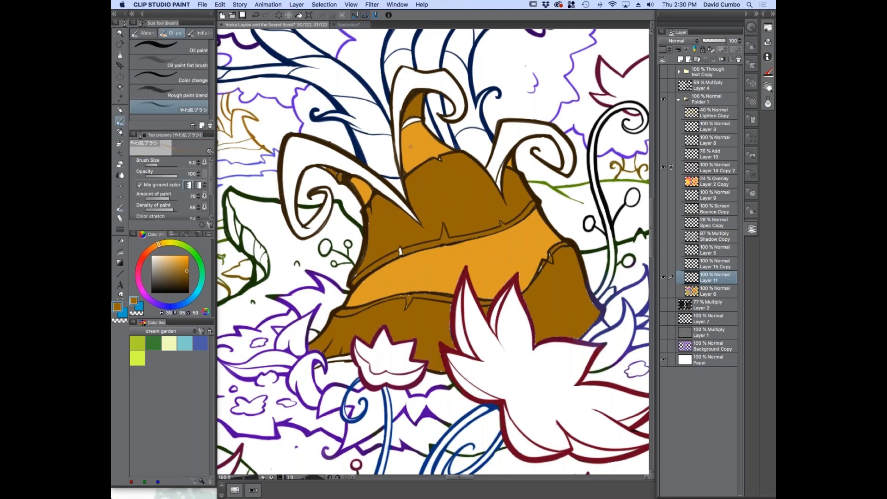
left_click(120, 133)
mouse_move(377, 177)
left_mouse_down()
mouse_move(308, 147)
mouse_move(291, 154)
mouse_move(288, 172)
mouse_move(314, 229)
left_mouse_up()
mouse_move(502, 154)
left_mouse_down()
mouse_move(517, 130)
mouse_move(564, 160)
left_mouse_up()
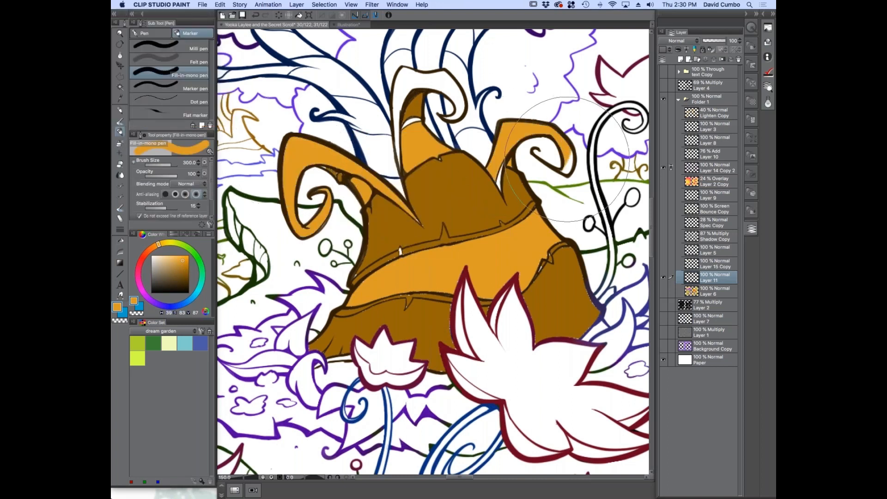
Toggle the new flats layer and the line art to examine gaps along the outlines, and review the marker's area scaling option
scroll(496, 177, "up", 1)
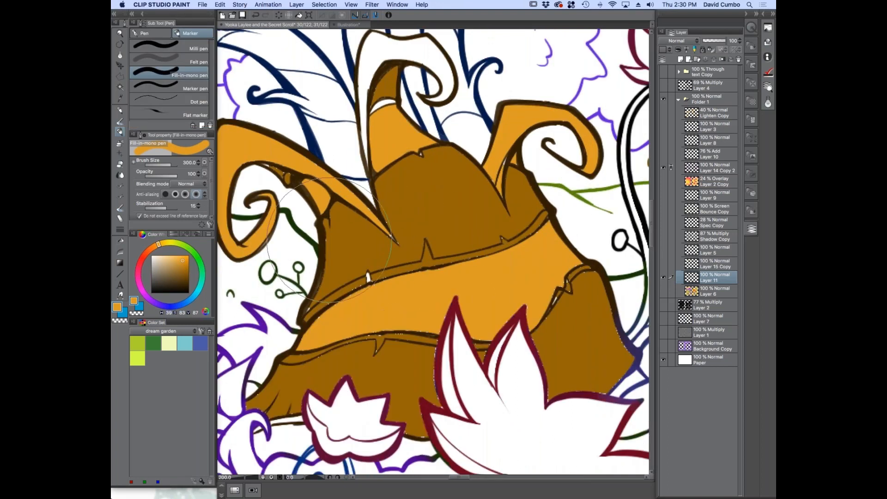
scroll(376, 290, "up", 2)
left_click_drag(367, 180, 387, 221)
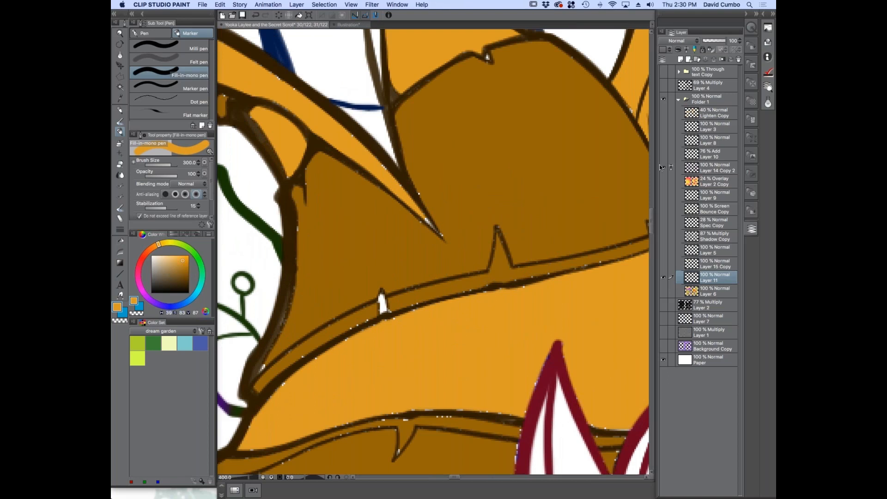
left_click(664, 278)
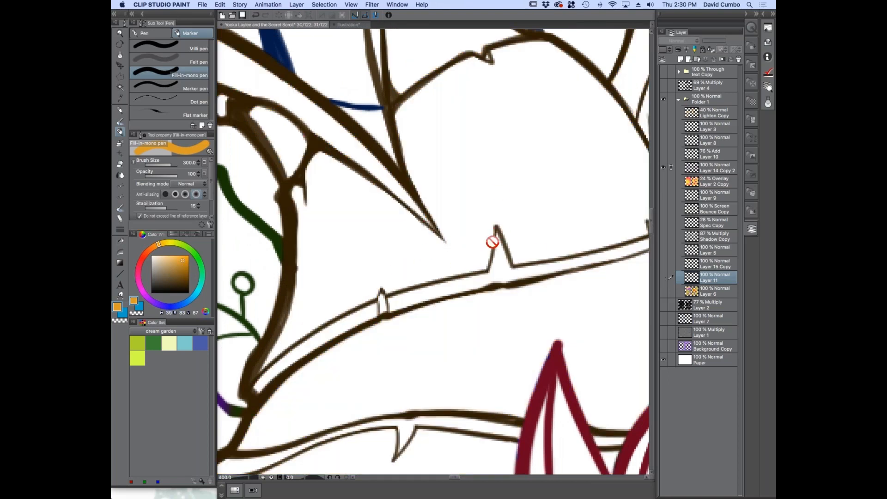
scroll(408, 217, "down", 3)
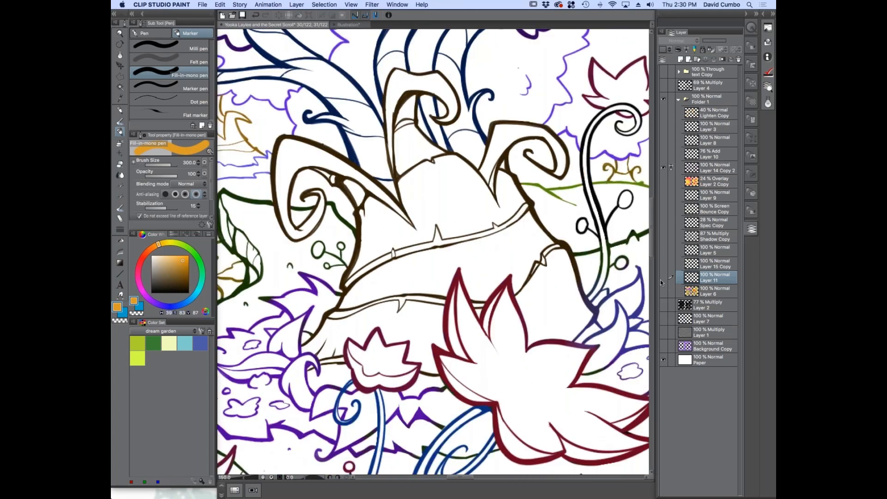
left_click(662, 280)
scroll(519, 210, "up", 5)
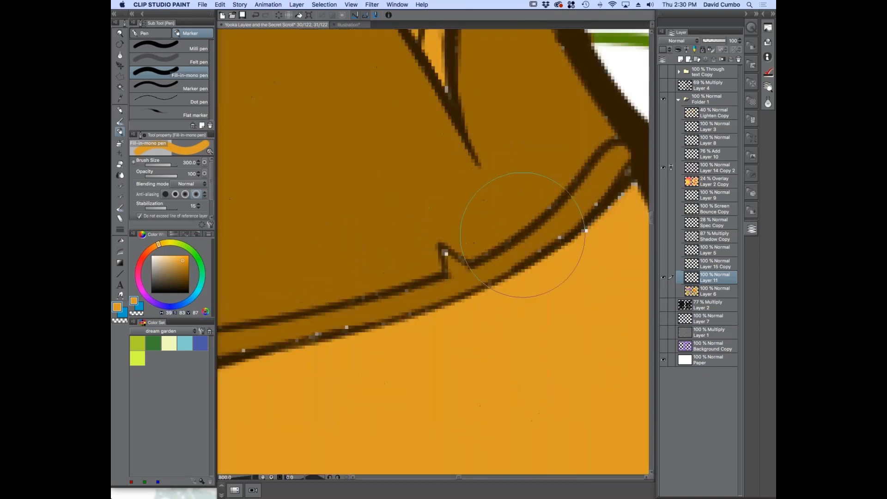
left_click(665, 173)
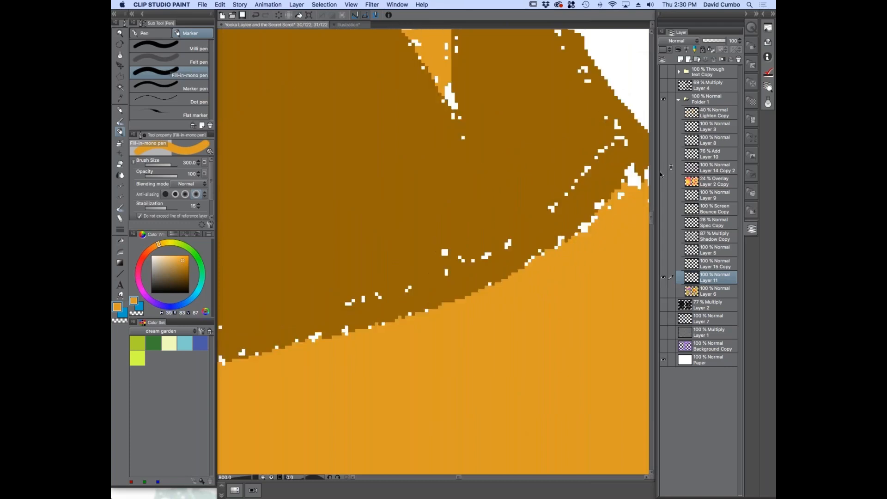
left_click(662, 168)
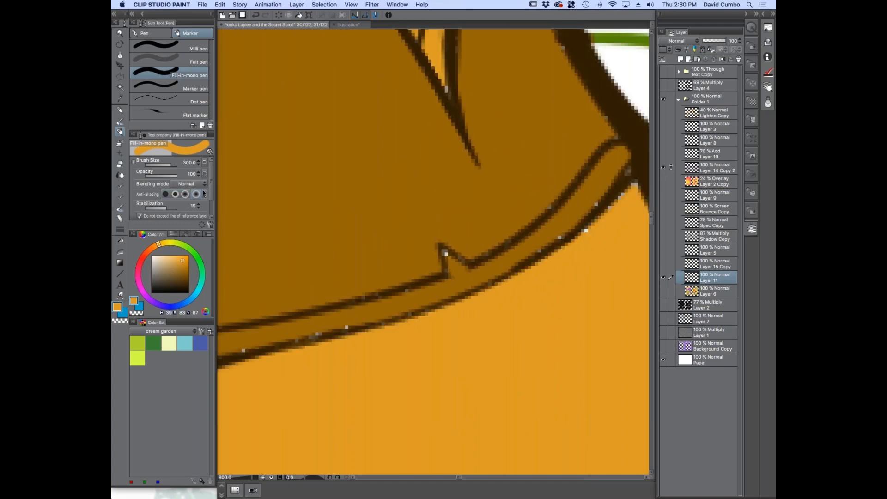
scroll(193, 201, "down", 2)
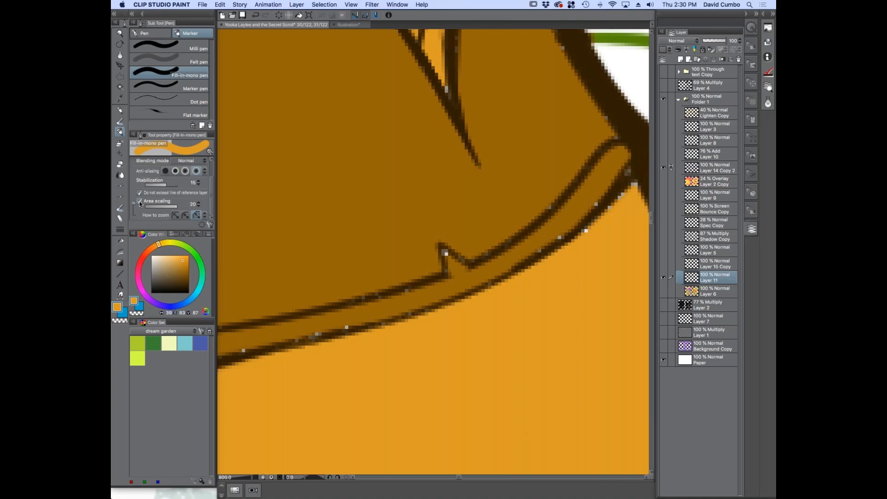
scroll(577, 264, "down", 2)
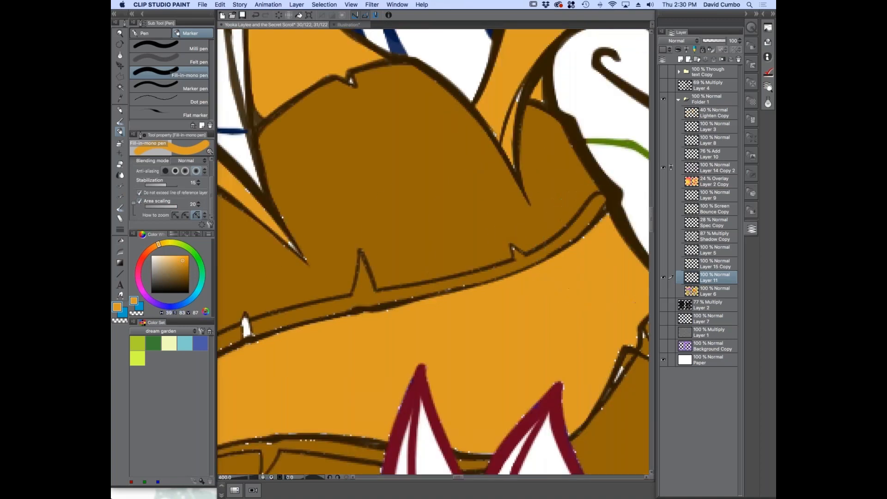
Switch to the G-pen with a smaller brush and fill the white gaps along the trunk's upper strip and branch joints in brown
left_click(144, 34)
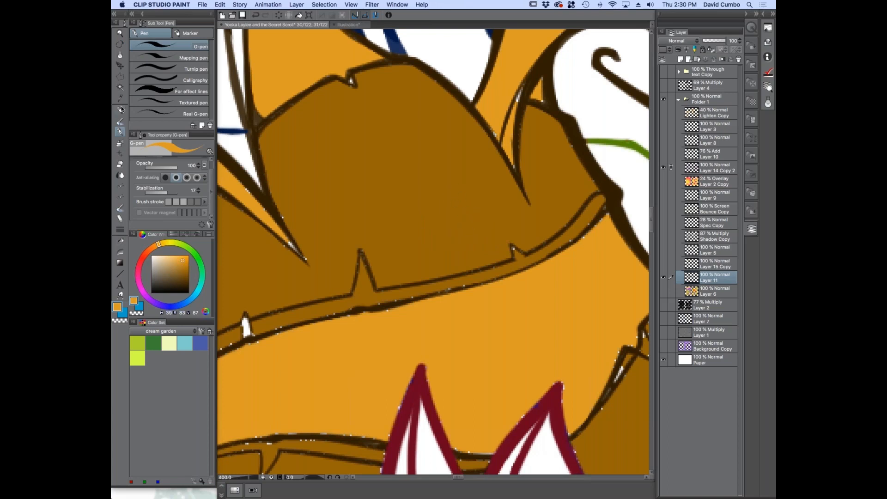
left_click(466, 217, "alt")
key("[")
key("[")
key("[")
left_click(600, 208)
left_click_drag(348, 254, 486, 238)
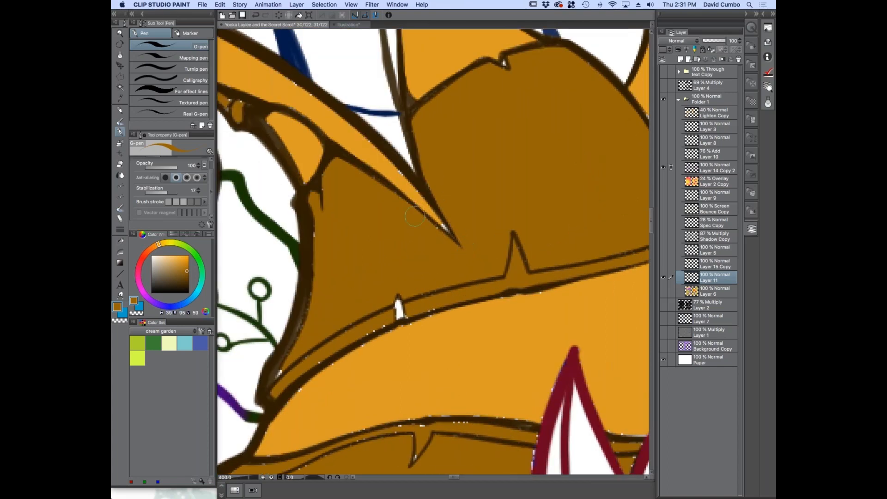
left_click(398, 309)
mouse_move(427, 306)
left_mouse_down()
mouse_move(370, 323)
mouse_move(299, 371)
mouse_move(318, 273)
mouse_move(290, 344)
mouse_move(314, 201)
left_mouse_up()
left_click_drag(237, 107, 237, 110)
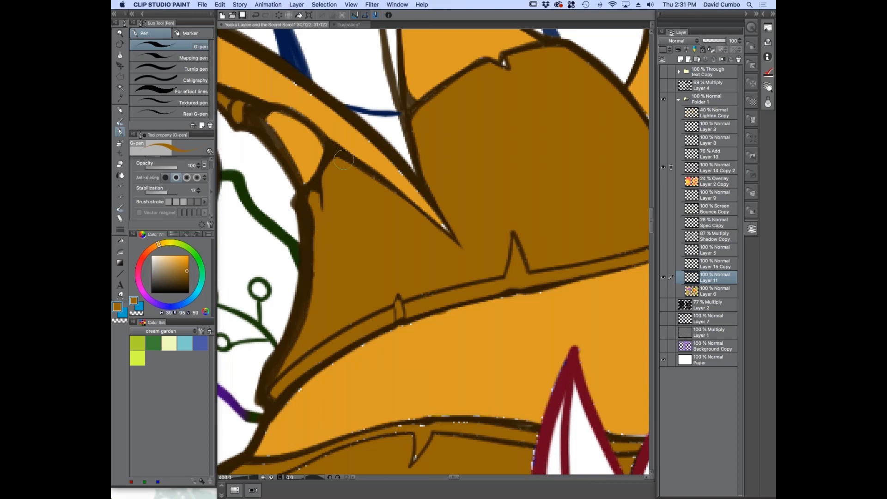
Touch up the remaining gaps along the trunk's lower strip in brown and undo the last stroke
scroll(356, 177, "down", 3)
left_click_drag(345, 265, 354, 274)
scroll(356, 278, "up", 1)
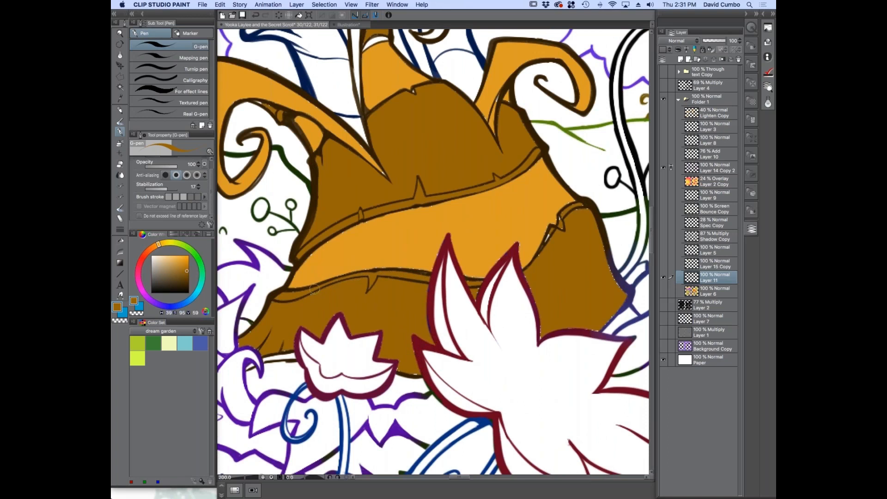
left_click_drag(480, 276, 451, 270)
key("super+z")
Show the Shadow Copy multiply layer and examine its shading over the trunk's flat colours
left_click(663, 236)
scroll(323, 249, "down", 1)
scroll(351, 212, "up", 1)
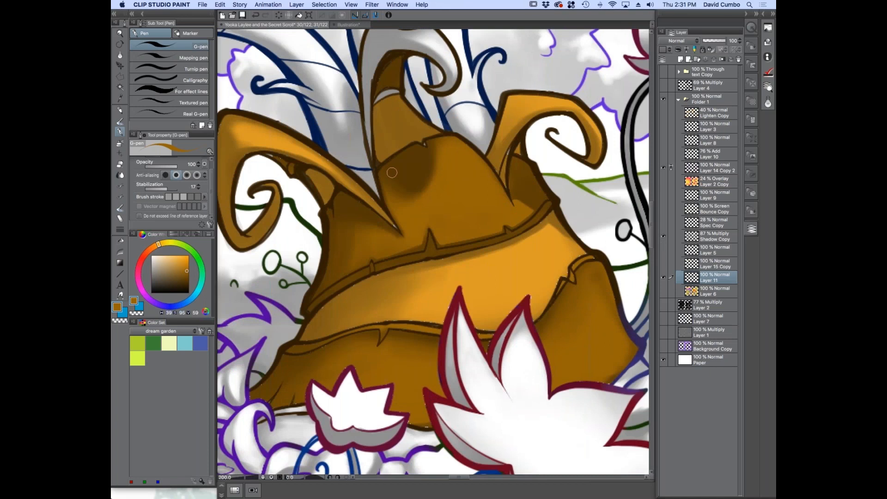
scroll(391, 120, "down", 3)
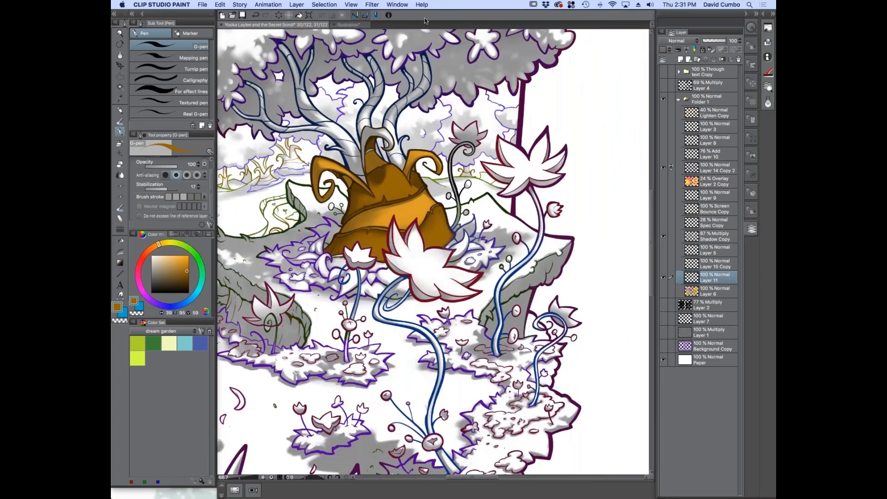
Undo the last stroke and draw a downward brown arrow in the blank margin beside the tree
left_click_drag(348, 100, 397, 185)
key("super+z")
left_click_drag(633, 158, 622, 212)
mouse_move(635, 195)
left_mouse_down()
mouse_move(623, 210)
mouse_move(609, 188)
left_mouse_up()
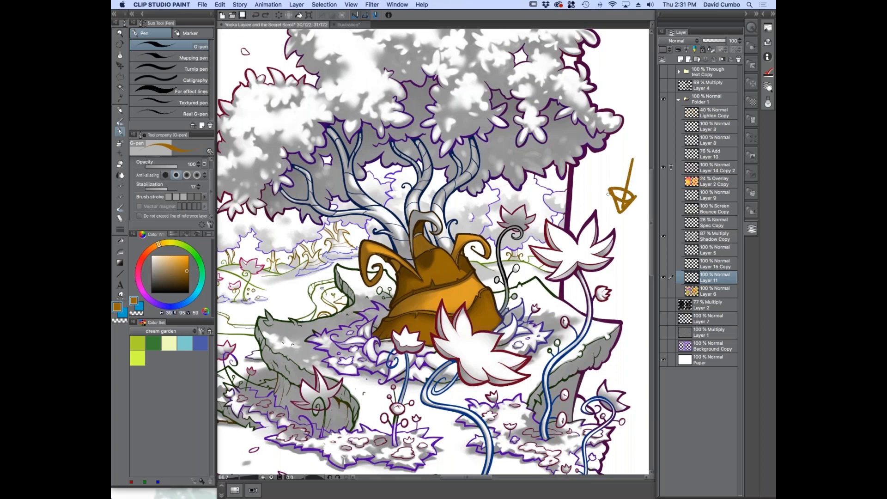
Examine the shading across the foliage, trunk and flowers, and select and hide the Shadow Copy layer
scroll(413, 278, "down", 1)
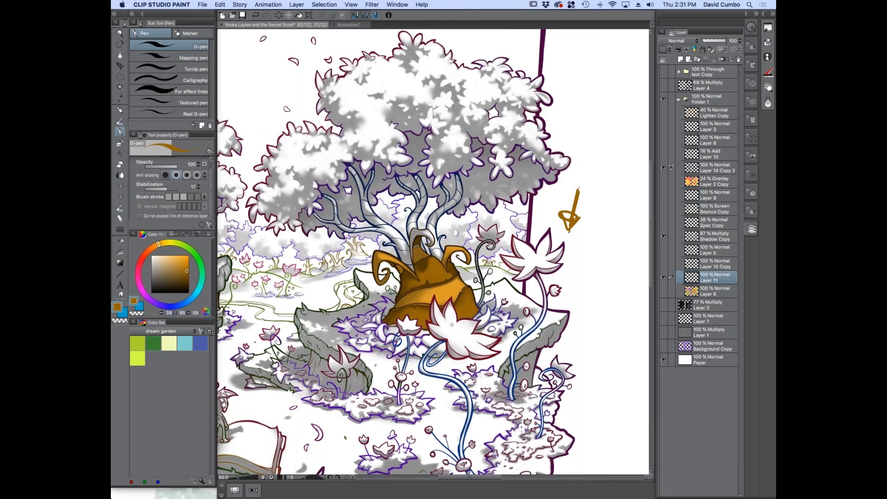
scroll(447, 311, "up", 3)
scroll(406, 252, "down", 2)
scroll(416, 274, "up", 1)
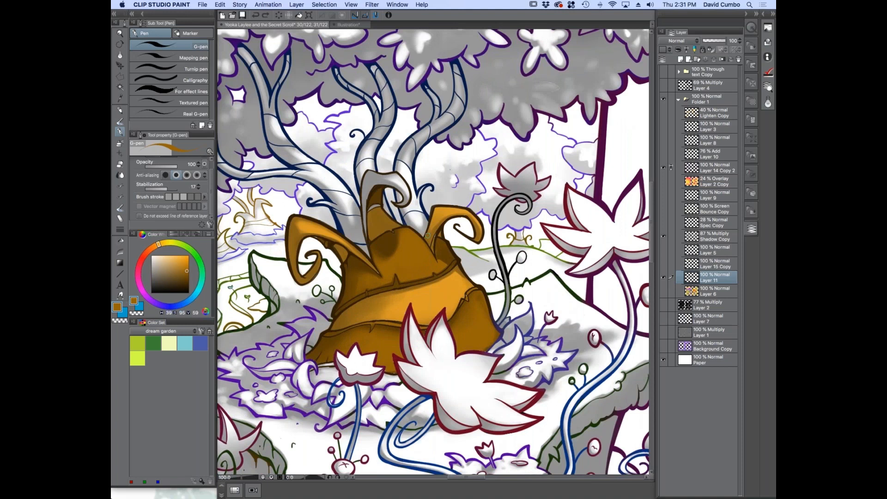
scroll(382, 241, "up", 1)
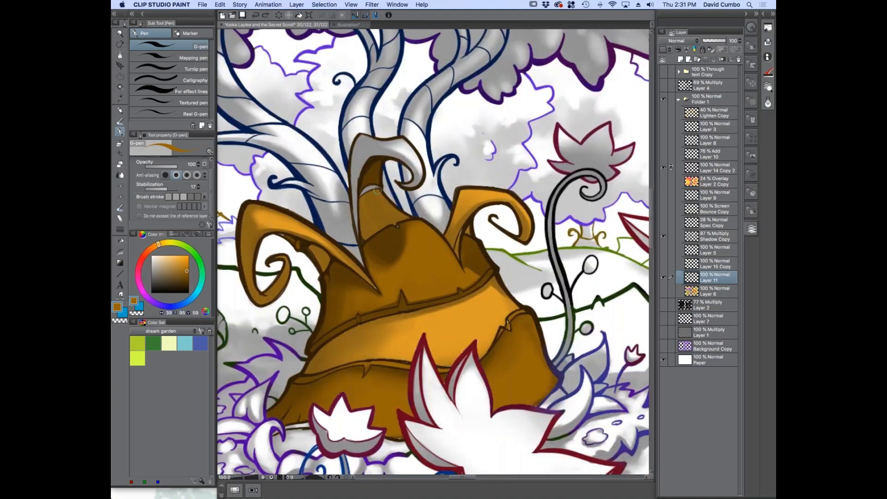
left_click(691, 236)
left_click(663, 236)
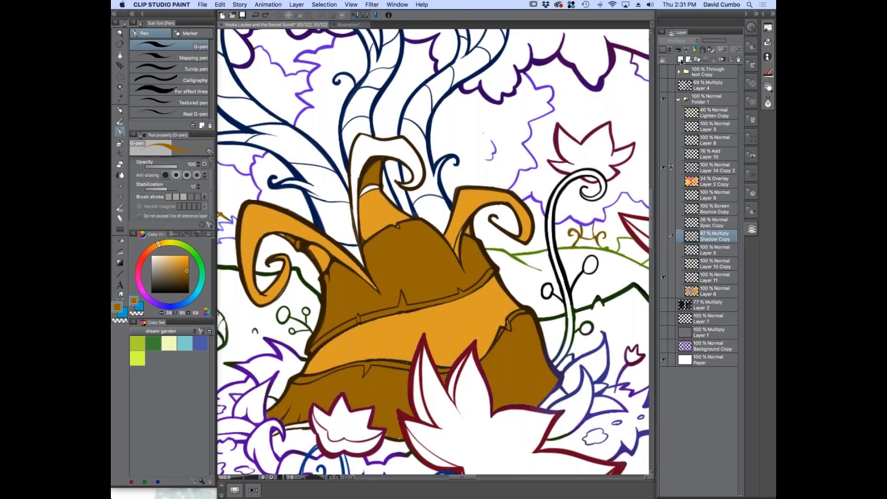
Add a new layer above Shadow Copy and choose a neutral grey for the やわ肌ブラシ brush
left_click(680, 60)
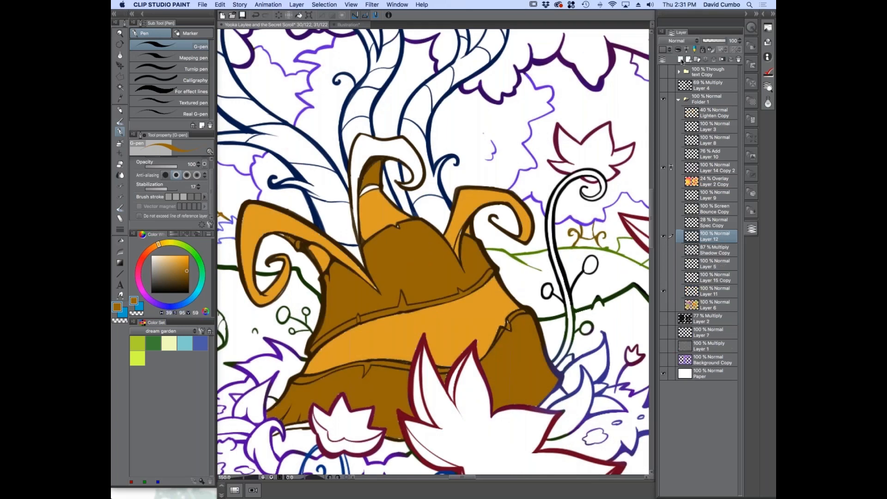
key("b")
left_click_drag(157, 266, 147, 276)
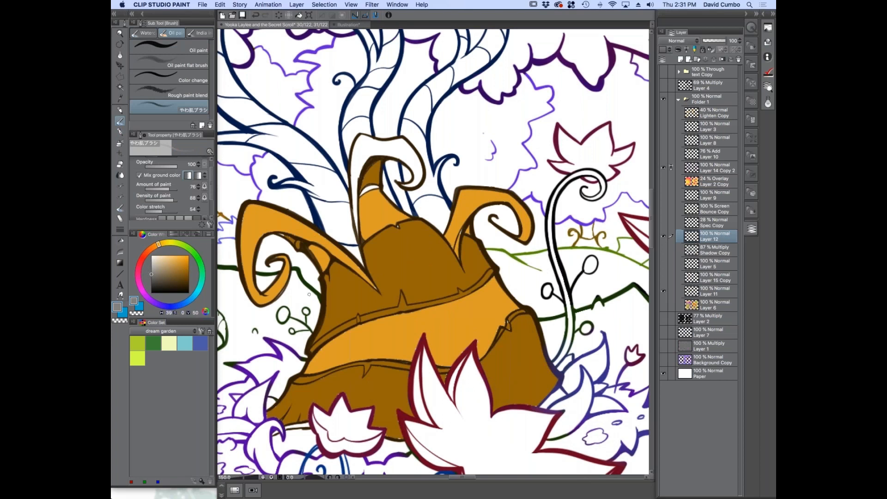
left_click_drag(298, 307, 346, 238)
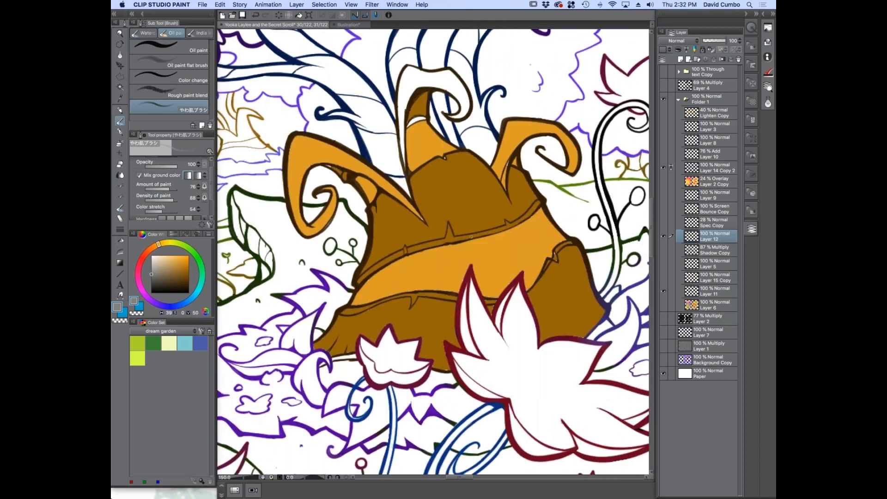
left_click_drag(327, 217, 323, 200)
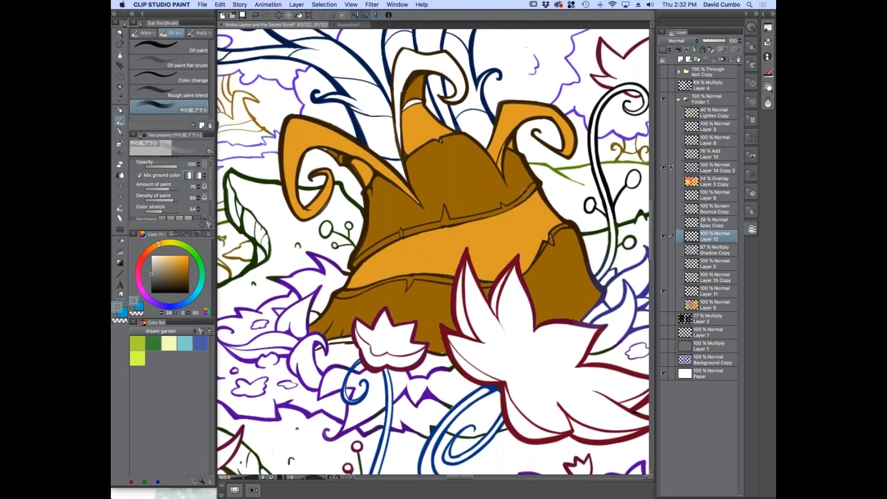
Adjust the brush size and set the new layer's blending mode to Multiply
scroll(522, 193, "up", 1)
key("shift+space")
left_click_drag(324, 248, 333, 295)
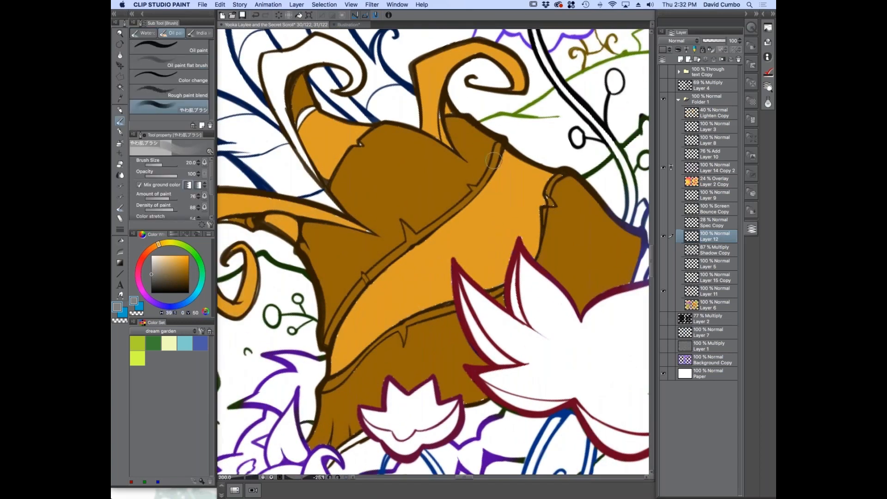
key("bracketright")
key("bracketright")
left_click(672, 44)
left_click(677, 65)
key("r")
mouse_move(340, 233)
left_mouse_down()
mouse_move(441, 138)
mouse_move(311, 320)
mouse_move(347, 153)
mouse_move(333, 149)
mouse_move(341, 144)
left_mouse_up()
key("b")
key("r")
key("b")
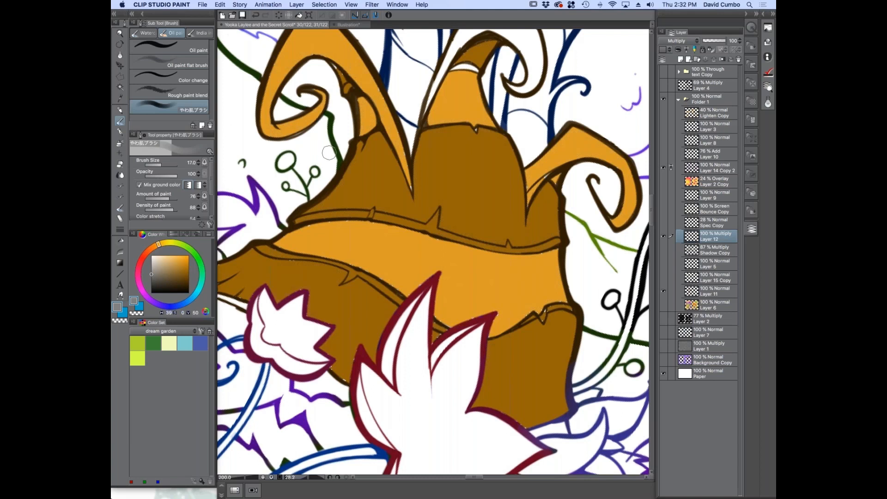
key("r")
left_click_drag(332, 114, 333, 164)
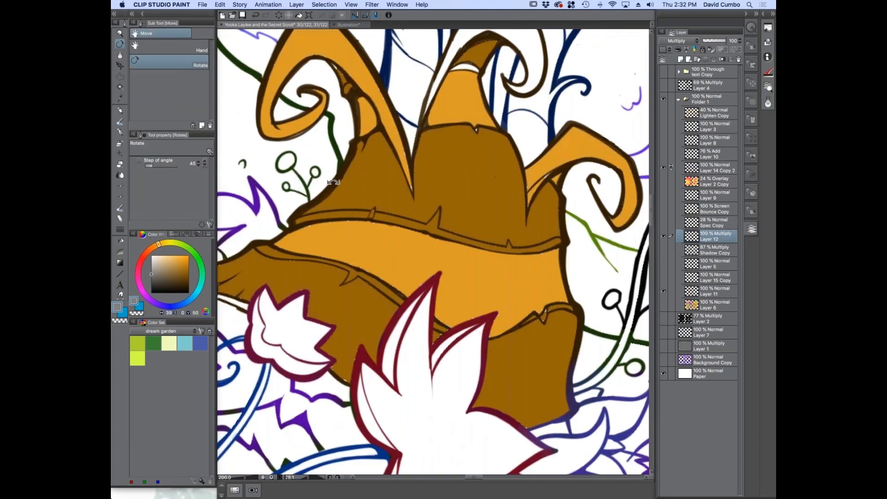
key("b")
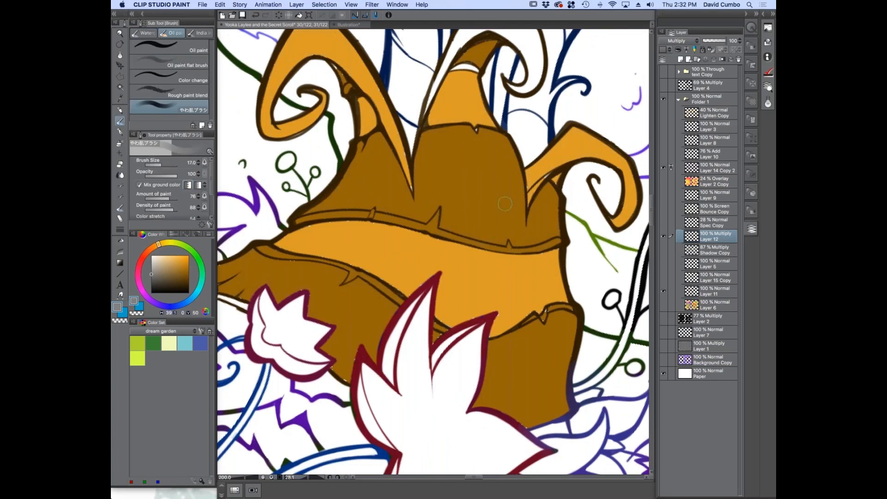
scroll(325, 257, "down", 3)
key("r")
mouse_move(327, 257)
left_mouse_down()
mouse_move(331, 292)
mouse_move(414, 316)
left_mouse_up()
key("super+minus")
key("b")
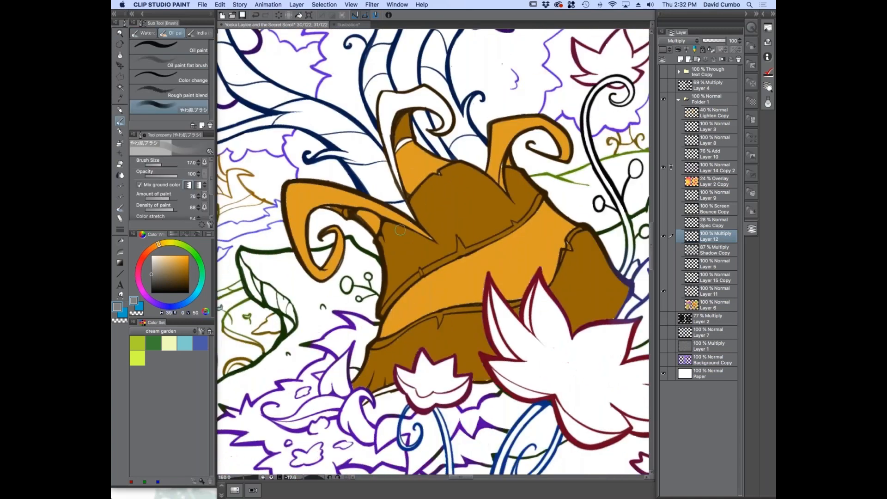
scroll(403, 235, "up", 3)
scroll(398, 232, "down", 3)
mouse_move(349, 310)
left_mouse_down()
mouse_move(324, 287)
mouse_move(319, 241)
left_mouse_up()
key("r")
left_click_drag(420, 105, 441, 159)
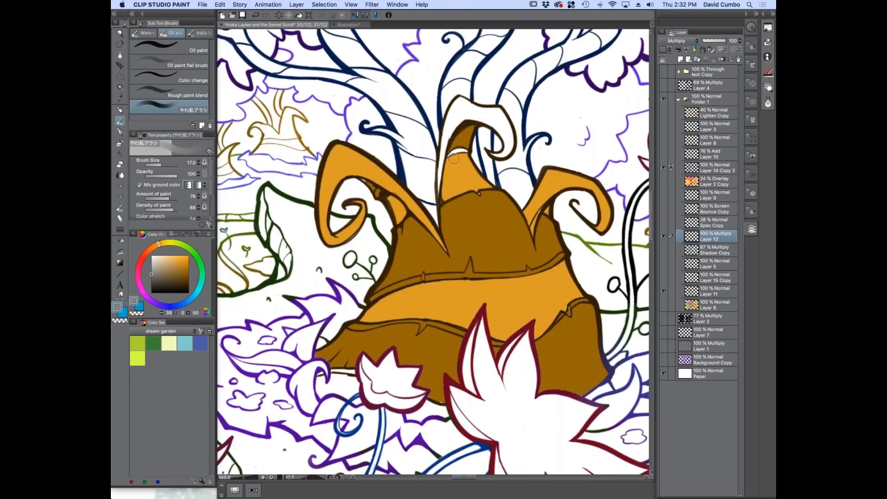
scroll(455, 160, "up", 2)
scroll(505, 187, "down", 1)
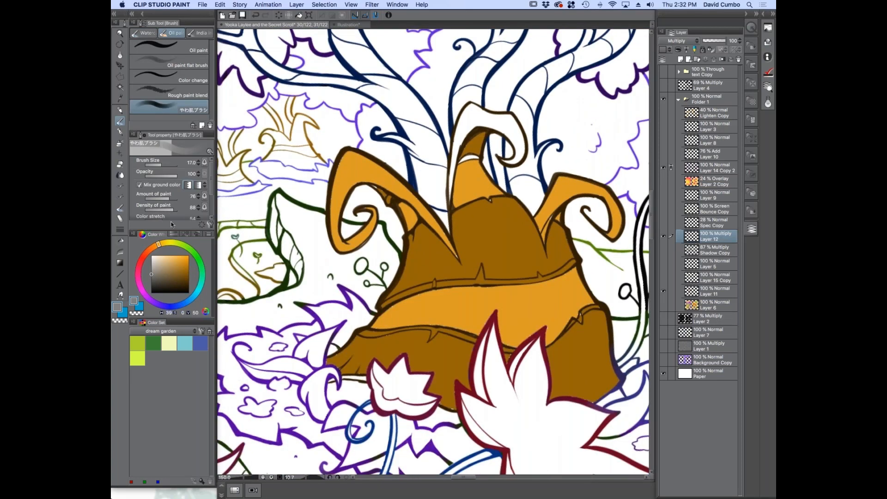
Brush soft grey shadows beneath the curled tips of the trunk's left and middle horns
scroll(482, 135, "up", 1)
mouse_move(482, 131)
left_mouse_down()
mouse_move(457, 156)
mouse_move(476, 155)
mouse_move(459, 174)
mouse_move(481, 164)
mouse_move(441, 162)
mouse_move(462, 168)
mouse_move(468, 158)
mouse_move(444, 163)
mouse_move(492, 176)
mouse_move(438, 194)
left_mouse_up()
key("super+minus")
mouse_move(344, 222)
left_mouse_down()
mouse_move(358, 204)
mouse_move(342, 184)
left_mouse_up()
key("super+plus")
key("bracketleft")
left_click_drag(381, 216, 386, 230)
Set the brush density to 11 and shade the trunk beneath the left horn down to its pointed base
scroll(176, 194, "down", 3)
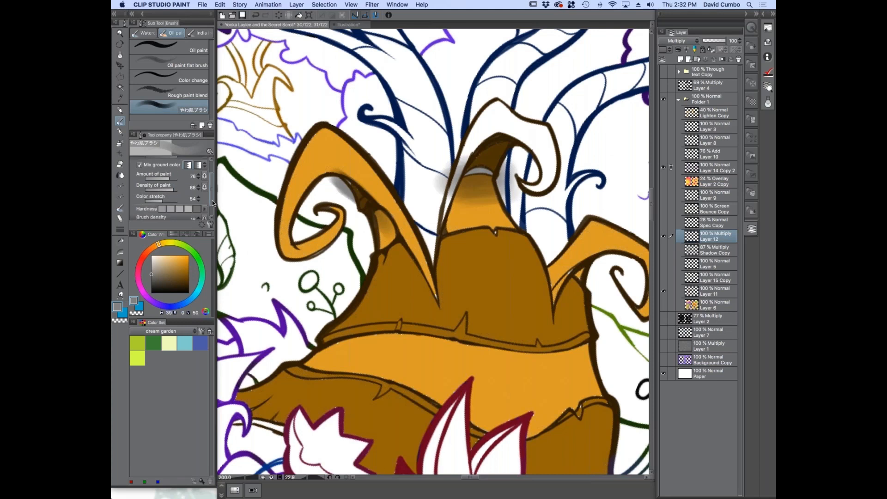
left_click_drag(150, 208, 147, 207)
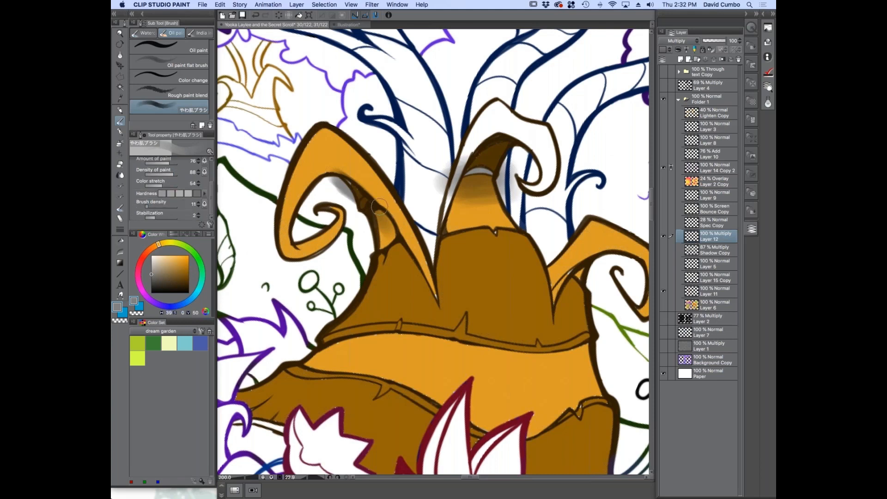
mouse_move(365, 205)
left_mouse_down()
mouse_move(381, 223)
mouse_move(374, 235)
mouse_move(392, 236)
left_mouse_up()
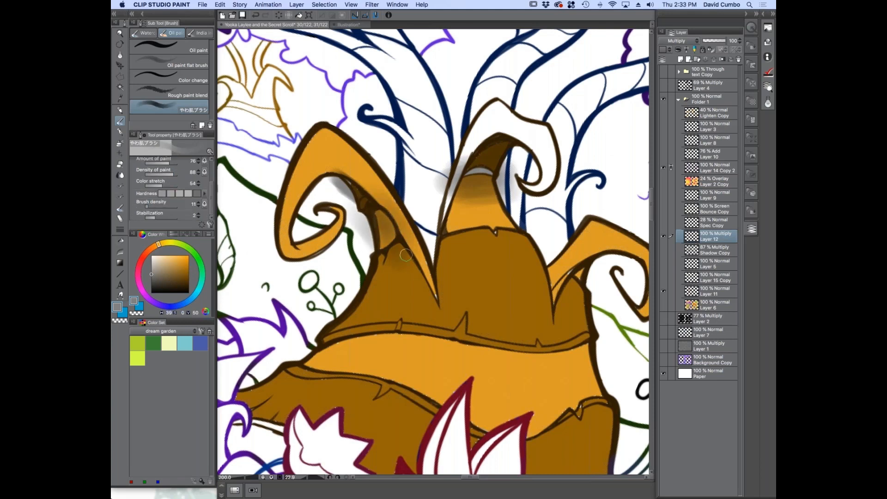
scroll(411, 256, "up", 2)
left_click_drag(420, 268, 473, 360)
key("bracketright")
mouse_move(432, 278)
left_mouse_down()
mouse_move(388, 225)
mouse_move(426, 273)
mouse_move(382, 283)
mouse_move(362, 192)
mouse_move(326, 148)
mouse_move(256, 104)
mouse_move(434, 299)
mouse_move(335, 286)
mouse_move(433, 304)
mouse_move(410, 287)
mouse_move(451, 330)
left_mouse_up()
key("bracketright")
key("bracketleft")
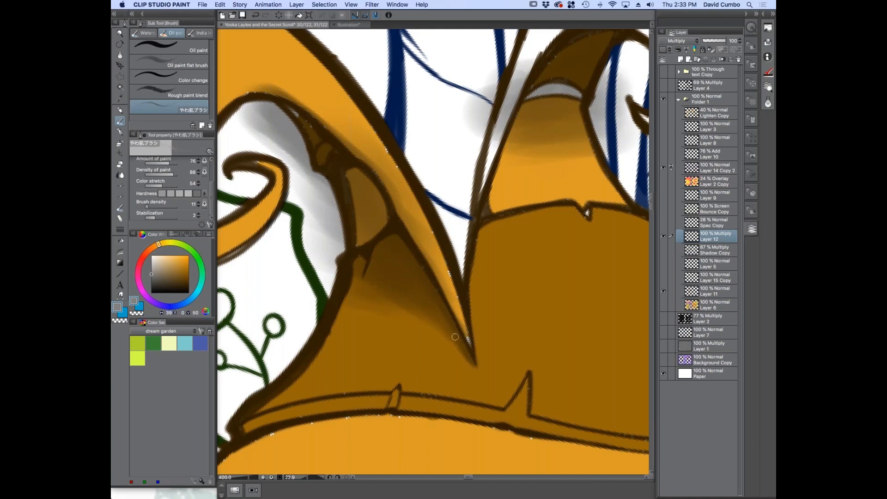
Shade the large triangular tear in the trunk's upper seam and extend a soft crease above its point
scroll(378, 298, "down", 5)
scroll(452, 324, "up", 5)
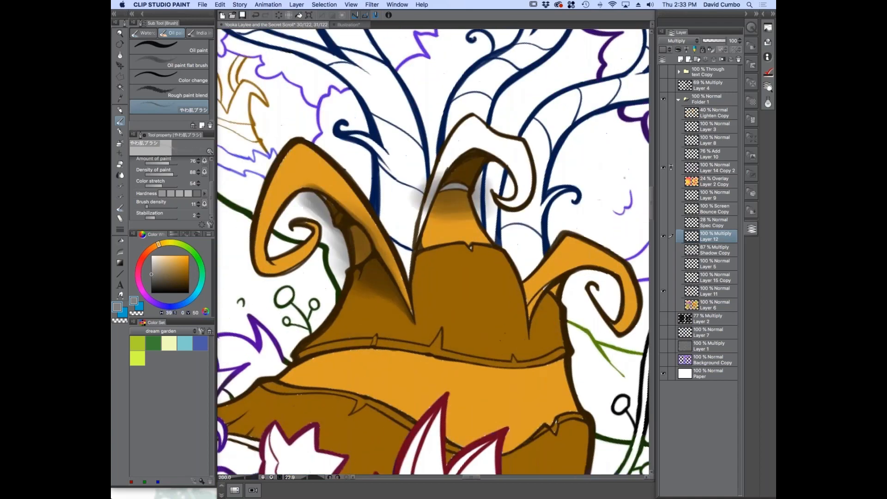
mouse_move(453, 335)
left_mouse_down()
mouse_move(447, 352)
mouse_move(458, 321)
left_mouse_up()
scroll(448, 332, "up", 3)
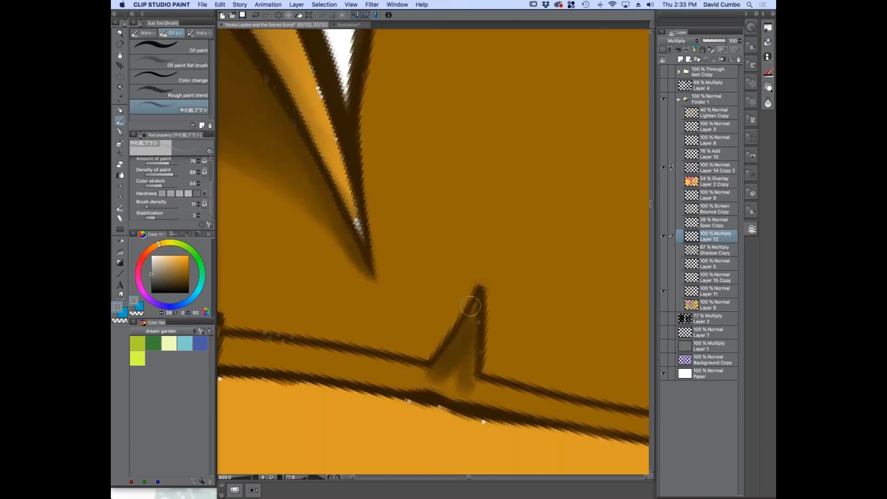
mouse_move(436, 342)
left_mouse_down()
mouse_move(456, 317)
mouse_move(428, 349)
mouse_move(478, 277)
mouse_move(456, 328)
mouse_move(479, 277)
mouse_move(481, 364)
mouse_move(486, 242)
mouse_move(471, 345)
left_mouse_up()
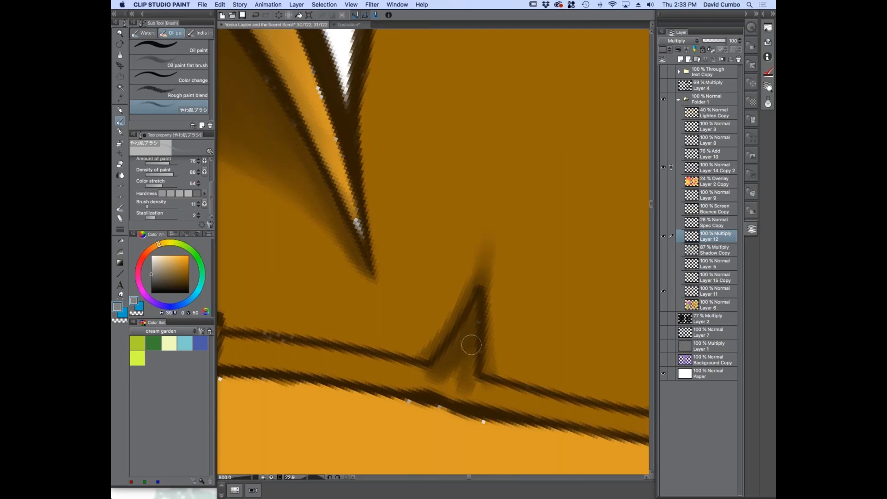
left_click_drag(490, 199, 483, 246)
scroll(435, 279, "down", 5)
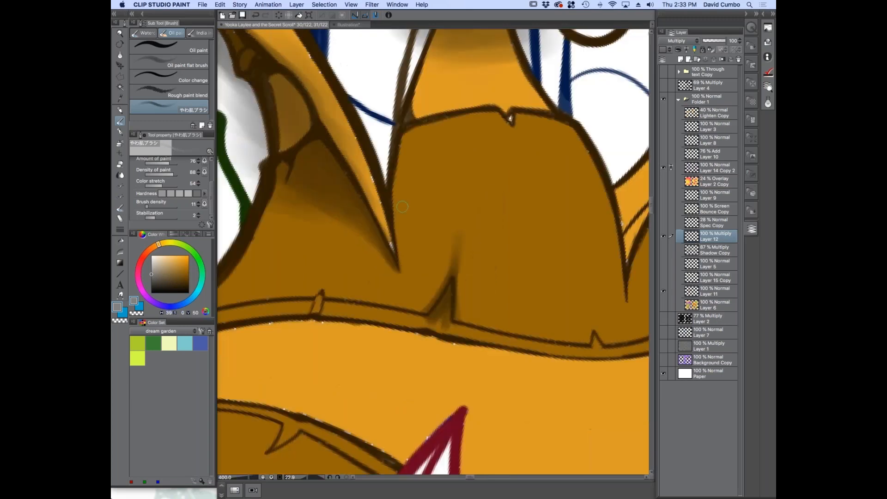
Darken the trunk's upper seam band and begin a soft shadow along its underside on the orange strip
scroll(341, 283, "up", 4)
mouse_move(465, 199)
left_mouse_down()
mouse_move(460, 268)
mouse_move(445, 280)
mouse_move(437, 268)
mouse_move(324, 259)
mouse_move(331, 224)
mouse_move(311, 258)
mouse_move(255, 263)
left_mouse_up()
left_click_drag(256, 264, 316, 258)
left_click_drag(450, 281, 515, 294)
mouse_move(515, 294)
left_mouse_down()
mouse_move(384, 285)
mouse_move(478, 298)
mouse_move(472, 294)
left_mouse_up()
scroll(439, 297, "down", 3)
scroll(439, 297, "up", 1)
scroll(471, 295, "up", 4)
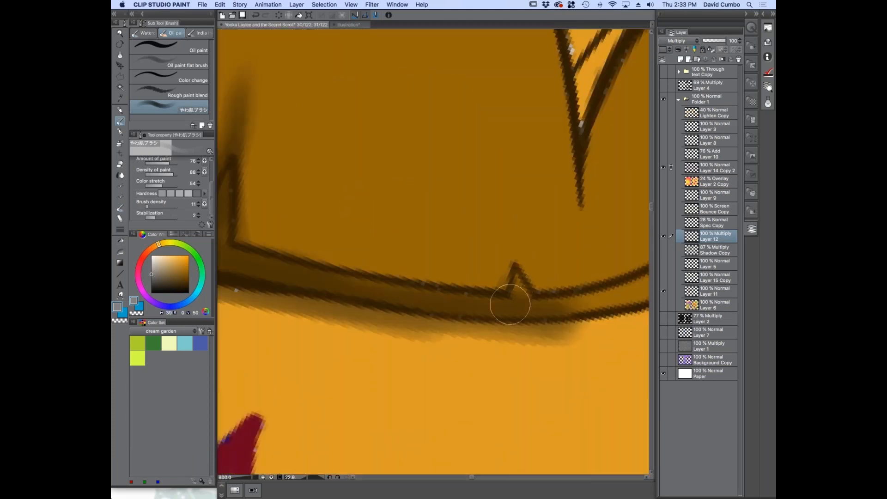
Extend the seam band's shading and the shadow below it across the full width of the trunk
scroll(458, 299, "down", 2)
left_click_drag(583, 274, 499, 299)
mouse_move(557, 291)
left_mouse_down()
mouse_move(480, 311)
mouse_move(581, 297)
mouse_move(522, 310)
mouse_move(500, 302)
left_mouse_up()
scroll(307, 288, "down", 2)
left_click_drag(296, 295, 429, 287)
scroll(429, 288, "up", 2)
left_click_drag(412, 255, 280, 275)
left_click_drag(281, 274, 384, 253)
mouse_move(263, 291)
left_mouse_down()
mouse_move(422, 276)
mouse_move(505, 284)
left_mouse_up()
left_click_drag(299, 280, 472, 277)
scroll(419, 270, "down", 2)
scroll(396, 287, "up", 1)
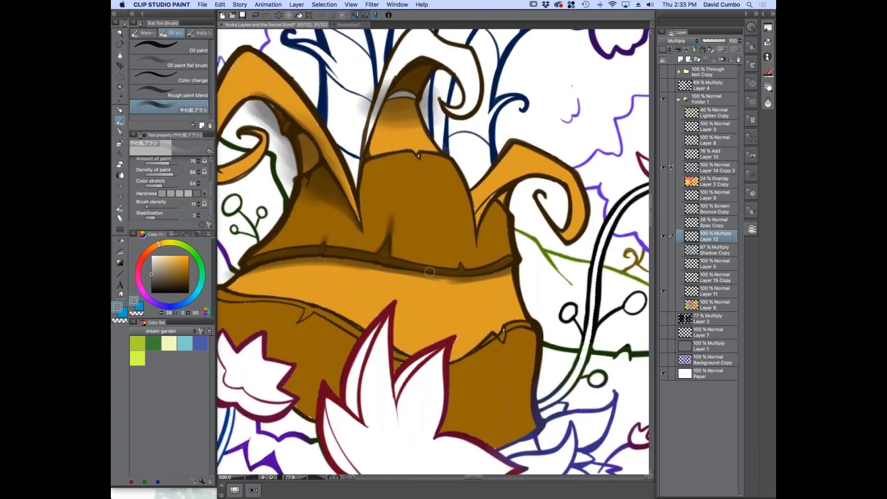
Deepen and smooth the shadow where the upper seam overhangs the orange strip
scroll(424, 263, "up", 1)
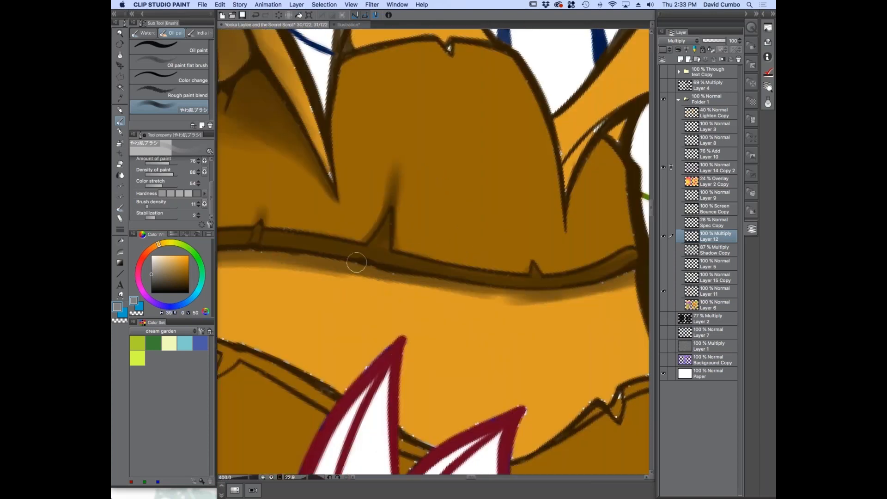
mouse_move(345, 265)
left_mouse_down()
mouse_move(536, 296)
mouse_move(317, 257)
mouse_move(469, 290)
mouse_move(563, 293)
left_mouse_up()
scroll(386, 318, "down", 2)
scroll(366, 328, "up", 2)
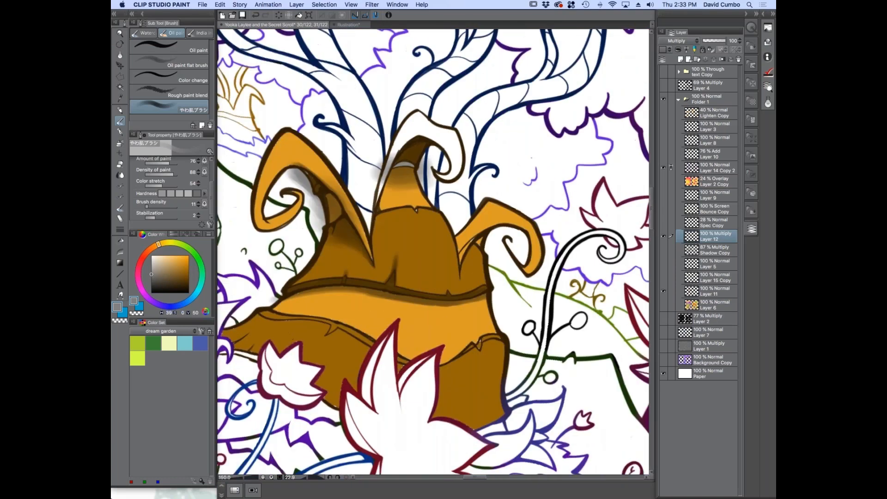
left_click_drag(362, 289, 480, 305)
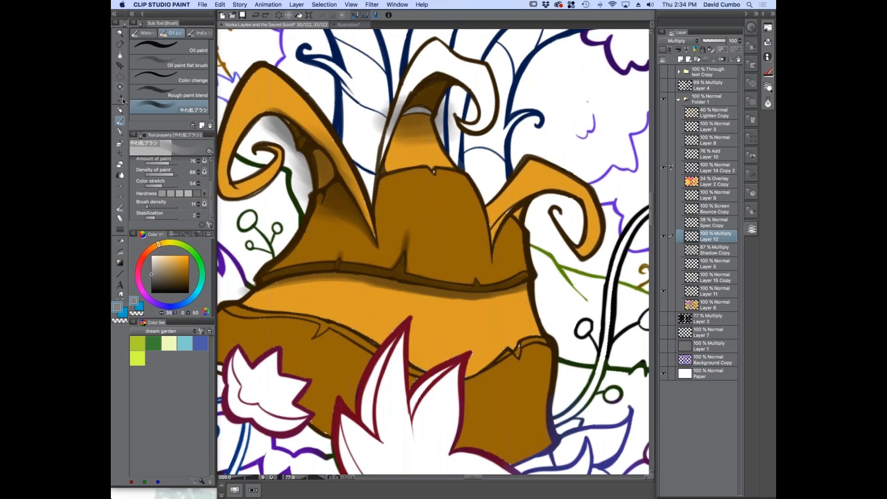
Auto-select the trunk's orange middle strip from the reference layer and hide the selection border
left_click(120, 87)
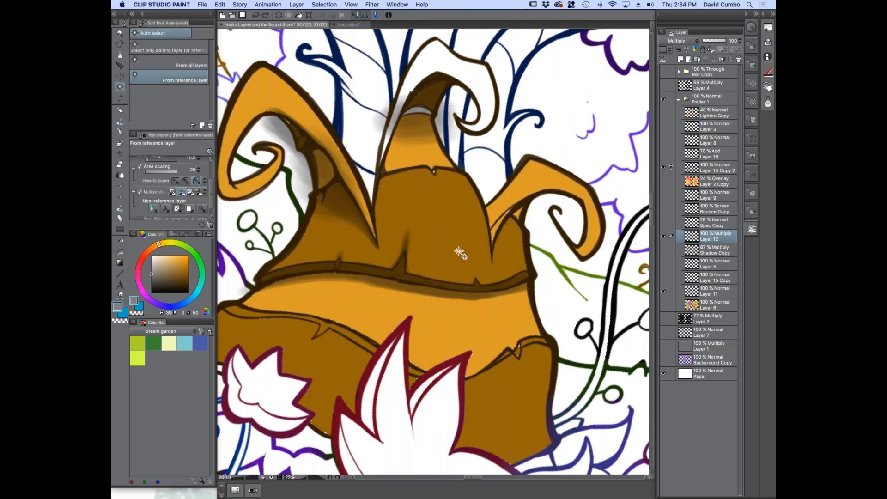
left_click(435, 302)
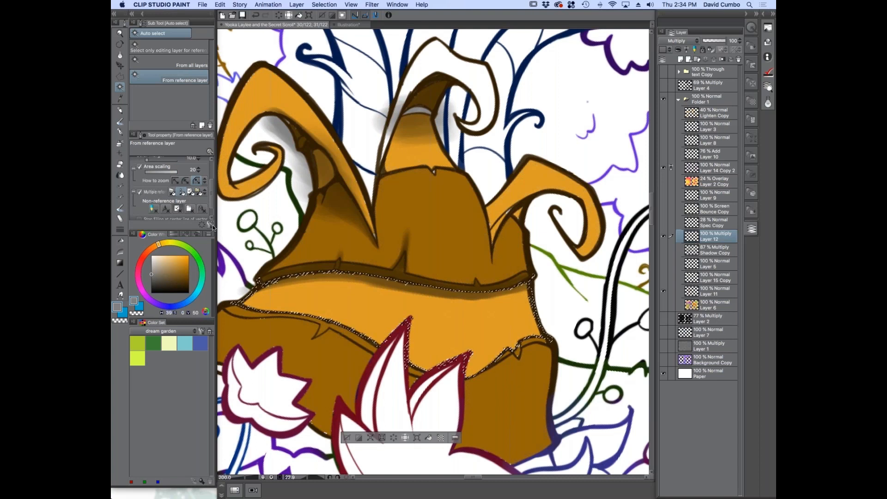
left_click_drag(193, 231, 233, 221)
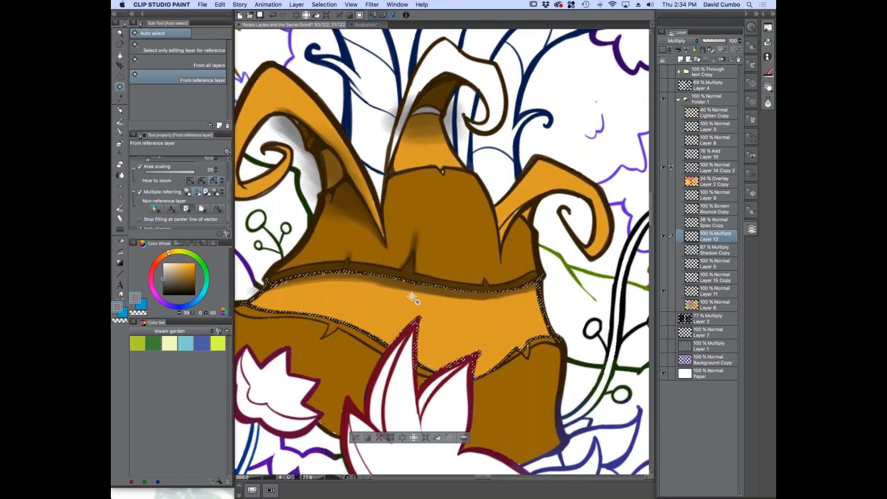
left_click(360, 16)
left_click_drag(298, 322, 331, 262)
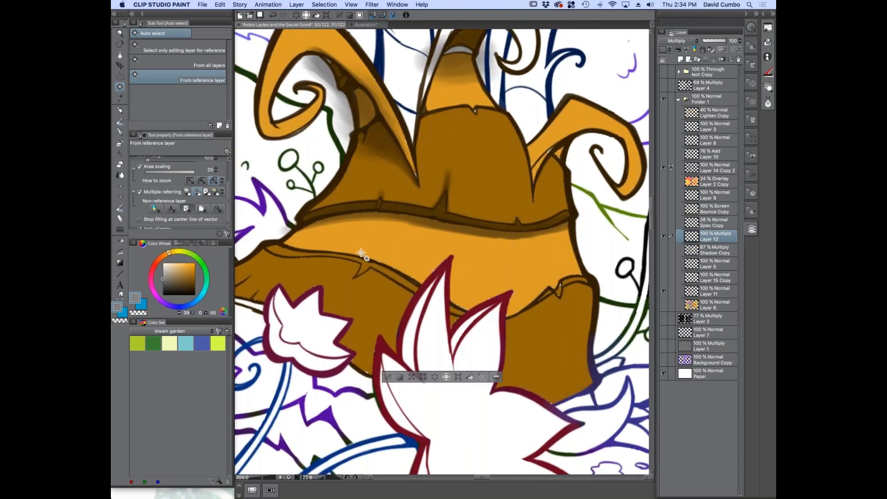
Brush a broad soft grey shadow along the upper edge of the selected orange strip
left_click(120, 122)
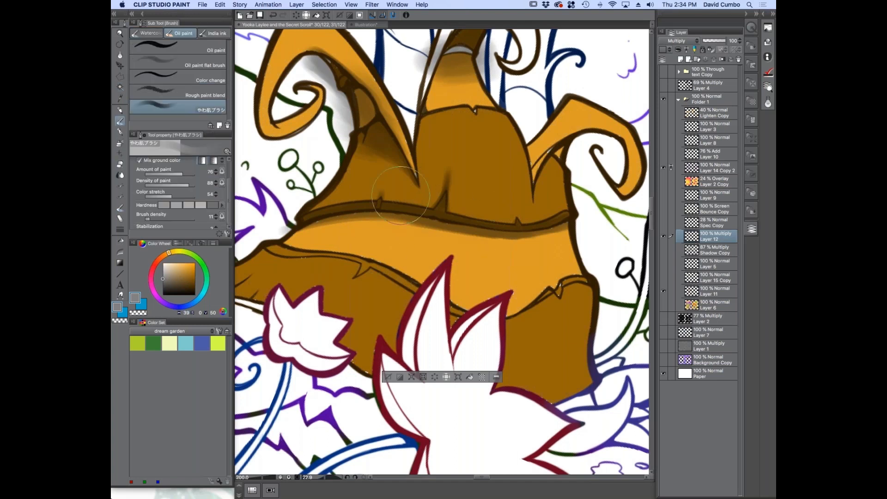
left_click_drag(431, 212, 588, 208)
left_click_drag(480, 213, 558, 219)
left_click_drag(324, 200, 459, 230)
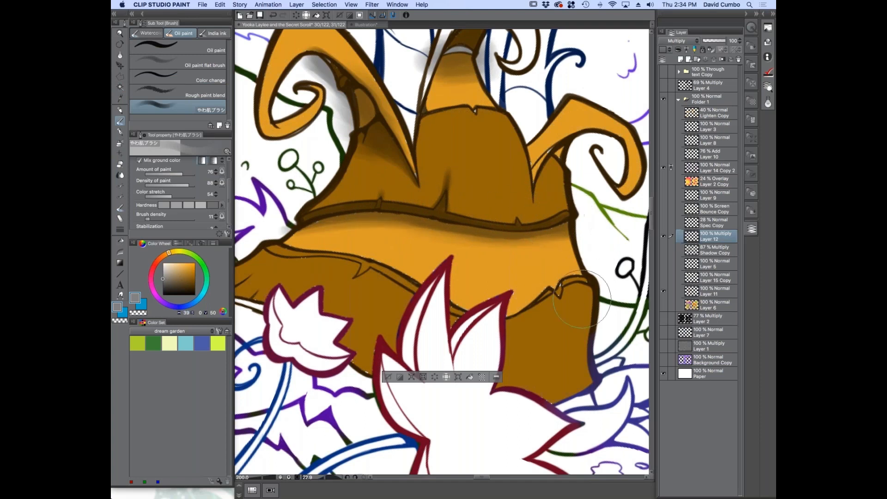
Shade the lower edge of the orange strip with soft grey strokes and clear the selection
left_click_drag(548, 305, 442, 343)
left_click_drag(531, 319, 409, 337)
left_click_drag(471, 329, 364, 289)
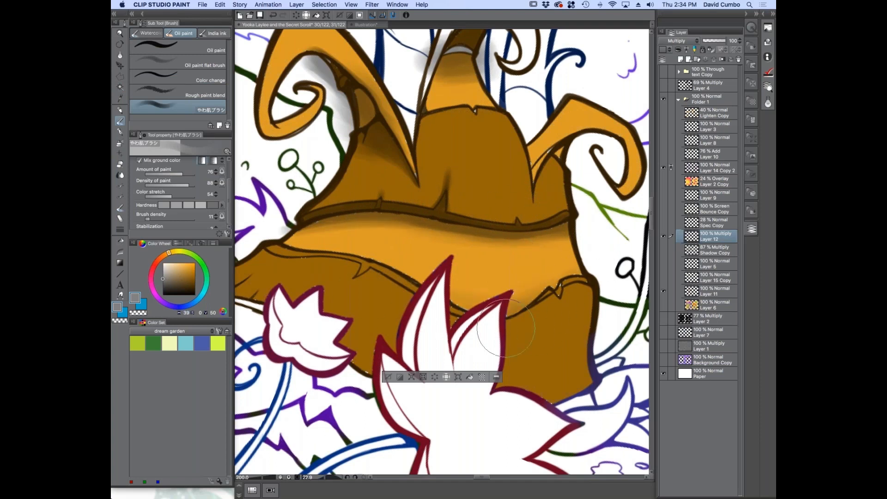
left_click_drag(466, 326, 399, 308)
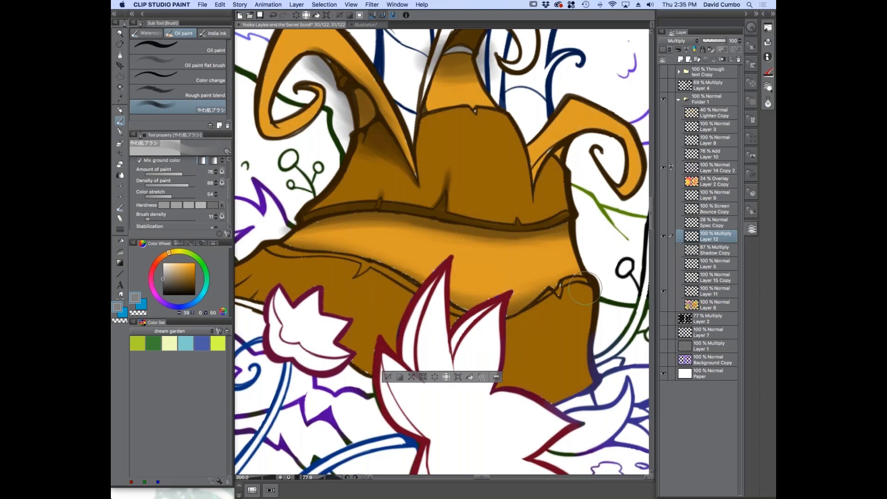
key("super+d")
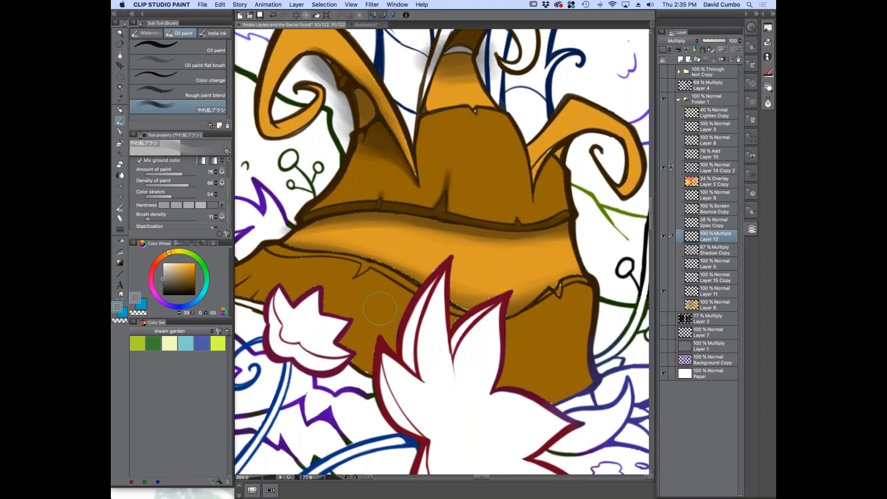
scroll(380, 308, "down", 8)
scroll(390, 284, "up", 7)
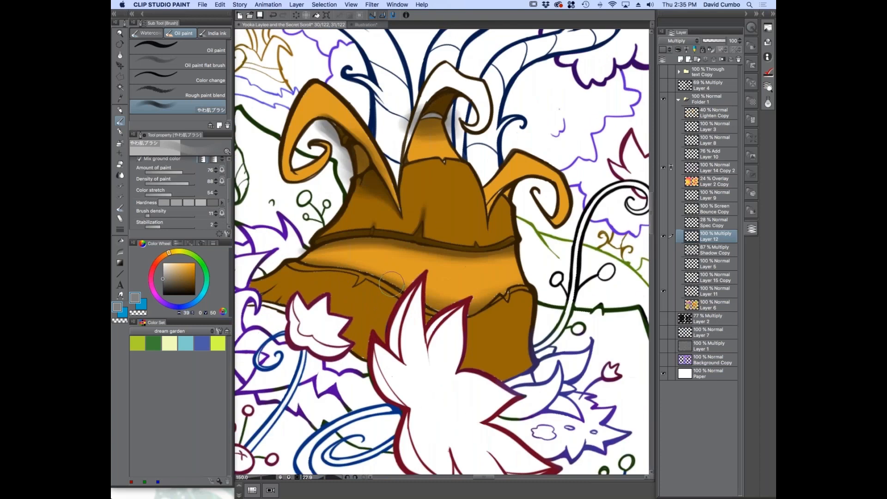
scroll(381, 292, "up", 2)
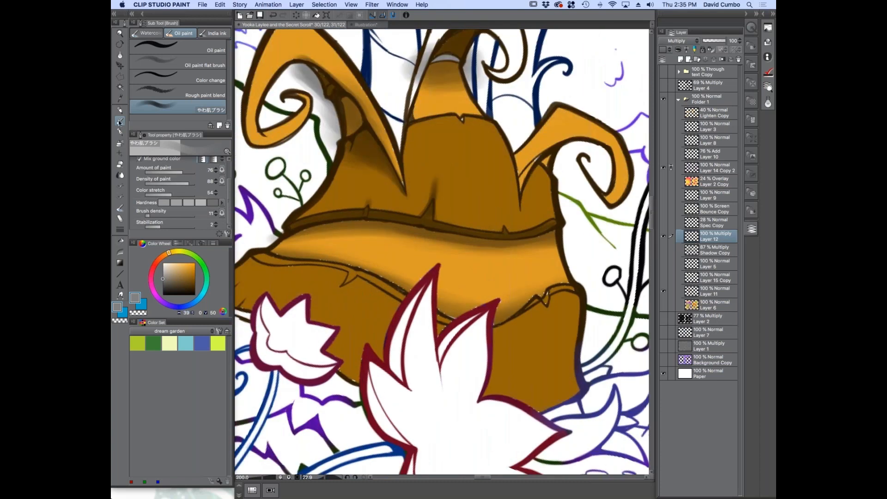
Auto-select the trunk's brown lower band on both sides of the large flower from the reference layer and hide the selection border
left_click(119, 88)
left_click(359, 307)
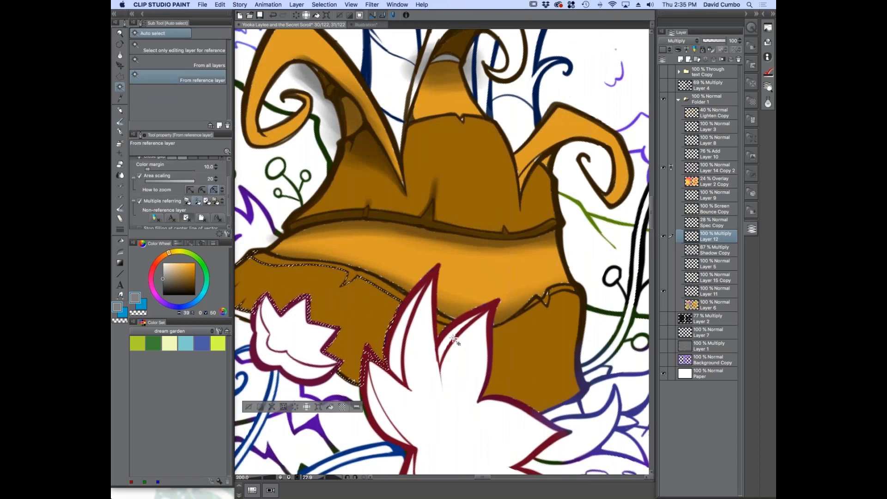
left_click(500, 343, "shift")
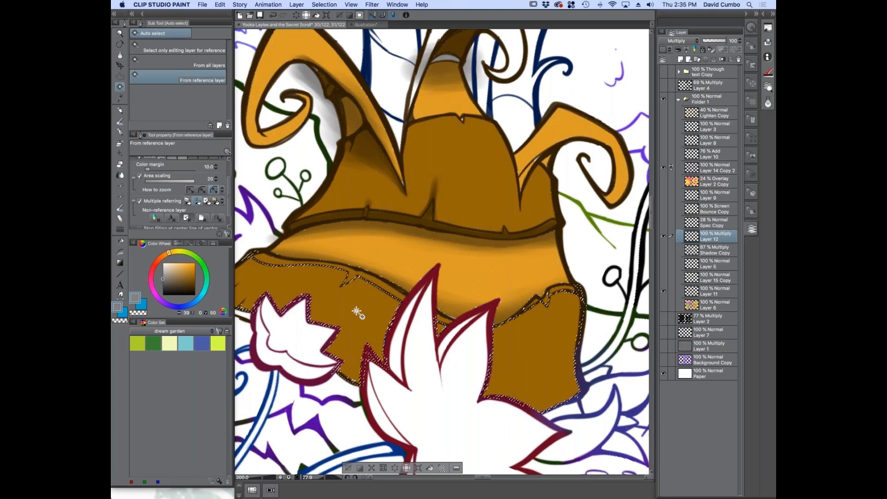
key("super+d")
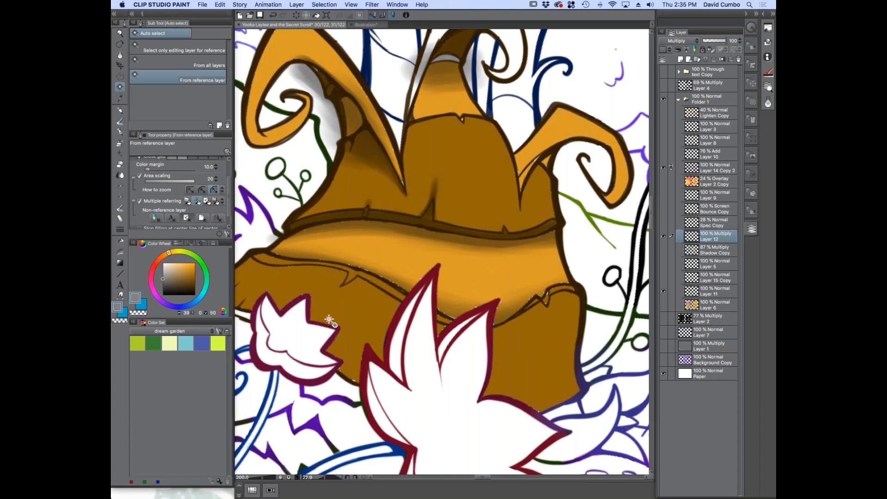
left_click(367, 318)
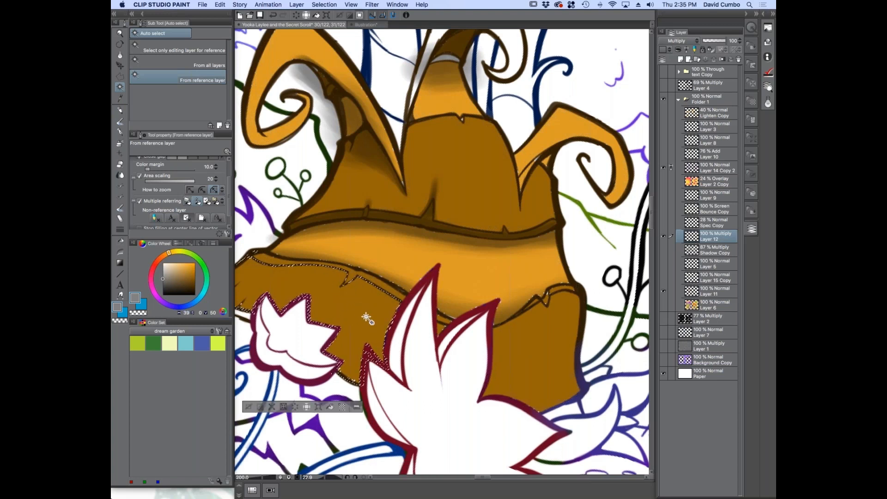
left_click(440, 328)
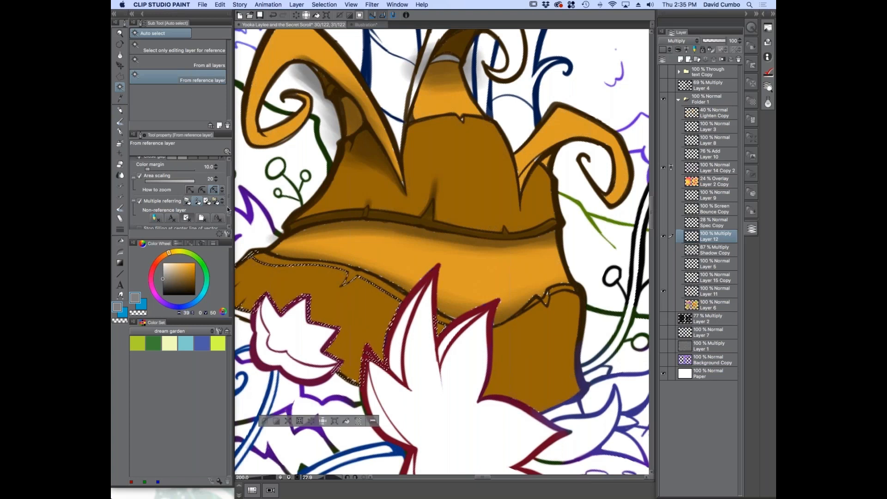
scroll(198, 180, "up", 3)
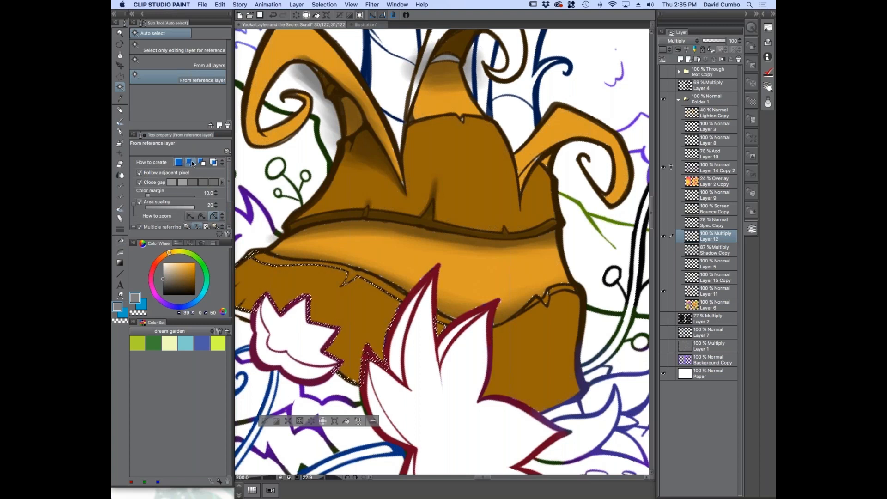
left_click(519, 356)
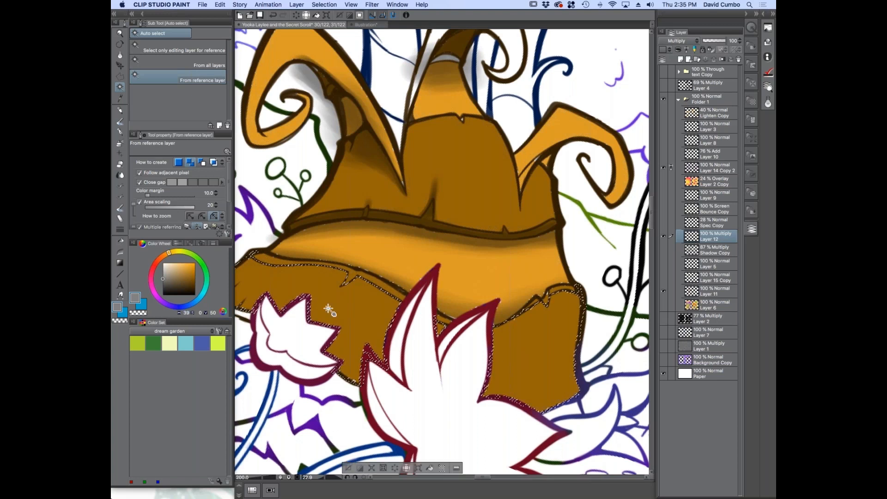
scroll(331, 313, "down", 1)
left_click_drag(332, 313, 365, 282)
left_click(360, 16)
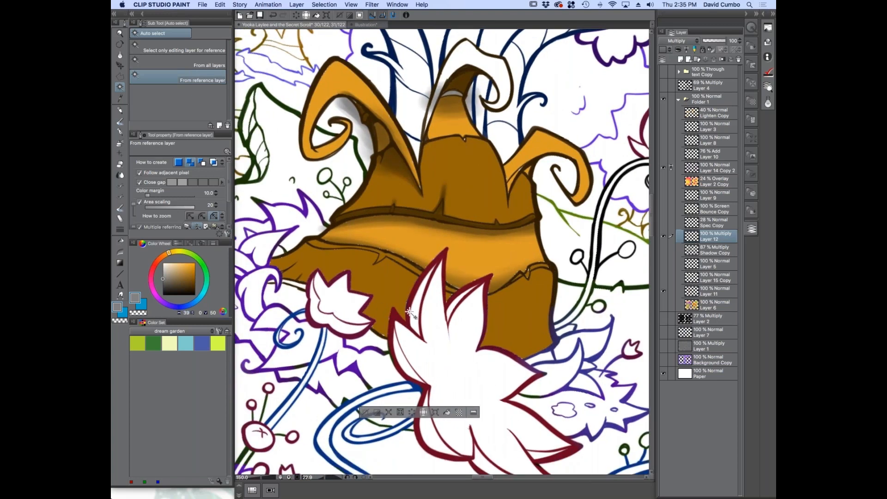
Brush broad soft grey shadows across the selected brown lower band, beneath its seam and to the right of the flower
scroll(409, 313, "up", 1)
key("b")
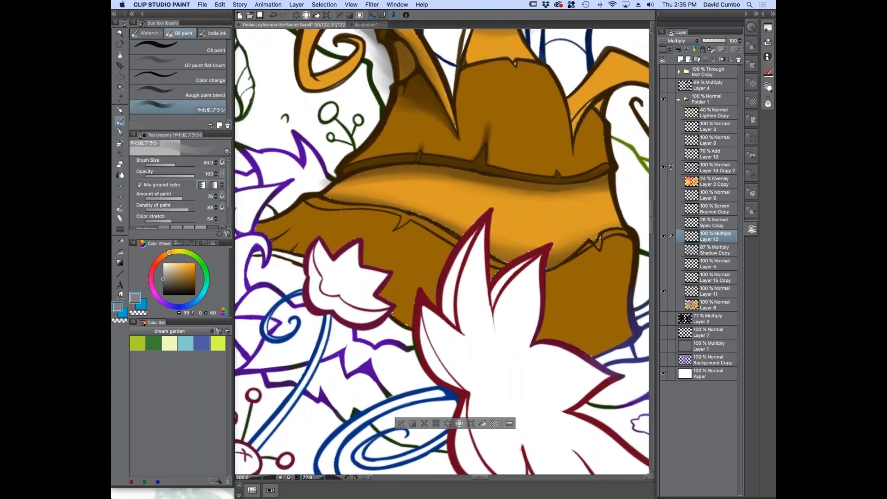
key("bracketright")
key("bracketright")
key("bracketright")
left_click_drag(324, 205, 461, 239)
mouse_move(541, 291)
left_mouse_down()
mouse_move(611, 249)
mouse_move(615, 287)
mouse_move(628, 298)
left_mouse_up()
Build up the soft shadow beneath the lower seam with varied brush sizes and clear the selection
scroll(430, 329, "down", 1)
key("bracketleft")
key("bracketleft")
key("bracketleft")
key("bracketleft")
key("bracketleft")
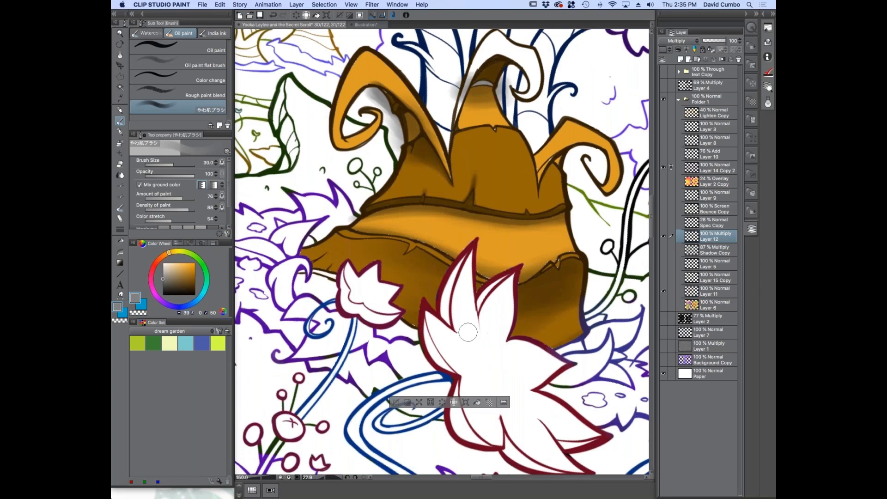
key("bracketright")
key("bracketright")
key("bracketright")
key("bracketright")
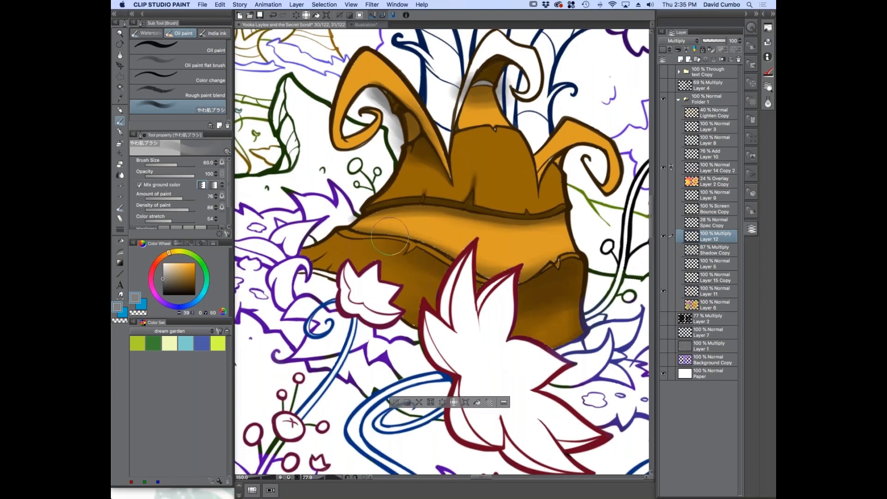
key("bracketleft")
key("bracketleft")
key("bracketleft")
key("bracketleft")
mouse_move(345, 221)
left_mouse_down()
mouse_move(373, 229)
mouse_move(365, 222)
mouse_move(391, 210)
left_mouse_up()
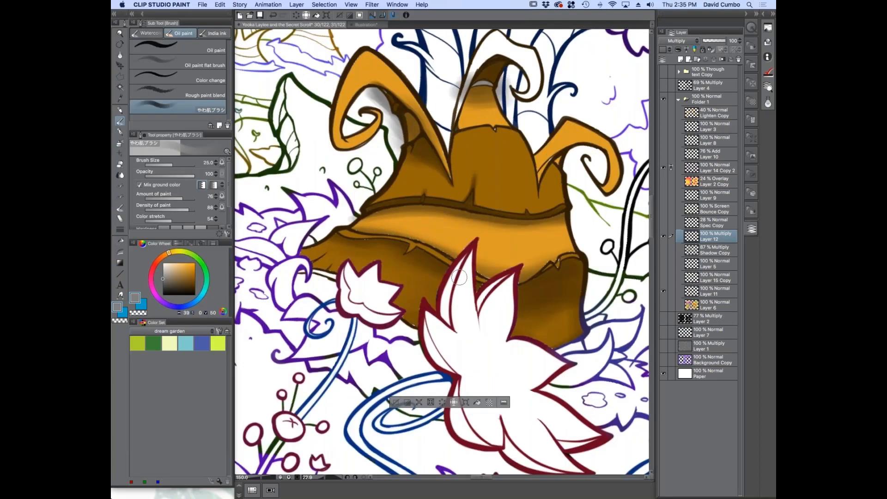
key("bracketright")
key("bracketright")
key("bracketright")
key("bracketright")
key("bracketright")
key("bracketright")
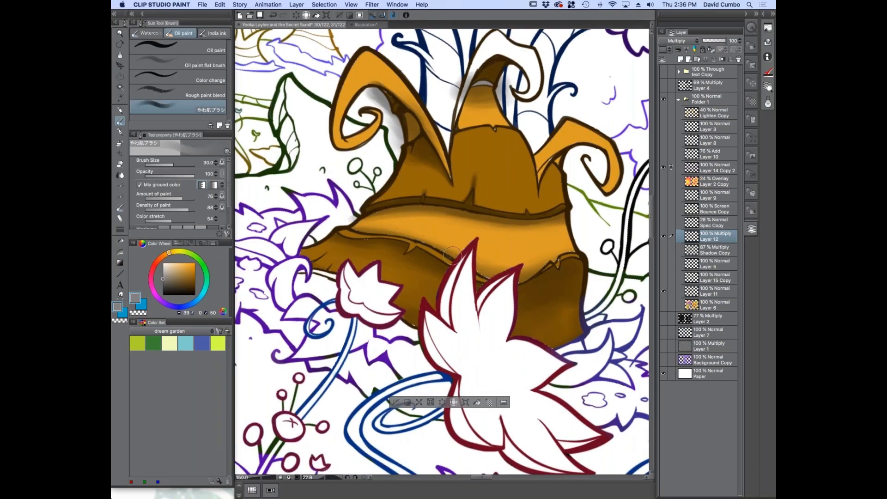
scroll(452, 253, "up", 1)
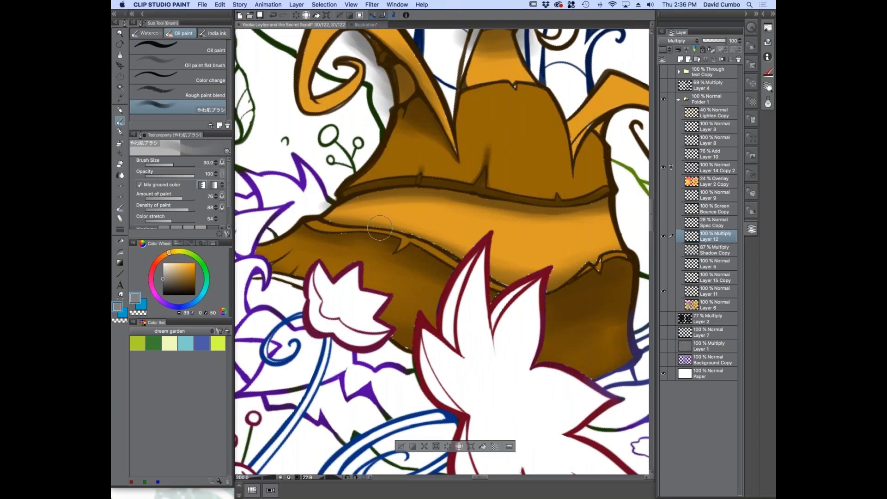
scroll(344, 242, "up", 2)
key("super+d")
Add fine shadow touches around the notch and along the lower seam with a brush of about size 8
key("bracketleft")
key("bracketleft")
key("bracketleft")
left_click_drag(444, 238, 425, 264)
key("bracketright")
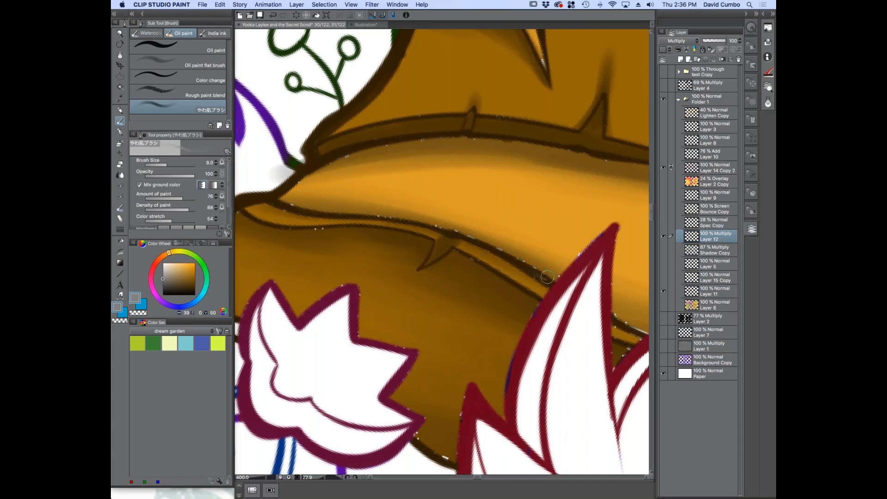
key("ctrl+minus")
left_click_drag(458, 316, 408, 298)
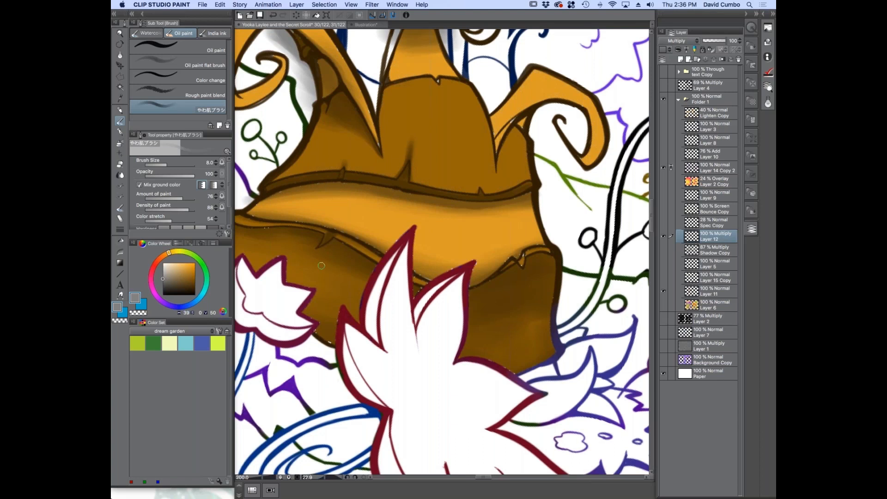
Shade the trunk's left curled horn with soft grey strokes along its inner curve
scroll(321, 265, "down", 5)
scroll(365, 134, "up", 4)
mouse_move(365, 134)
left_mouse_down()
mouse_move(407, 238)
mouse_move(360, 166)
mouse_move(320, 177)
mouse_move(318, 226)
mouse_move(360, 237)
mouse_move(351, 247)
mouse_move(309, 222)
mouse_move(328, 257)
left_mouse_up()
scroll(407, 238, "up", 1)
key("]")
key("]")
key("]")
key("]")
key("]")
key("]")
left_click_drag(325, 198, 328, 251)
key("[")
key("[")
key("[")
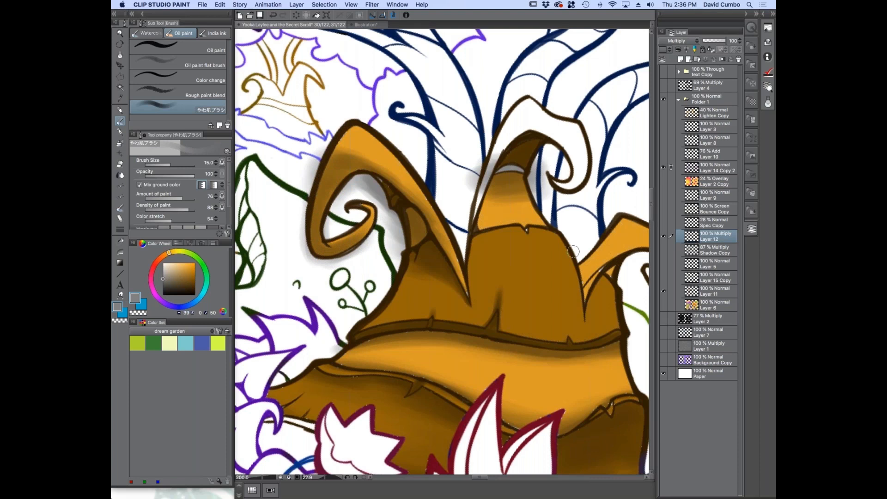
Shade the right curled horn and its base with soft grey strokes at brush size 15
key("super+minus")
left_click_drag(384, 294, 287, 283)
key("super+plus")
mouse_move(535, 238)
left_mouse_down()
mouse_move(489, 233)
mouse_move(460, 277)
mouse_move(465, 261)
left_mouse_up()
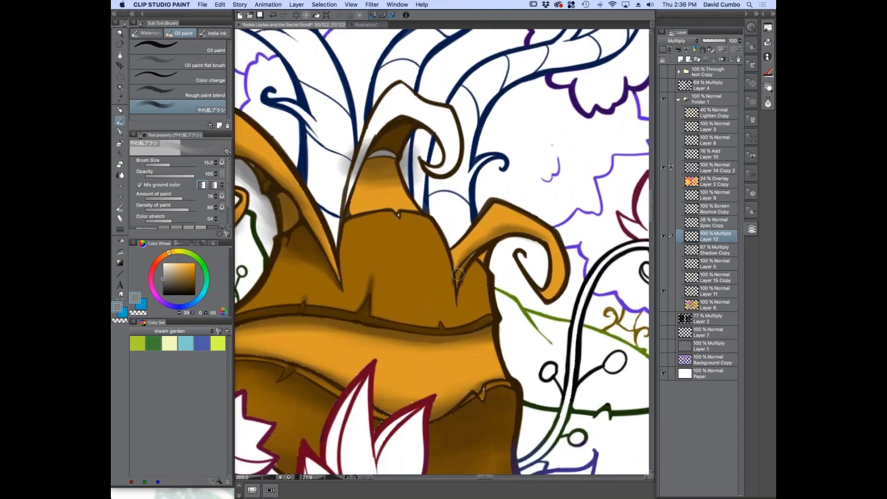
mouse_move(514, 227)
left_mouse_down()
mouse_move(543, 235)
mouse_move(559, 262)
mouse_move(554, 293)
mouse_move(517, 271)
left_mouse_up()
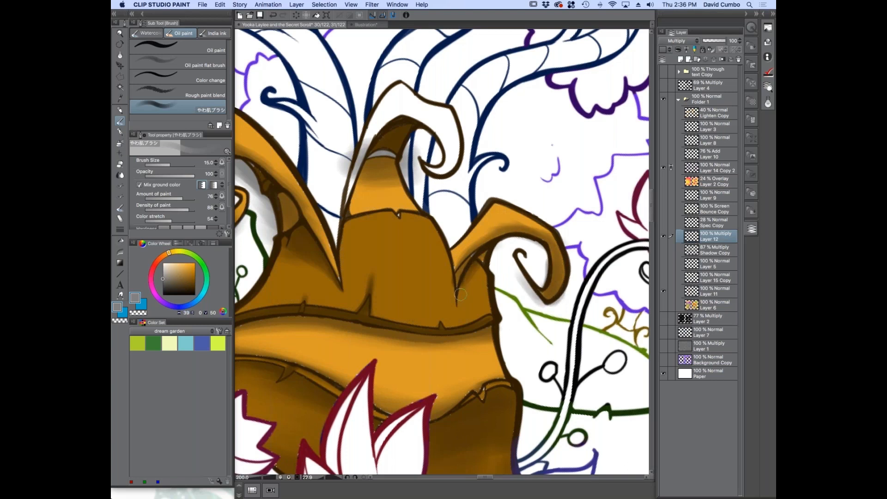
scroll(392, 268, "down", 2)
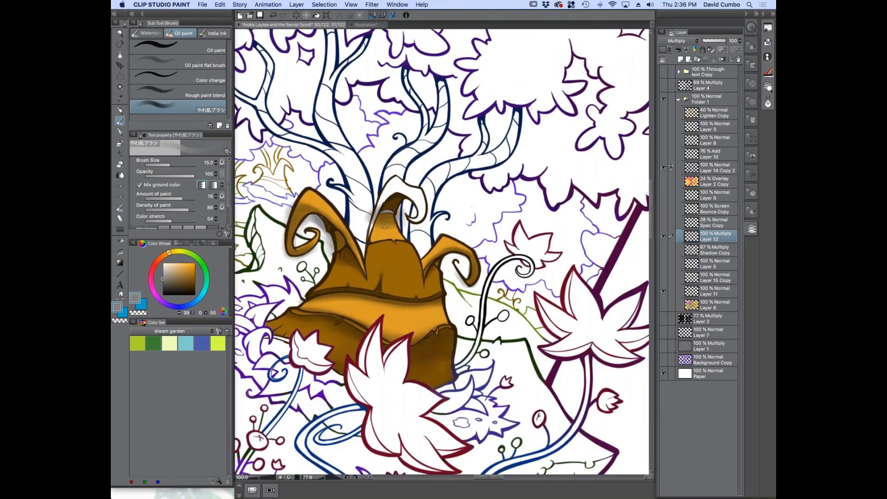
Touch up the middle peak's seam with a size 5 brush and shade its white curled tip with soft grey strokes
scroll(442, 248, "up", 2)
key("bracketleft")
key("bracketleft")
key("bracketleft")
key("bracketleft")
key("bracketleft")
left_click_drag(419, 294, 411, 316)
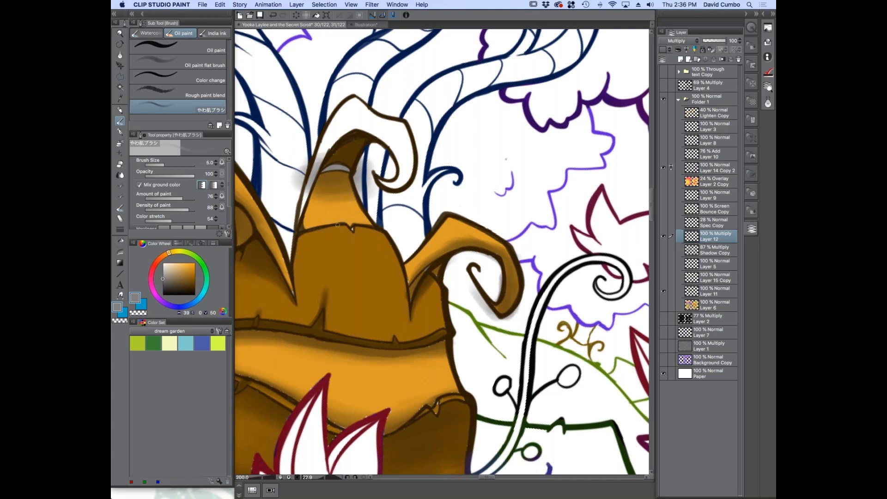
key("bracketright")
key("bracketright")
key("bracketright")
key("bracketright")
mouse_move(363, 123)
left_mouse_down()
mouse_move(393, 153)
mouse_move(380, 138)
mouse_move(338, 134)
mouse_move(312, 170)
mouse_move(347, 124)
mouse_move(381, 139)
mouse_move(398, 156)
mouse_move(392, 171)
mouse_move(410, 177)
mouse_move(365, 175)
left_mouse_up()
key("bracketright")
key("bracketright")
key("bracketright")
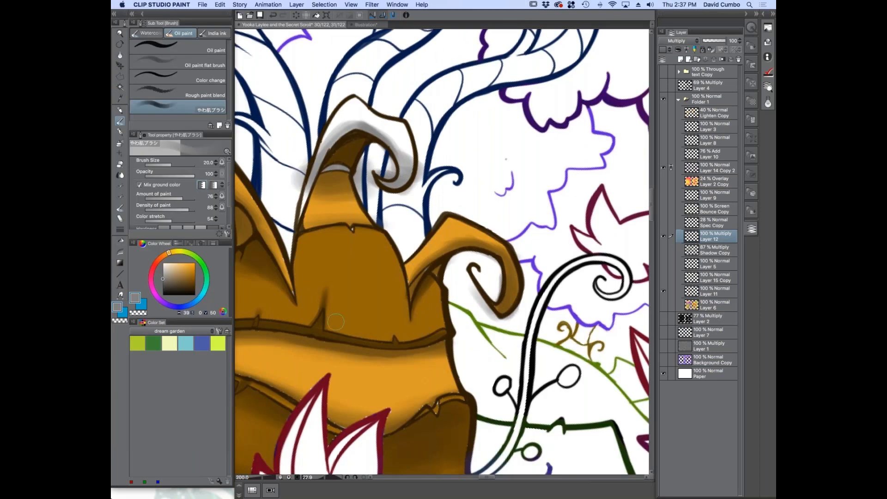
Examine the finished bounce light and specular effects on the trunk by temporarily showing the Bounce Copy and Spec Copy layers
key("super+minus")
key("super+minus")
key("super+minus")
key("super+plus")
key("super+plus")
key("super+plus")
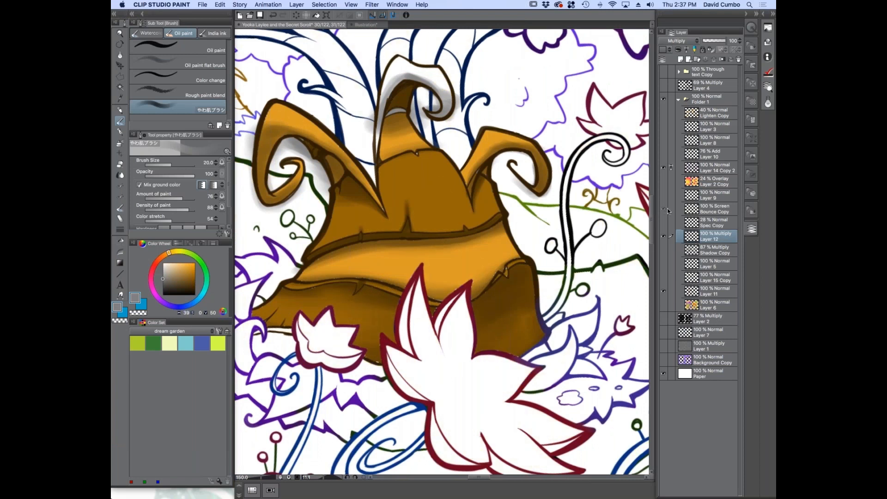
left_click(665, 209)
left_click(663, 210)
left_click(662, 223)
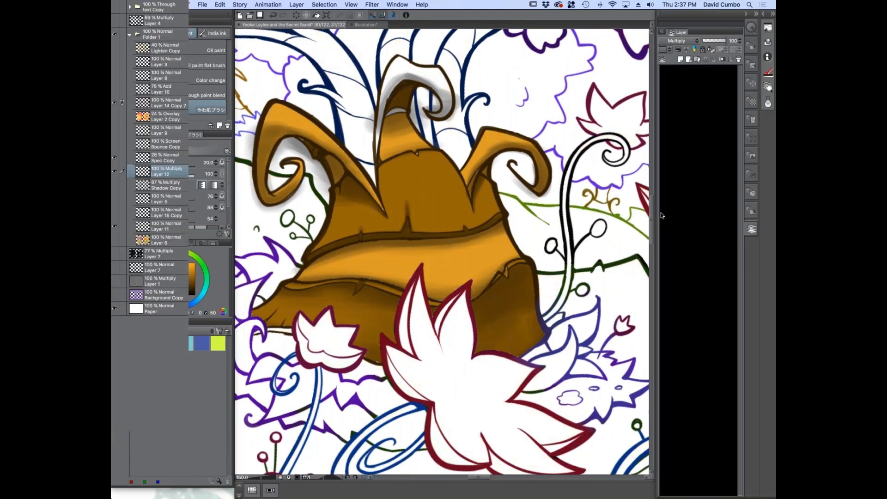
left_click(662, 222)
left_click(662, 210)
left_click(662, 210)
left_click(662, 210)
left_click(663, 211)
left_click(662, 210)
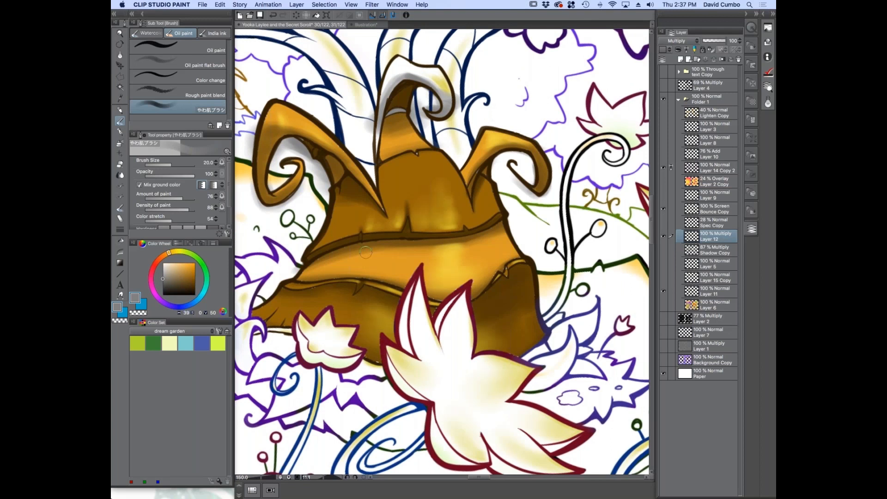
scroll(321, 293, "down", 5)
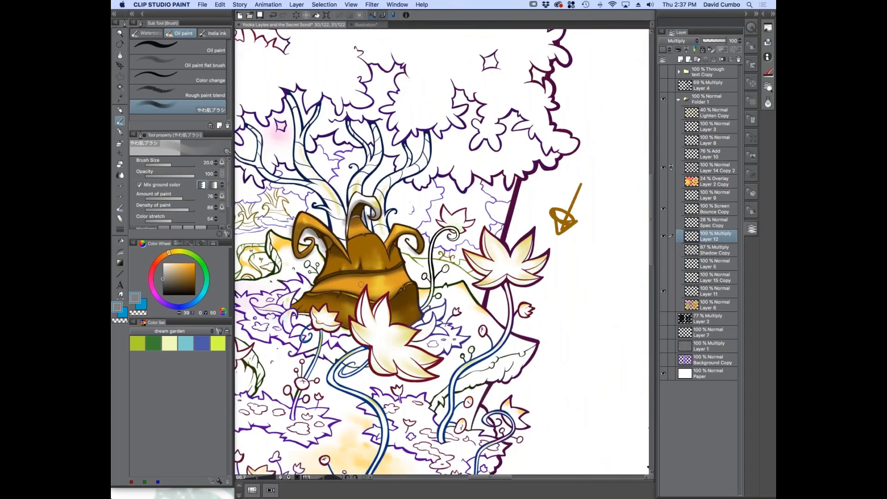
scroll(361, 284, "up", 4)
scroll(415, 240, "down", 2)
scroll(450, 218, "up", 3)
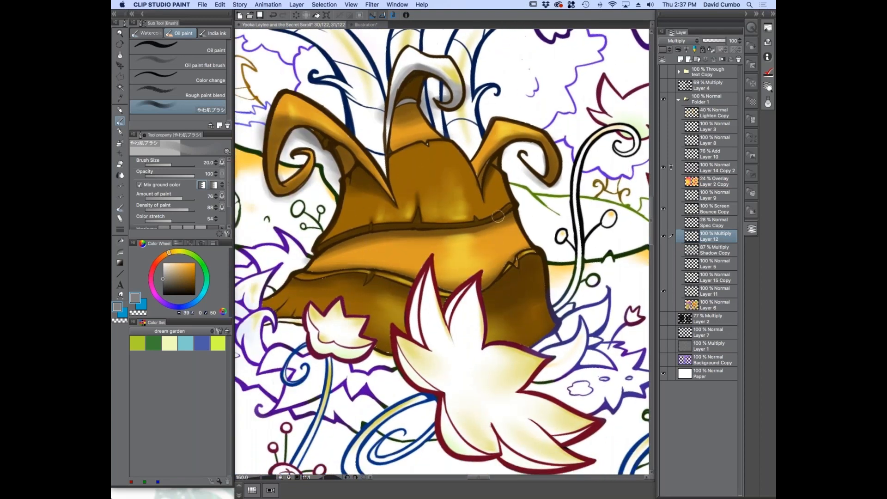
left_click(662, 208)
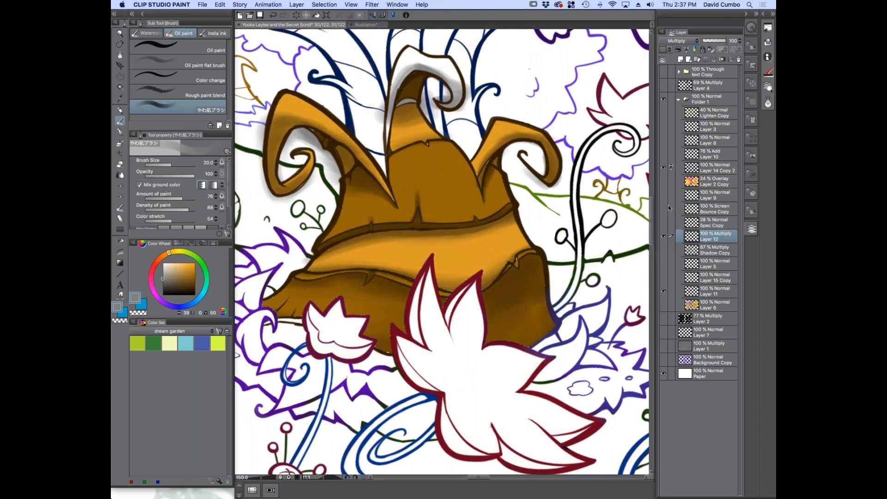
Add a new raster layer above Layer 12, set it to Screen, and choose a warm yellow (H 48, S 73, V 94)
left_click(681, 59)
left_click(660, 110)
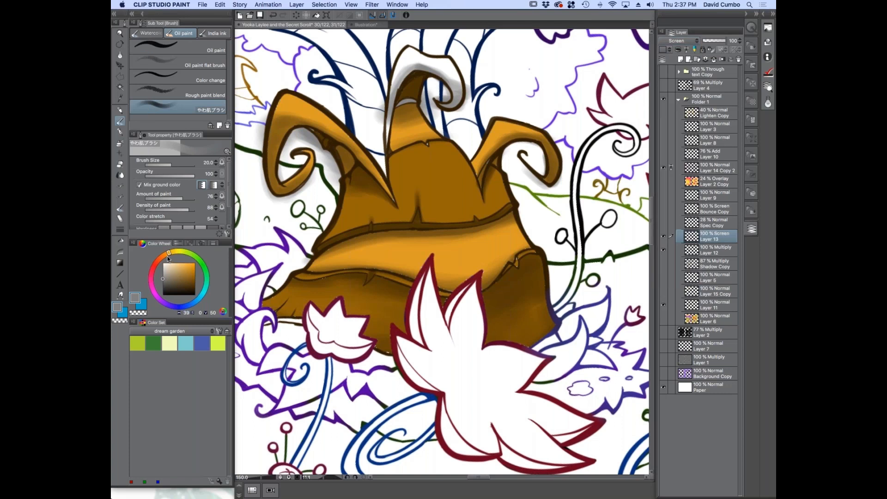
left_click_drag(172, 253, 182, 265)
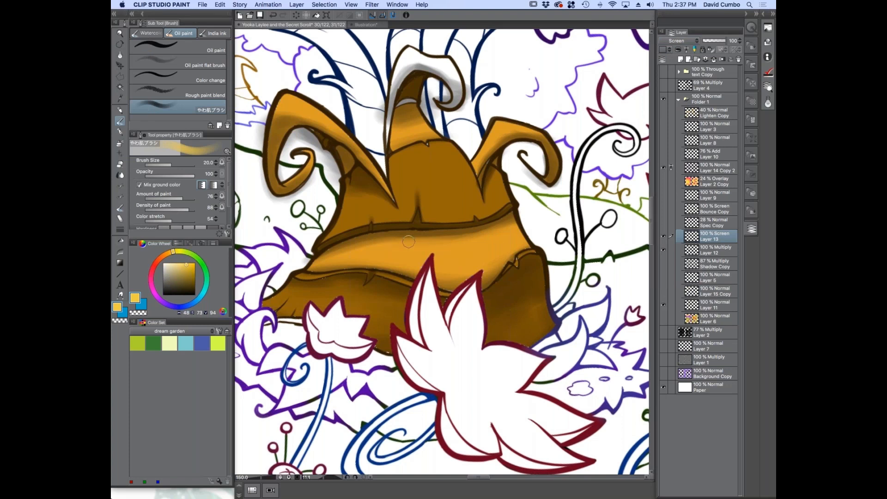
Paint a soft yellow bounce-light patch down the orange middle strip above the large flower at brush size 20
left_click_drag(424, 243, 428, 244)
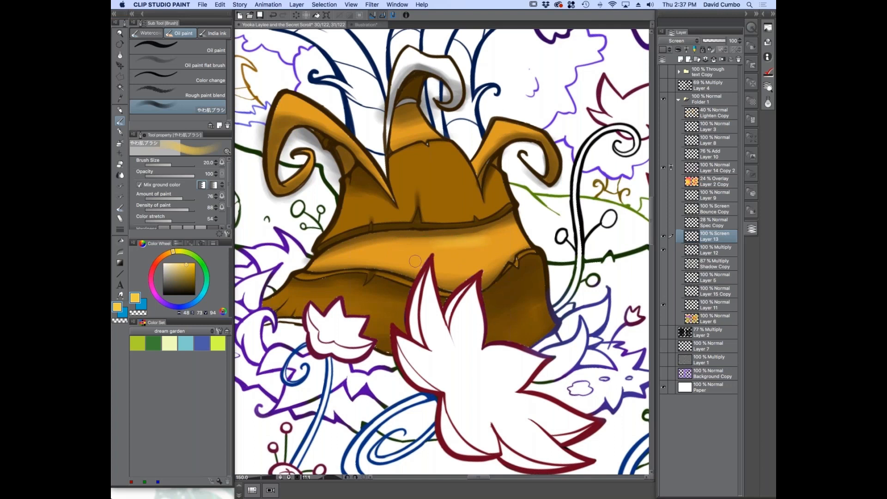
key("super+plus")
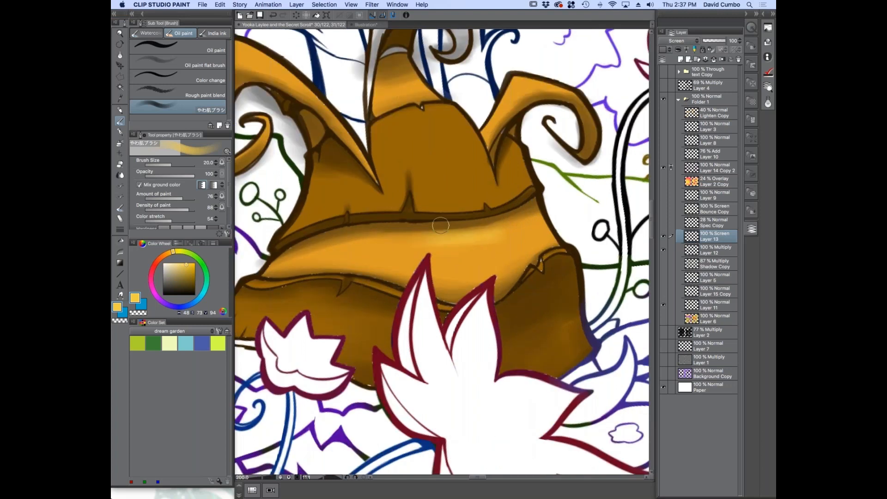
mouse_move(437, 238)
left_mouse_down()
mouse_move(480, 242)
mouse_move(460, 281)
mouse_move(490, 274)
mouse_move(467, 290)
left_mouse_up()
key("super+minus")
key("super+minus")
key("super+minus")
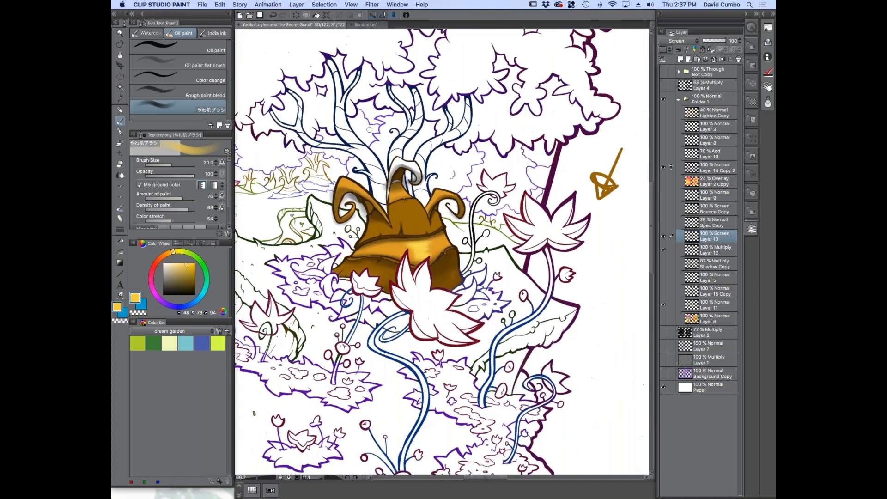
Brighten the upper edge of the yellow patch beneath the seam, reducing the brush to size 7
key("super+plus")
key("super+plus")
key("super+plus")
key("bracketleft")
key("bracketleft")
key("bracketleft")
left_click_drag(393, 221, 424, 218)
key("bracketleft")
key("bracketleft")
key("super+plus")
key("super+plus")
key("super+plus")
key("super+plus")
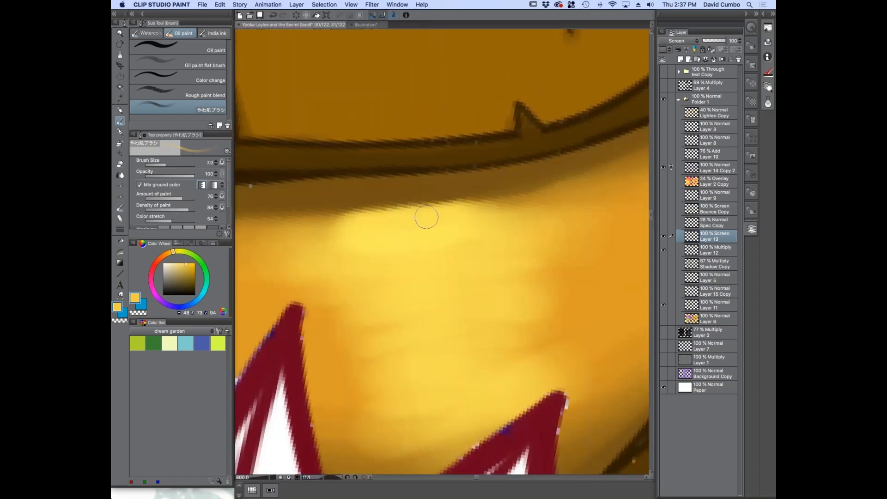
Extend the yellow bounce-light patch down the middle strip towards the large flower's petals, raising the brush size to 30
key("super+minus")
key("super+minus")
key("super+minus")
key("super+minus")
key("bracketright")
key("bracketright")
key("bracketright")
key("bracketright")
key("bracketright")
key("bracketright")
key("bracketright")
key("bracketright")
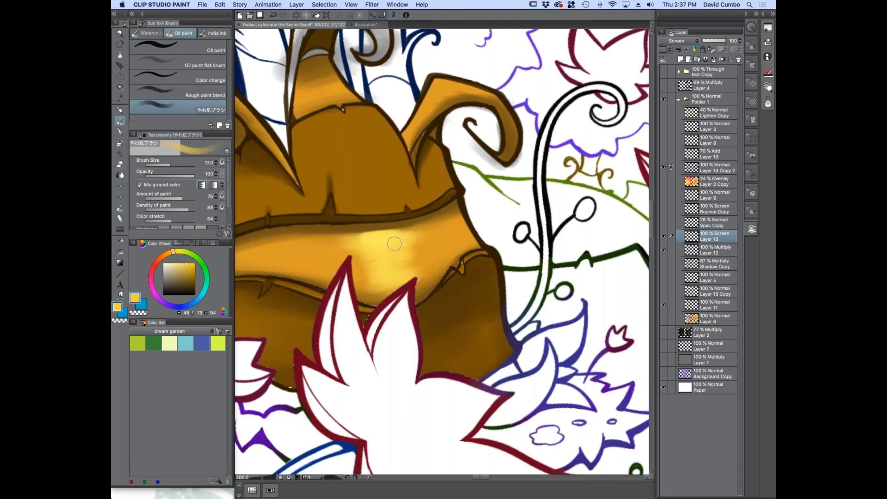
mouse_move(412, 251)
left_mouse_down()
mouse_move(382, 263)
mouse_move(389, 268)
mouse_move(368, 284)
left_mouse_up()
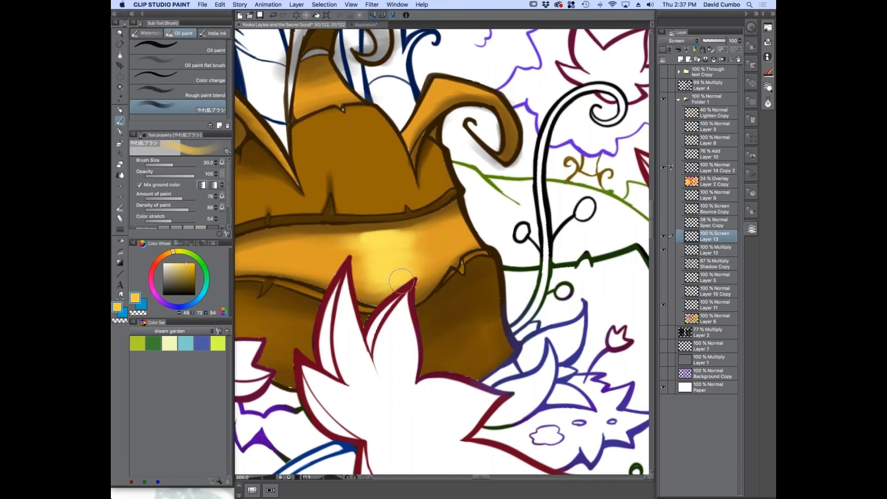
Spread and soften both sides of the yellow patch between the petal tips on the middle strip at brush size 30
key("bracketleft")
key("bracketleft")
key("bracketleft")
key("bracketright")
key("bracketright")
left_click_drag(424, 273, 411, 293)
mouse_move(403, 249)
left_mouse_down()
mouse_move(419, 227)
mouse_move(335, 237)
mouse_move(326, 261)
mouse_move(384, 268)
mouse_move(385, 276)
mouse_move(361, 285)
left_mouse_up()
key("bracketleft")
key("bracketleft")
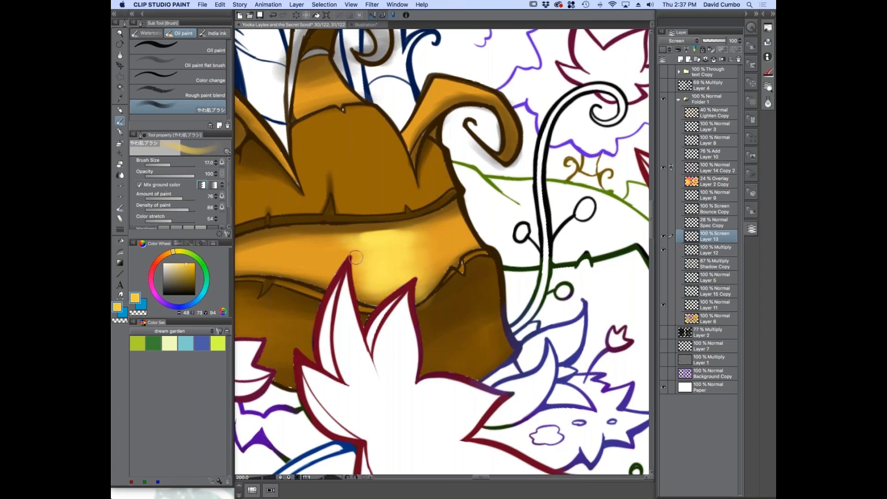
Paint a small yellow highlight just above the seam, over the middle-strip patch, at brush size 7
scroll(318, 309, "down", 2)
left_click_drag(299, 313, 361, 305)
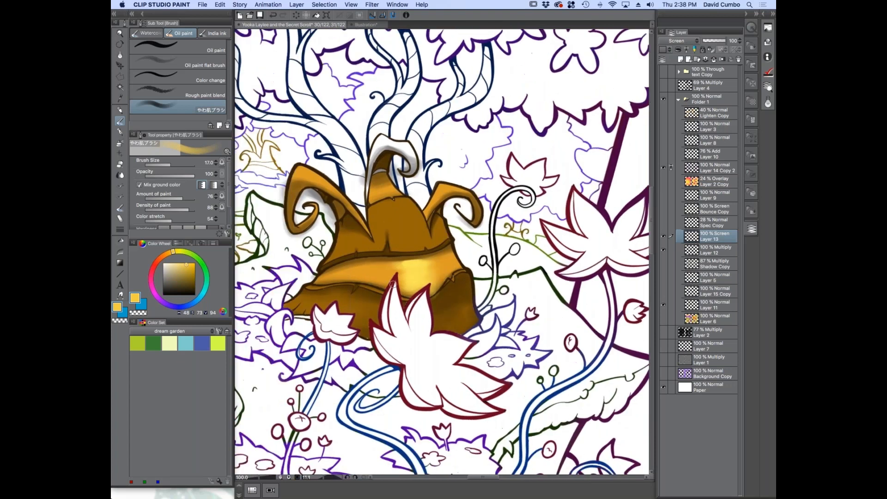
scroll(400, 250, "up", 2)
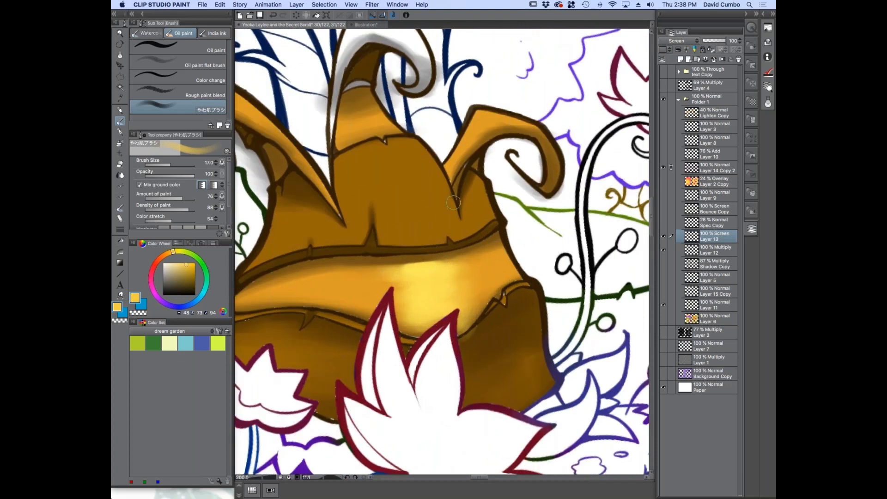
scroll(429, 235, "up", 2)
scroll(385, 242, "down", 2)
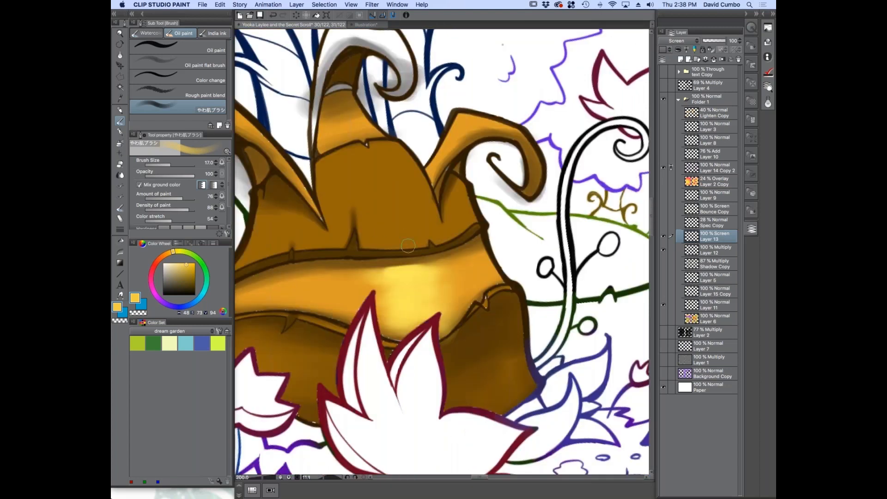
key("bracketleft")
key("bracketleft")
key("bracketleft")
key("bracketleft")
key("bracketleft")
left_click_drag(399, 246, 390, 255)
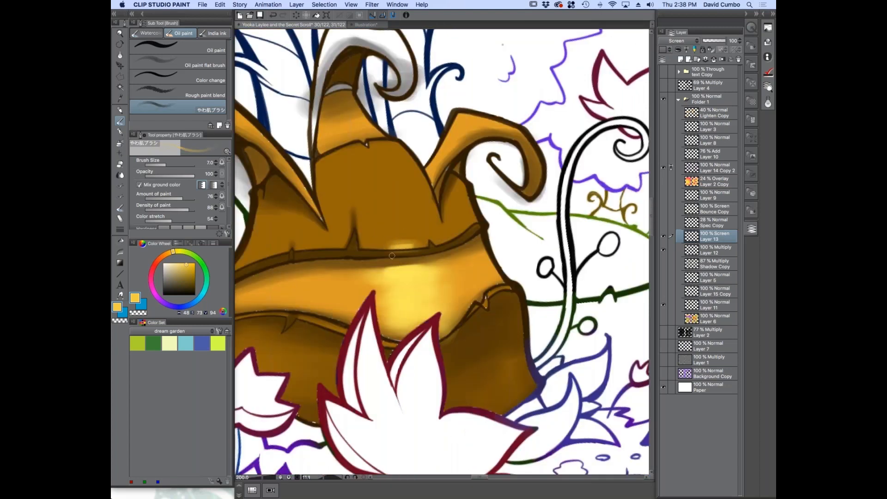
scroll(388, 251, "up", 2)
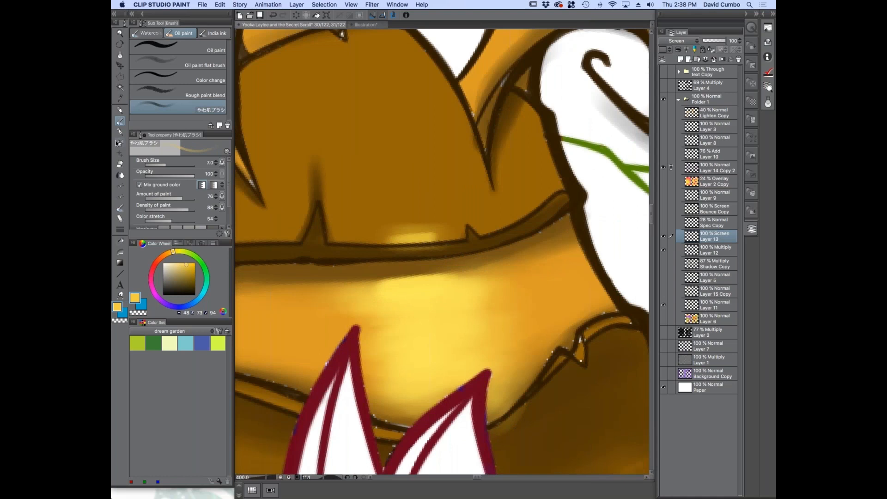
left_click(133, 313)
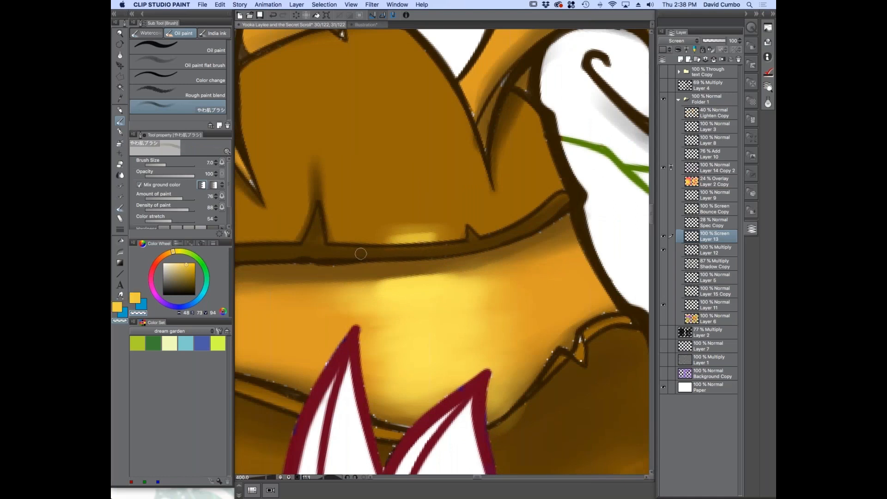
key("c")
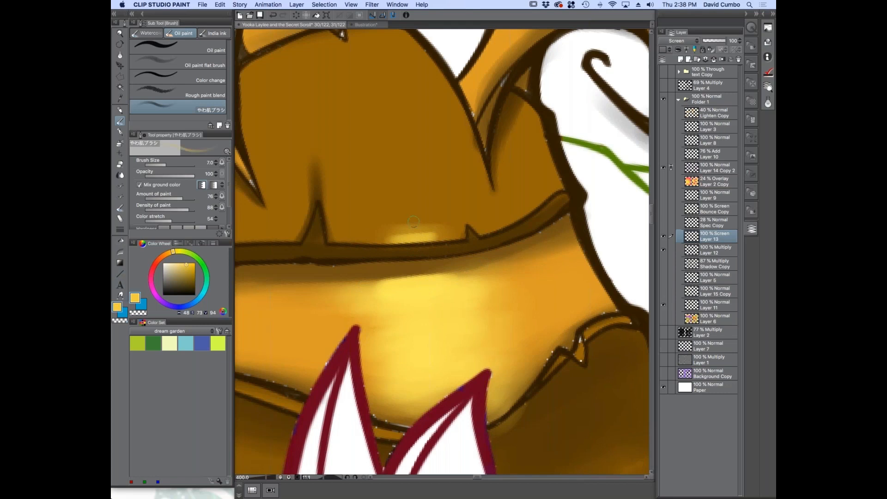
Select the upper trunk section above the seam, hide the selection border, and return to the oil paint brush
left_click(120, 88)
left_click(374, 205)
left_click(360, 15)
key("b")
Widen the yellow glow along the base of the selected upper trunk section, varying the brush size up to 80
scroll(333, 233, "down", 3)
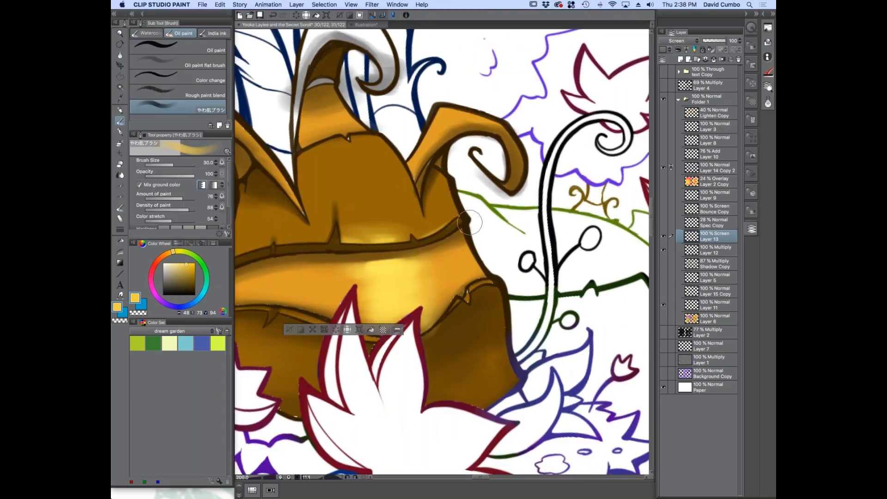
key("bracketleft")
key("bracketleft")
key("bracketleft")
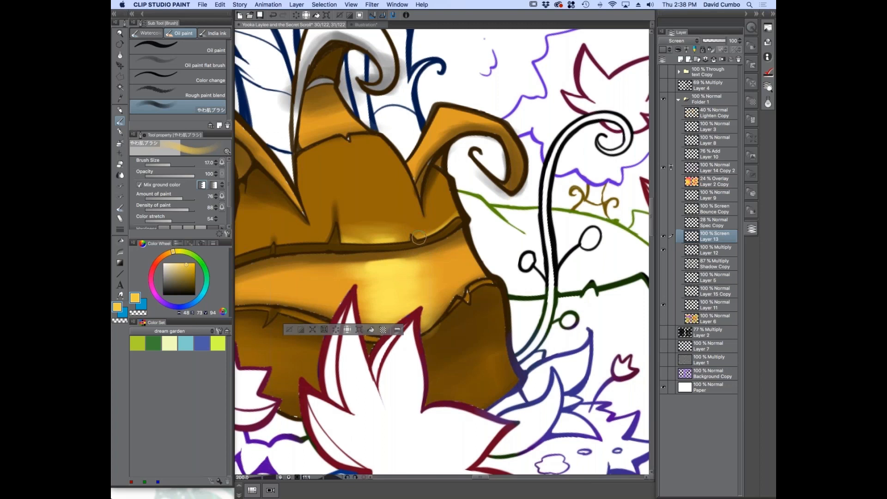
key("bracketright")
key("bracketright")
Paint vertical yellow streaks up the centre of the selected upper section towards its top crack, finishing at brush size 30
key("bracketright")
key("bracketright")
key("bracketright")
key("bracketright")
key("bracketright")
key("bracketright")
key("bracketright")
key("bracketright")
key("bracketright")
key("bracketright")
key("bracketright")
key("bracketright")
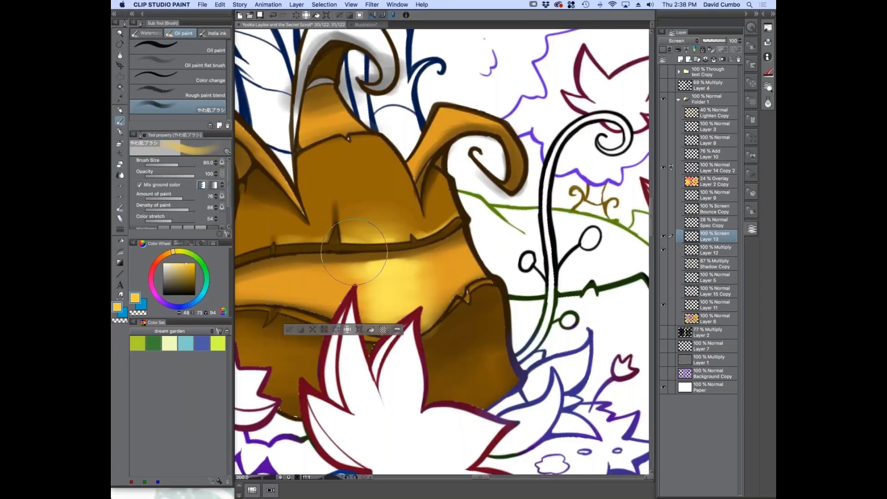
key("bracketleft")
key("bracketleft")
key("bracketleft")
key("bracketleft")
mouse_move(336, 291)
left_mouse_down()
mouse_move(372, 239)
mouse_move(371, 217)
left_mouse_up()
key("bracketleft")
key("bracketleft")
key("bracketleft")
key("bracketleft")
key("bracketleft")
key("bracketright")
mouse_move(353, 127)
left_mouse_down()
mouse_move(332, 133)
mouse_move(348, 153)
left_mouse_up()
key("bracketleft")
key("bracketleft")
key("bracketleft")
key("bracketleft")
key("bracketleft")
key("bracketleft")
key("bracketleft")
key("bracketleft")
key("bracketleft")
key("bracketleft")
key("bracketleft")
key("bracketleft")
key("bracketright")
key("bracketright")
key("bracketright")
key("bracketright")
key("bracketright")
key("bracketright")
key("bracketright")
key("bracketright")
key("bracketright")
key("bracketright")
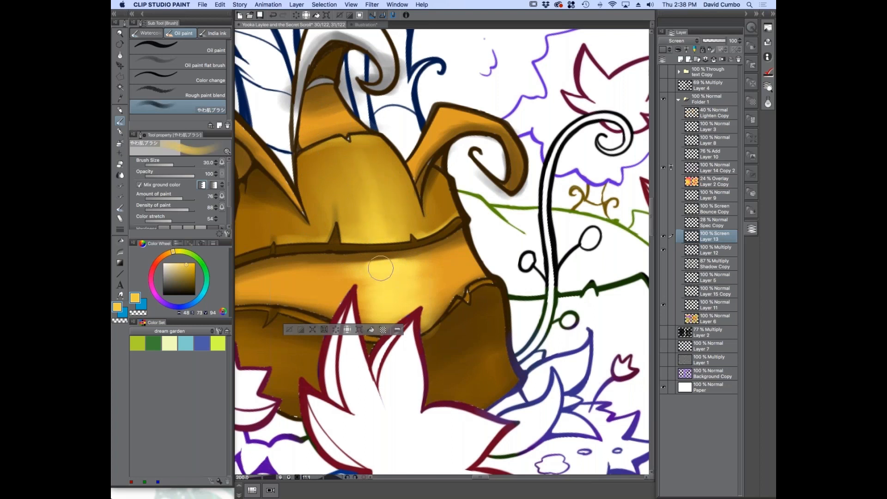
Add yellow bounce light to the folds on both sides of the upper trunk section, finishing at brush size 20
key("bracketleft")
key("bracketleft")
key("bracketleft")
key("bracketleft")
scroll(334, 291, "down", 5)
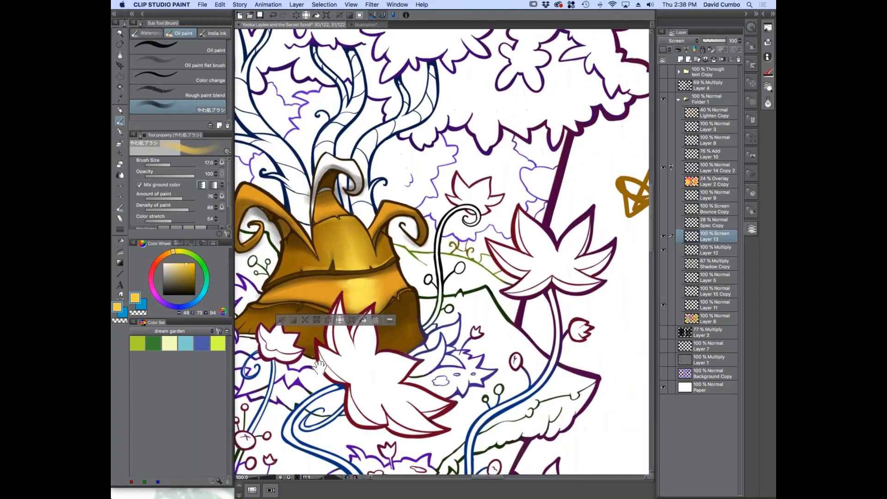
scroll(455, 226, "up", 5)
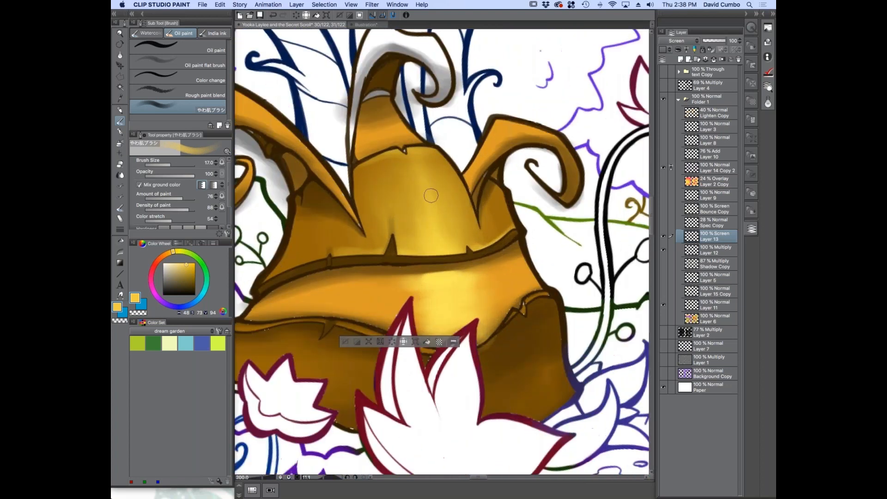
mouse_move(359, 240)
left_mouse_down()
mouse_move(323, 223)
mouse_move(348, 258)
mouse_move(318, 238)
mouse_move(313, 258)
mouse_move(292, 270)
mouse_move(325, 237)
mouse_move(325, 248)
mouse_move(326, 230)
mouse_move(307, 259)
left_mouse_up()
key("]")
key("]")
key("[")
key("[")
key("[")
key("[")
key("]")
key("]")
key("]")
mouse_move(485, 242)
left_mouse_down()
mouse_move(502, 229)
mouse_move(491, 254)
left_mouse_up()
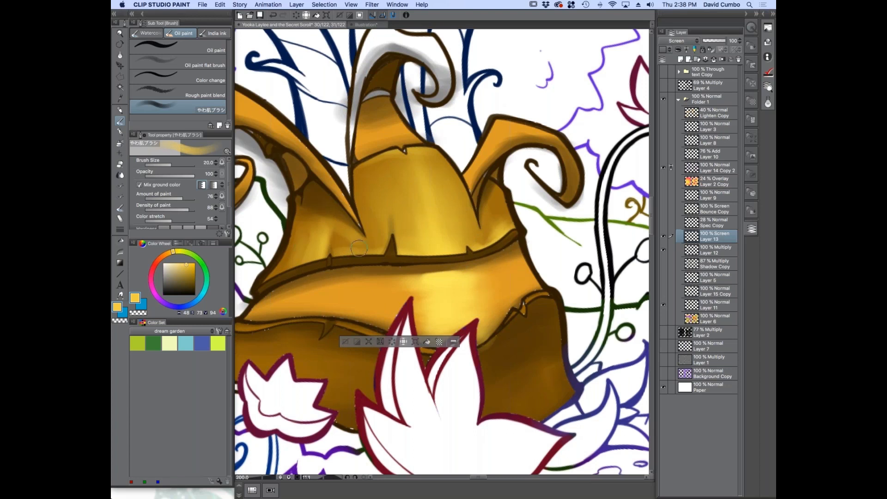
Clear the selection and paint thin yellow highlights along the torn rim below the middle strip at brush size 8
scroll(300, 308, "down", 2)
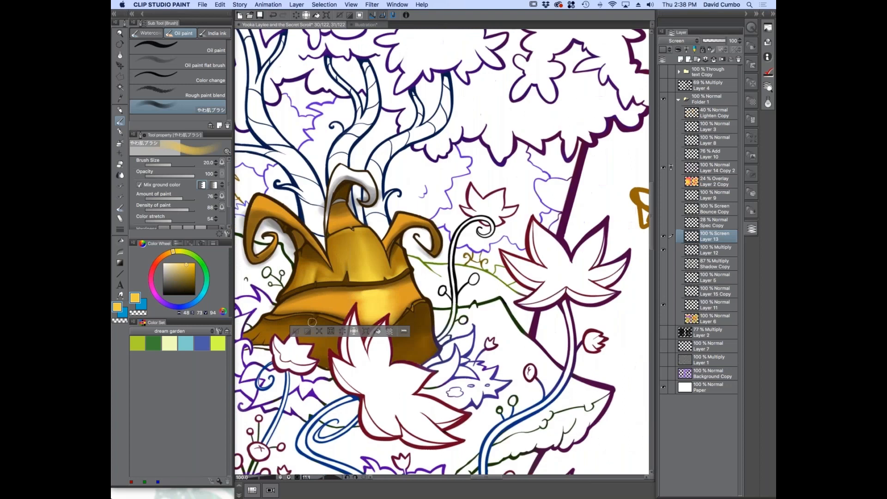
scroll(311, 322, "up", 1)
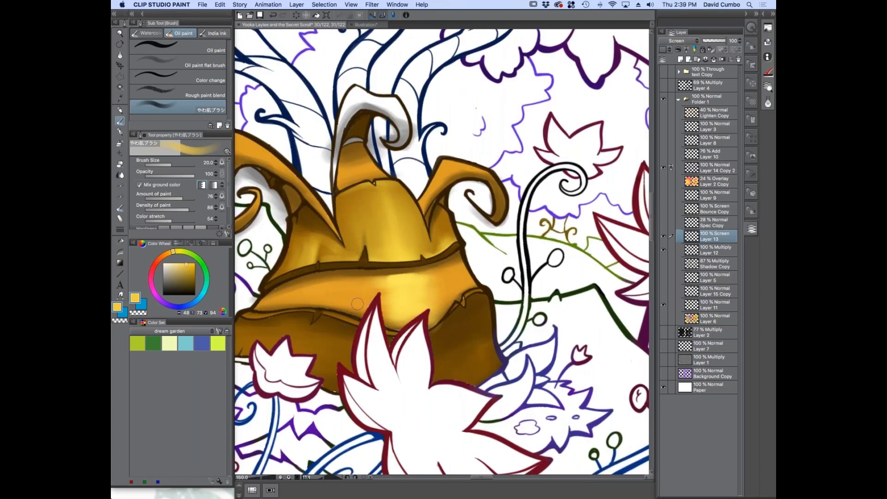
scroll(291, 316, "down", 2)
scroll(345, 291, "up", 3)
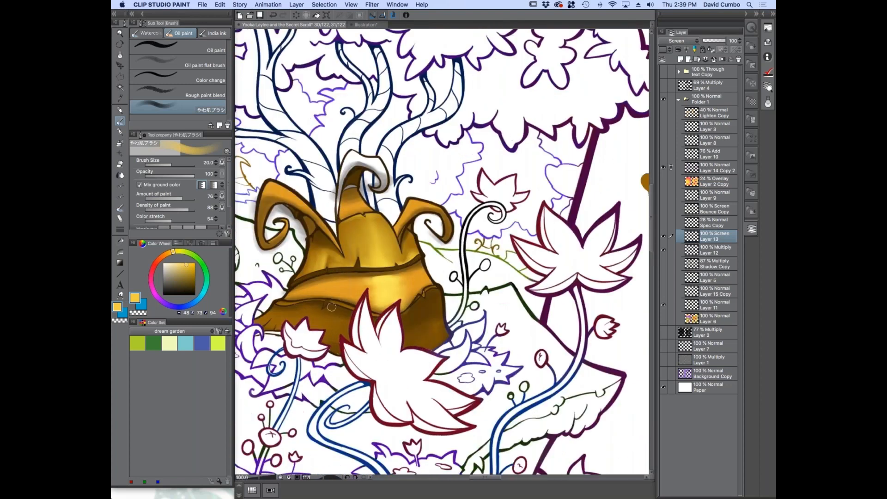
key("bracketleft")
key("bracketleft")
key("bracketleft")
key("bracketleft")
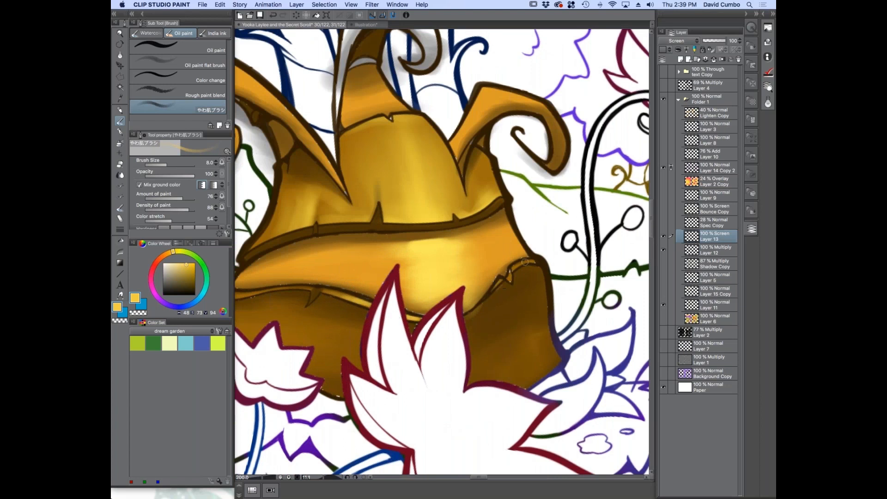
mouse_move(308, 287)
left_mouse_down()
mouse_move(273, 287)
mouse_move(335, 283)
left_mouse_up()
scroll(258, 288, "down", 2)
scroll(339, 189, "up", 1)
Paint yellow bounce light along the trunk's left curled horn with a larger brush, then reduce it to size 8
key("]")
key("]")
key("]")
key("]")
mouse_move(386, 244)
left_mouse_down()
mouse_move(341, 190)
mouse_move(383, 233)
mouse_move(348, 198)
mouse_move(290, 156)
left_mouse_up()
mouse_move(290, 156)
left_mouse_down()
mouse_move(329, 181)
mouse_move(305, 173)
left_mouse_up()
key("[")
key("[")
key("[")
key("[")
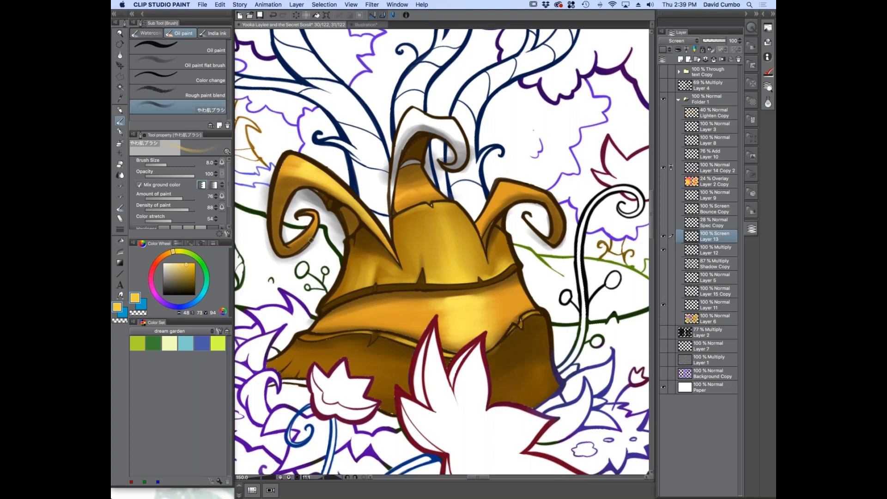
Choose a paler yellow (H 48, S 46, V 100) and paint a brighter highlight along the left curled horn's crest
scroll(161, 206, "down", 1)
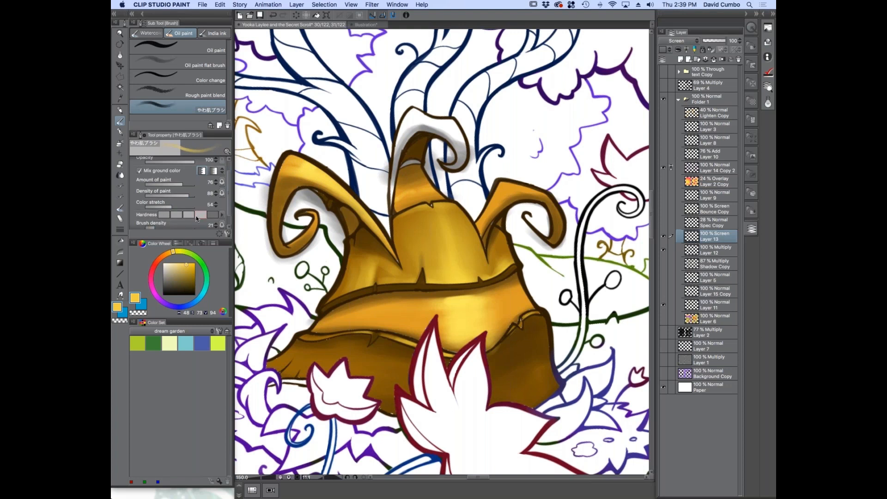
left_click(178, 263)
scroll(327, 184, "up", 1)
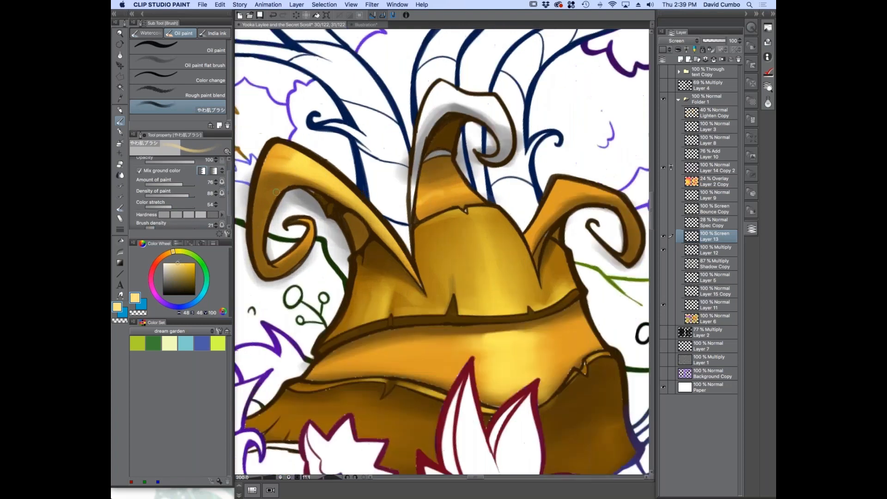
mouse_move(370, 214)
left_mouse_down()
mouse_move(302, 160)
mouse_move(290, 170)
left_mouse_up()
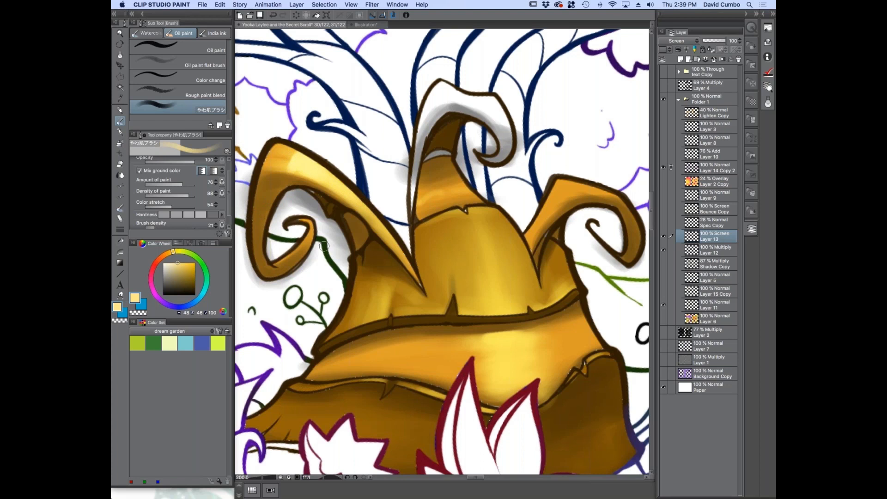
scroll(324, 246, "down", 1)
scroll(365, 254, "up", 1)
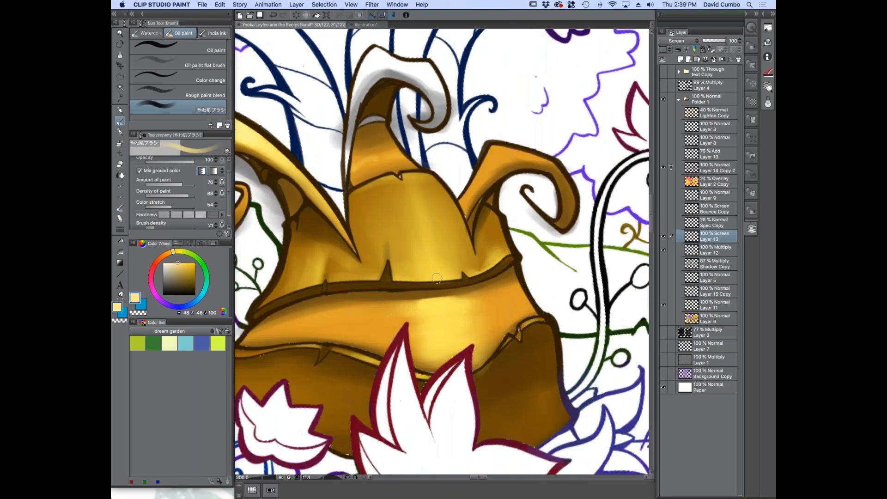
key("bracketright")
key("bracketright")
key("bracketright")
key("bracketright")
key("bracketright")
key("bracketright")
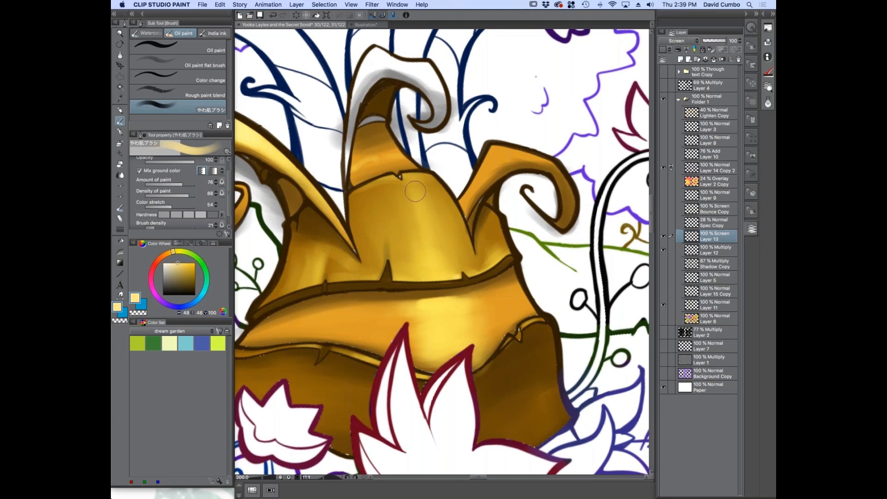
scroll(327, 317, "down", 3)
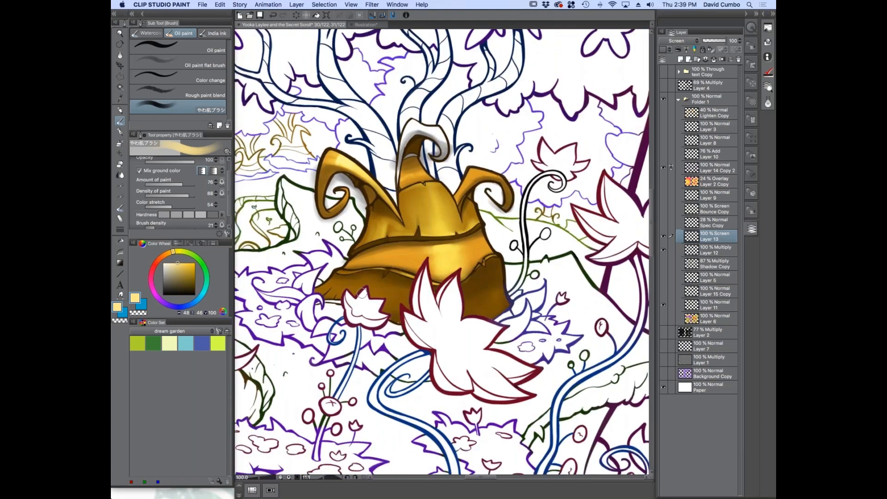
Add a new raster layer above Layer 13 and set its blending mode to Overlay
left_click(664, 182)
left_click(679, 59)
left_click(677, 41)
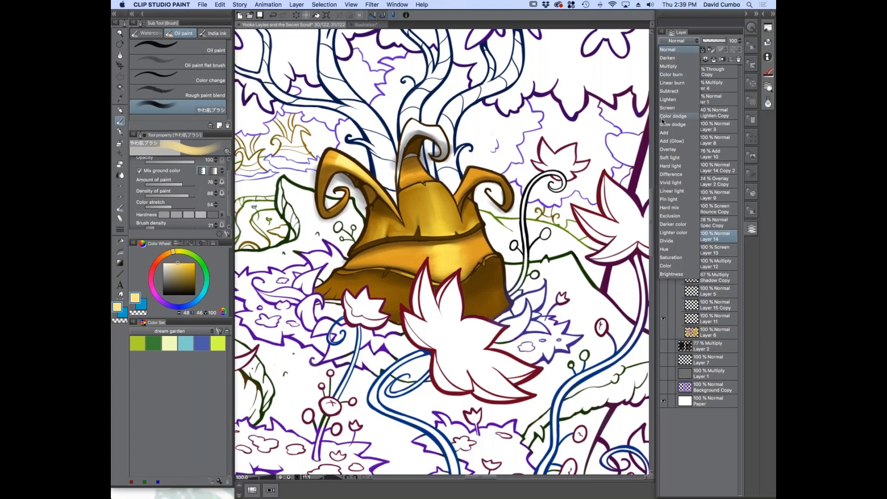
left_click(663, 149)
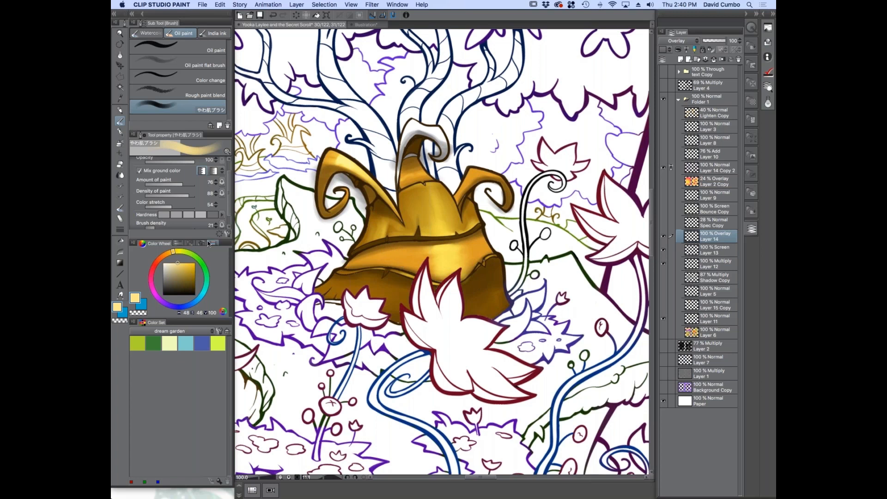
Set the drawing color to a saturated orange (H 17, S 91, V 100)
left_click_drag(171, 254, 167, 255)
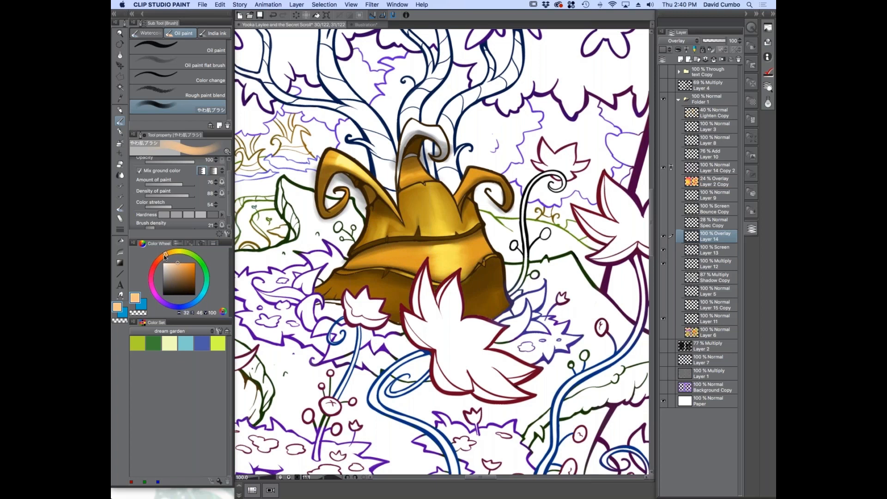
left_click(188, 261)
left_click_drag(165, 253, 165, 255)
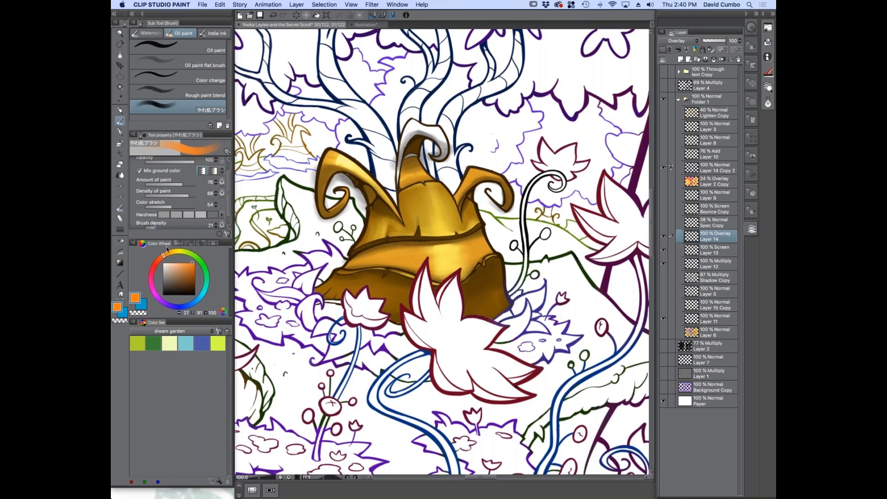
left_click(161, 259)
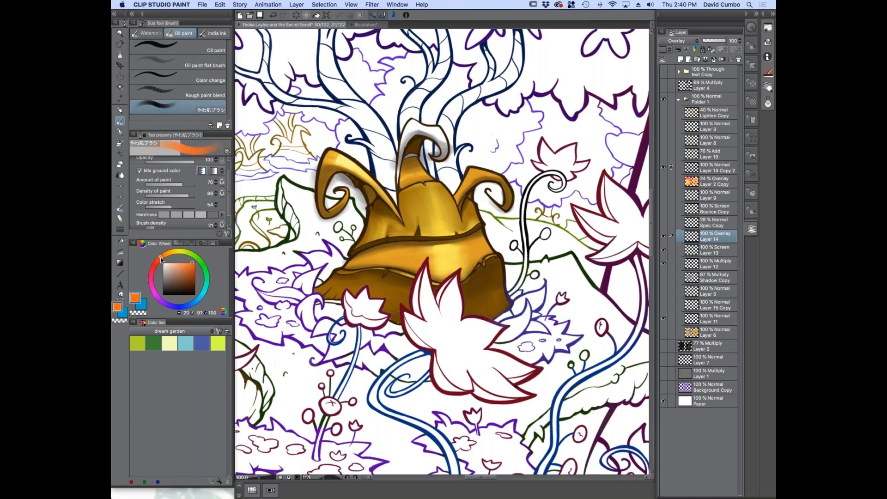
Switch to the Stronger airbrush, try a size 170 orange glow across the trunk, and undo that stroke
left_click(119, 144)
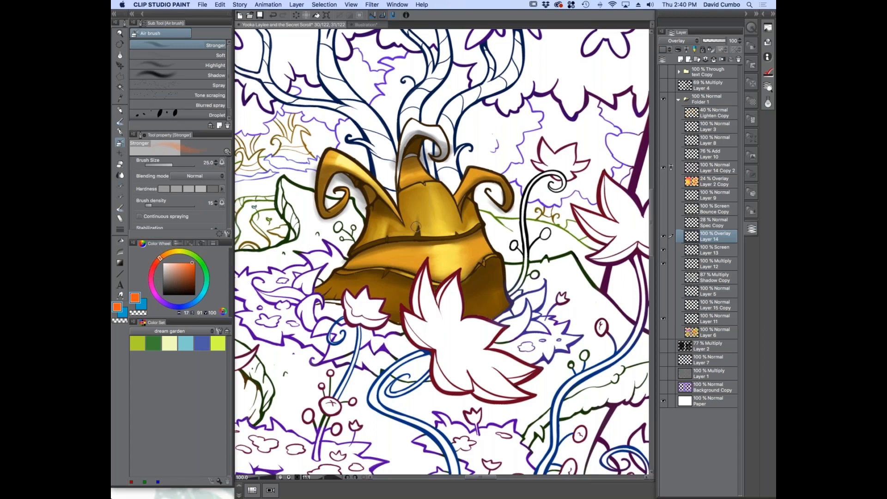
scroll(412, 248, "up", 1)
key("]")
key("]")
key("]")
key("]")
key("]")
key("]")
key("]")
key("]")
key("]")
key("]")
mouse_move(389, 217)
left_mouse_down()
mouse_move(430, 236)
mouse_move(385, 211)
mouse_move(498, 255)
mouse_move(389, 223)
mouse_move(392, 200)
mouse_move(499, 225)
mouse_move(412, 269)
mouse_move(464, 200)
mouse_move(343, 301)
mouse_move(425, 277)
left_mouse_up()
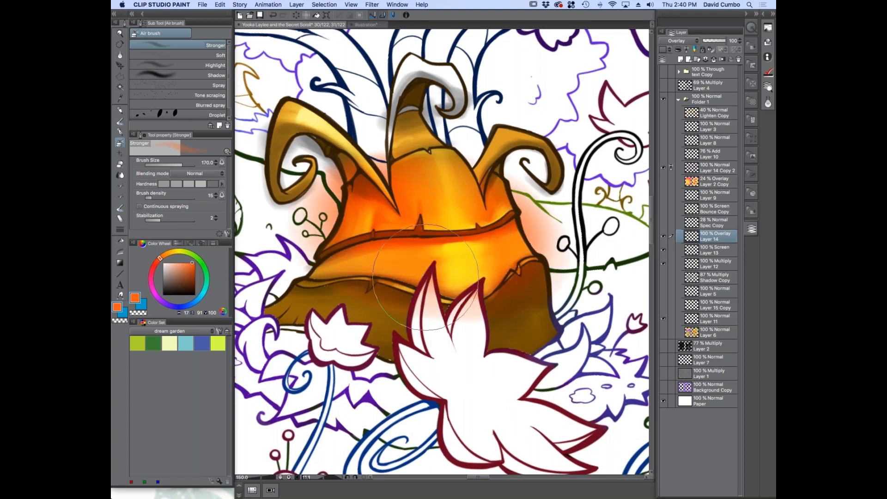
key("super+z")
Reduce the airbrush to size 80 and spray orange into the shaded recess beneath the left curled horn
key("[")
key("[")
key("[")
key("[")
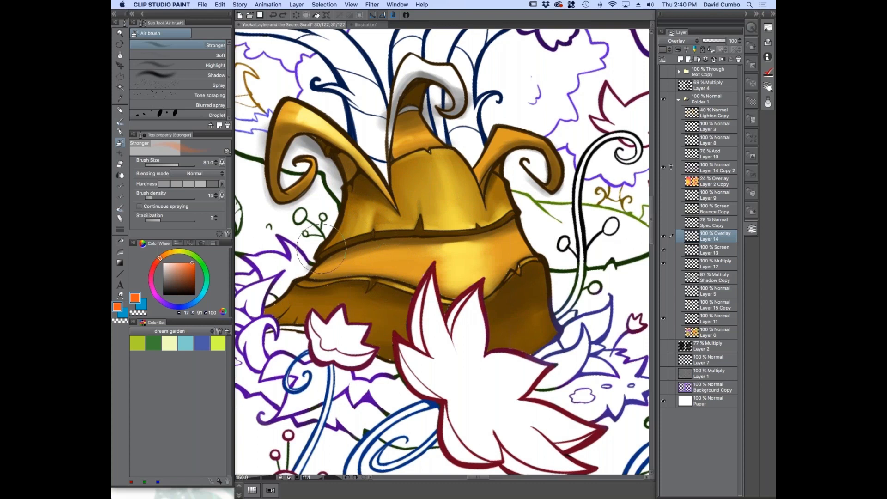
left_click_drag(320, 247, 402, 284)
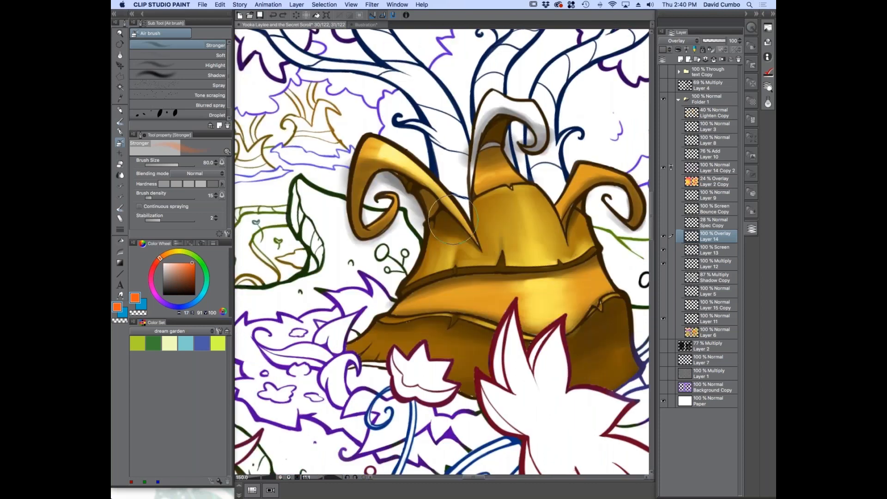
scroll(439, 211, "up", 1)
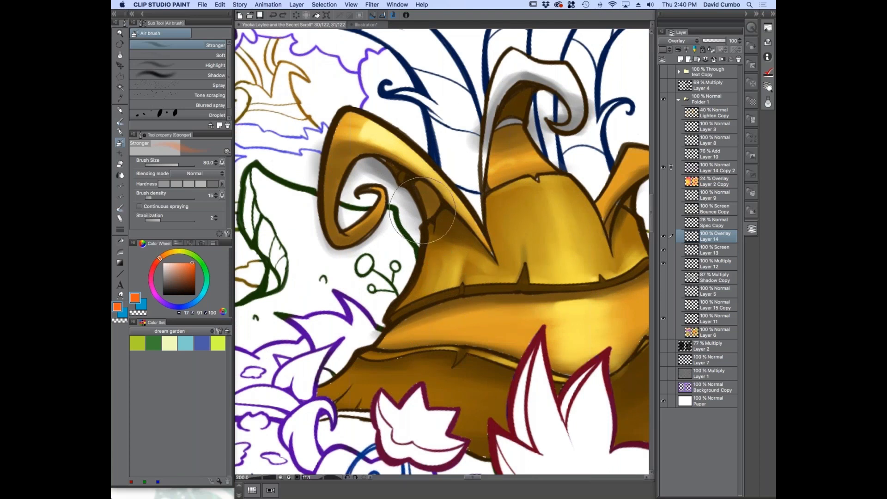
mouse_move(446, 205)
left_mouse_down()
mouse_move(462, 231)
mouse_move(404, 172)
mouse_move(458, 252)
left_mouse_up()
Build up the orange glow at the left horn's base and inside the central horn's hollow, varying the airbrush size
key("bracketright")
key("bracketright")
key("bracketright")
mouse_move(419, 222)
left_mouse_down()
mouse_move(405, 188)
mouse_move(455, 241)
left_mouse_up()
key("bracketleft")
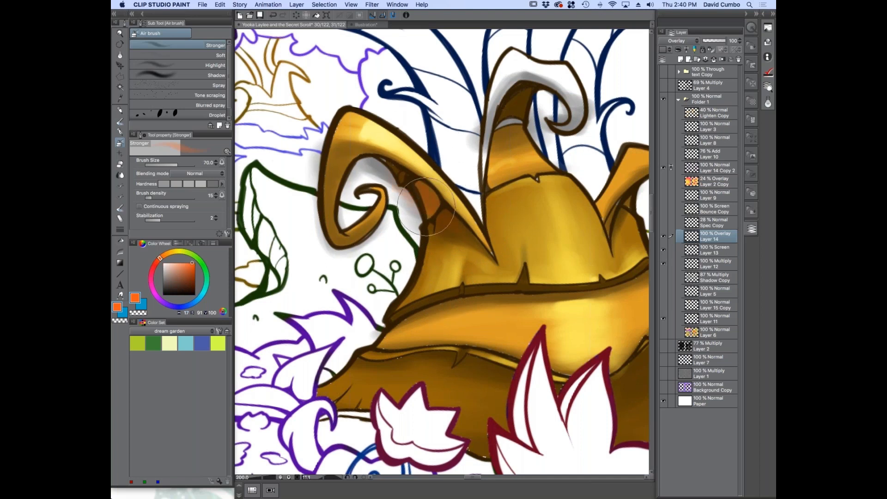
mouse_move(410, 232)
left_mouse_down()
mouse_move(403, 214)
mouse_move(417, 192)
mouse_move(403, 175)
mouse_move(391, 199)
mouse_move(362, 165)
mouse_move(403, 207)
mouse_move(469, 243)
mouse_move(492, 129)
mouse_move(534, 90)
mouse_move(499, 96)
mouse_move(519, 129)
mouse_move(458, 149)
mouse_move(410, 181)
left_mouse_up()
key("ctrl+minus")
key("ctrl+minus")
left_click_drag(459, 282, 422, 254)
key("ctrl+plus")
key("bracketleft")
key("bracketleft")
key("ctrl+plus")
key("bracketleft")
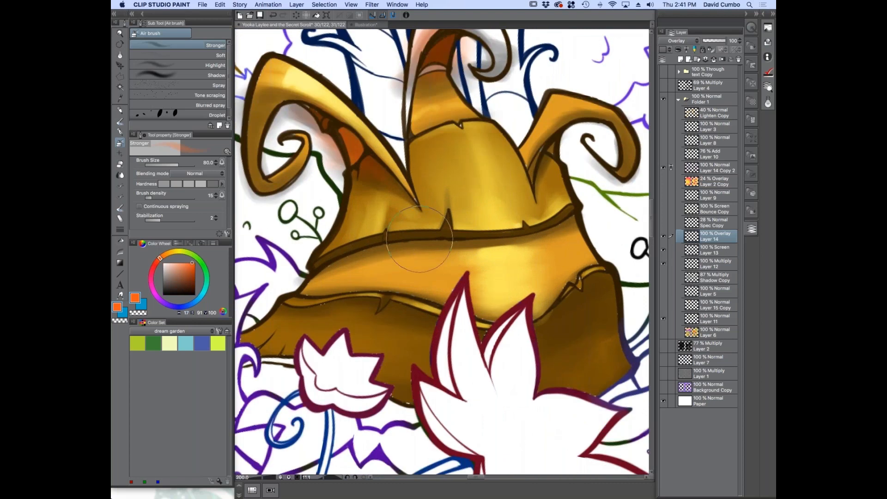
Enlarge the airbrush to size 150 and spray orange along the dark upper band across the trunk
key("bracketright")
key("bracketright")
key("bracketright")
key("bracketright")
mouse_move(309, 267)
left_mouse_down()
mouse_move(456, 238)
mouse_move(569, 246)
mouse_move(587, 221)
left_mouse_up()
key("super+minus")
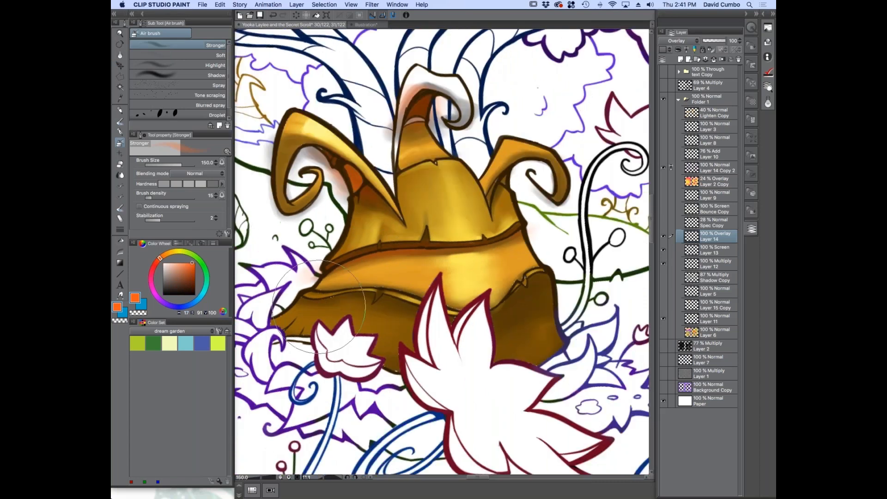
Reduce the airbrush to size 70 and add a touch of orange beneath the right curled horn
key("super+equal")
key("bracketleft")
key("bracketleft")
key("bracketleft")
key("bracketleft")
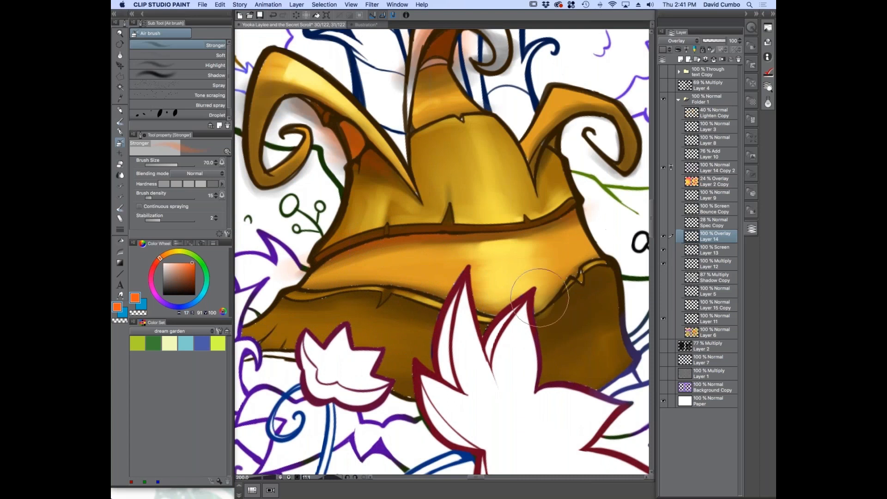
mouse_move(549, 134)
left_mouse_down()
mouse_move(538, 167)
mouse_move(558, 129)
left_mouse_up()
scroll(332, 192, "down", 2)
left_click_drag(294, 261, 329, 260)
left_click_drag(407, 203, 461, 228)
Choose a saturated yellow and spray a glow over the trunk's center and the area behind the large flower, using sizes up to 150
key("bracketright")
key("bracketright")
key("bracketright")
key("bracketright")
key("bracketright")
key("bracketright")
key("bracketright")
key("bracketright")
key("bracketleft")
key("bracketleft")
key("bracketleft")
key("bracketleft")
key("bracketleft")
key("bracketleft")
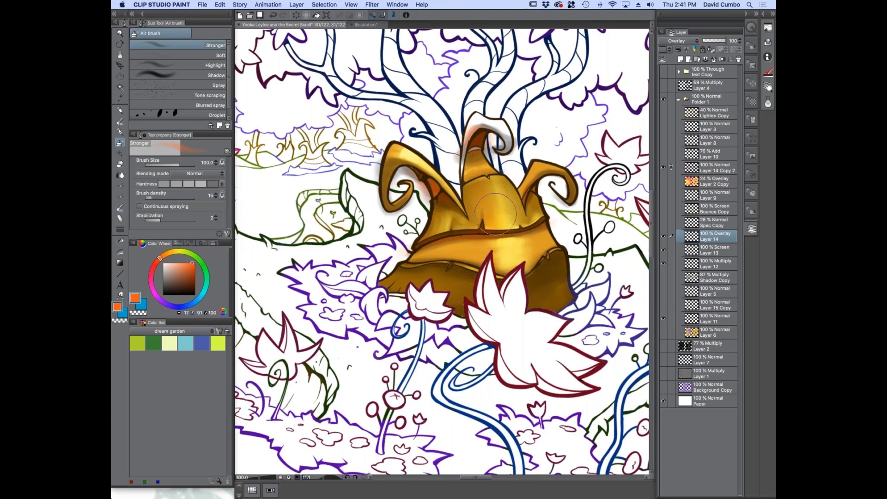
left_click(175, 250)
mouse_move(499, 206)
left_mouse_down()
mouse_move(508, 271)
mouse_move(511, 245)
mouse_move(510, 295)
mouse_move(500, 232)
left_mouse_up()
key("bracketright")
key("bracketright")
key("bracketright")
key("bracketleft")
left_click_drag(515, 302, 501, 311)
key("super+minus")
key("super+minus")
key("super+plus")
key("super+plus")
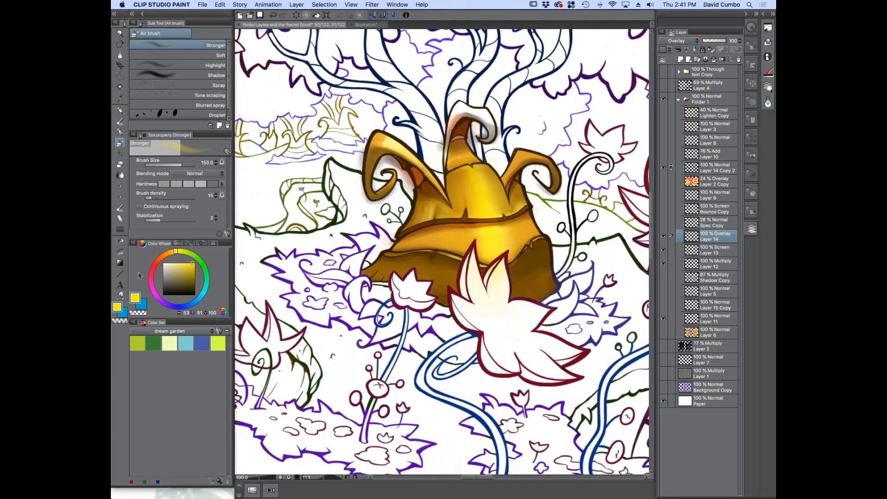
Choose a turquoise green (H 150, S 91, V 100) and spray it around both lower sides of the trunk, ending at airbrush size 100
left_click(205, 267)
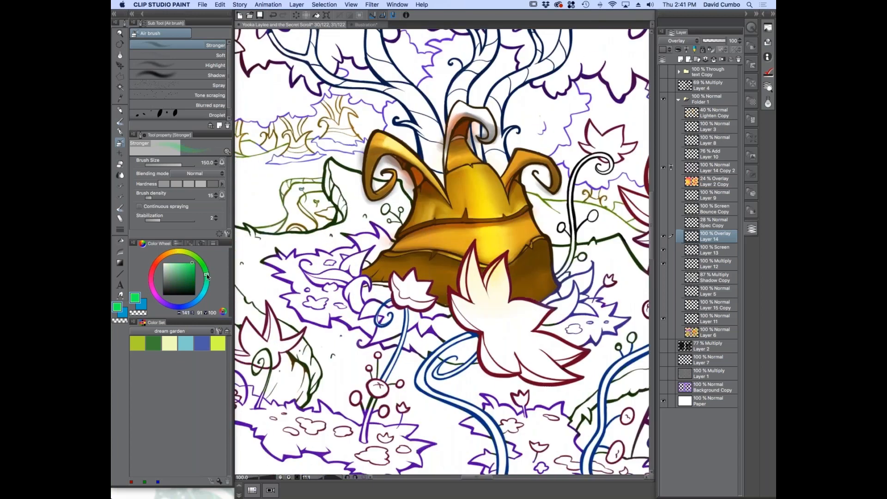
key("bracketright")
mouse_move(544, 246)
left_mouse_down()
mouse_move(556, 277)
mouse_move(546, 273)
left_mouse_up()
key("bracketright")
key("bracketright")
key("bracketleft")
mouse_move(374, 243)
left_mouse_down()
mouse_move(370, 276)
mouse_move(395, 268)
mouse_move(374, 272)
left_mouse_up()
key("bracketright")
key("bracketright")
key("bracketright")
key("bracketright")
key("bracketright")
key("bracketright")
key("bracketright")
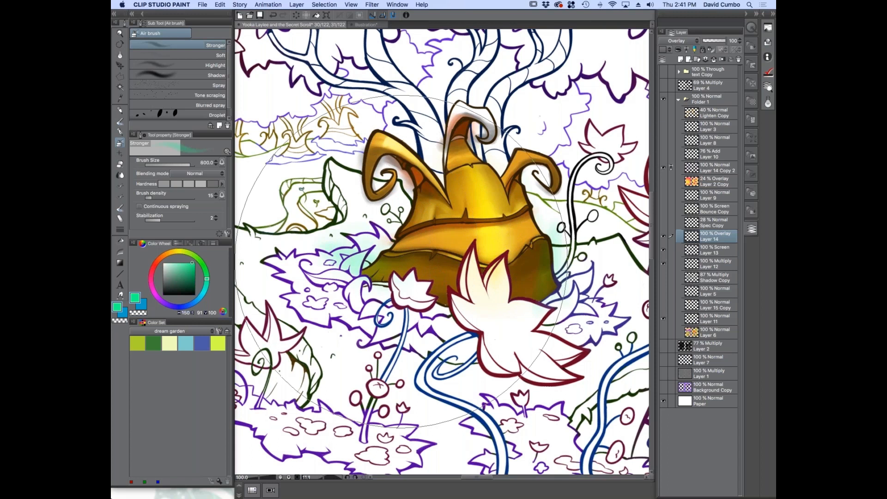
key("bracketleft")
key("bracketleft")
key("bracketleft")
key("bracketleft")
key("bracketleft")
key("bracketleft")
key("bracketleft")
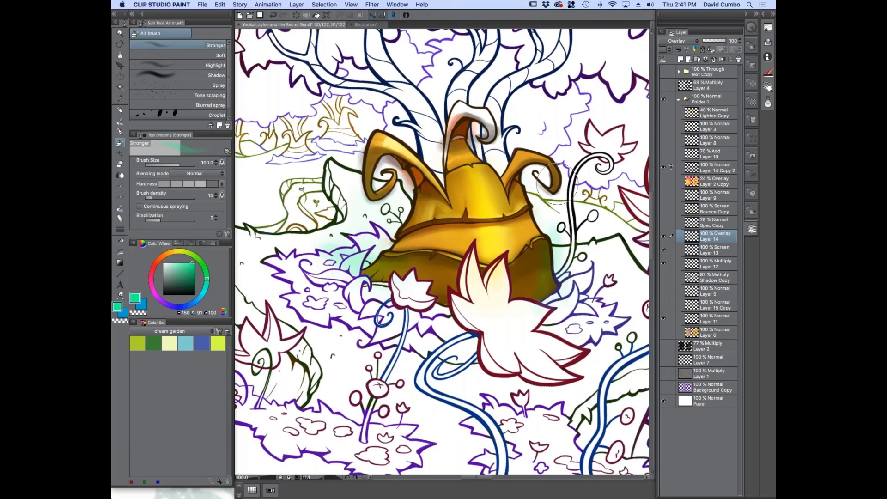
Spray a broad green glow across the trunk's base and the large flower with sizes up to 700, and lower the brush density
key("bracketright")
key("bracketright")
key("bracketright")
mouse_move(540, 267)
left_mouse_down()
mouse_move(463, 314)
mouse_move(571, 270)
mouse_move(471, 311)
mouse_move(407, 321)
left_mouse_up()
key("bracketright")
key("bracketright")
key("bracketright")
left_click_drag(479, 306, 512, 300)
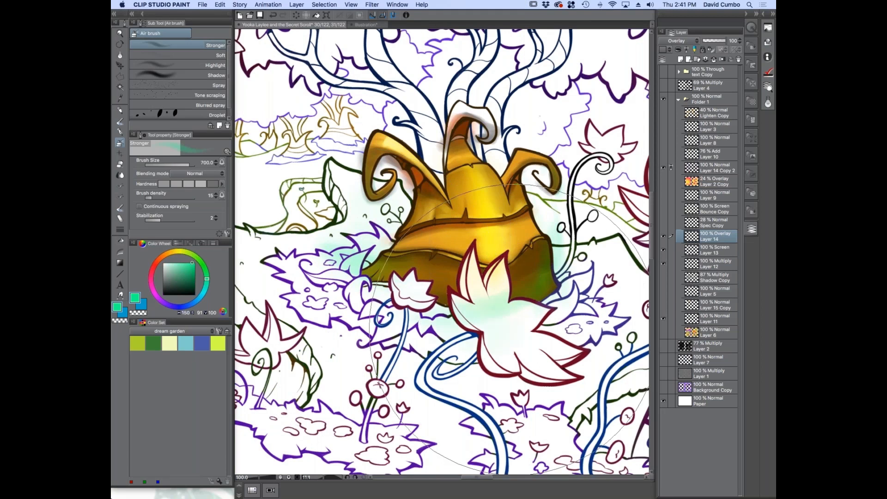
left_click_drag(150, 199, 146, 199)
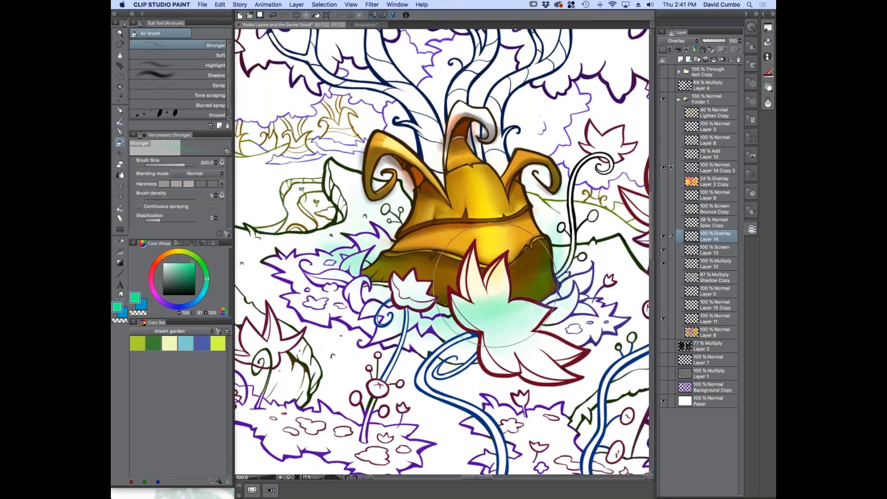
Compare the artwork with and without the Overlay glow on Layer 14
scroll(319, 249, "down", 1)
scroll(319, 250, "down", 1)
left_click_drag(310, 306, 406, 301)
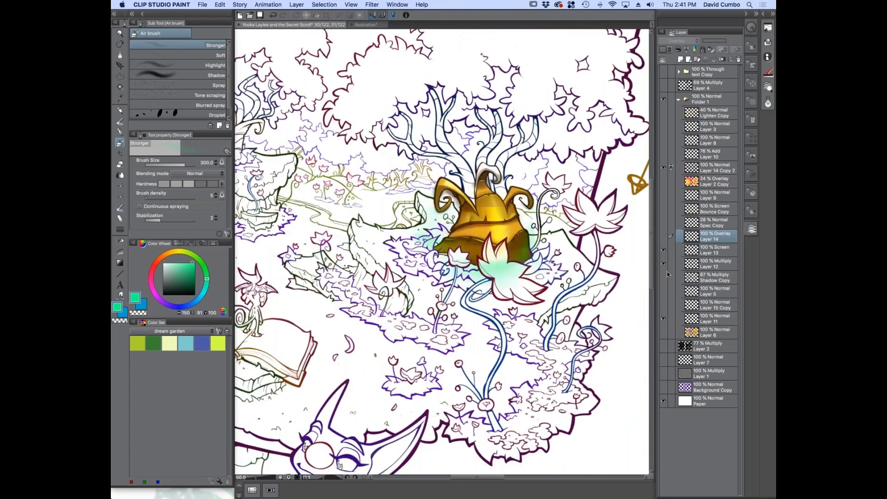
left_click(662, 237)
left_click(663, 237)
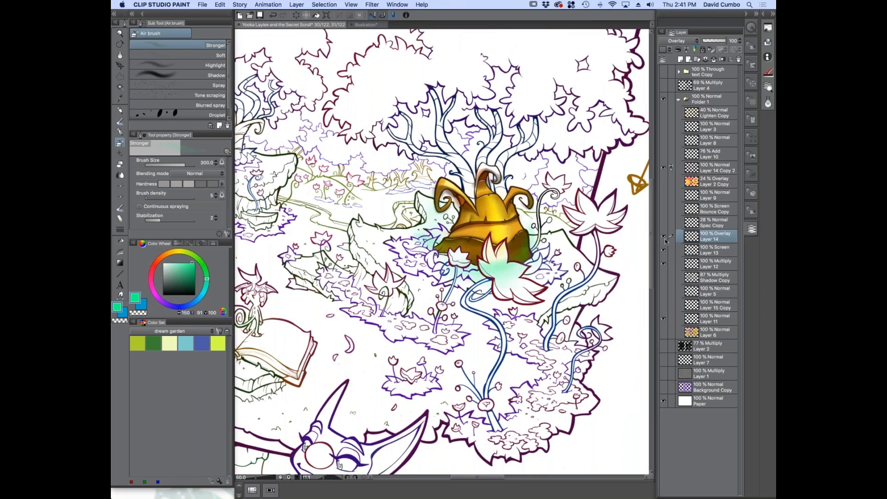
Hide Layers 14, 13, 12 and 11, and show Layer 6, Layer 15 Copy, Layer 5 and Shadow Copy
left_click_drag(662, 237, 661, 326)
left_click(663, 330)
left_click(662, 306)
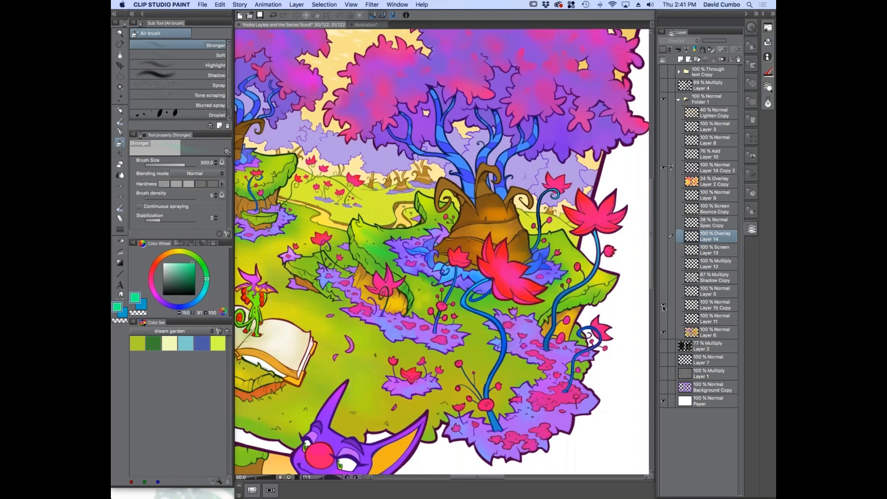
left_click(663, 273)
Toggle Layers 12, 13 and 14 in turn to examine their effect over the fully colored trunk
left_click(662, 264)
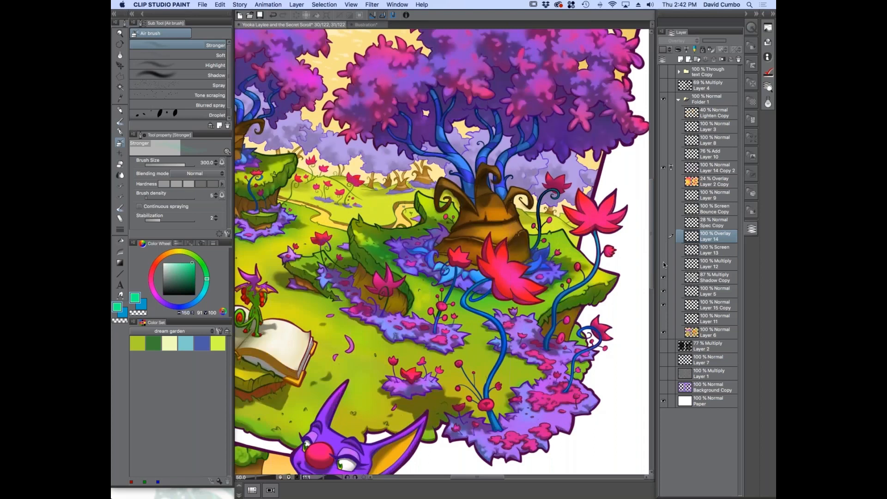
left_click(662, 264)
left_click(663, 251)
left_click(663, 251)
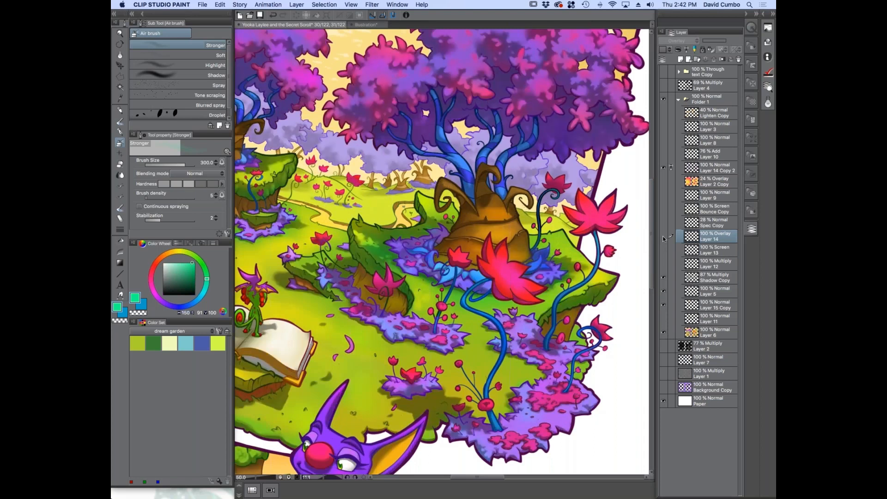
left_click(663, 251)
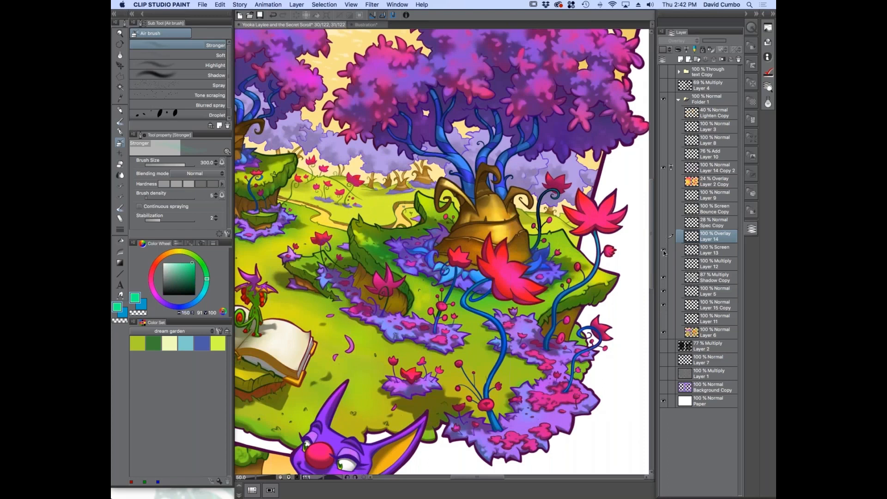
left_click(663, 251)
left_click(663, 235)
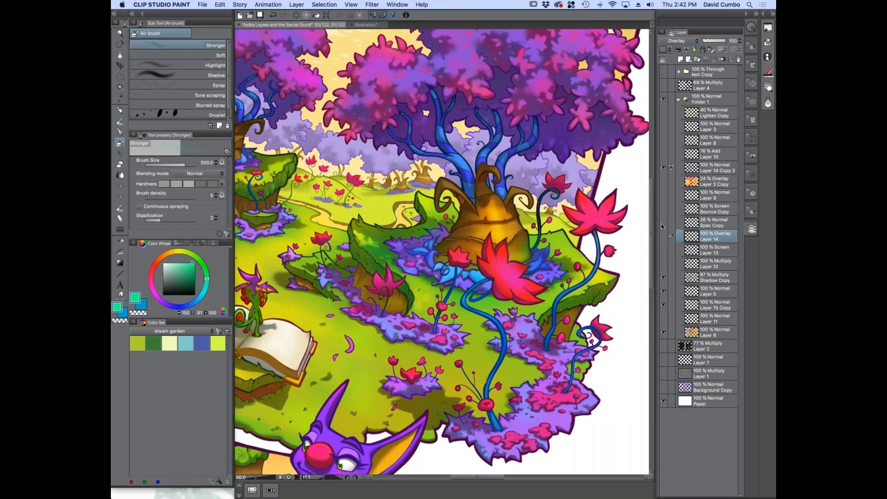
Show the Spec Copy, Bounce Copy, Layer 9 and Layer 2 Copy layers
left_click(663, 223)
left_click(663, 210)
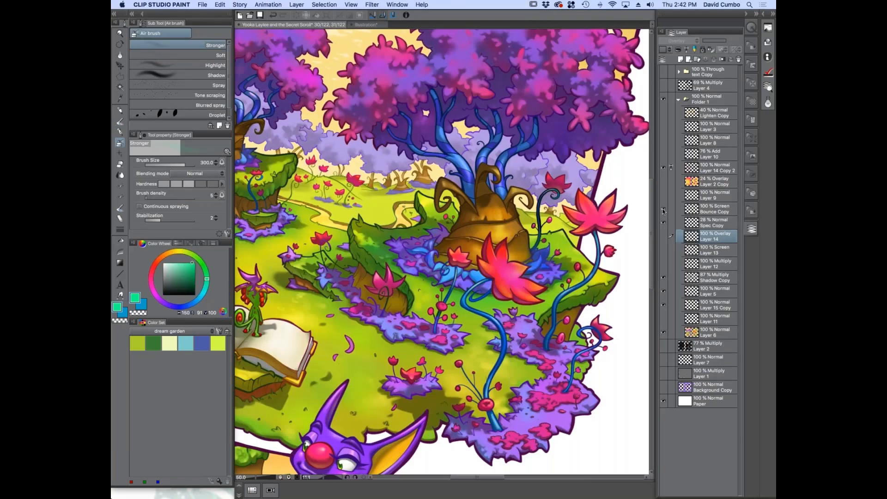
left_click(663, 182)
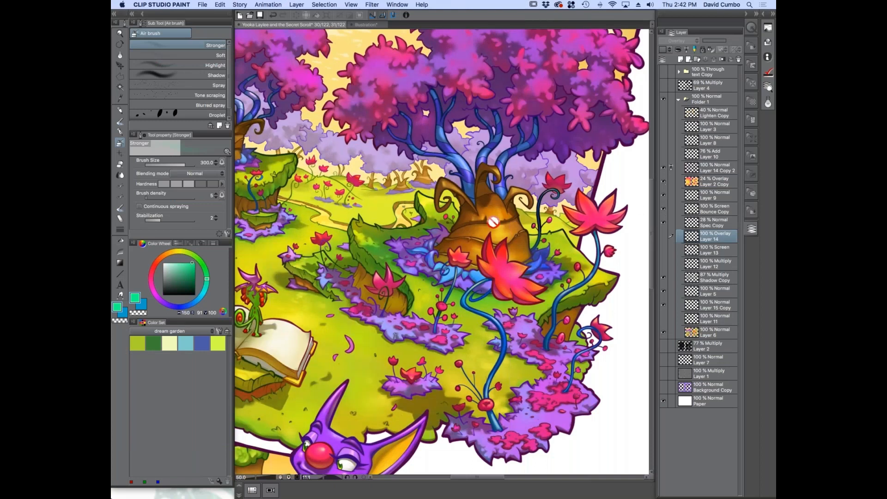
Select Layer 2 Copy, toggle it to examine its effect around the trunk, and check its blending mode and opacity
scroll(493, 222, "up", 5)
left_click(664, 182)
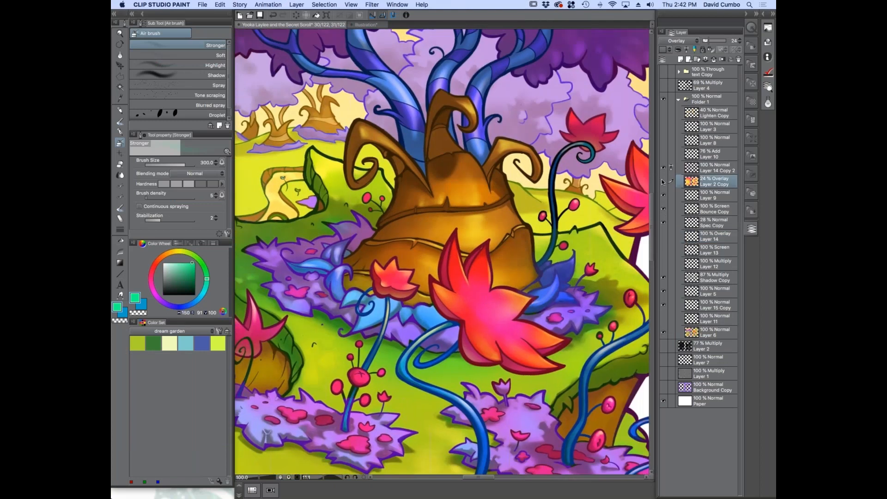
left_click(663, 182)
left_click(663, 183)
left_click(663, 184)
left_click(663, 183)
left_click(677, 40)
left_click(667, 51)
left_click_drag(708, 41, 736, 52)
Compare the whole comic page with and without the Layer 2 Copy overlay
key("super+minus")
key("super+minus")
key("super+minus")
left_click_drag(339, 292, 443, 178)
mouse_move(280, 262)
left_mouse_down()
mouse_move(302, 256)
mouse_move(295, 307)
left_mouse_up()
key("r")
left_click_drag(346, 124, 327, 154)
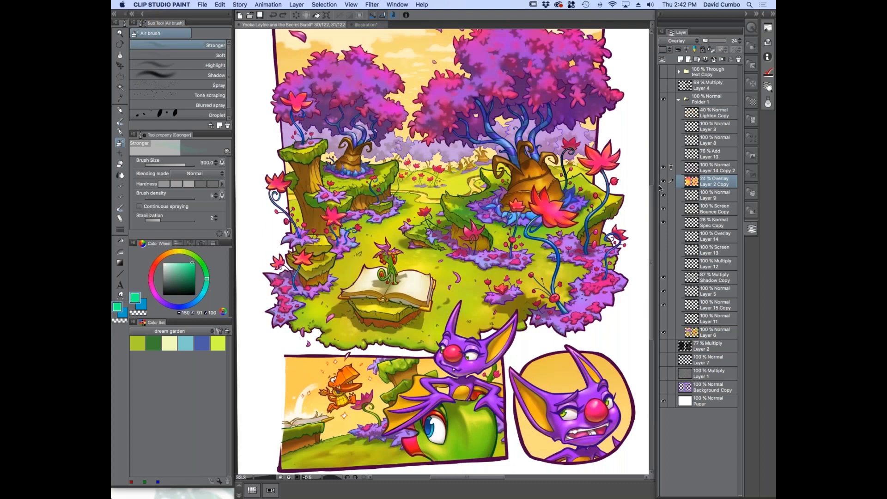
left_click(664, 181)
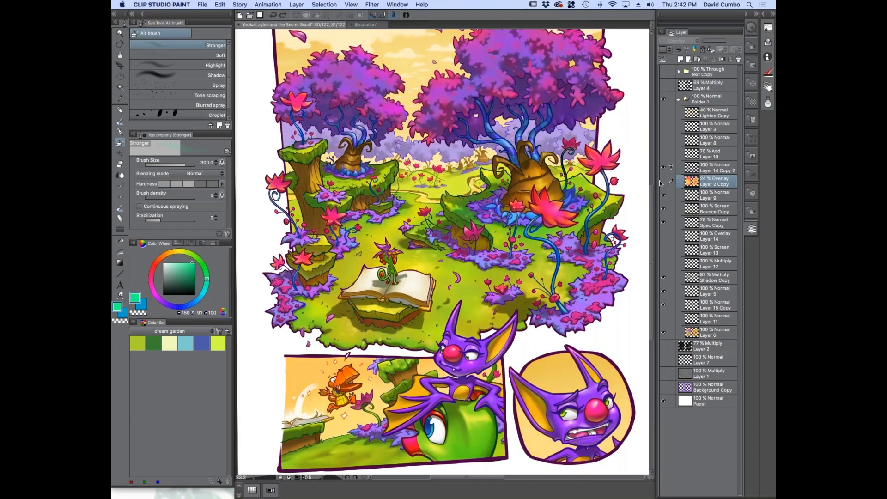
left_click(664, 181)
left_click(664, 182)
left_click(663, 181)
Show Layer 10, Layer 8, Layer 3 and Lighten Copy to bring in the glow and atmosphere effects
left_click(663, 154)
scroll(378, 295, "up", 2)
left_click(663, 154)
left_click(662, 151)
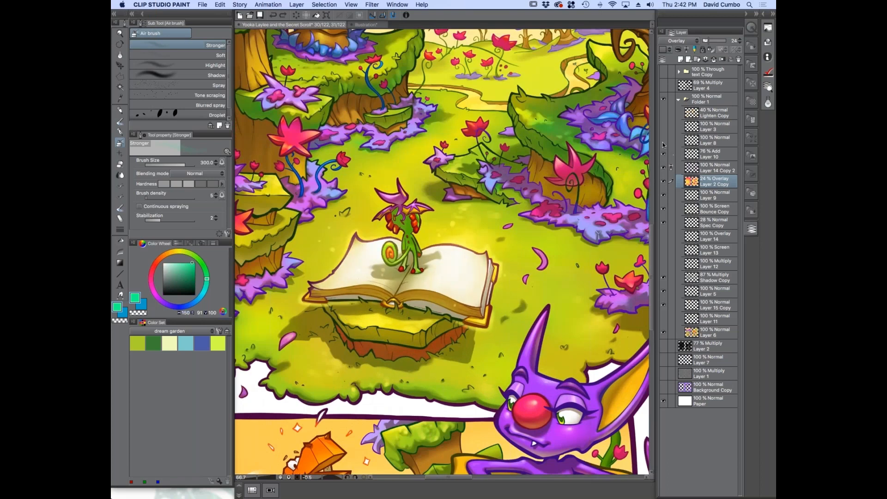
scroll(375, 277, "down", 2)
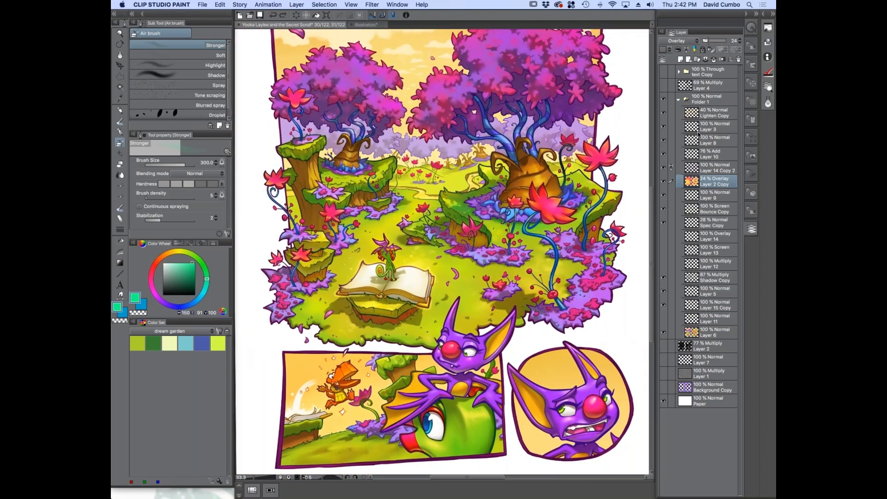
left_click(663, 112)
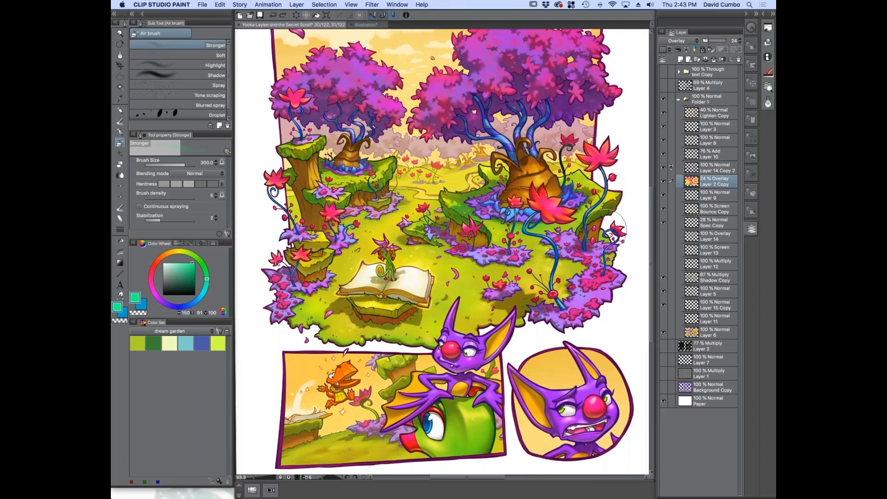
Hide the shading, highlight and bounce layers between Layer 6 and Layer 2 Copy to isolate the large red flower's base colours
scroll(594, 225, "up", 2)
scroll(450, 180, "down", 1)
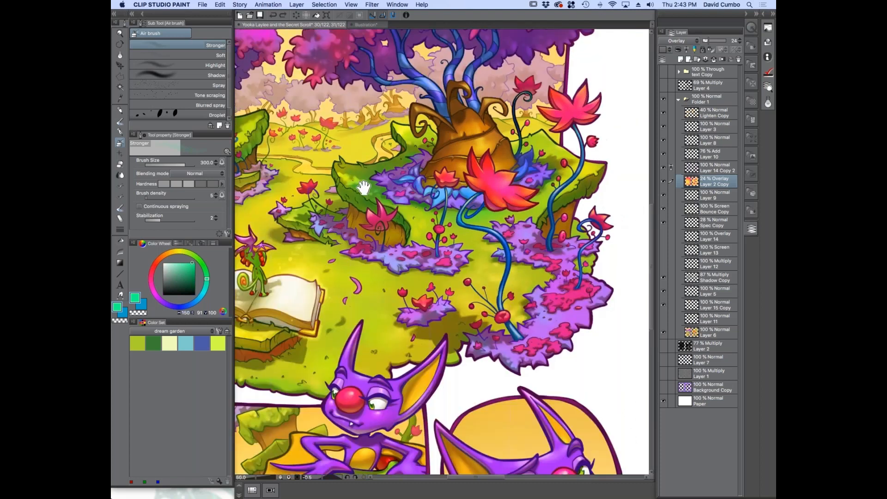
left_click_drag(363, 188, 384, 210)
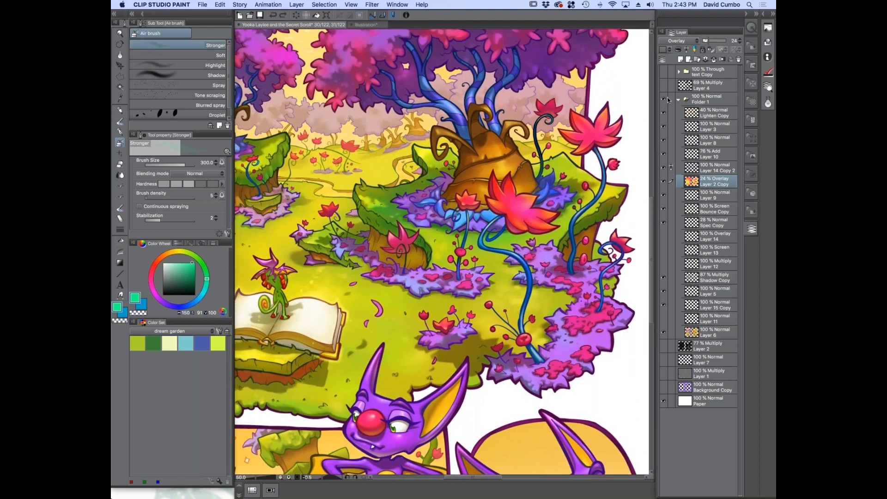
scroll(551, 293, "up", 1)
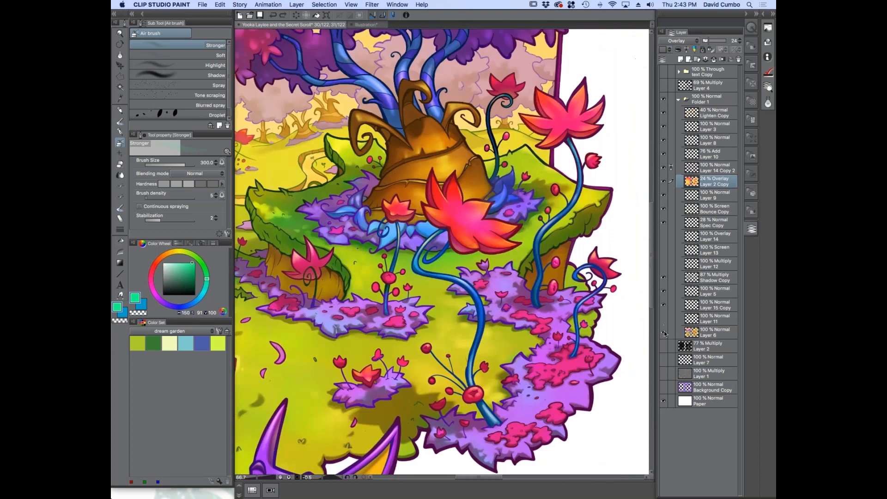
left_click(663, 331)
left_click(662, 331)
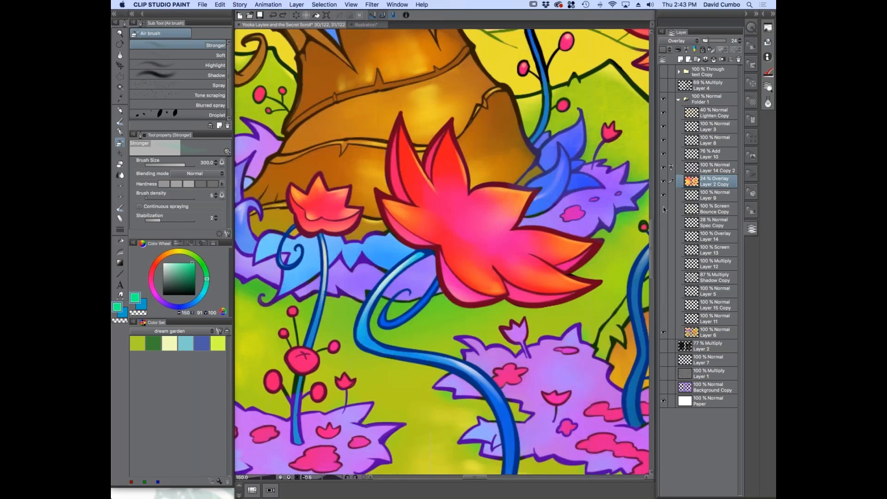
left_click(662, 209)
left_click(661, 210)
left_click(663, 208)
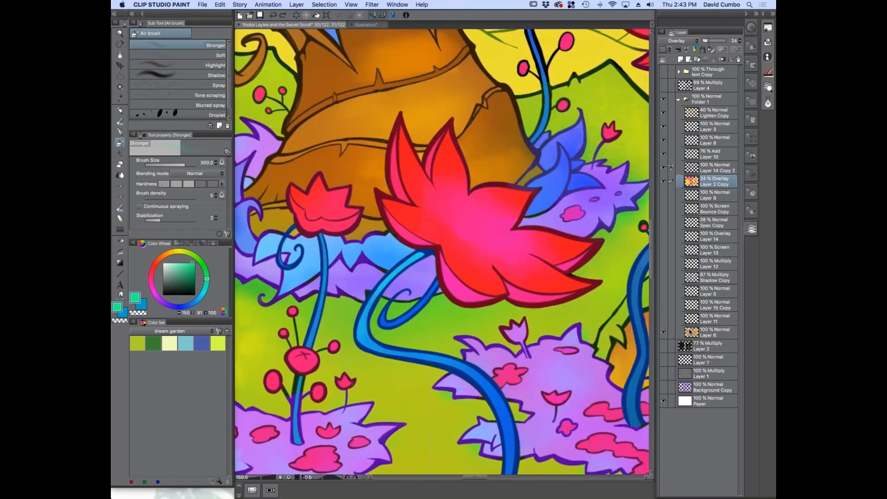
Select Layer 6 and toggle its visibility to examine the base colours under the line art
left_click(714, 332)
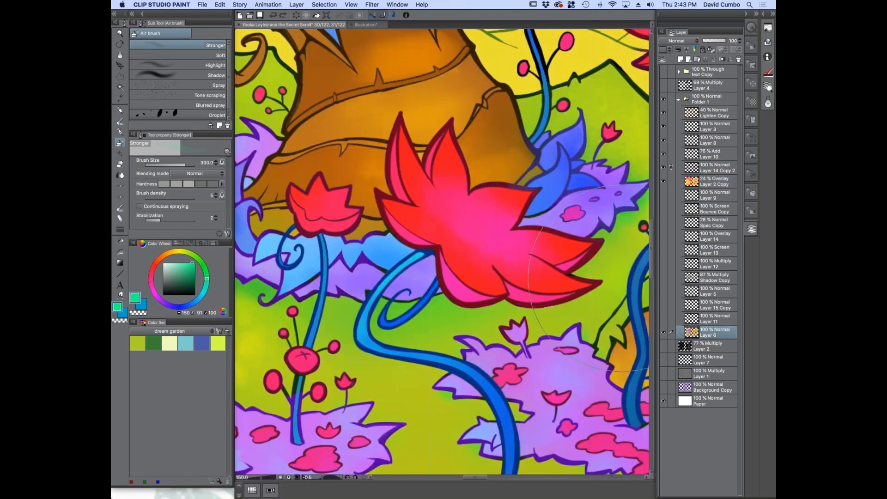
left_click(662, 330)
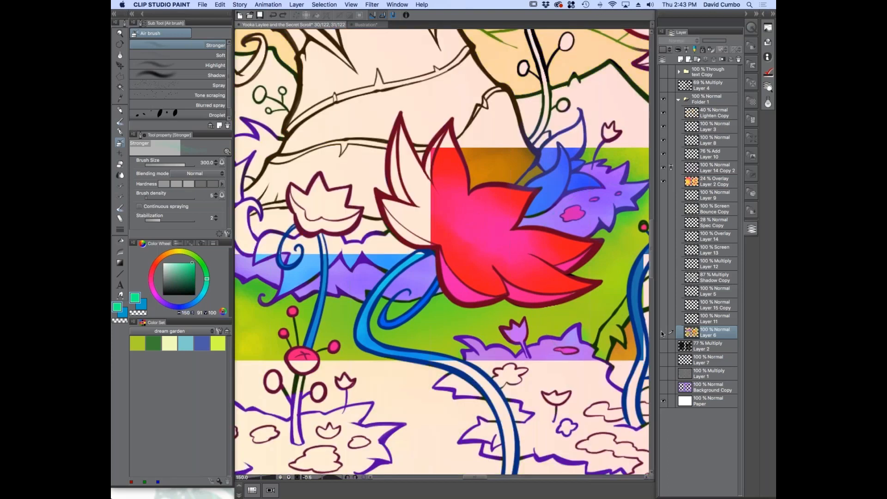
left_click(662, 330)
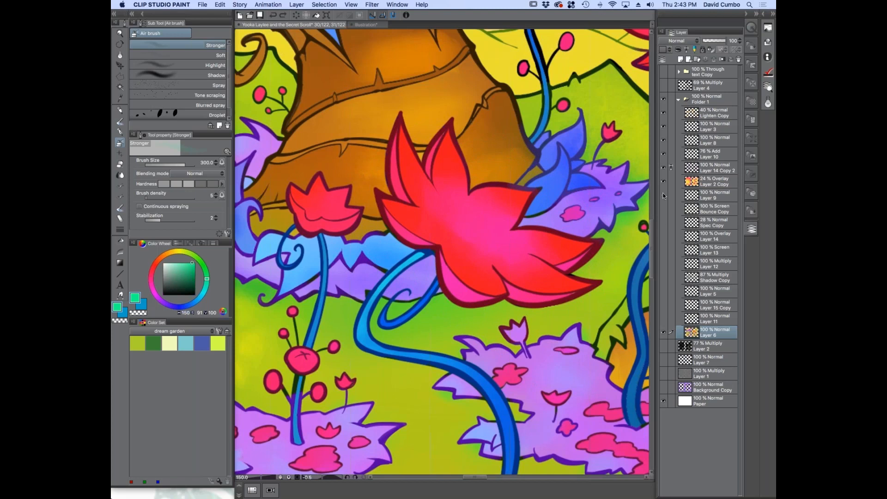
Show every layer from Layer 11 up to Layer 9, redo the last edit, and toggle Lighten Copy
left_click_drag(663, 320, 663, 195)
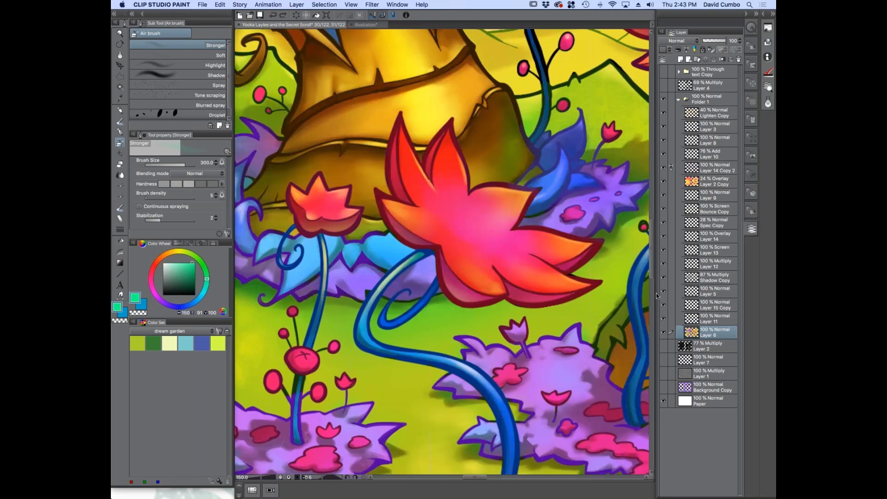
left_click(220, 5)
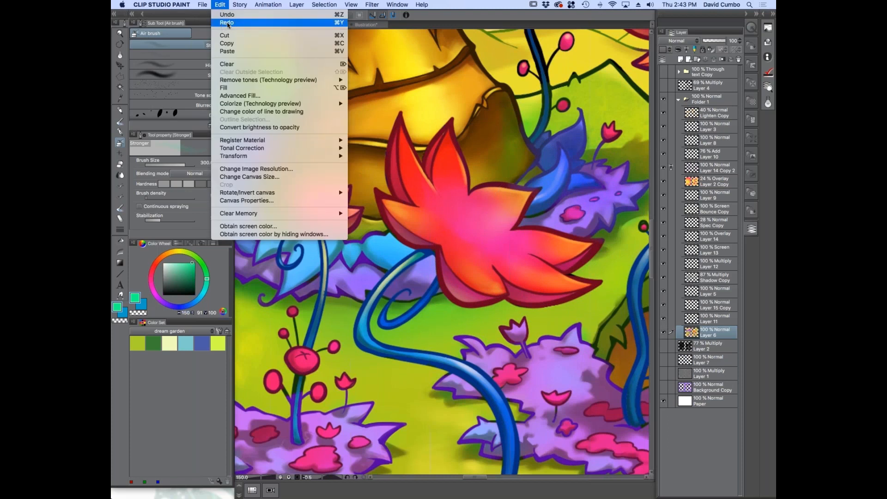
left_click(228, 22)
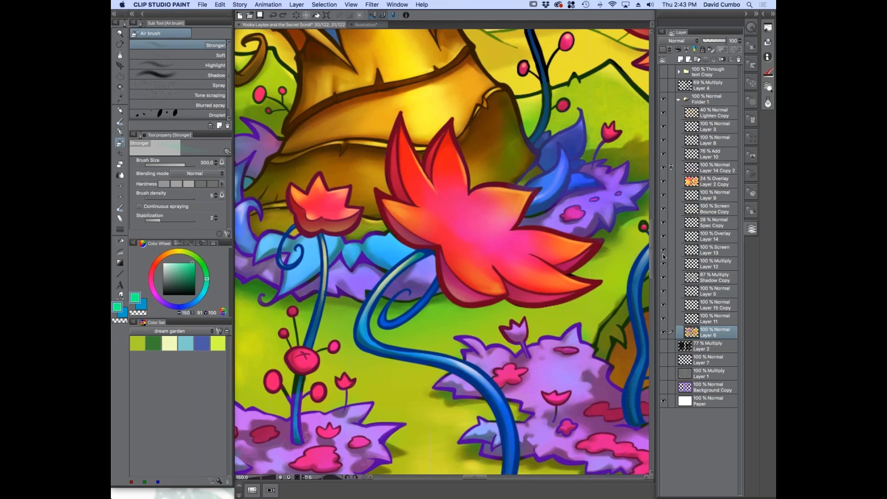
left_click(663, 113)
left_click(663, 113)
Hide the layers from Layer 9 down to Layer 15 Copy and check Layer 11 on the flower
left_click_drag(663, 210, 663, 308)
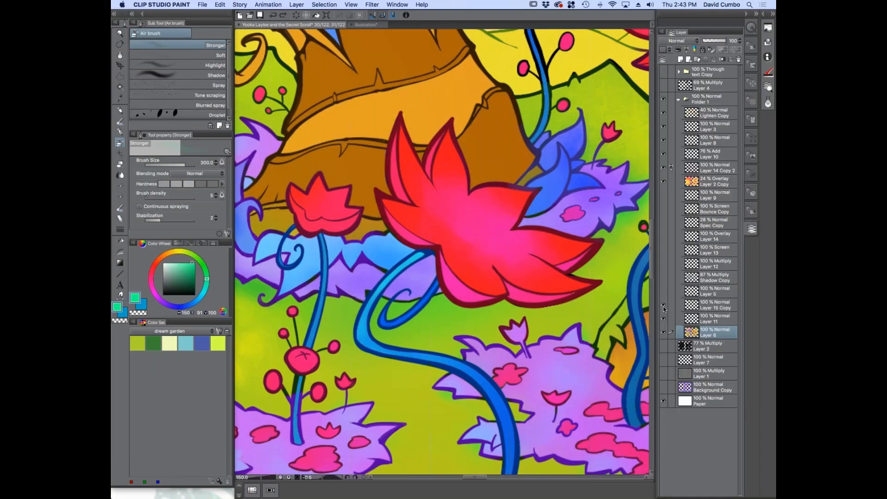
left_click(663, 317)
left_click(664, 318)
Compare the tree and surrounding plants with and without Layer 11, leaving that layer hidden
scroll(610, 298, "down", 2)
left_click_drag(611, 298, 583, 307)
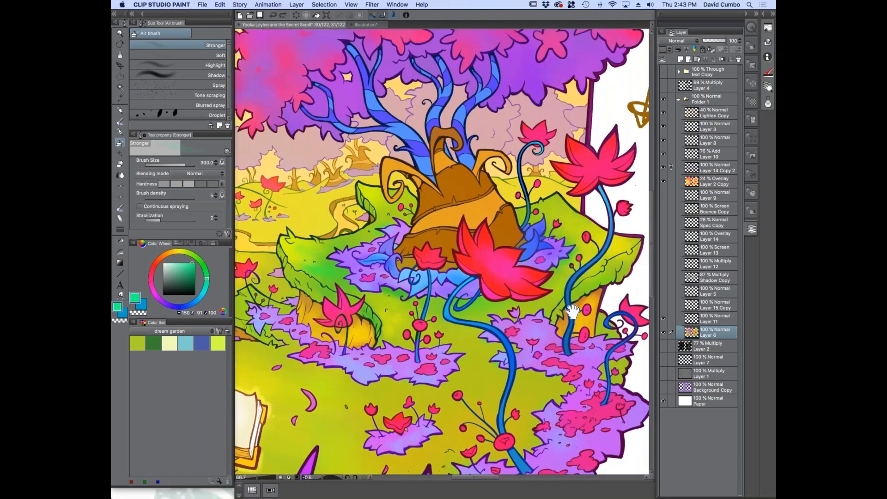
left_click(664, 318)
left_click(663, 318)
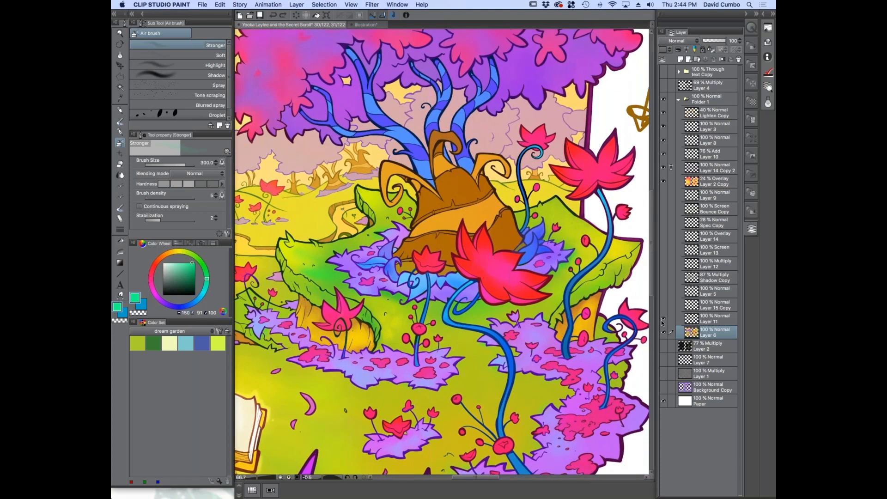
left_click(663, 318)
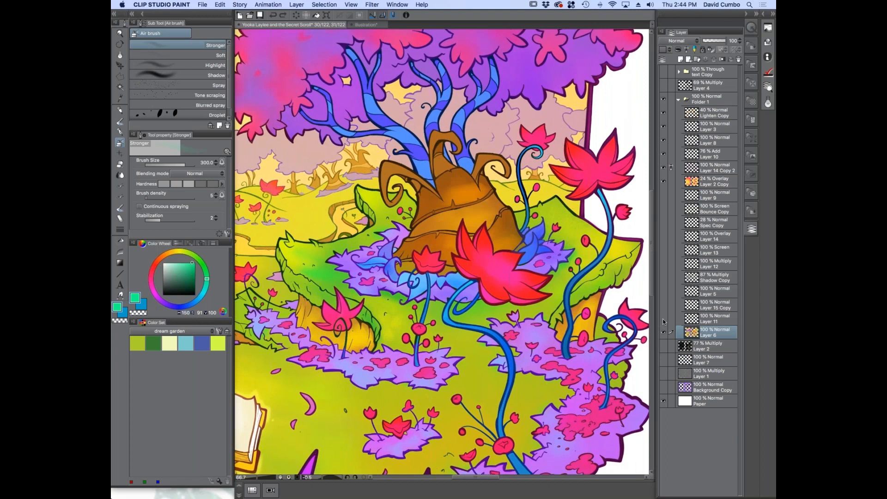
left_click(663, 318)
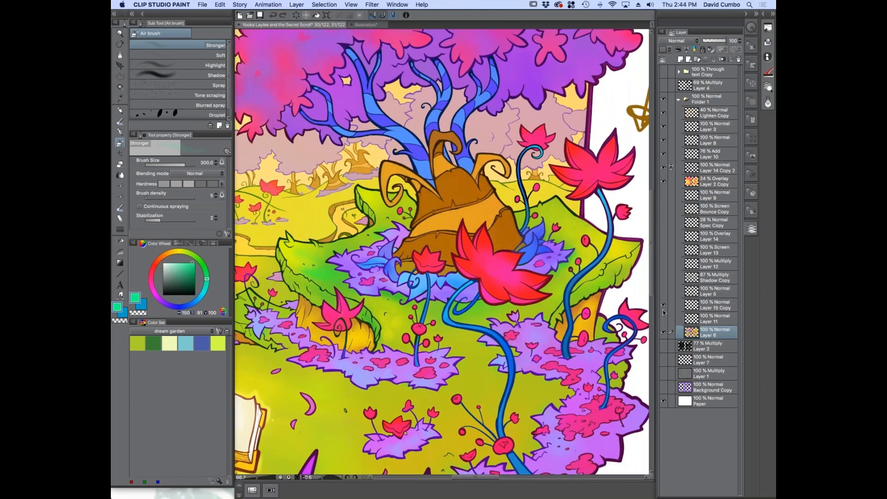
Show Layer 15 Copy, Layer 5 and Shadow Copy, and delete the Multiply layer named Layer 12
left_click(663, 304)
left_click(663, 291)
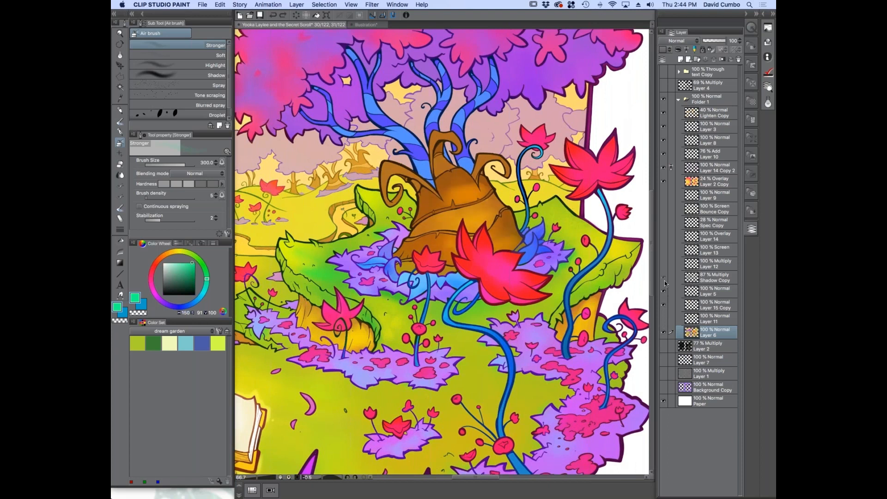
left_click(664, 278)
left_click(663, 264)
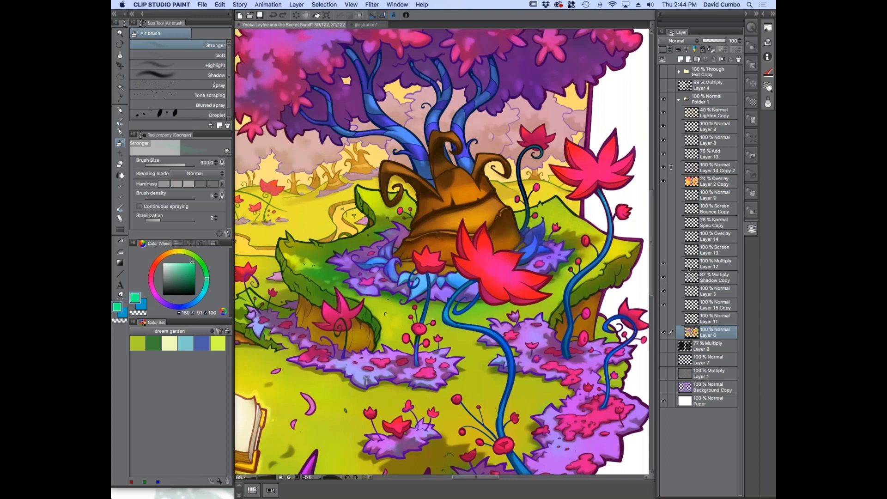
left_click(677, 264)
left_click(738, 60)
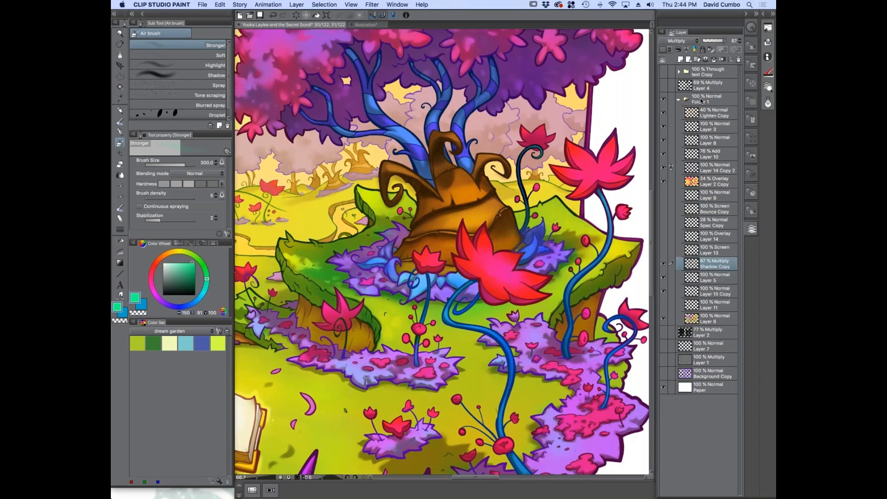
Toggle Layer 13 and Layer 14 to compare their effects, and undo a trial deletion of Layer 13
left_click(663, 251)
left_click(707, 250)
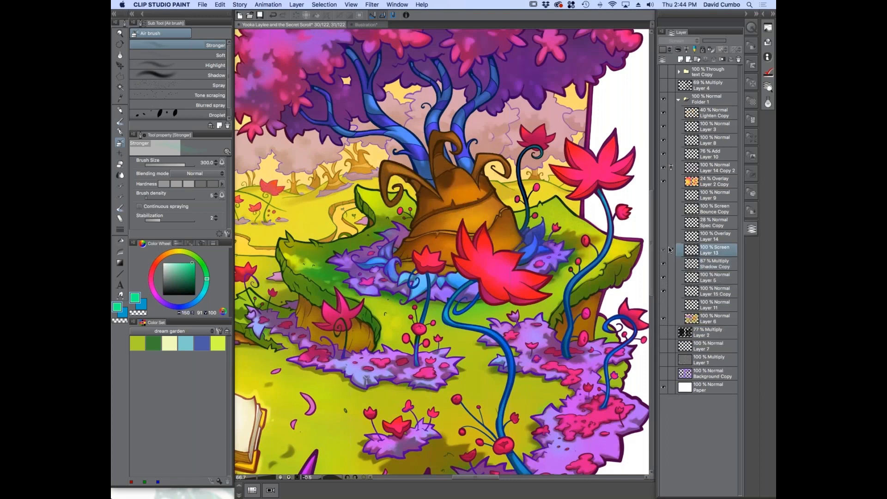
left_click(738, 60)
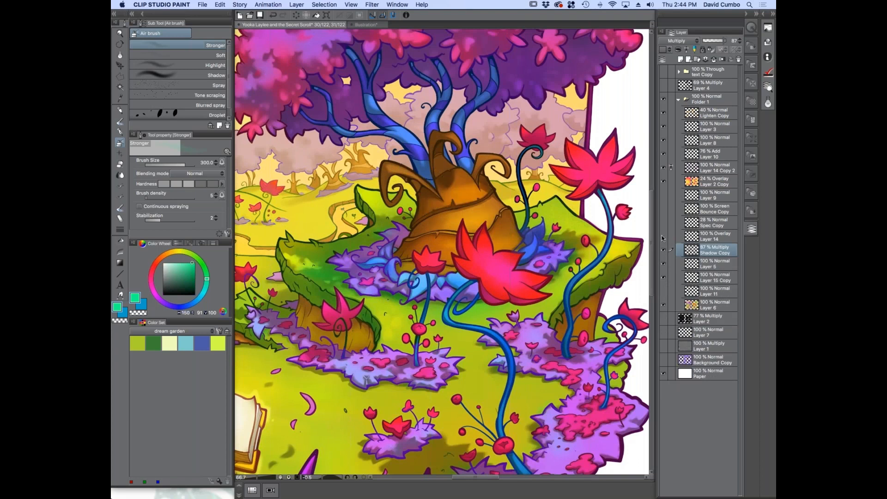
left_click(664, 236)
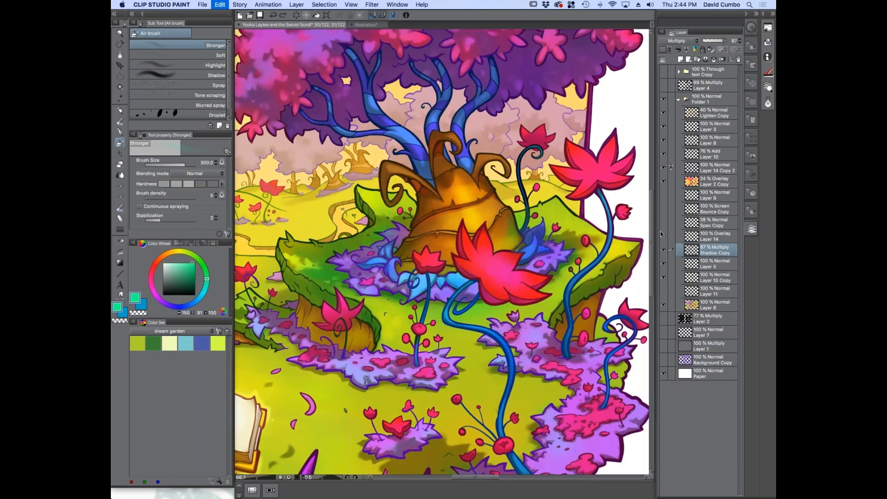
key("super+z")
left_click(688, 238)
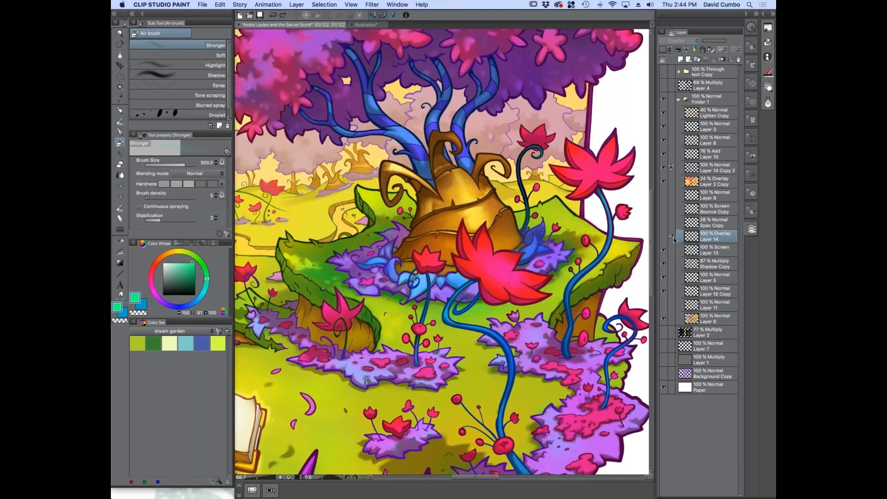
left_click(663, 251)
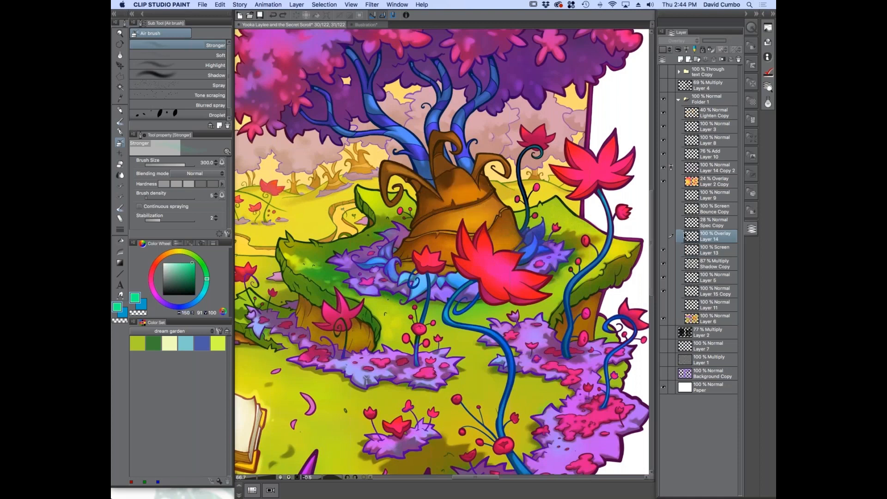
Delete the Screen layer named Layer 13 and show the Spec Copy, Bounce Copy and Layer 9 layers
left_click(693, 251)
left_click(738, 59)
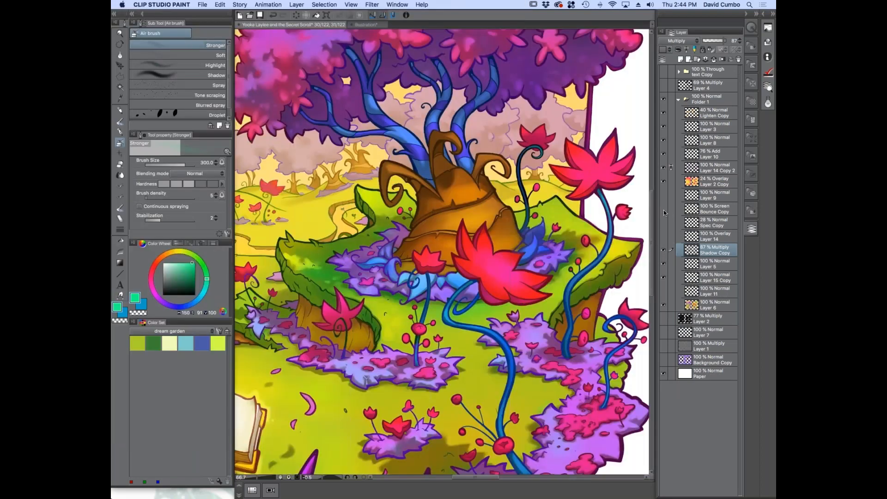
left_click(664, 209)
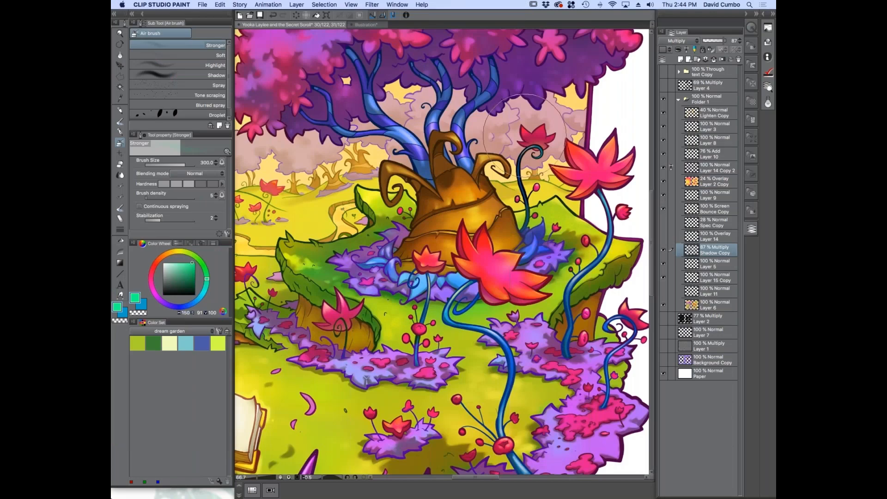
Switch to the Illustration document and choose the やわ肌ブラシ oil paint brush with a medium gray colour
left_click(364, 25)
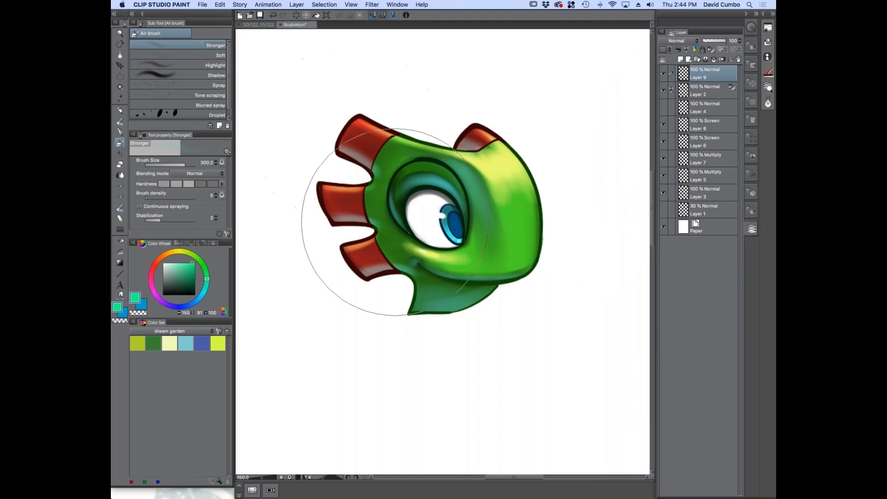
left_click_drag(317, 237, 358, 226)
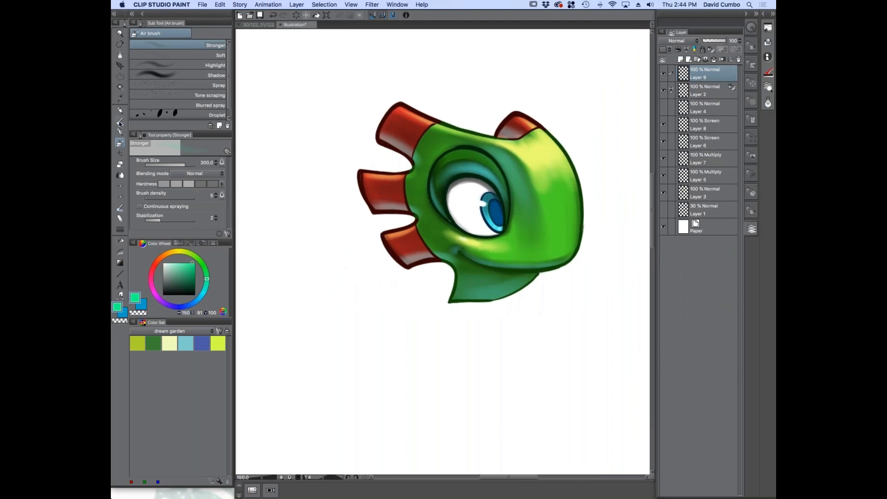
left_click(120, 121)
left_click_drag(309, 249, 356, 232)
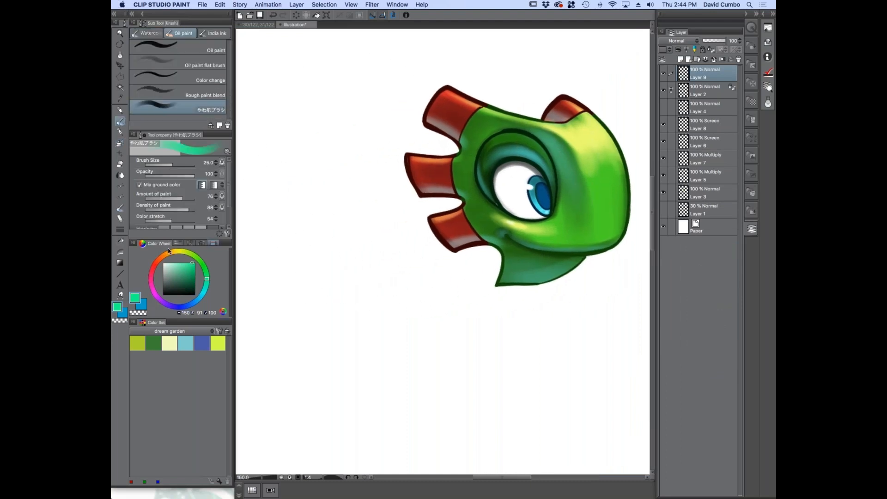
left_click_drag(179, 273, 162, 280)
Try a loose gray zigzag scribble in the empty space beside the green character's head and undo it
mouse_move(290, 241)
left_mouse_down()
mouse_move(389, 297)
mouse_move(322, 352)
mouse_move(419, 297)
mouse_move(410, 303)
left_mouse_up()
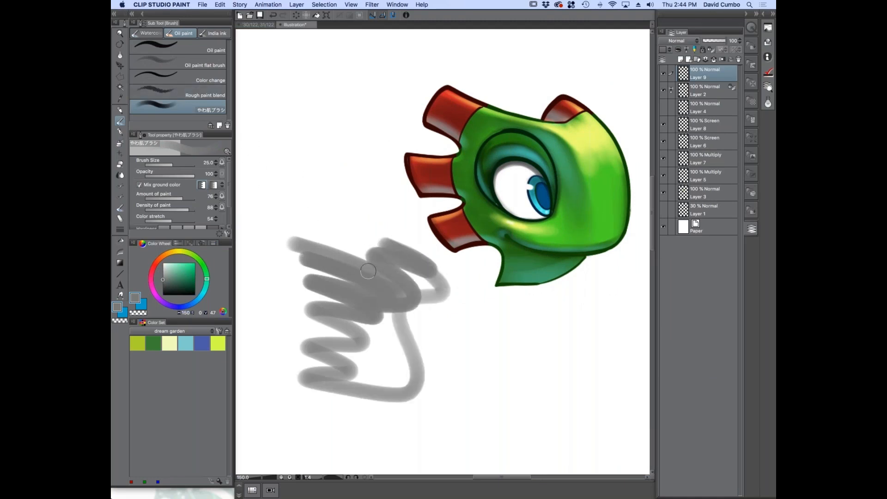
key("ctrl+z")
scroll(351, 267, "up", 1)
scroll(388, 247, "right", 3)
scroll(378, 266, "up", 3)
scroll(352, 248, "left", 2)
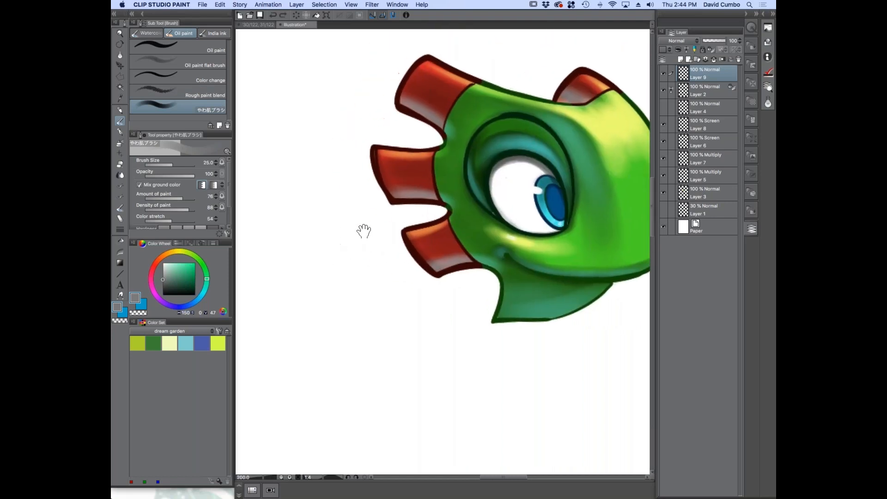
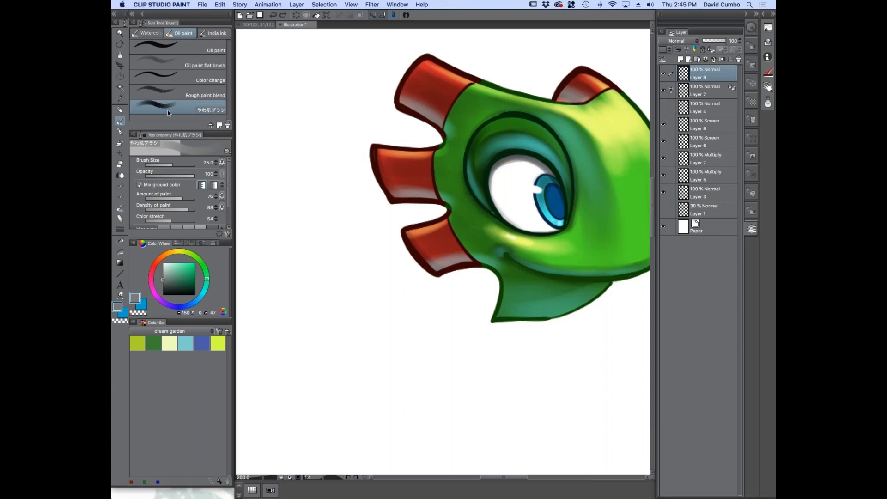
Try medium gray strokes with the oil paint brushes in the empty space beside the head, undoing the rejected ones
mouse_move(317, 254)
left_mouse_down()
mouse_move(335, 217)
mouse_move(401, 287)
mouse_move(376, 254)
mouse_move(389, 268)
mouse_move(345, 234)
mouse_move(347, 248)
mouse_move(312, 243)
mouse_move(358, 284)
mouse_move(334, 275)
mouse_move(302, 286)
mouse_move(321, 314)
mouse_move(307, 344)
left_mouse_up()
key("super+z")
left_click(163, 44)
left_click(185, 110)
key("super+z")
key("super+z")
key("super+z")
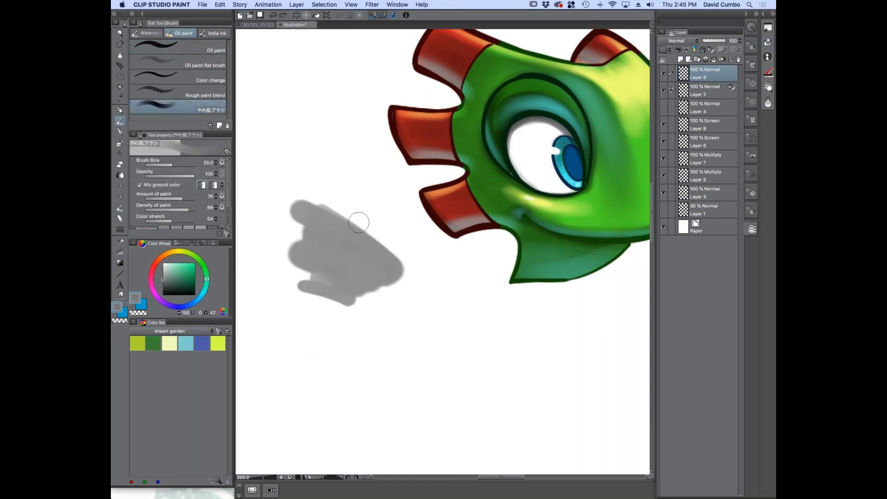
Choose a bright green, about H 160, S 86, V 84, and paint a zigzag test patch beside the head
left_click(185, 270)
left_click(190, 267)
mouse_move(312, 202)
left_mouse_down()
mouse_move(392, 267)
mouse_move(341, 253)
mouse_move(378, 288)
mouse_move(311, 294)
mouse_move(340, 322)
left_mouse_up()
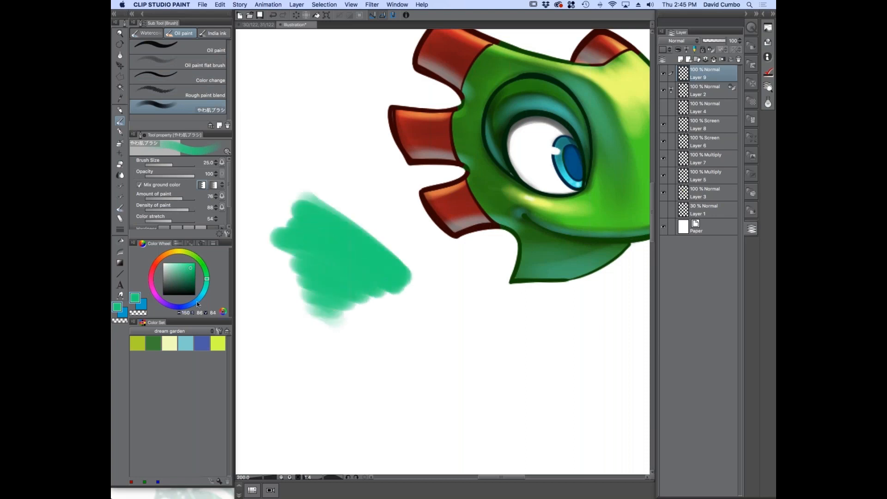
Choose a bright blue, about H 210, S 86, V 84, and blend strokes along the green test patch's upper edge
left_click(193, 302)
left_click_drag(407, 276, 434, 301)
mouse_move(387, 250)
left_mouse_down()
mouse_move(464, 327)
mouse_move(476, 325)
mouse_move(340, 213)
left_mouse_up()
scroll(389, 276, "up", 2)
scroll(409, 296, "down", 2)
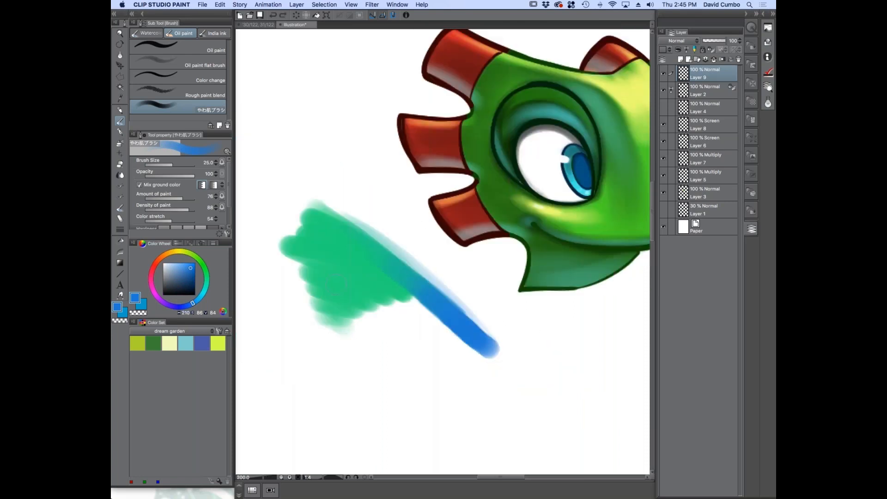
Undo the blue blending strokes and the green test patch to clear the space beside the head
key("super+z")
key("super+z")
key("super+z")
key("super+z")
key("super+z")
key("super+z")
key("super+z")
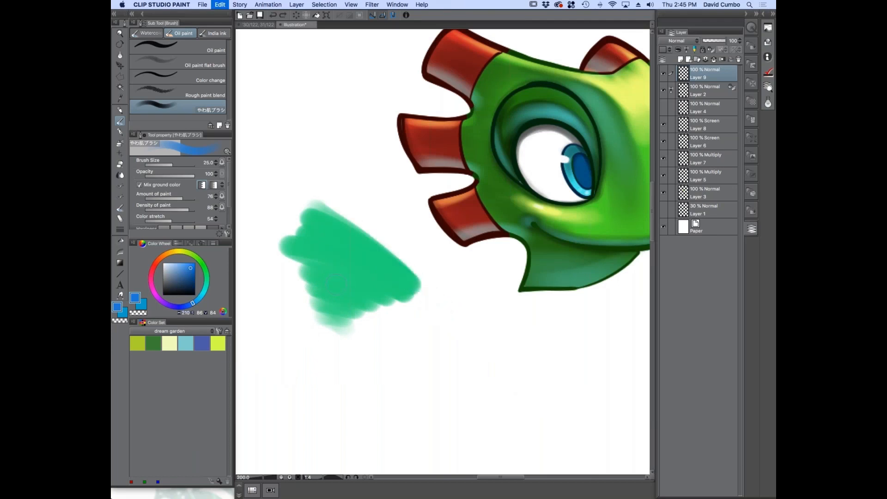
key("super+z")
left_click_drag(343, 242, 255, 273)
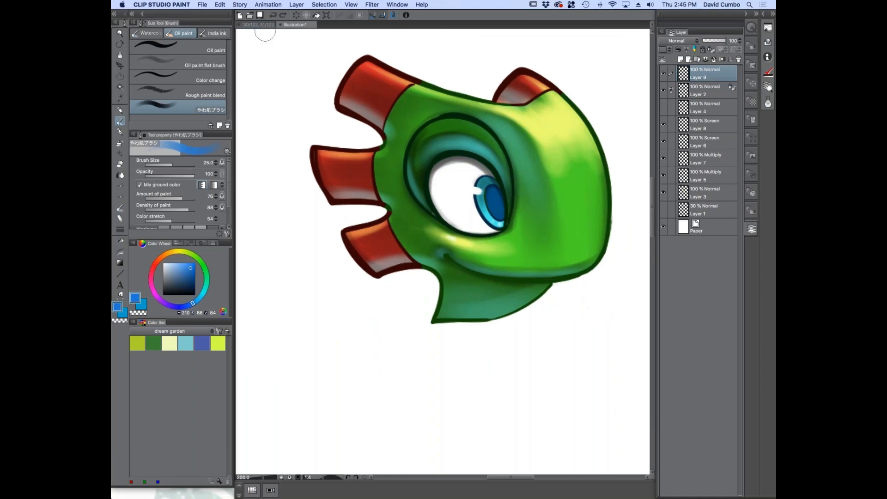
left_click_drag(502, 290, 479, 305)
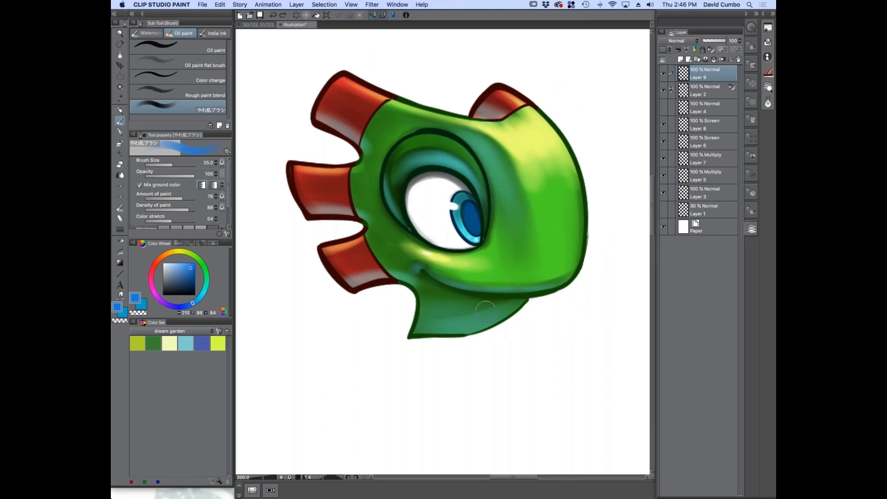
Switch to Preview to display sites.jpg, and return to Clip Studio Paint
key("super+Tab")
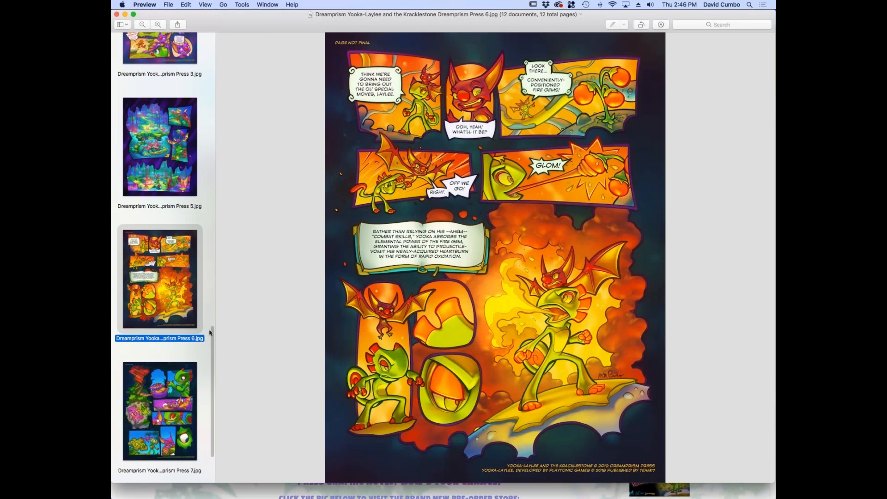
scroll(210, 332, "down", 4)
left_click(151, 425)
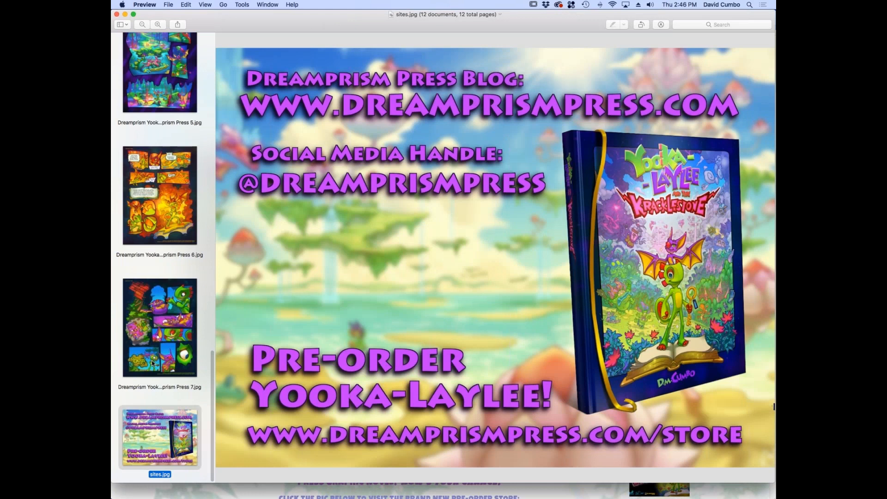
key("super+Tab")
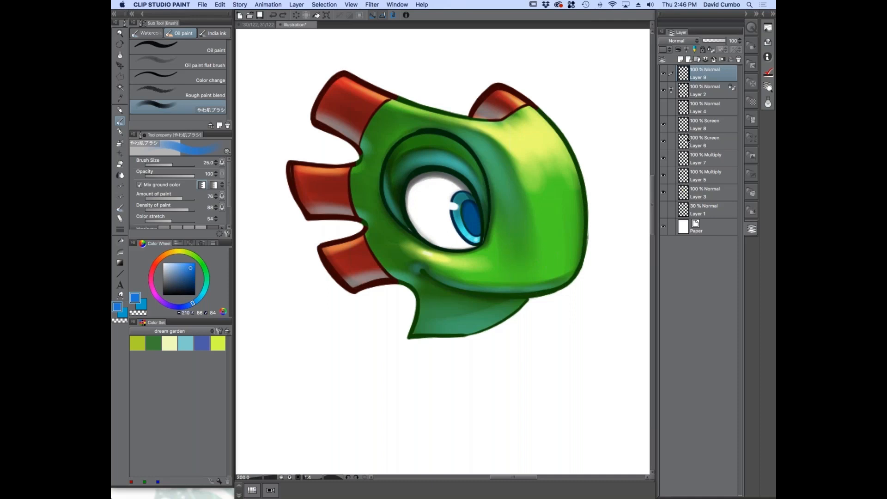
Hide Layers 4, 8, 6 and 7, and toggle Layers 2 and 5 to compare the line art and shadow effects
left_click_drag(662, 90, 660, 155)
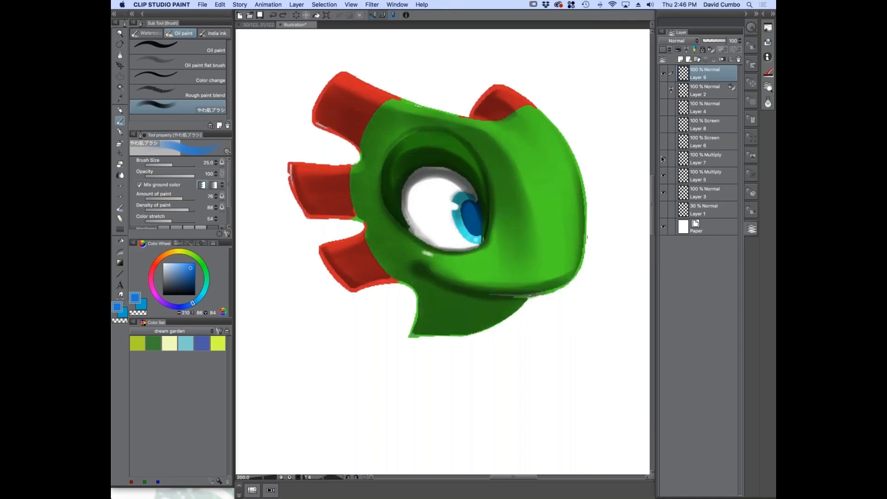
left_click(663, 90)
left_click(662, 160)
left_click(663, 159)
left_click(662, 175)
left_click(662, 175)
Lock Layer 9's transparent pixels, try filling it with a muted blue, about H 194, S 45, V 63, and undo the fill
left_click(710, 50)
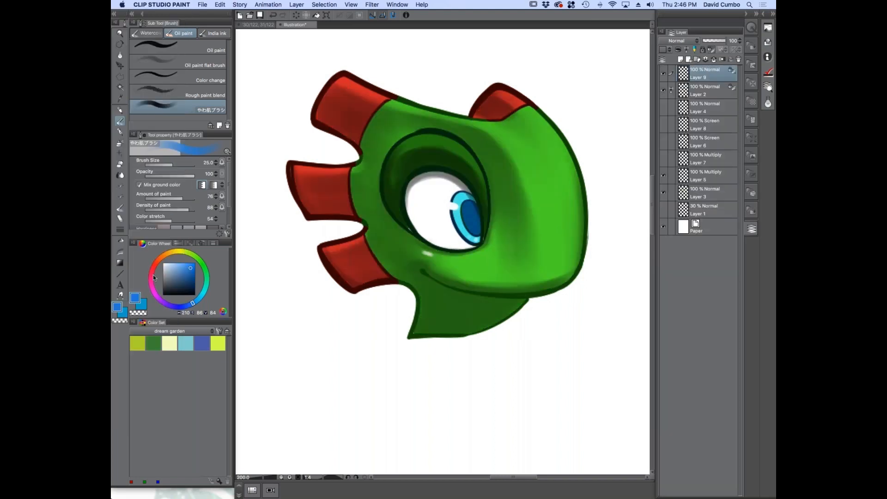
left_click(156, 291)
mouse_move(188, 268)
left_mouse_down()
mouse_move(174, 277)
mouse_move(199, 297)
left_mouse_up()
key("alt+Delete")
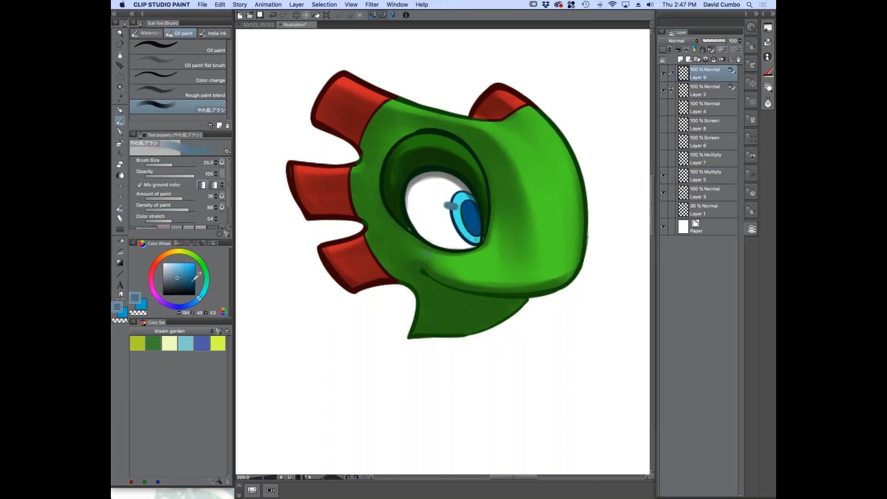
key("super+z")
Lock the transparent pixels of the Multiply shadow layer, Layer 5, and fill its shading with the muted blue
left_click(679, 179)
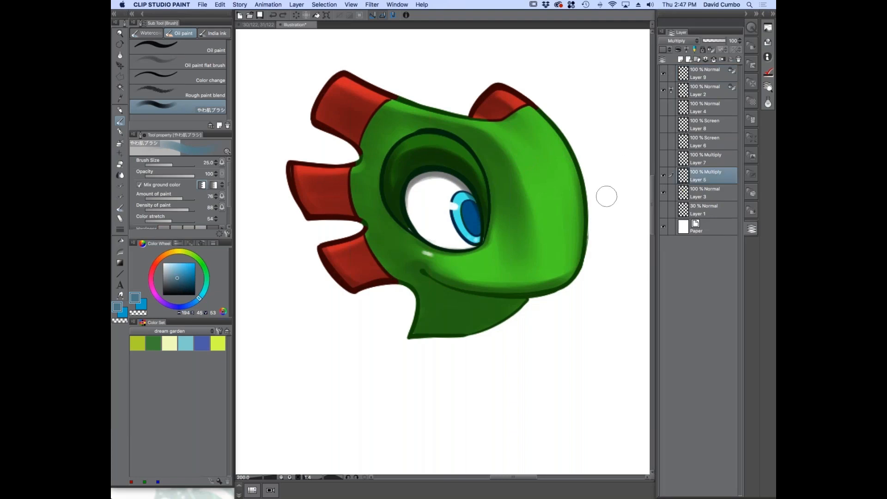
left_click(710, 48)
left_click(663, 176)
left_click(663, 174)
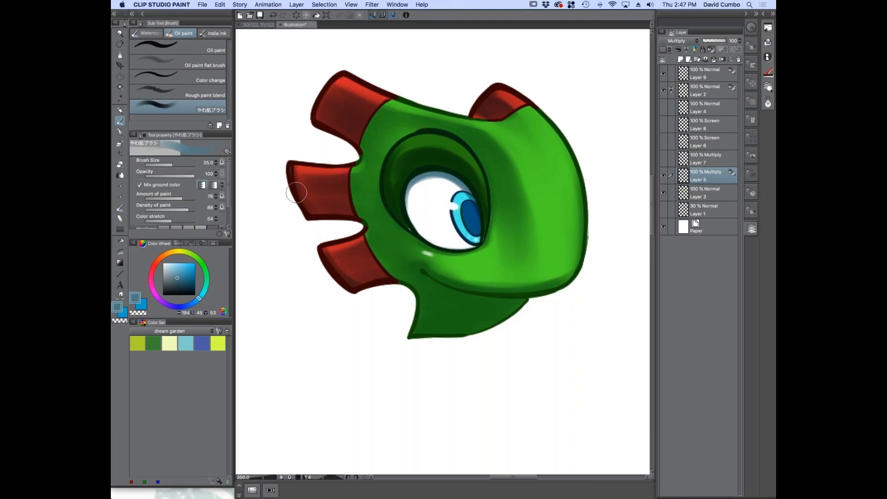
left_click(219, 5)
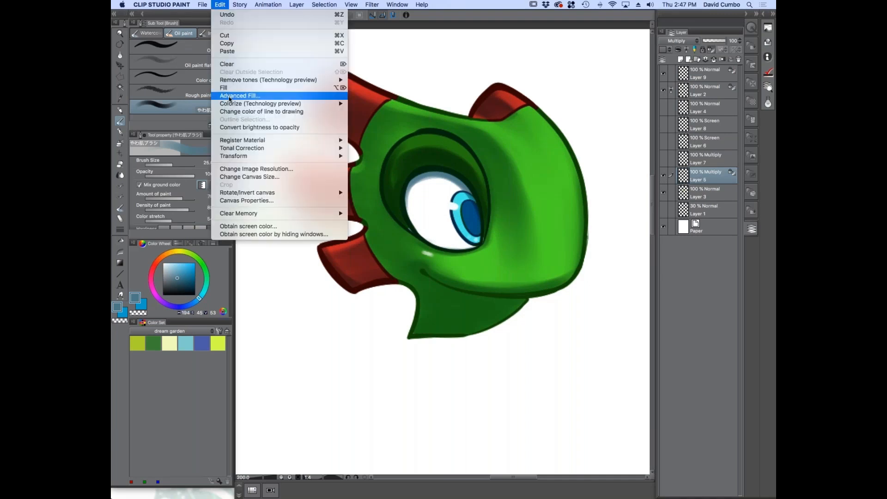
left_click(670, 193)
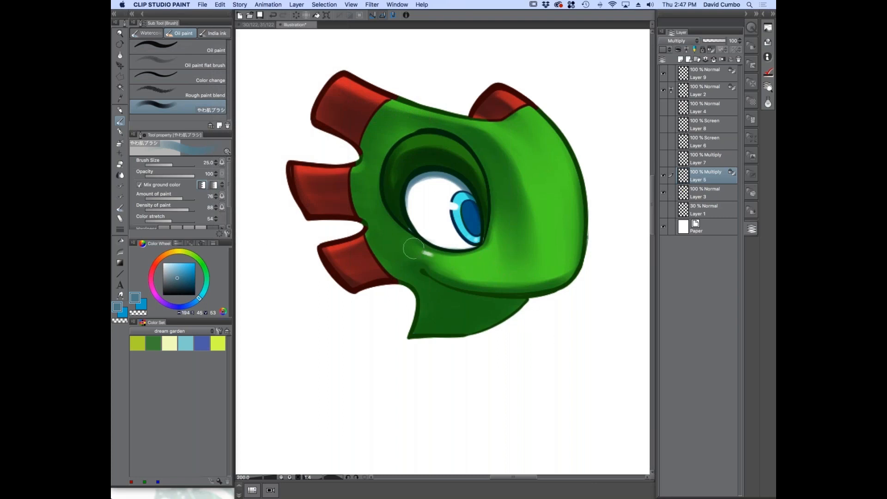
Try refilling Layer 5's shading with other colours, including yellow-green and a grayish olive
mouse_move(177, 279)
left_mouse_down()
mouse_move(187, 279)
mouse_move(188, 305)
left_mouse_up()
key("alt+Delete")
left_click(186, 252)
key("alt+Delete")
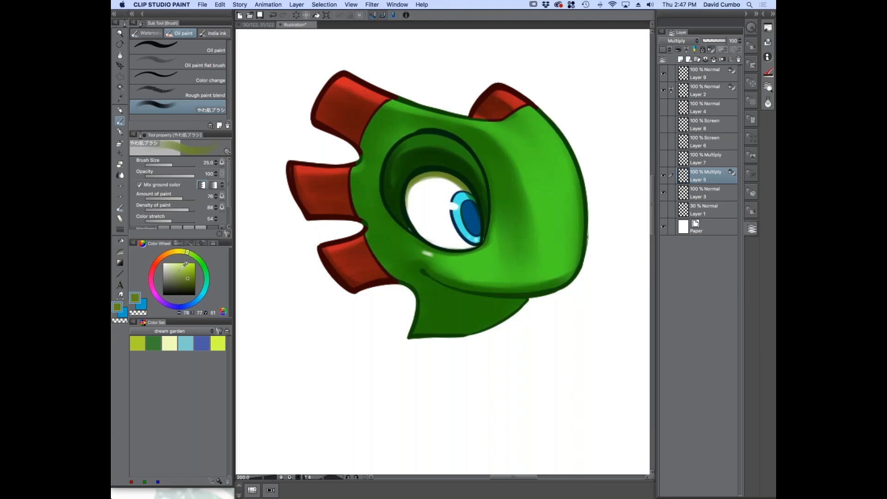
left_click(165, 278)
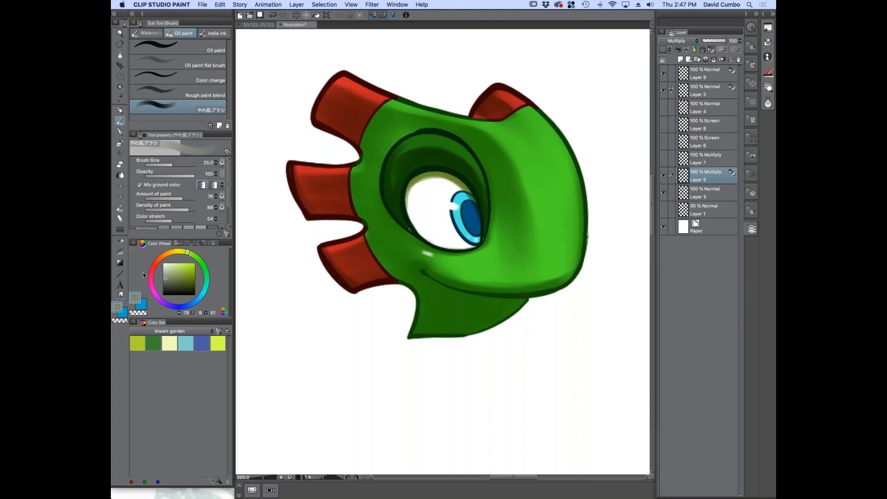
key("alt+Delete")
Test a muted red fill on Layer 5's shading and replace it with a neutral medium gray fill
left_click(151, 273)
left_click(178, 279)
key("alt+Delete")
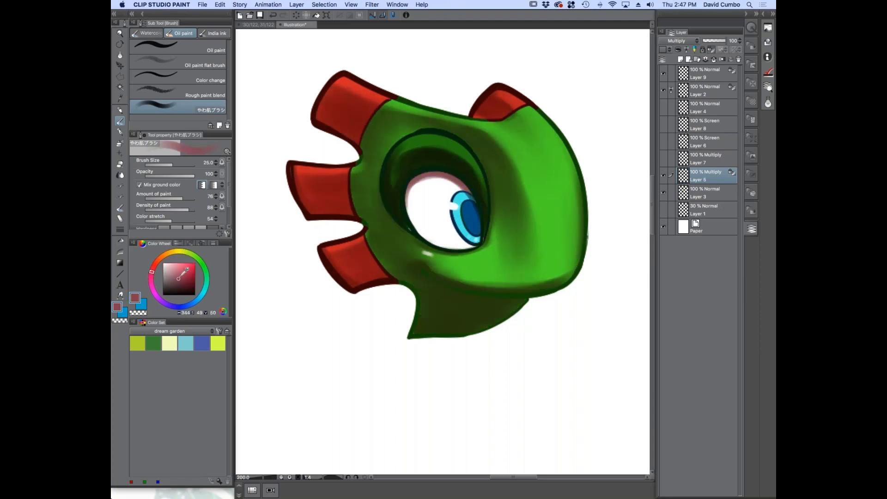
left_click(163, 278)
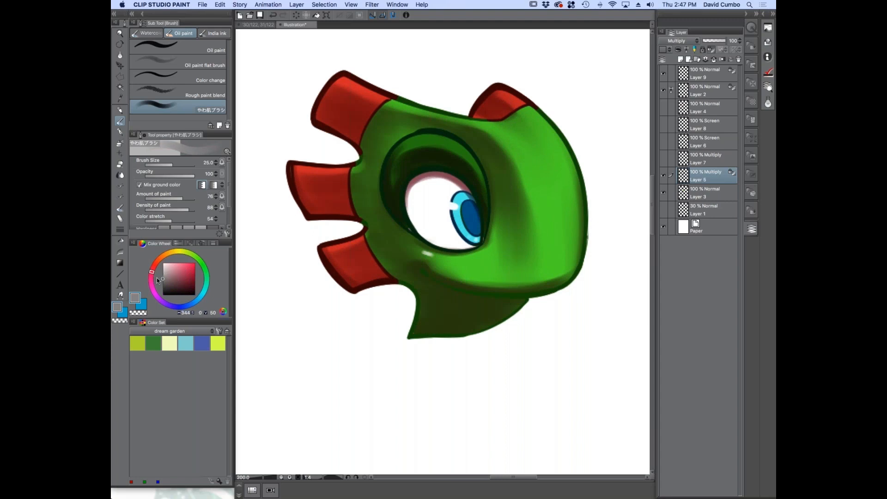
key("alt+Delete")
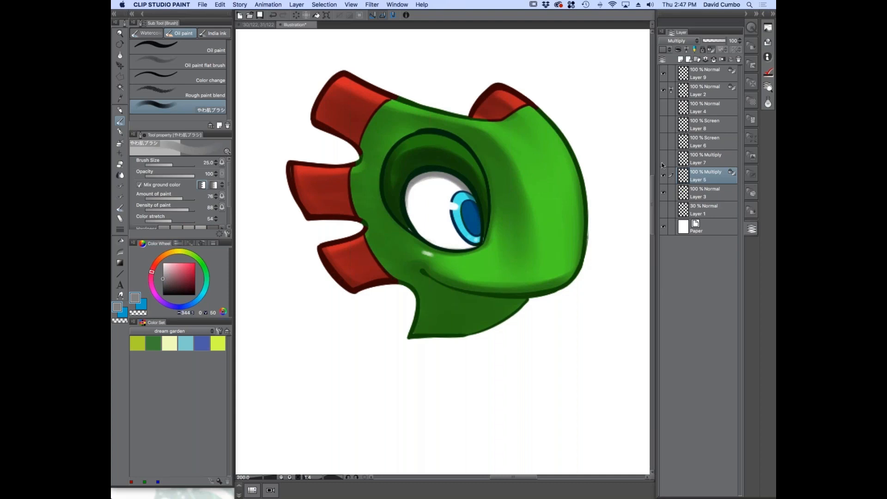
Show Layers 4, 8, 6 and 7 of the character head again
left_click_drag(664, 107, 663, 140)
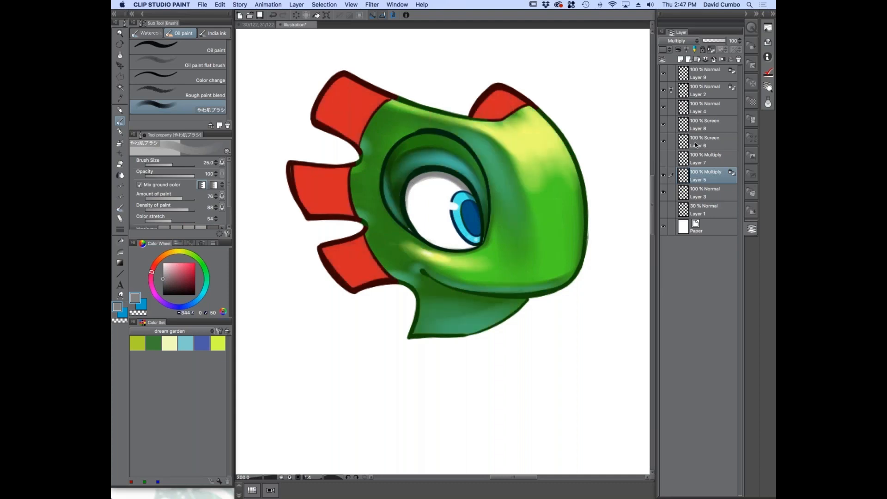
left_click(663, 159)
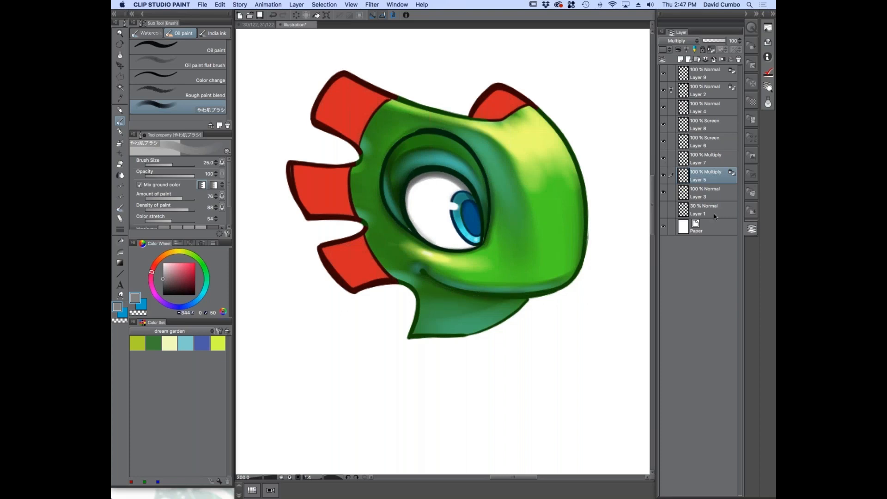
Switch to the Yooka-Laylee comic document and examine the forest panel's trees, open book and shading up close and as a whole
left_click(255, 25)
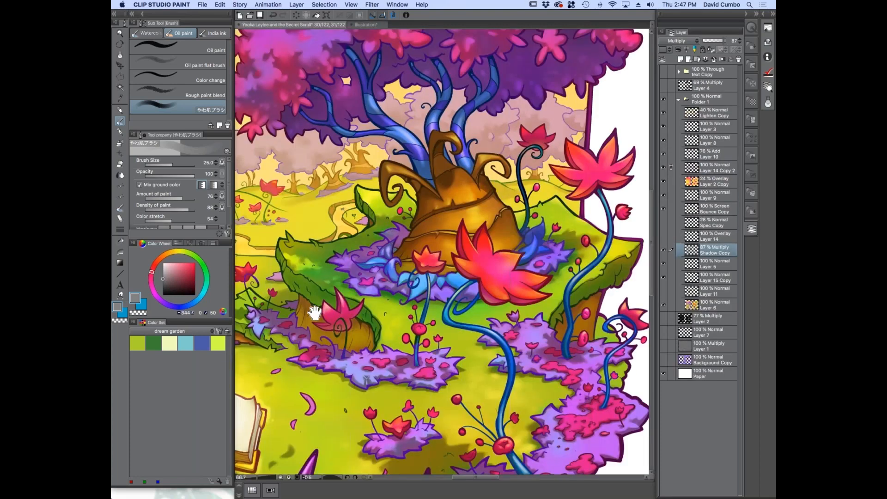
left_click_drag(315, 313, 389, 302)
scroll(370, 305, "down", 1)
left_click_drag(323, 300, 382, 266)
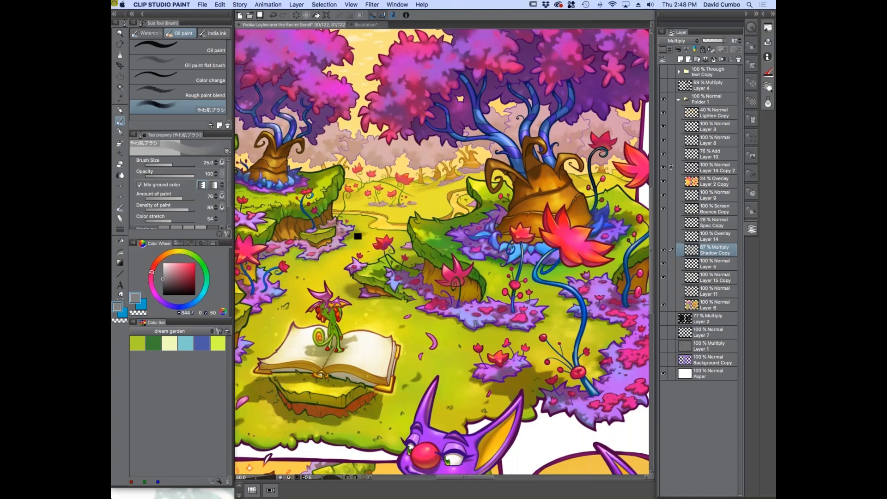
key("super+minus")
left_click_drag(311, 273, 322, 293)
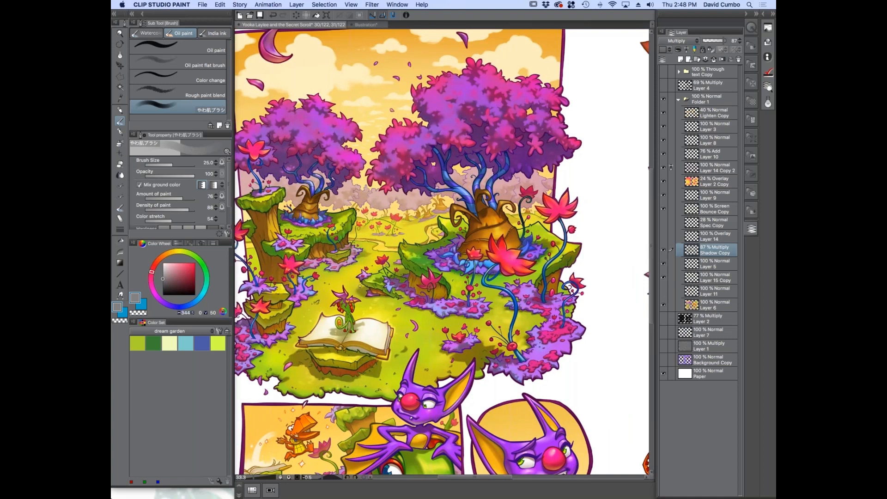
left_click_drag(326, 296, 355, 264)
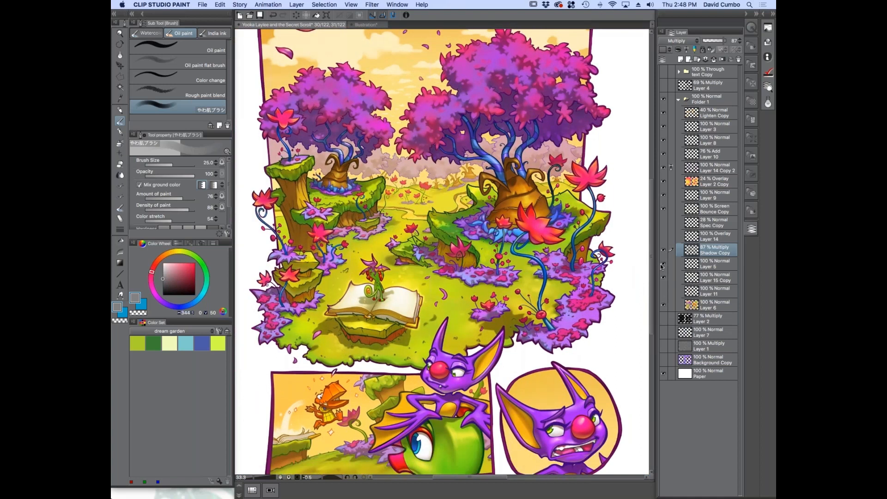
Flatten the comic page into a single layer
left_click(296, 4)
left_click(312, 182)
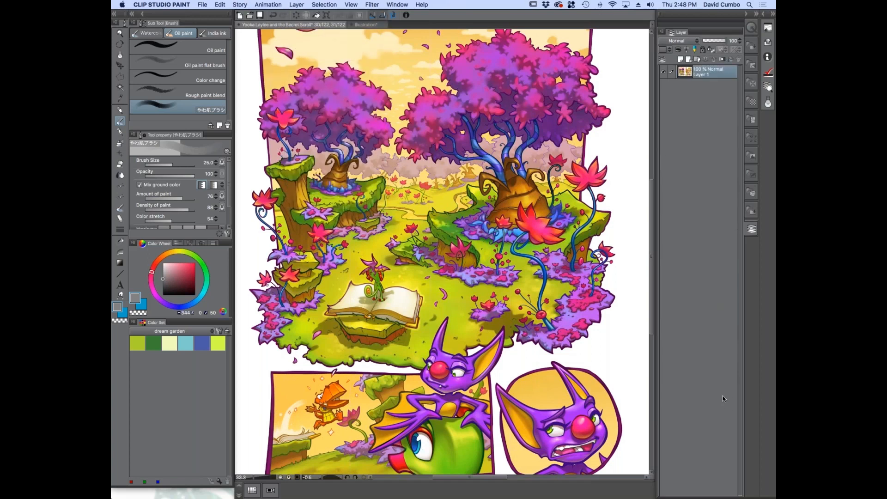
Set the flattened page's saturation to -100 with Hue/Saturation/Luminosity and inspect the forest panel's gray values
key("super+u")
left_click_drag(432, 373, 576, 192)
left_click_drag(581, 236, 495, 239)
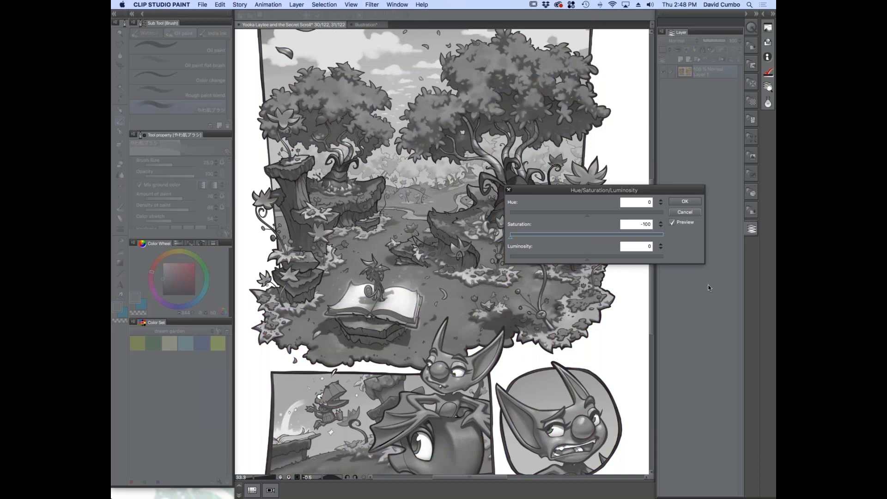
left_click(680, 204)
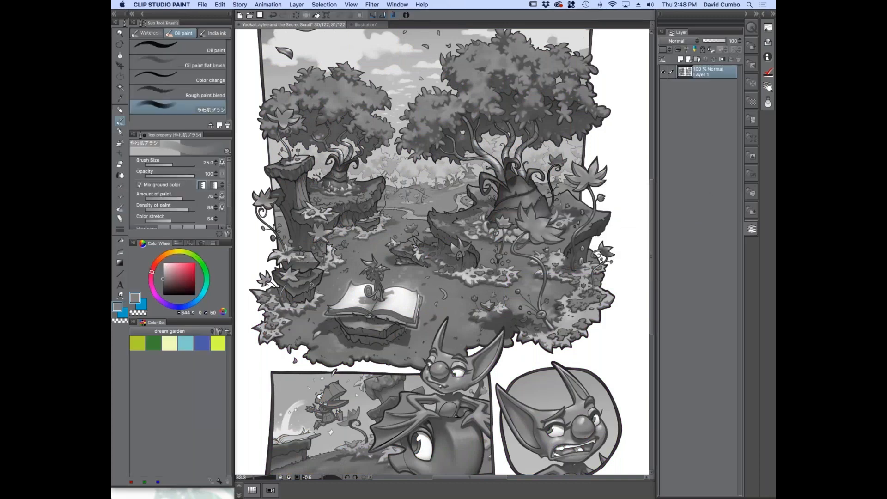
scroll(495, 218, "up", 3)
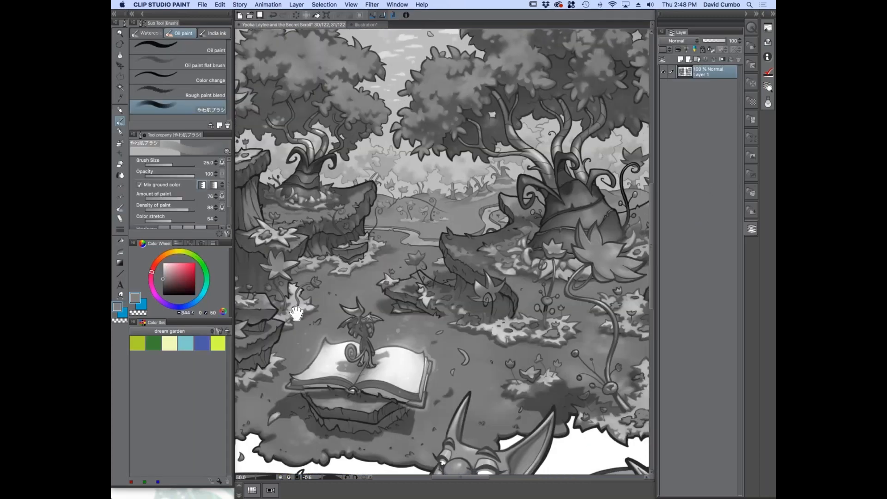
scroll(452, 186, "up", 1)
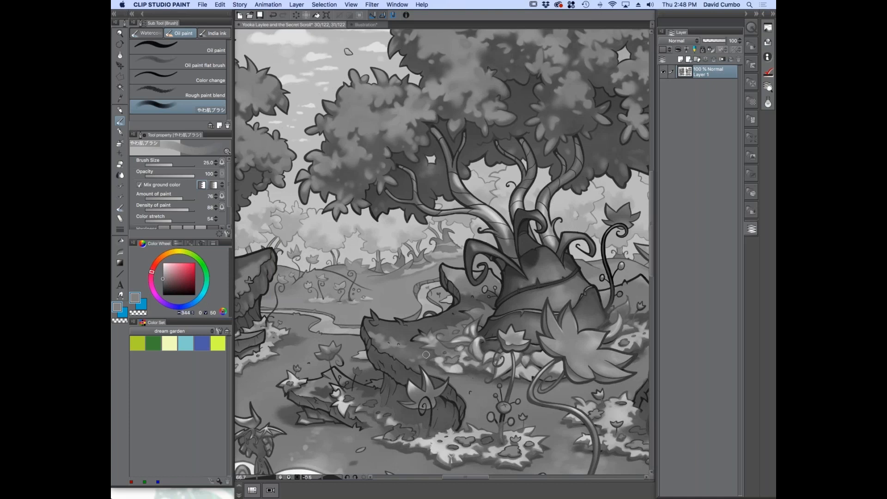
Undo the desaturation and review the forest panel in colour
key("super+z")
key("super+minus")
left_click_drag(332, 323, 375, 192)
left_click_drag(348, 290, 328, 343)
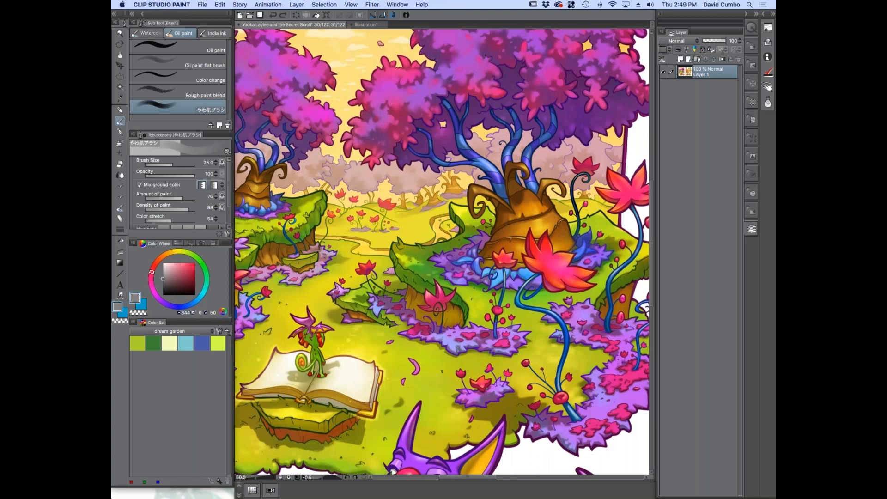
Switch to Preview and view Dreamprism Dream Girl_small.jpg and the purple window-seat illustration
key("super+Tab")
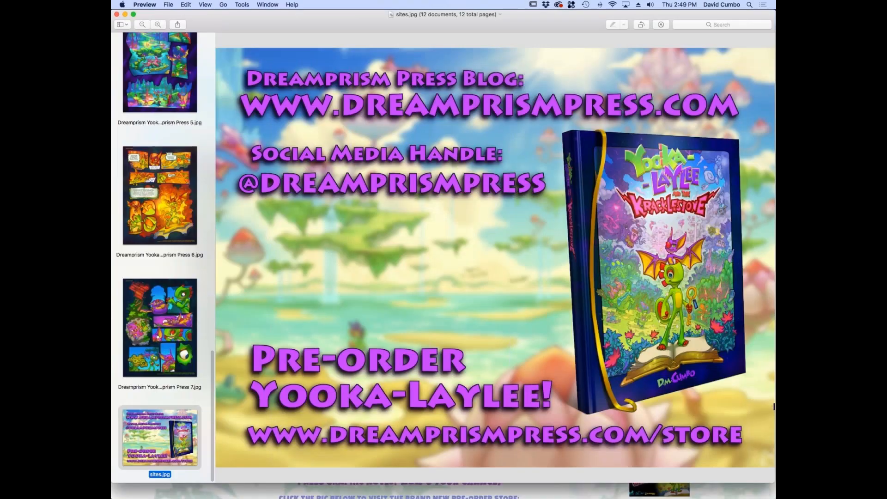
left_click_drag(213, 361, 202, 47)
left_click(150, 242)
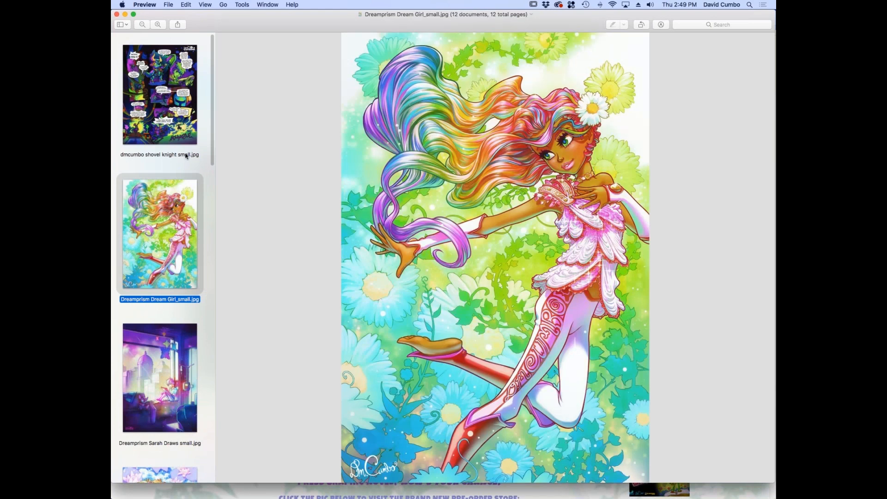
scroll(178, 208, "down", 5)
left_click(185, 287)
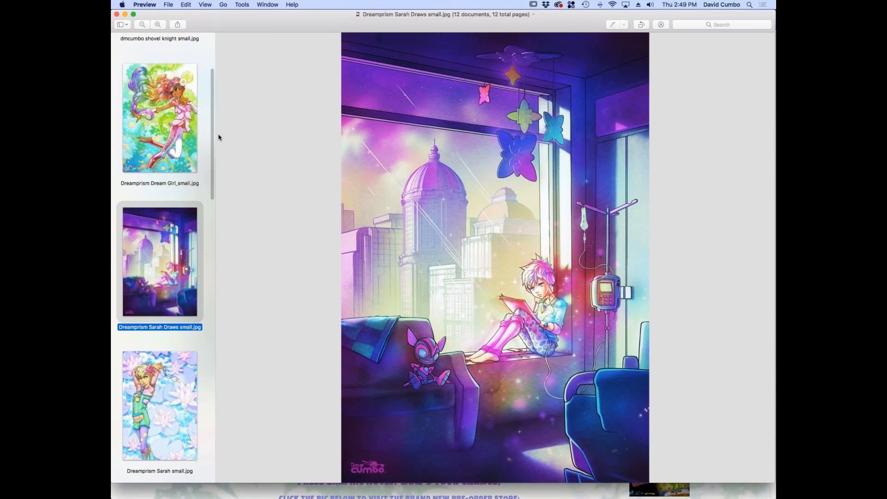
Browse the remaining artwork thumbnails down to sites.jpg and switch back to Clip Studio Paint
left_click_drag(213, 137, 200, 430)
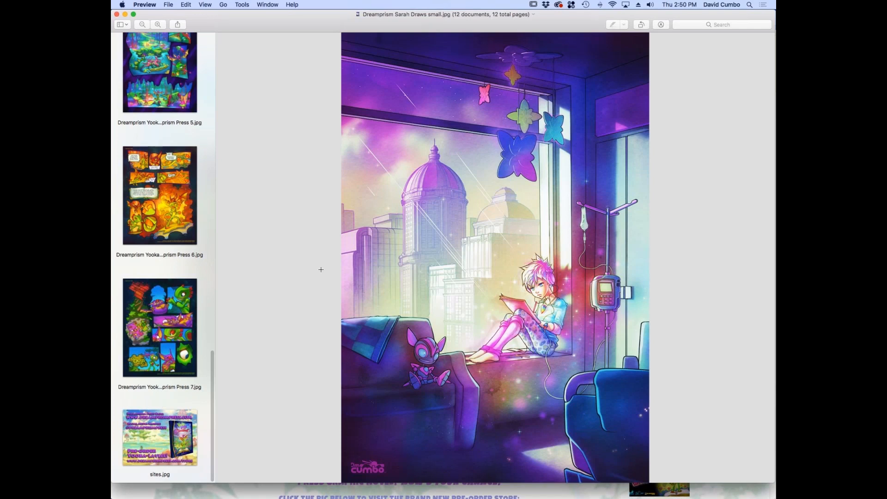
key("super+Tab")
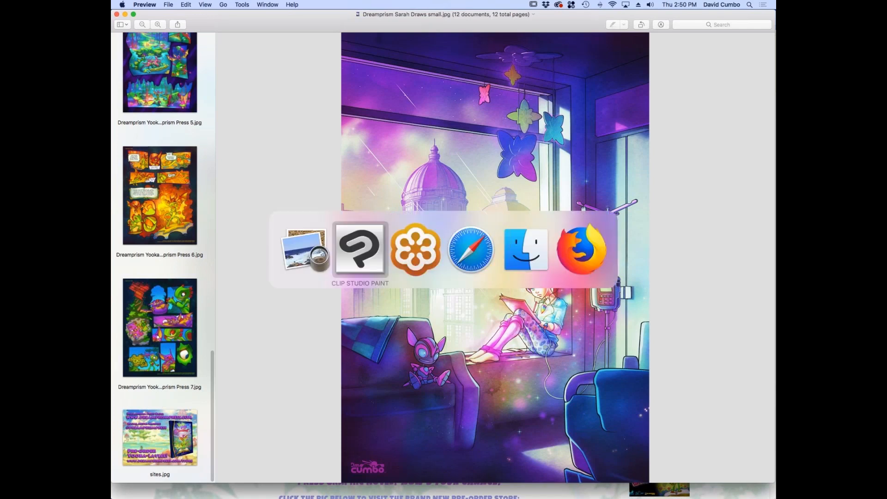
key("super+c")
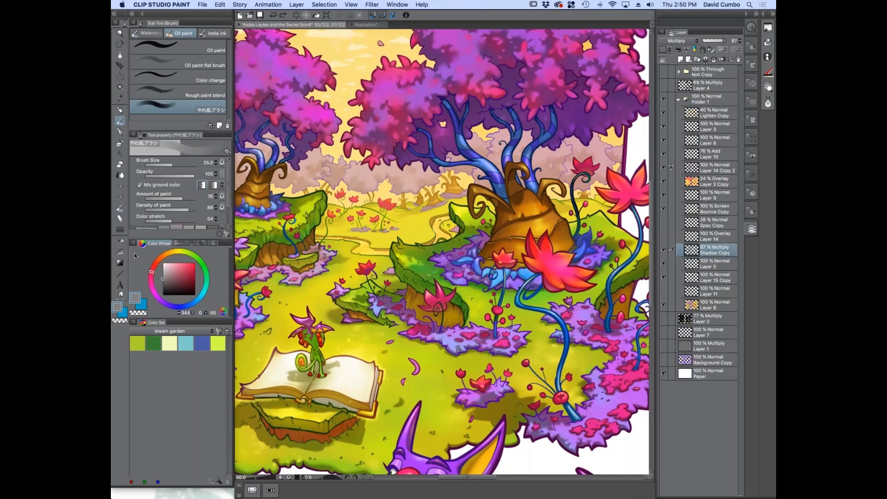
Bring the purple bat panels into view and look through the file formats offered for single-layer export
mouse_move(163, 278)
left_mouse_down()
mouse_move(163, 263)
mouse_move(162, 277)
mouse_move(151, 261)
mouse_move(147, 277)
mouse_move(137, 273)
mouse_move(150, 276)
left_mouse_up()
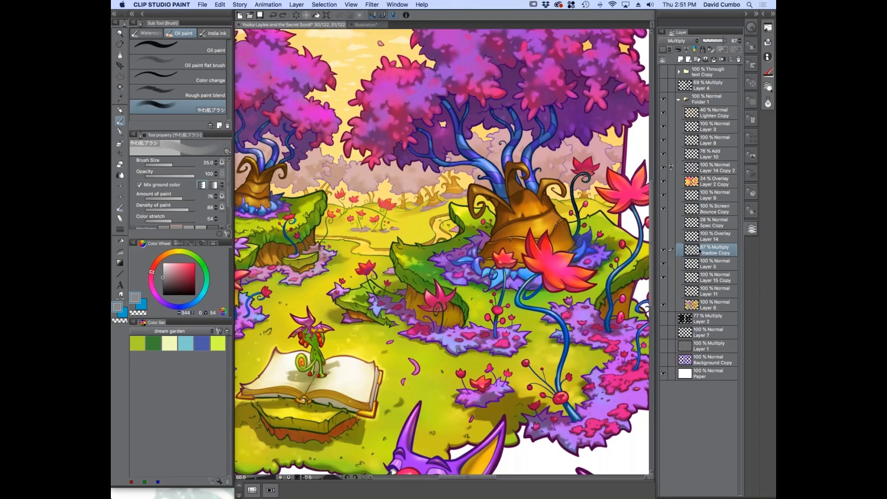
left_click_drag(282, 468, 319, 268)
left_click_drag(400, 345, 302, 314)
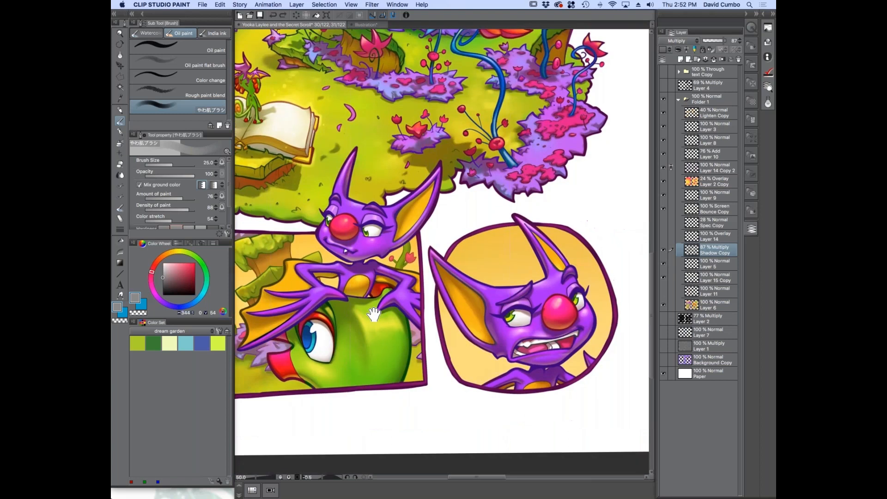
left_click_drag(333, 277, 359, 321)
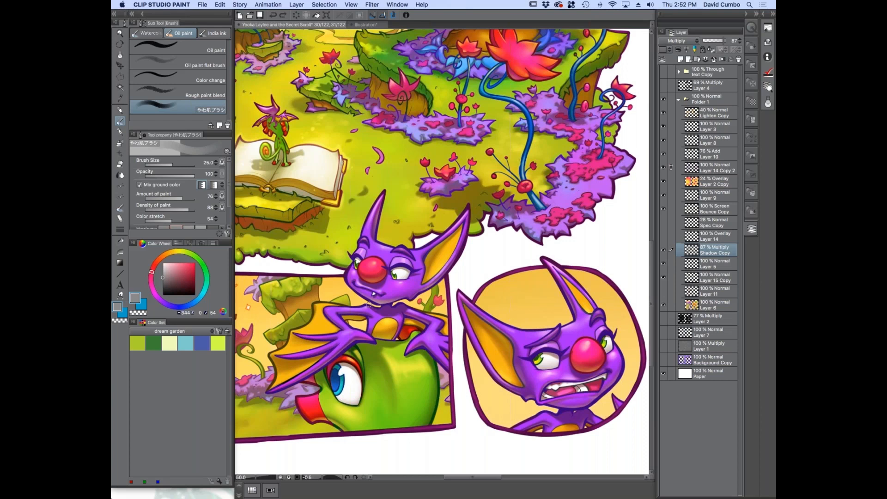
left_click(203, 5)
mouse_move(207, 96)
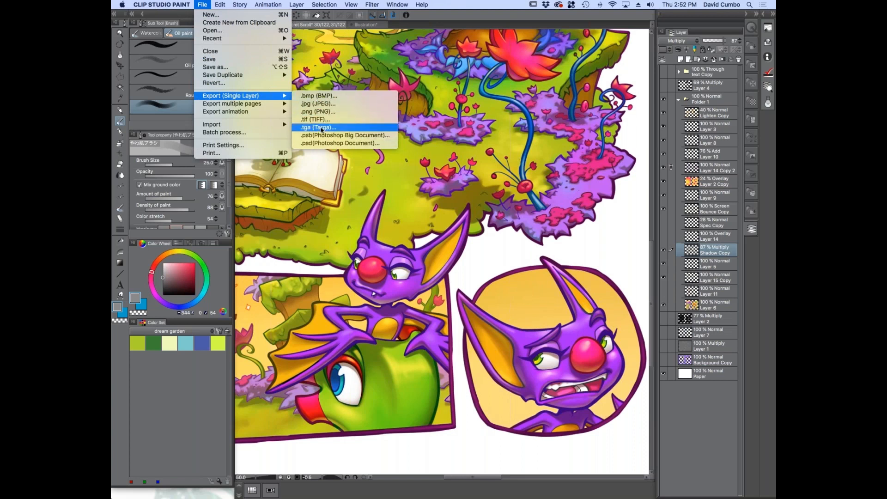
left_click(691, 254)
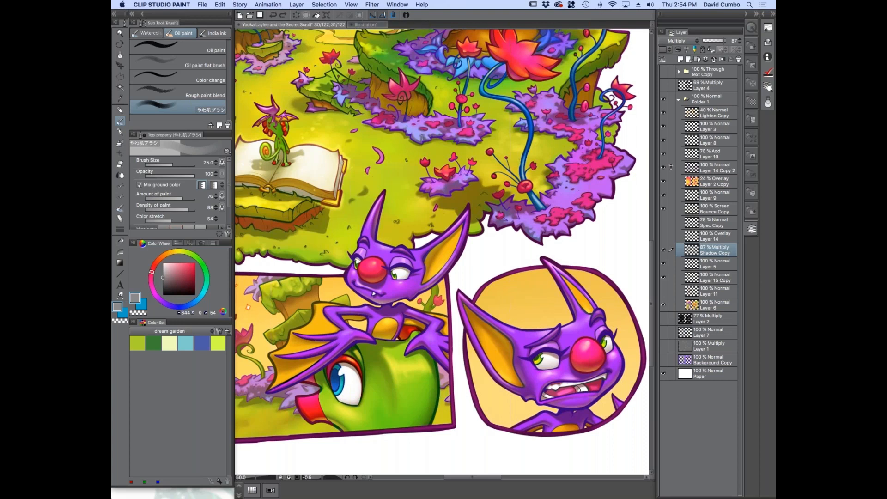
Lasso a large oval area of the grass and purple flowers above the bat character with Lasso marquee
left_click(118, 78)
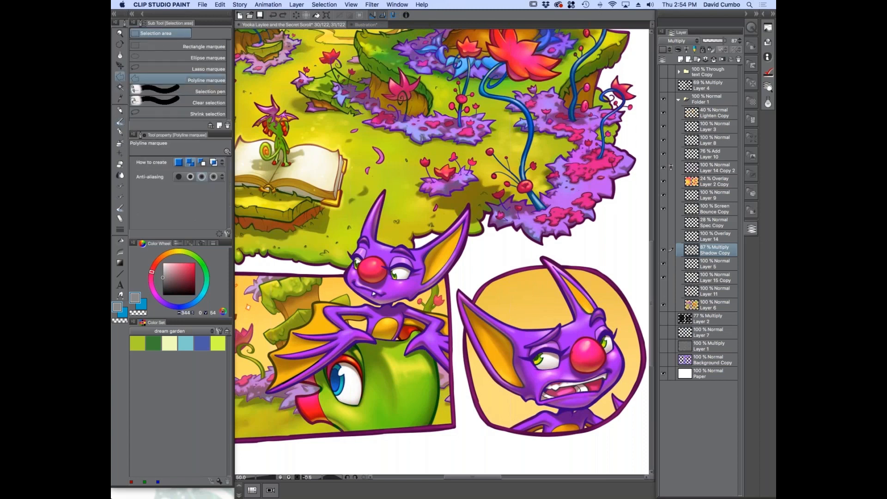
left_click(141, 70)
mouse_move(499, 138)
left_mouse_down()
mouse_move(534, 220)
mouse_move(532, 162)
mouse_move(480, 122)
left_mouse_up()
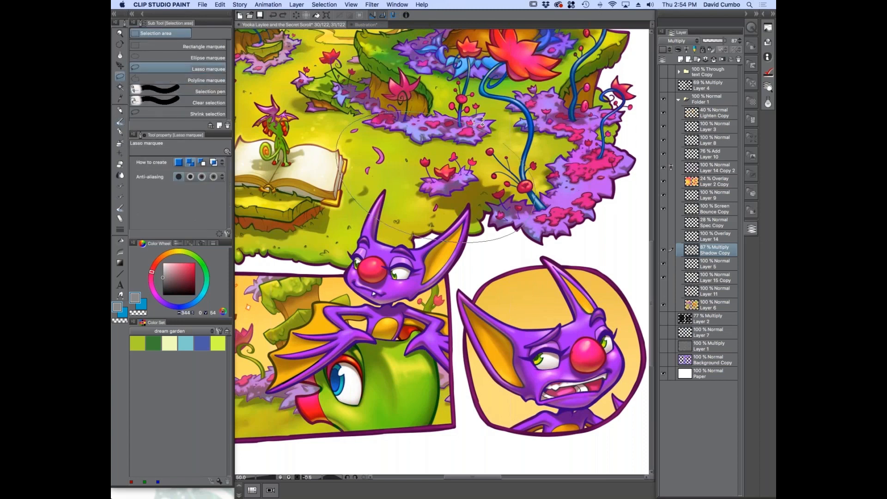
scroll(460, 262, "up", 1)
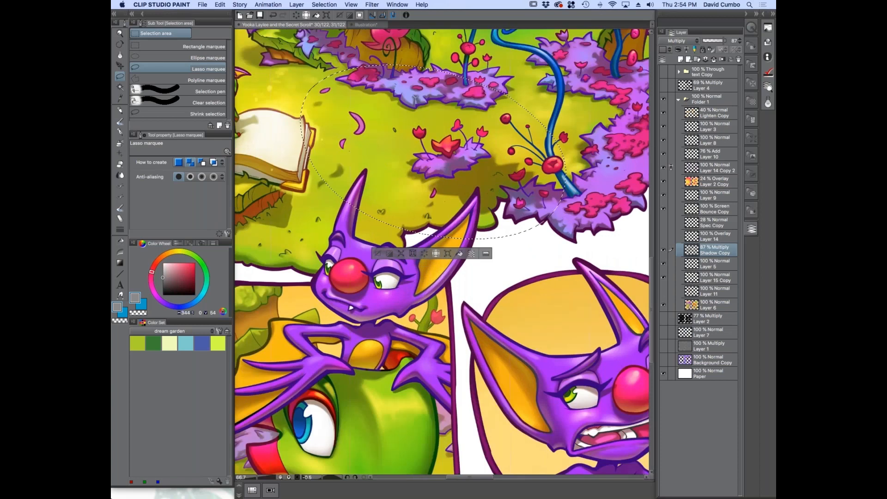
Examine the Selection Launcher settings and close them without changing the commands
left_click(486, 253)
left_click_drag(439, 149, 293, 151)
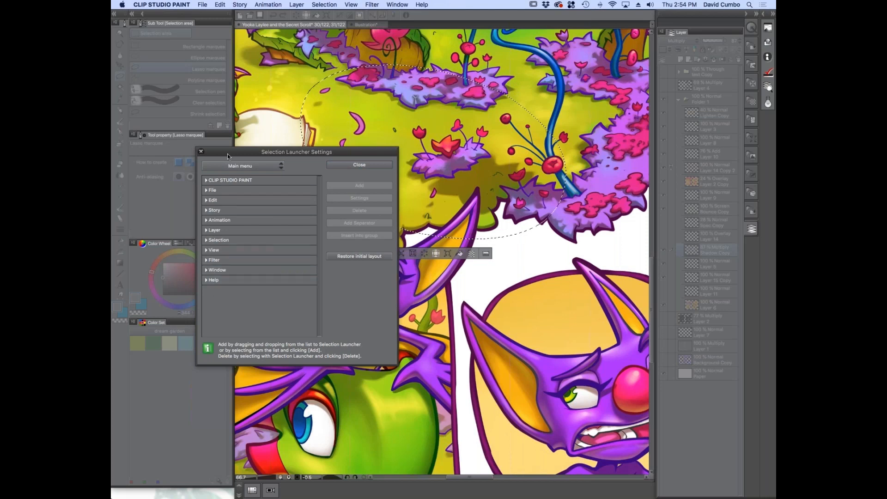
left_click(352, 166)
key("super+plus")
key("super+minus")
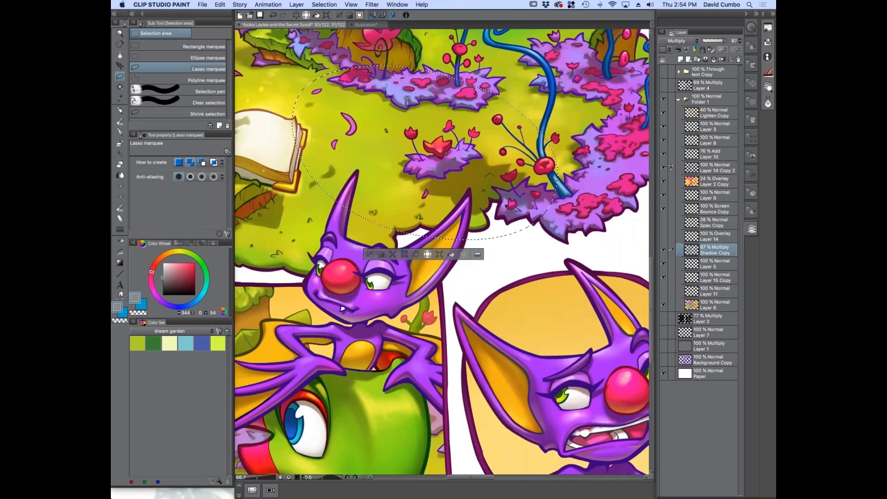
Clear the lassoed area on Layer 6 only, and undo the deletion
left_click(682, 307)
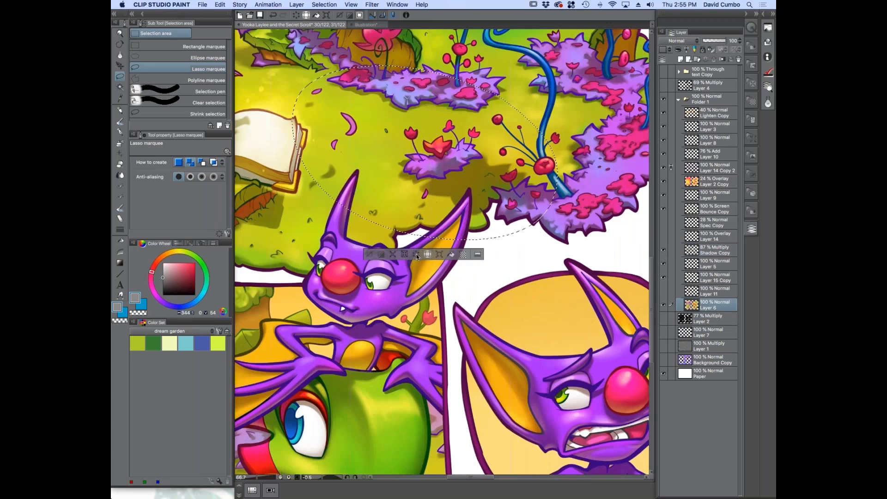
left_click(416, 255)
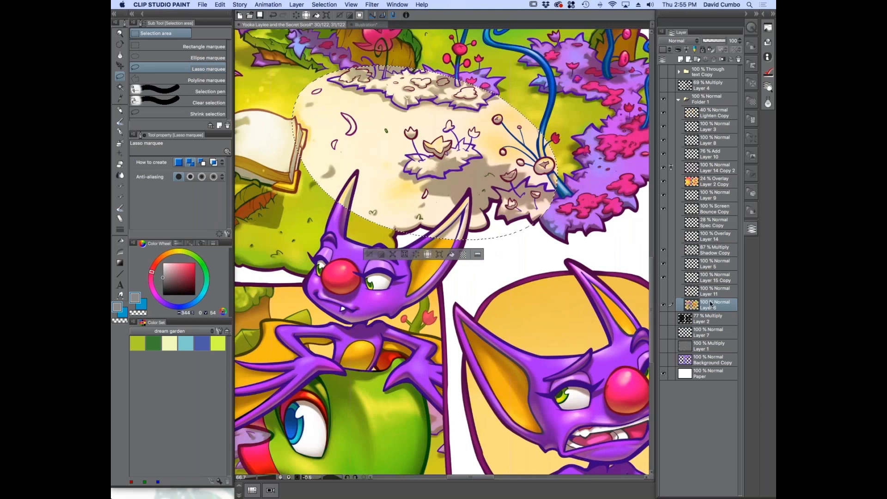
key("super+z")
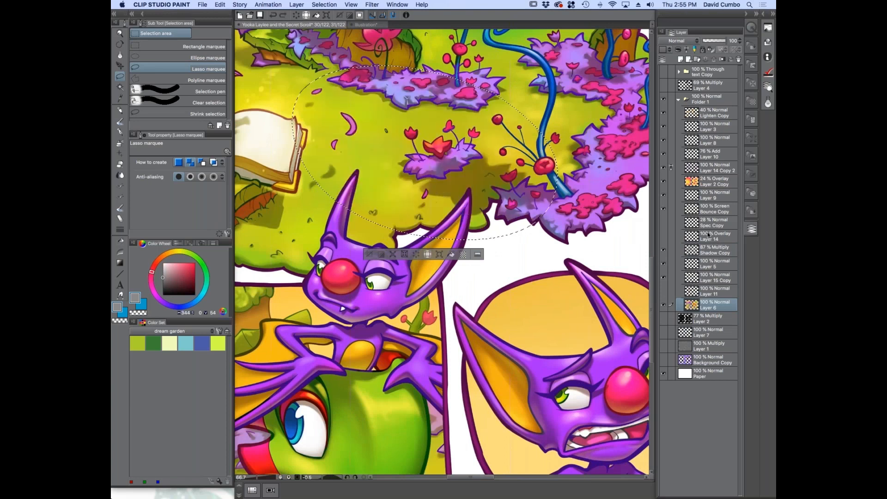
Select all layers from Lighten Copy to Layer 6, clear the lassoed area on them, and undo it
left_click(707, 114, "shift")
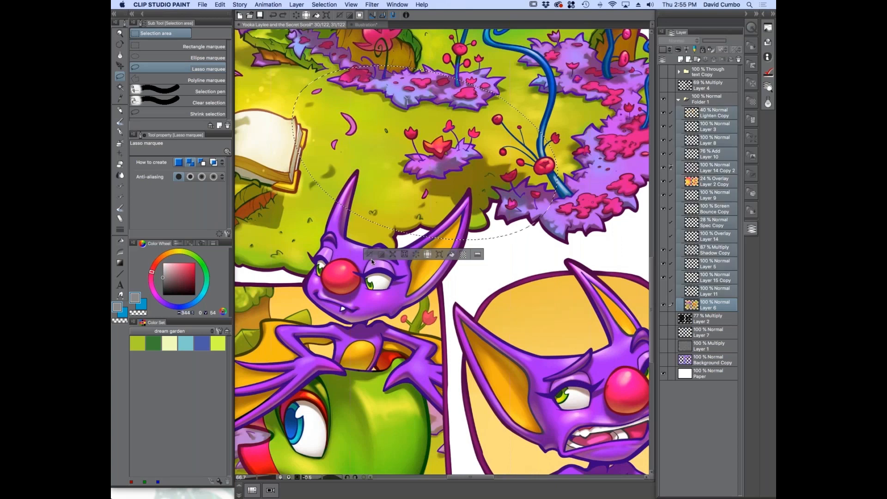
left_click(415, 255)
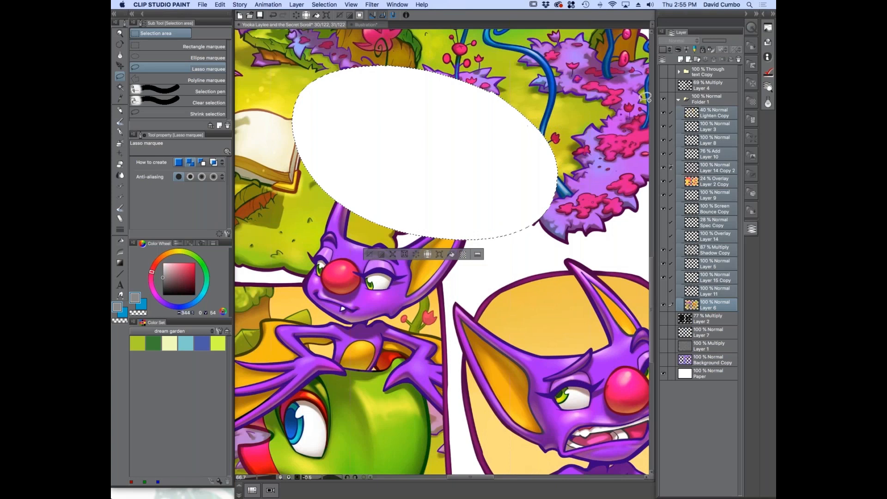
key("super+z")
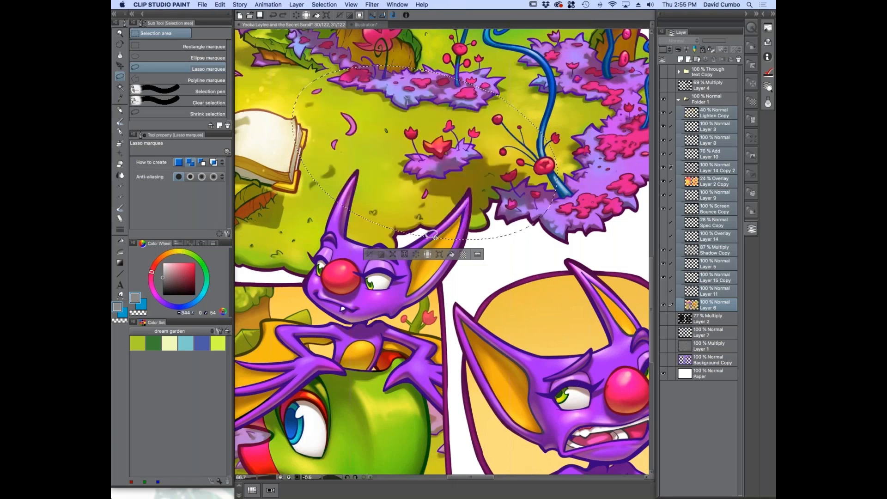
Try scaling the lassoed area down to 62% across the selected layers, cancel the transformation, and deselect the area
key("super+minus")
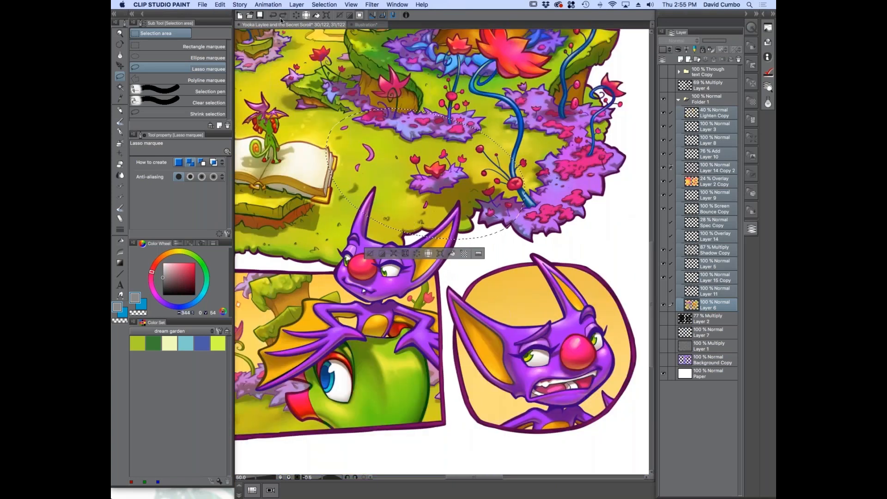
left_click(326, 16)
left_click_drag(326, 109, 401, 157)
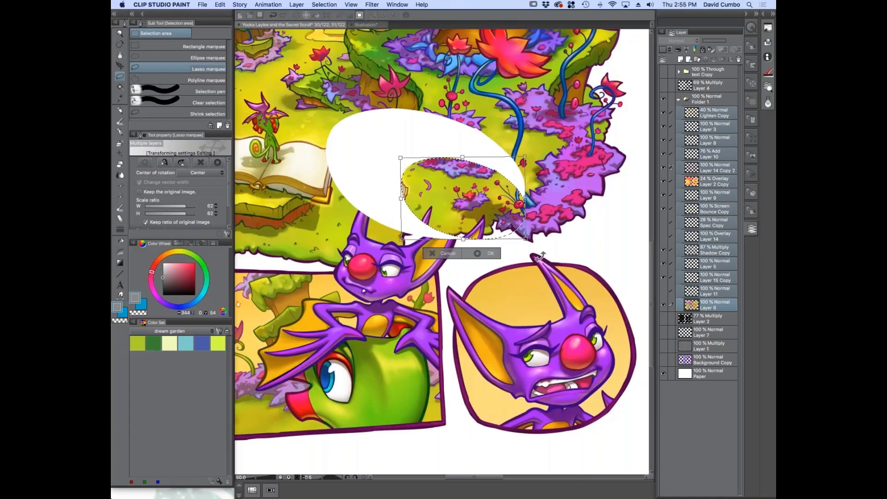
left_click(439, 259)
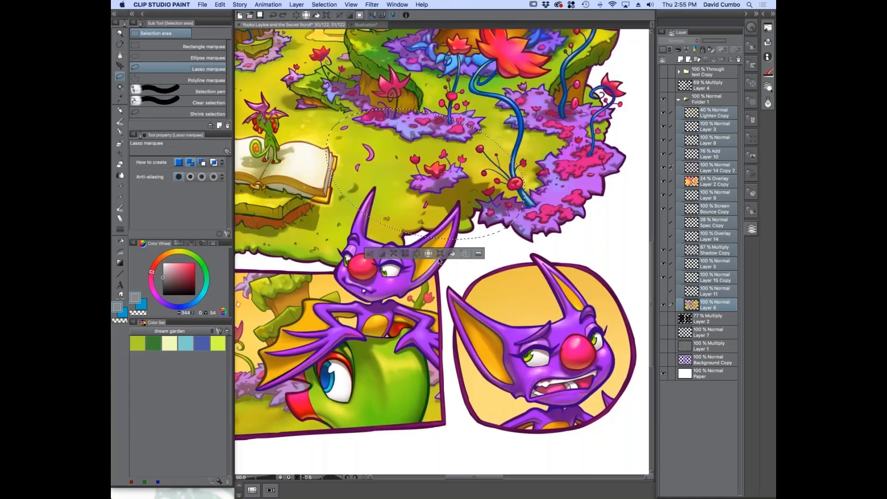
left_click(369, 252)
Show the text Copy folder and look over the speech bubbles across the comic page
mouse_move(367, 298)
left_mouse_down()
mouse_move(425, 342)
mouse_move(395, 314)
mouse_move(400, 350)
mouse_move(352, 307)
left_mouse_up()
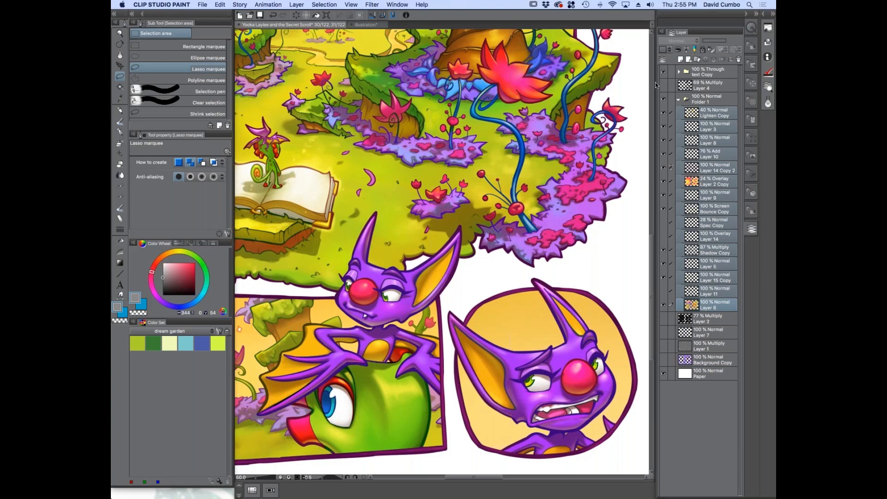
left_click_drag(369, 189, 515, 346)
left_click_drag(350, 85, 383, 375)
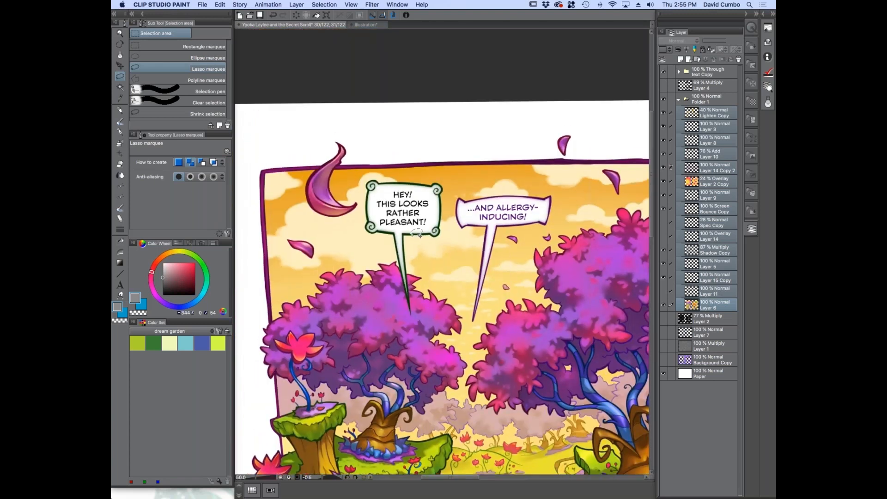
scroll(402, 236, "up", 1)
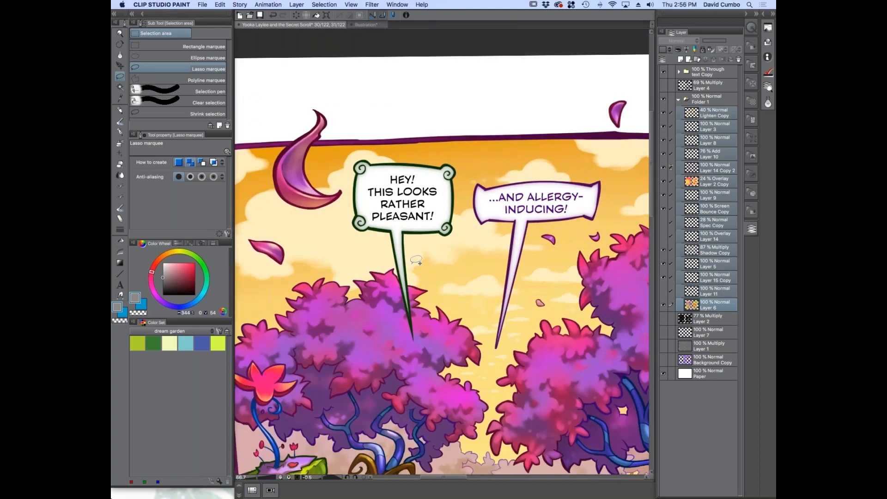
left_click_drag(351, 292, 344, 28)
left_click_drag(240, 392, 350, 290)
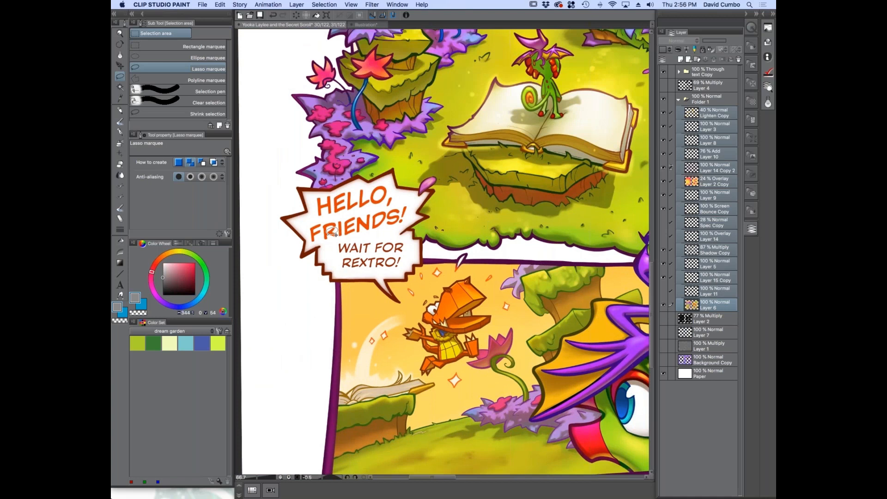
left_click_drag(387, 77, 379, 464)
left_click_drag(418, 41, 305, 234)
Expand the text Copy folder and hide its layers except the bub line Copy 2 outlines and the lettering
left_click(679, 71)
left_click(696, 73)
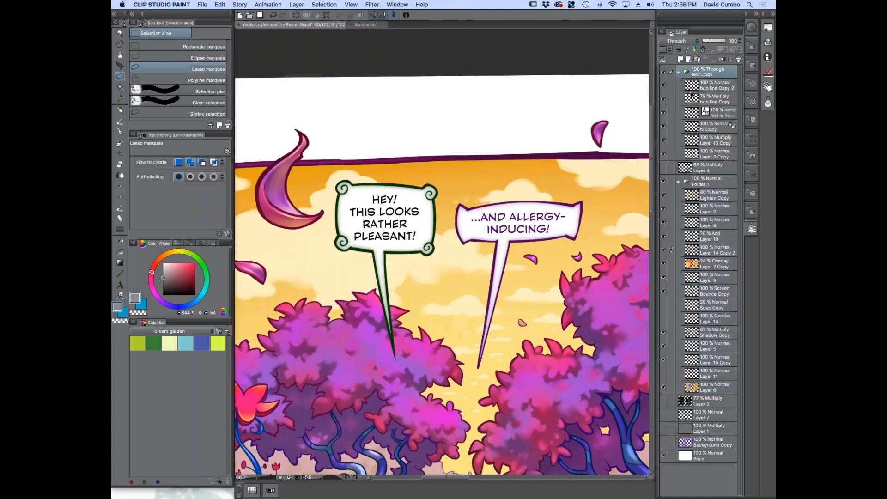
left_click_drag(663, 85, 663, 157)
left_click(663, 85)
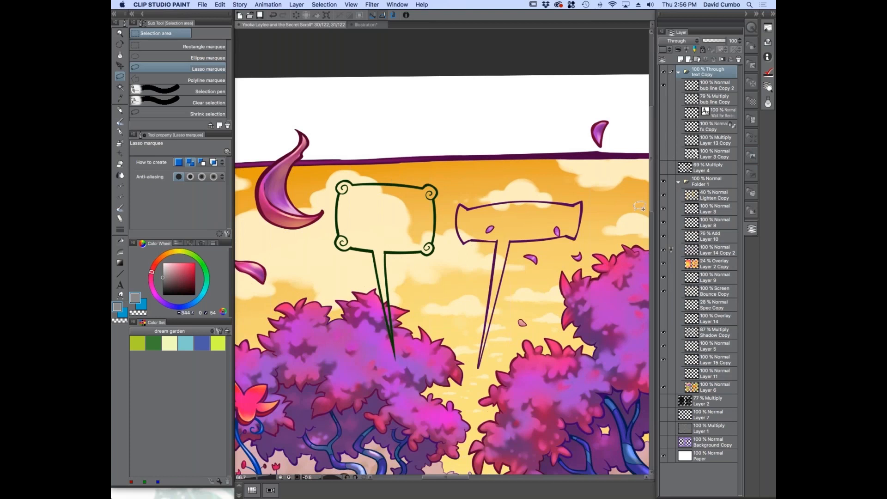
left_click(664, 113)
scroll(486, 216, "up", 2)
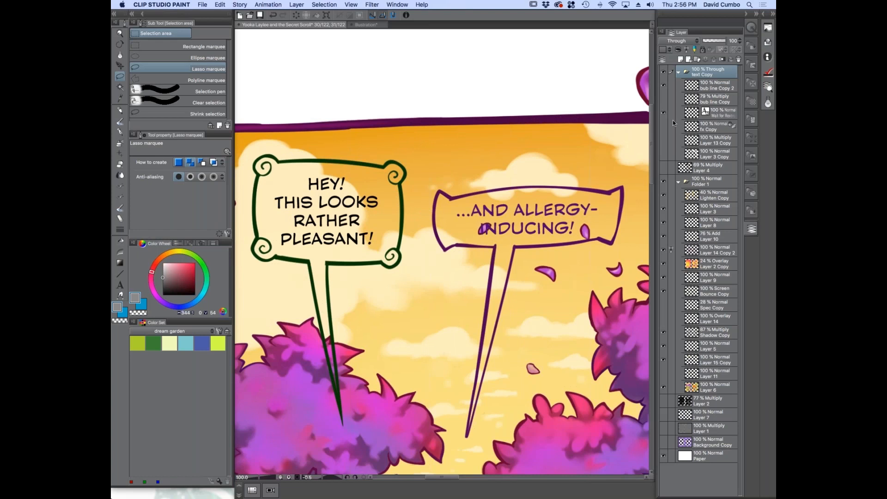
Show the white bubble fill on Layer 3 Copy, plus the Layer 13 Copy and fx Copy layers
left_click(663, 154)
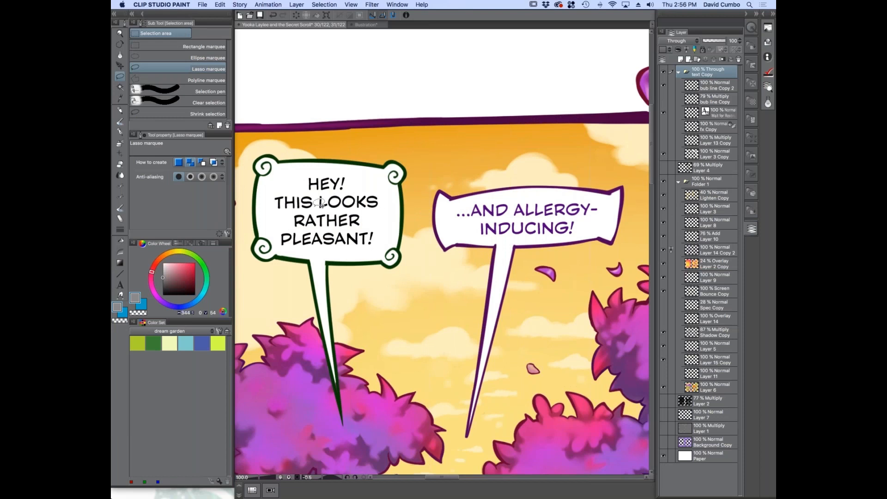
left_click(663, 139)
left_click(663, 127)
Toggle the shading layer visibility on and off to compare the look of the speech bubbles
left_click(663, 168)
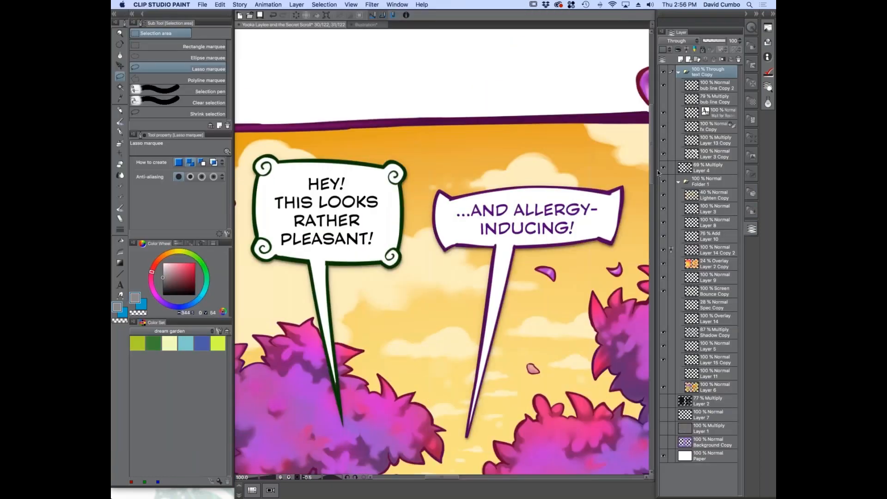
left_click(663, 168)
left_click(663, 168)
left_click(664, 168)
left_click(664, 168)
Review the lettered comic page as a whole, from the lower panels up to the forest scene
left_click(750, 191)
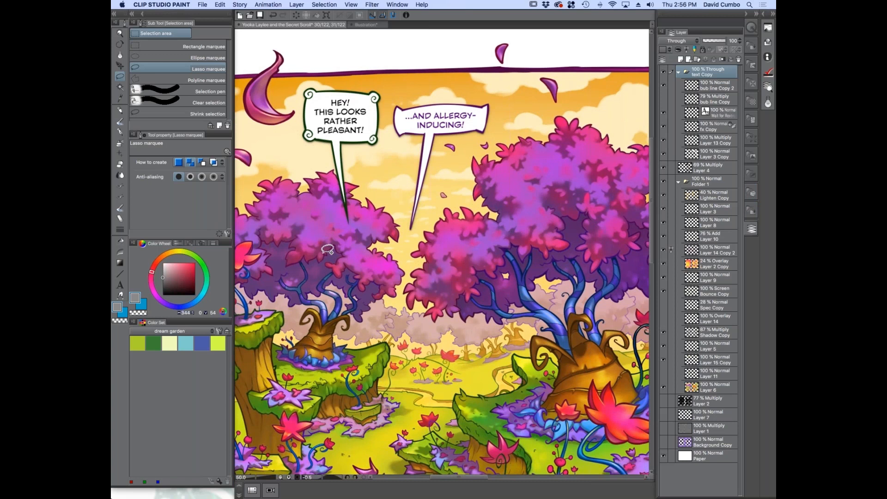
scroll(329, 250, "down", 1)
scroll(329, 251, "down", 5)
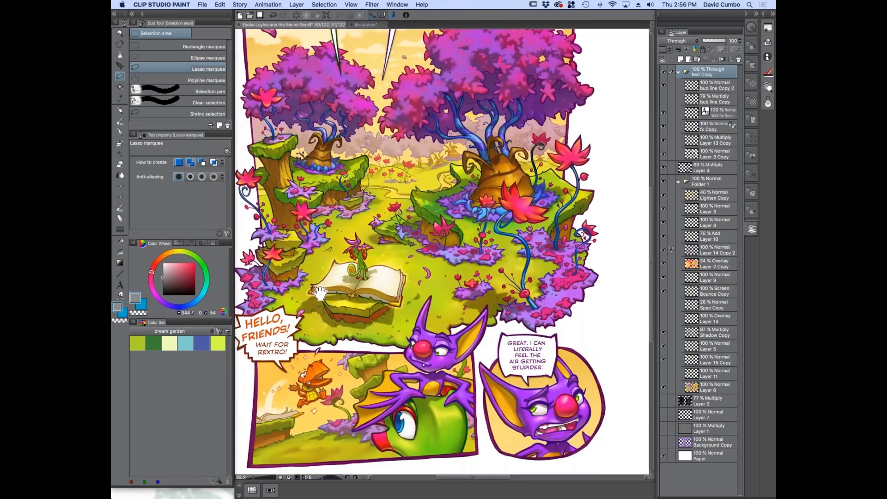
scroll(364, 197, "up", 4)
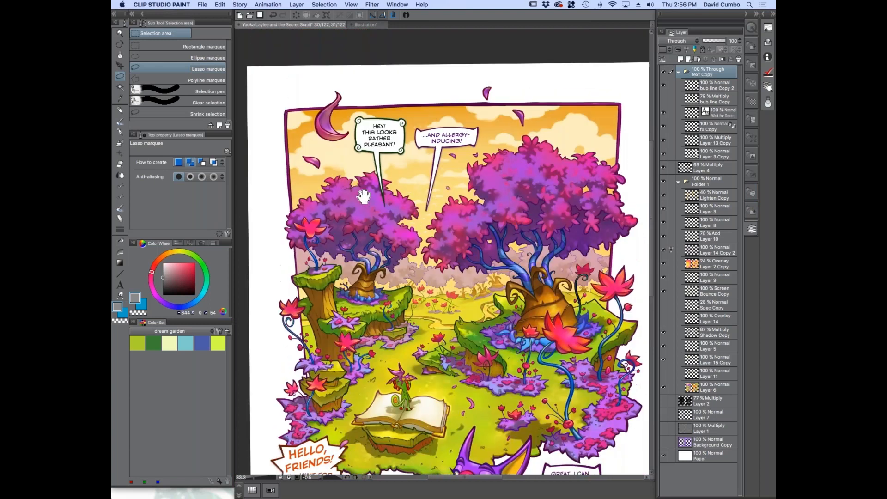
left_click_drag(364, 198, 364, 207)
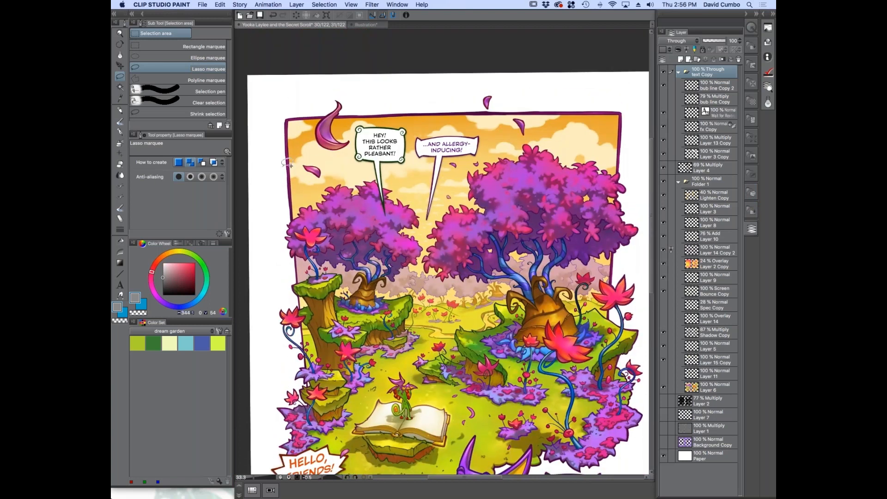
Hide the text Copy folder so the comic page shows without its speech bubbles and lettering
left_click_drag(352, 341, 337, 282)
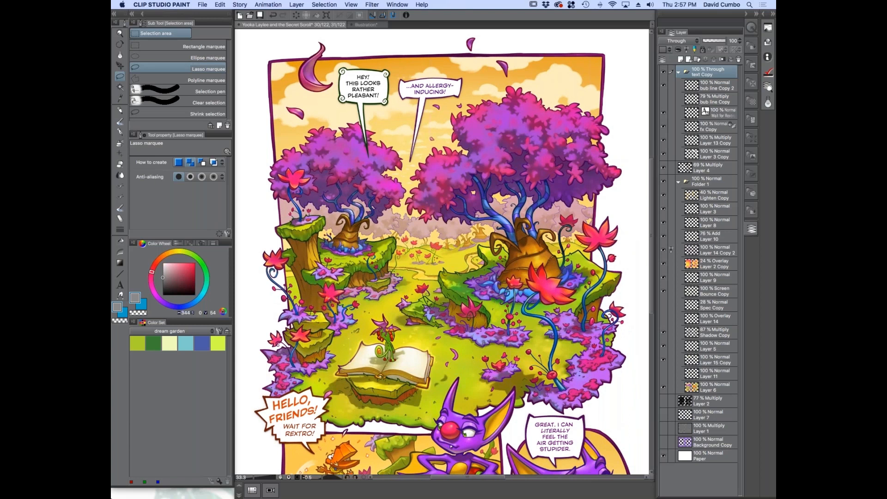
left_click(663, 73)
left_click(663, 167)
left_click_drag(337, 400, 339, 362)
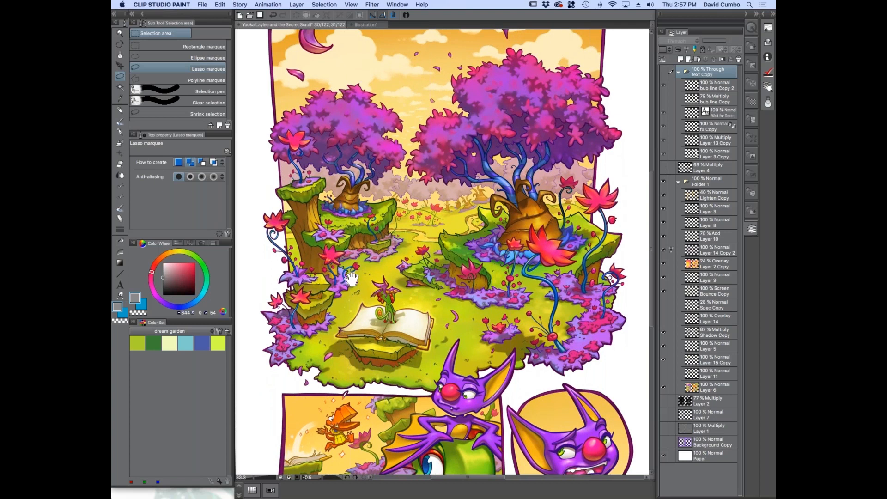
left_click_drag(326, 277, 335, 254)
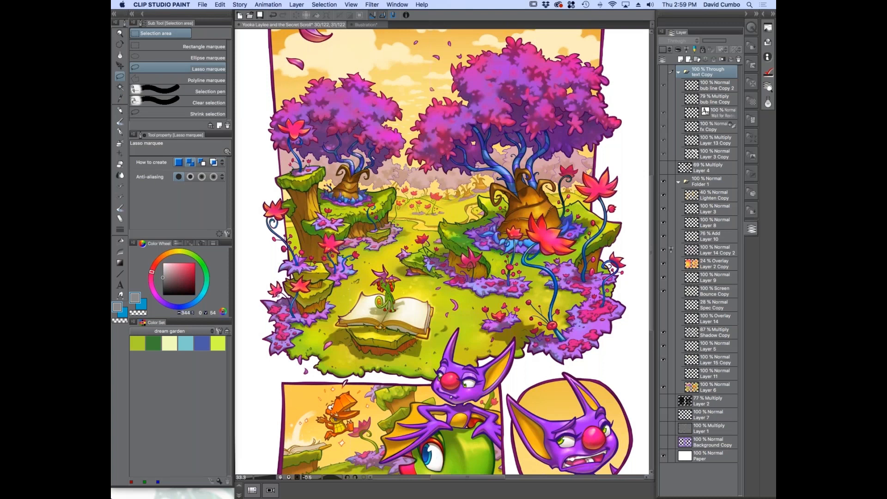
Try blending the shadow on the grassy mound on the Shadow Copy layer with the やわ肌ブラシ oil paint brush, and undo the stroke
left_click(137, 313)
left_click(691, 329)
scroll(458, 237, "up", 4)
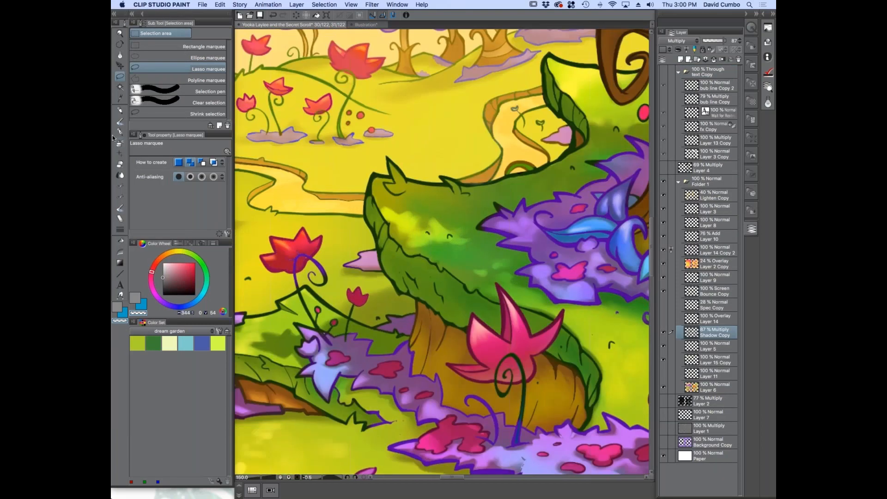
left_click(119, 121)
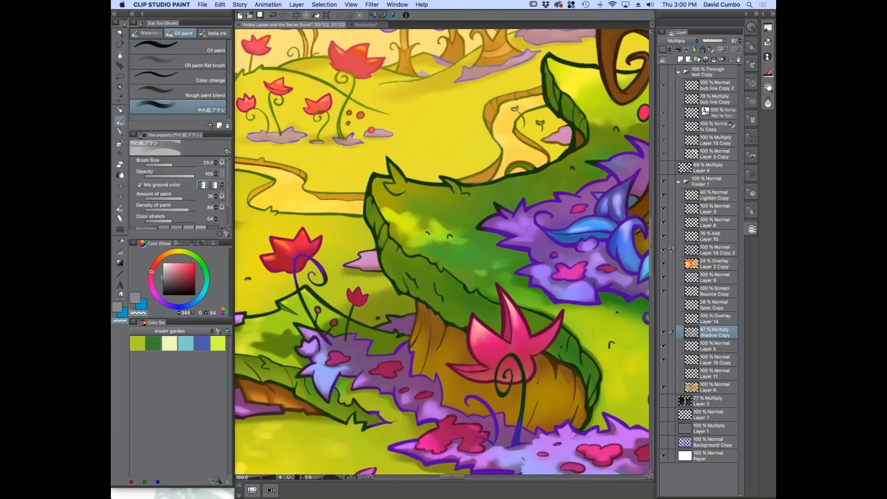
left_click_drag(433, 242, 457, 257)
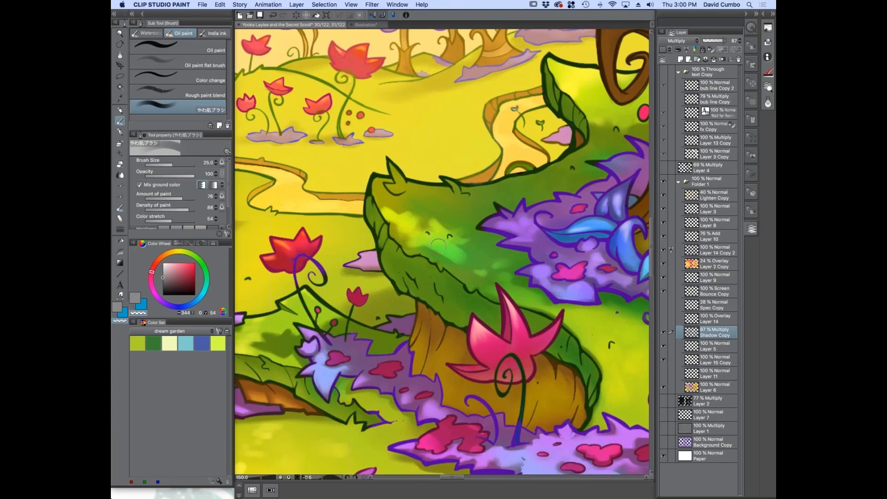
key("super+z")
Try erasing part of the shadow on top of the grassy mound with the Harder eraser at size 60, and undo it
left_click(119, 165)
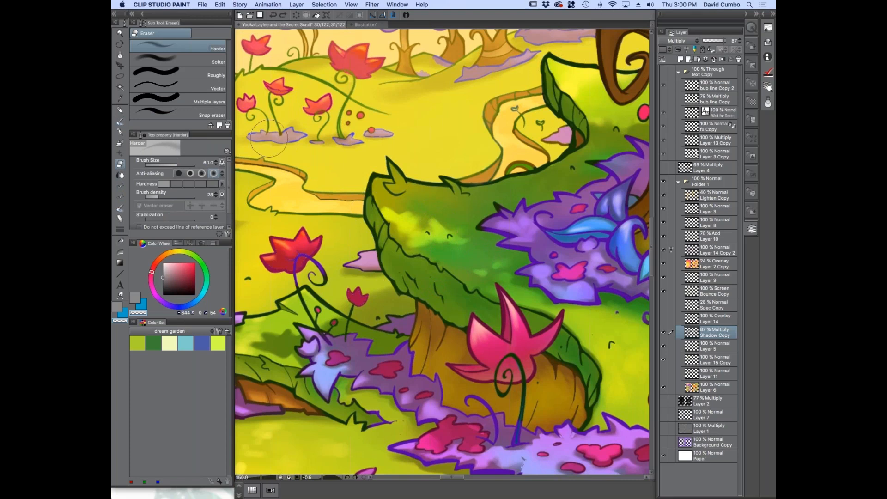
left_click_drag(438, 209, 423, 207)
scroll(434, 218, "up", 1)
key("super+z")
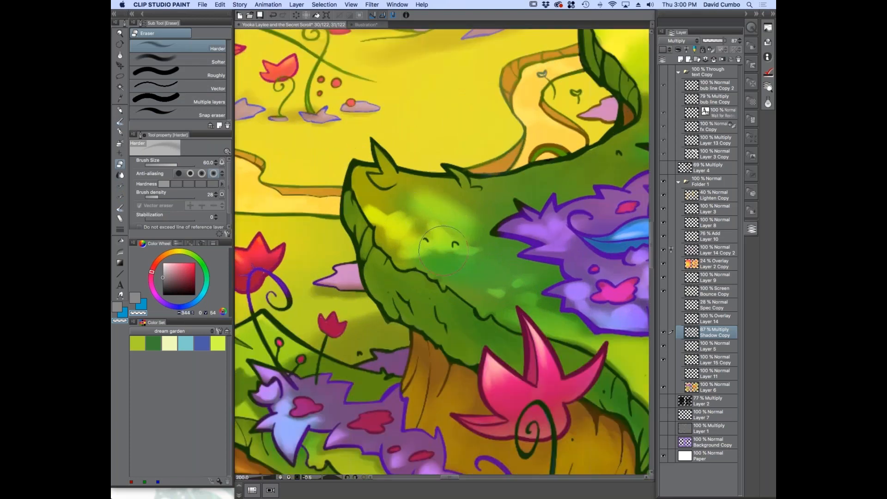
Try softening the mound's shadow edges with the Harder eraser at size 15, and undo the erasing
key("bracketleft")
key("bracketleft")
key("bracketleft")
key("bracketleft")
key("bracketleft")
key("bracketleft")
key("bracketleft")
left_click_drag(468, 279, 454, 263)
scroll(410, 233, "up", 2)
scroll(455, 292, "down", 3)
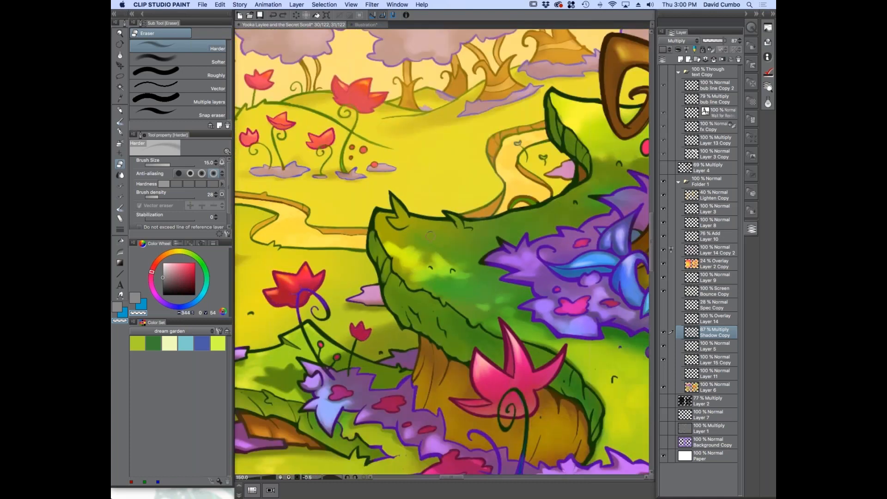
left_click_drag(386, 352, 367, 306)
left_click_drag(421, 184, 392, 187)
key("super+z")
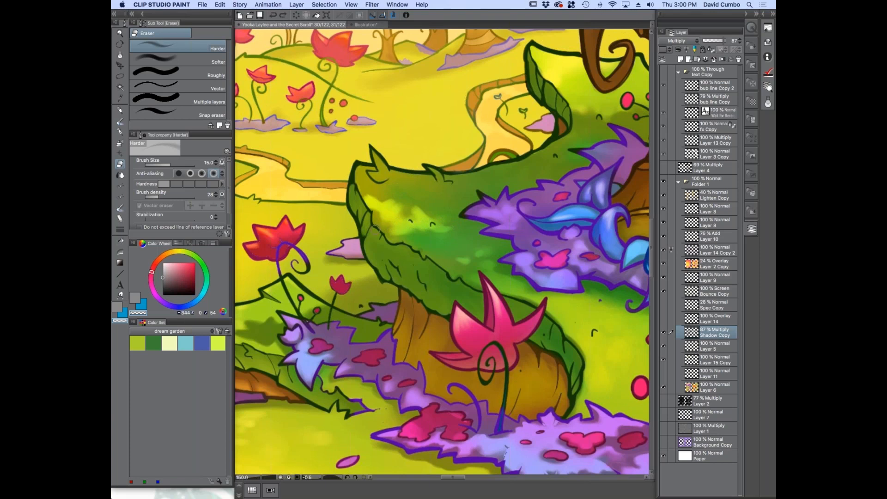
Blend the shadow edge across the upper part of the grassy mound with the やわ肌ブラシ oil paint brush, adjusting the brush size
left_click(120, 122)
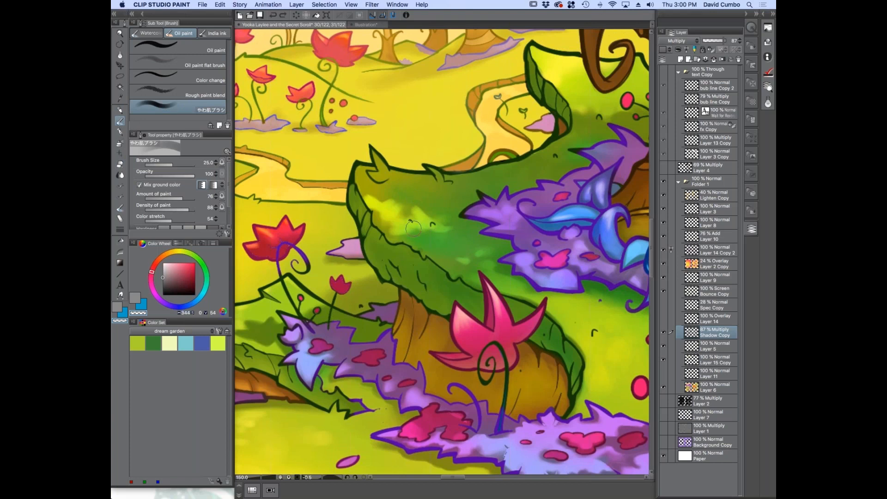
key("super+plus")
key("[")
mouse_move(410, 224)
left_mouse_down()
mouse_move(448, 199)
mouse_move(358, 149)
mouse_move(367, 165)
mouse_move(355, 173)
mouse_move(429, 188)
left_mouse_up()
key("[")
key("[")
key("[")
Continue blending the mound's shadow towards the purple foliage and lower edge with the oil paint brush at size 15
key("[")
key("[")
key("[")
key("]")
key("]")
key("]")
key("]")
key("]")
key("]")
mouse_move(427, 184)
left_mouse_down()
mouse_move(395, 199)
mouse_move(384, 220)
mouse_move(448, 212)
left_mouse_up()
mouse_move(437, 203)
left_mouse_down()
mouse_move(461, 212)
mouse_move(478, 189)
mouse_move(472, 175)
mouse_move(468, 184)
mouse_move(495, 181)
left_mouse_up()
key("[")
key("[")
key("[")
key("[")
key("[")
key("]")
key("]")
key("]")
mouse_move(470, 186)
left_mouse_down()
mouse_move(510, 168)
mouse_move(483, 188)
left_mouse_up()
mouse_move(493, 182)
left_mouse_down()
mouse_move(478, 197)
mouse_move(511, 189)
left_mouse_up()
key("[")
mouse_move(482, 188)
left_mouse_down()
mouse_move(434, 219)
mouse_move(475, 245)
mouse_move(444, 224)
left_mouse_up()
key("]")
left_click_drag(467, 207, 459, 219)
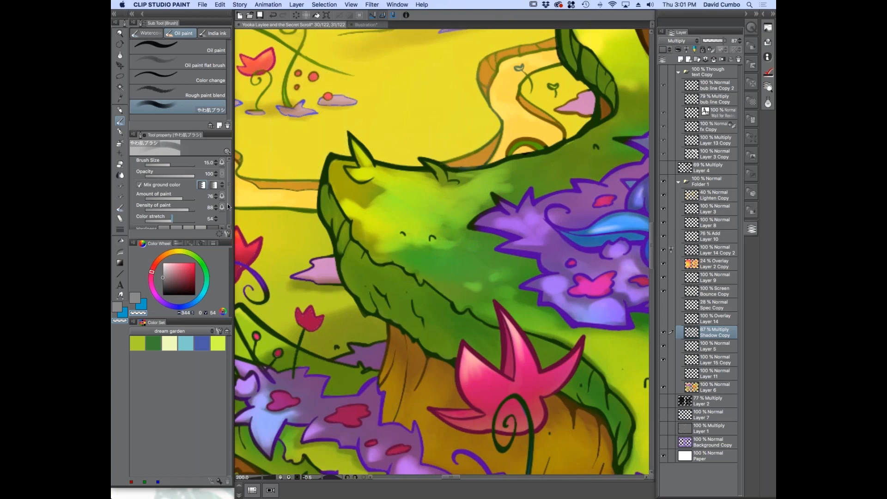
scroll(228, 206, "down", 2)
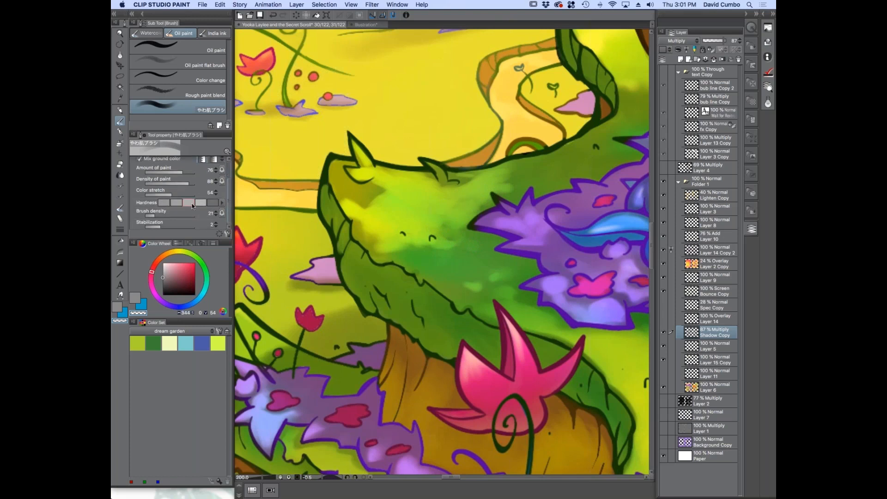
mouse_move(439, 248)
left_mouse_down()
mouse_move(384, 234)
mouse_move(421, 254)
left_mouse_up()
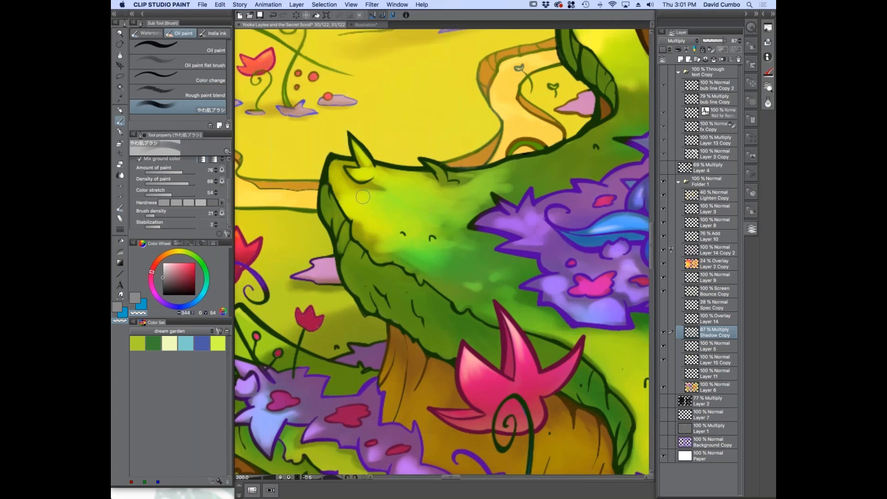
Undo the blending strokes made on the grassy mound's shadow
key("super+minus")
key("super+minus")
key("super+minus")
left_click_drag(375, 312, 334, 340)
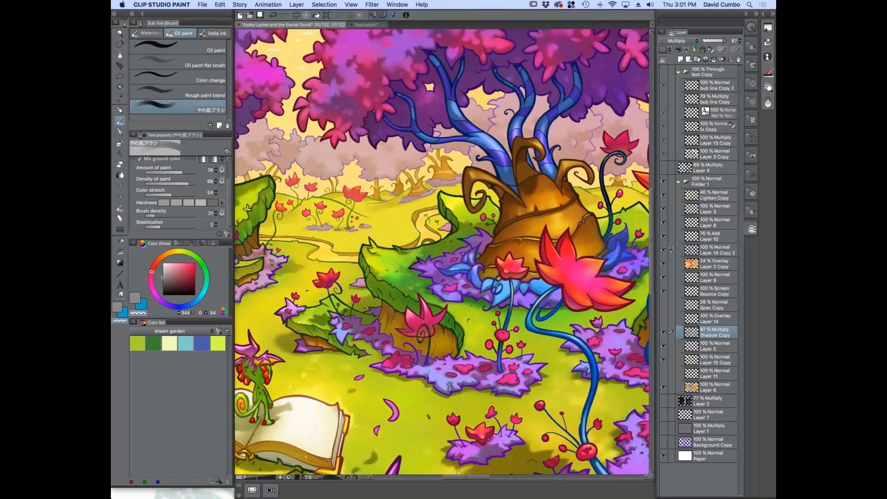
left_click_drag(308, 343, 361, 339)
key("super+z")
key("super+z")
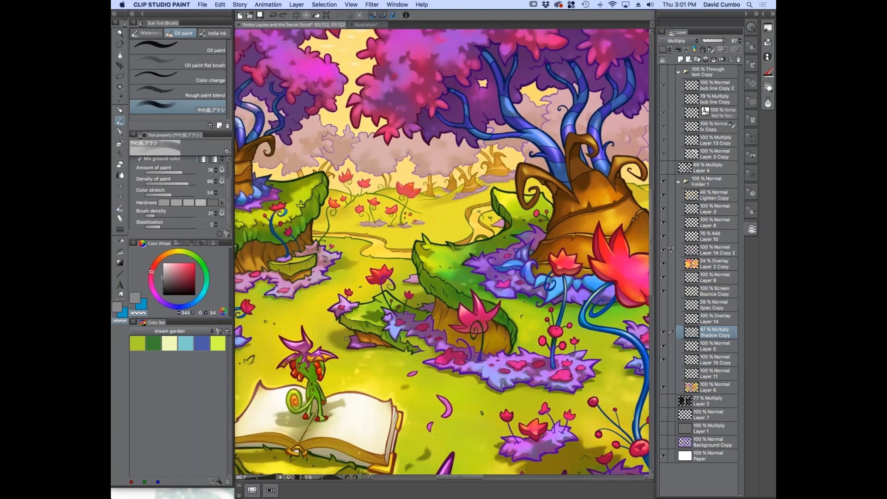
key("super+z")
key("super+z")
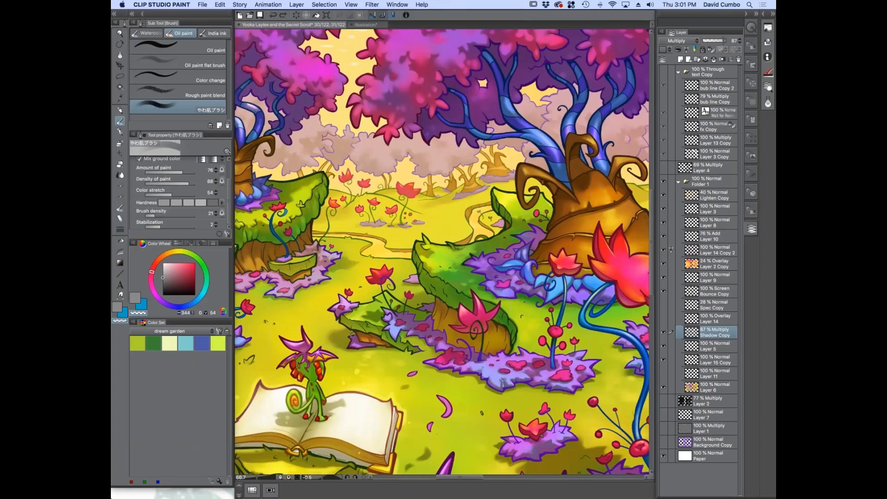
key("super+z")
key("super+z")
key("super+z")
Examine the shading around the tree base, the large red flower and the purple ground foliage
left_click_drag(396, 378, 376, 354)
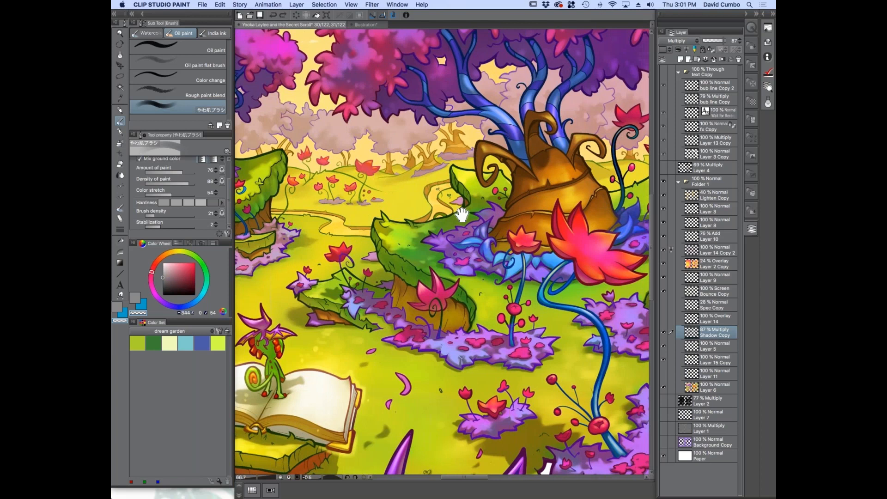
left_click_drag(461, 214, 392, 181)
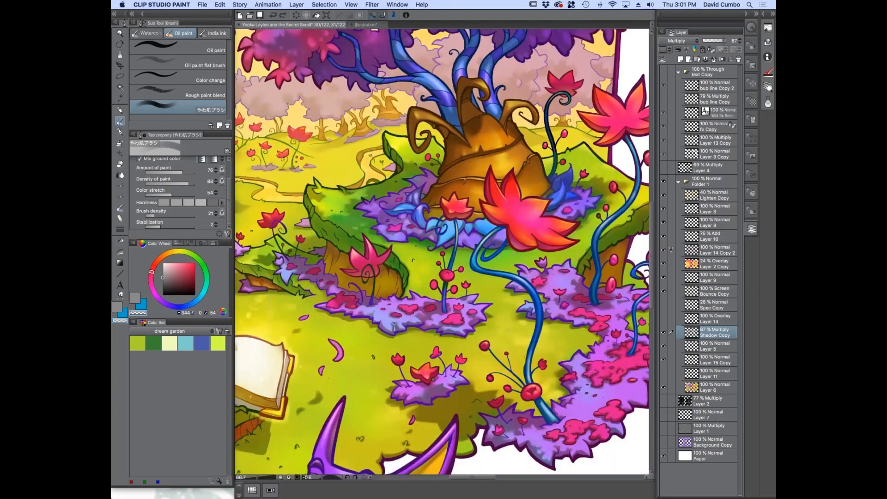
scroll(499, 270, "up", 1)
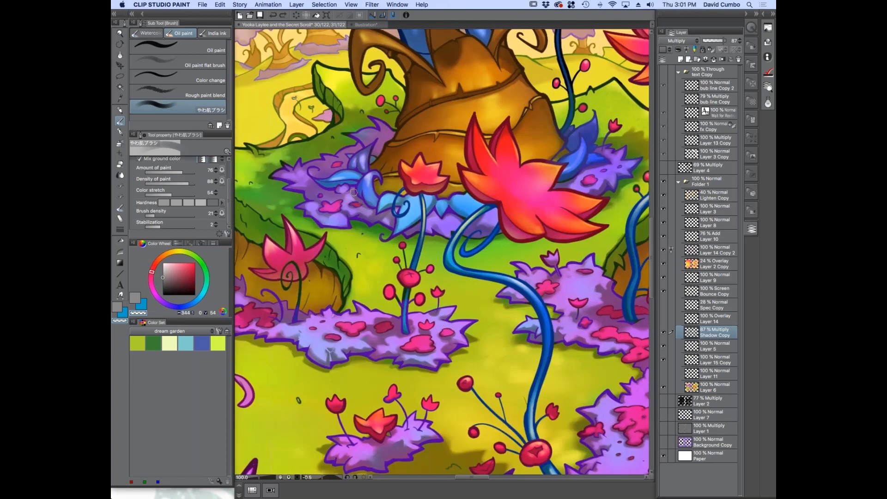
left_click_drag(363, 232, 350, 284)
scroll(554, 325, "up", 2)
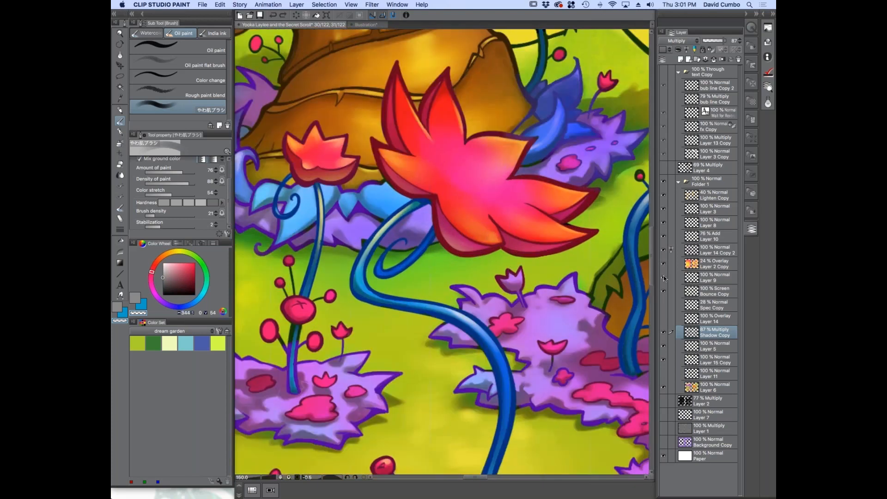
scroll(462, 248, "up", 1)
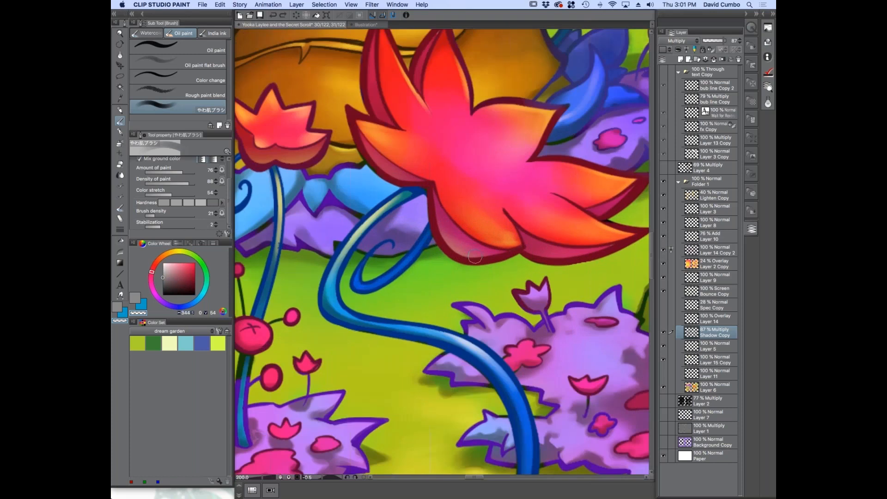
scroll(445, 239, "down", 1)
left_click_drag(409, 276, 380, 181)
scroll(419, 146, "down", 1)
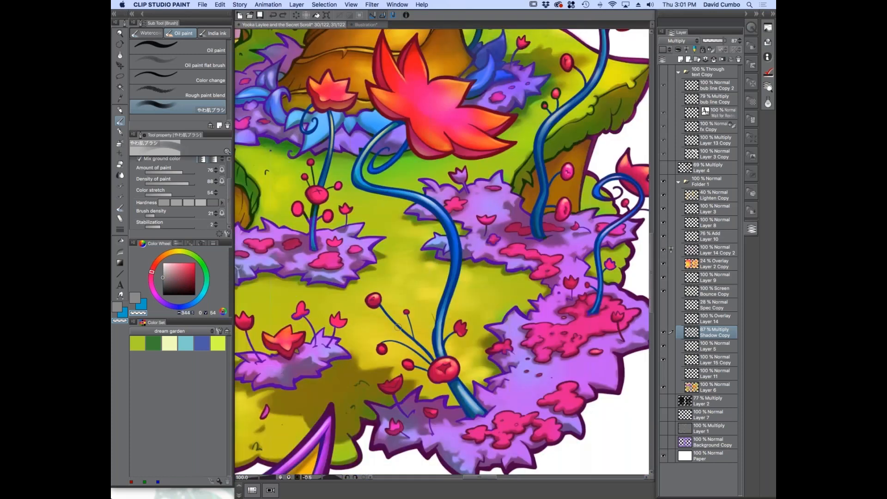
left_click_drag(310, 241, 375, 256)
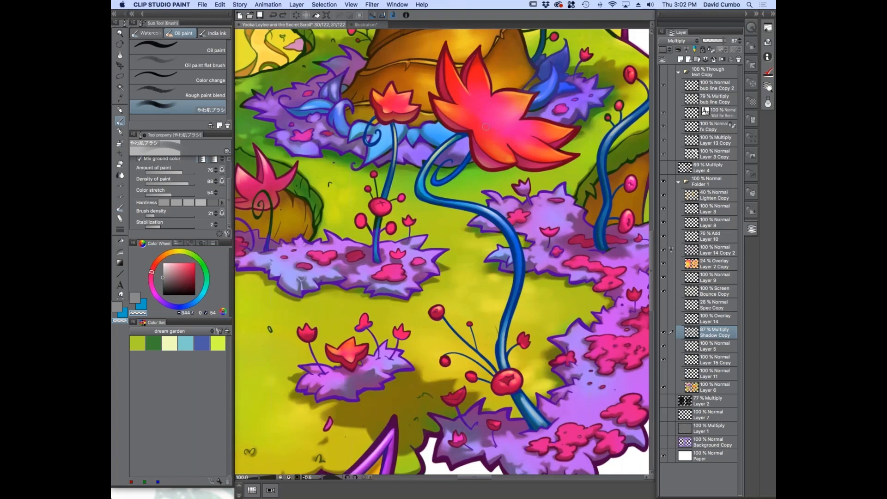
left_click_drag(340, 144, 335, 324)
left_click_drag(403, 159, 437, 76)
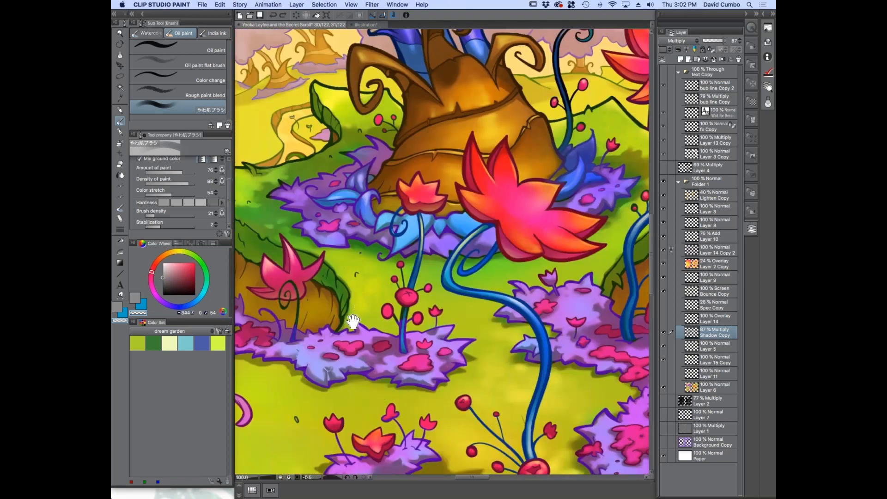
Examine the shading around the small grassy ledge and the open book, and finish with the comic page as a whole
left_click_drag(353, 319, 425, 243)
scroll(399, 312, "up", 1)
left_click_drag(341, 313, 538, 319)
left_click_drag(421, 233, 492, 274)
scroll(492, 275, "down", 2)
scroll(417, 241, "up", 3)
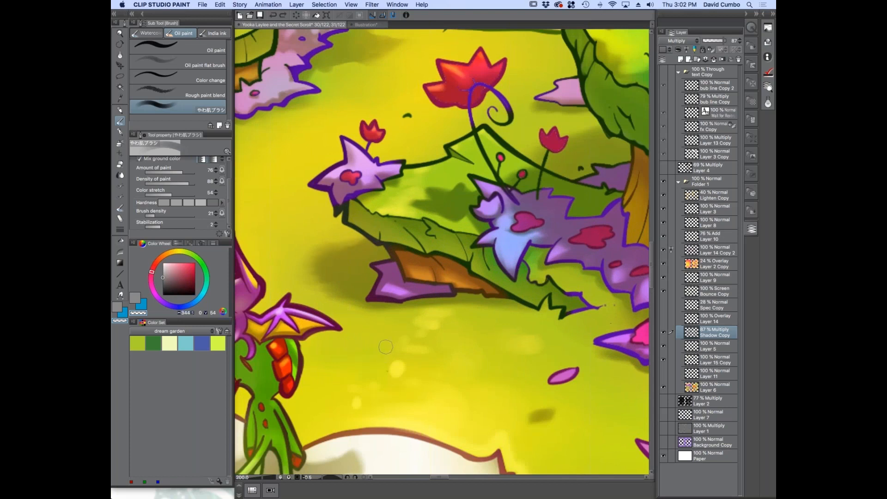
scroll(437, 261, "down", 1)
scroll(527, 329, "down", 1)
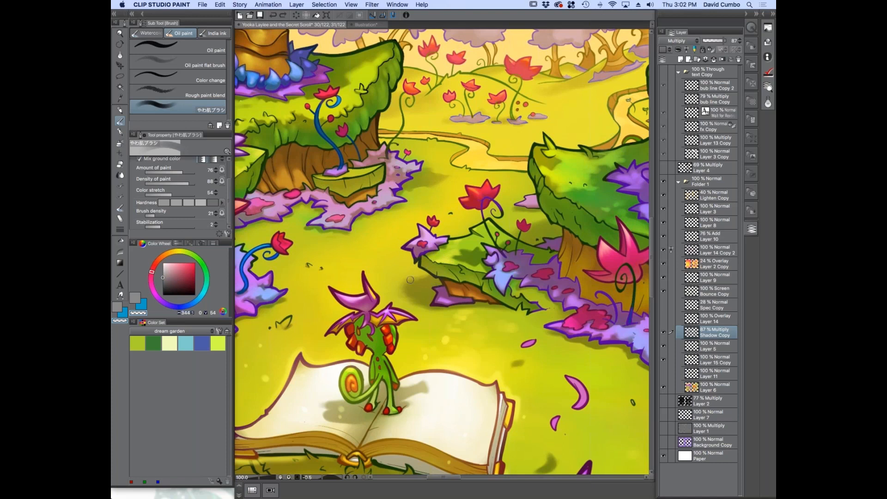
scroll(434, 286, "down", 4)
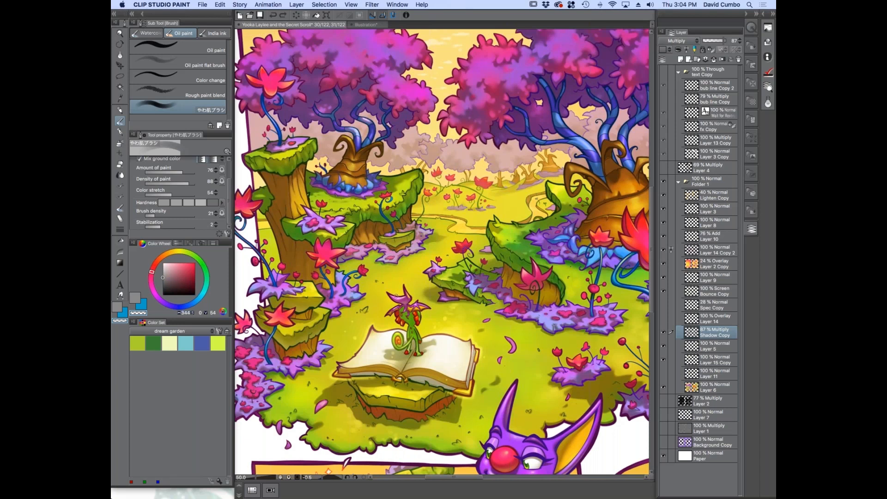
key("super+minus")
left_click_drag(369, 359, 348, 305)
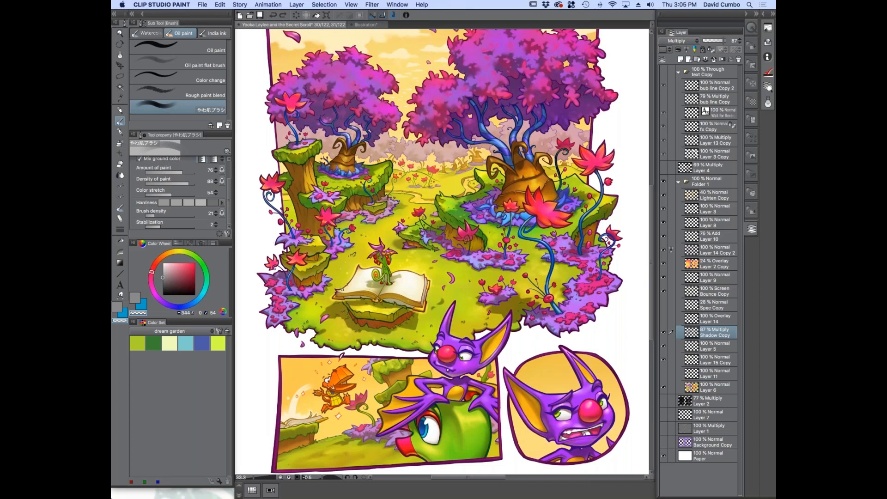
Switch to Preview and show the finished comic page Dreamprism Press 3.jpg, followed by the promotional image sites.jpg
key("super+Tab")
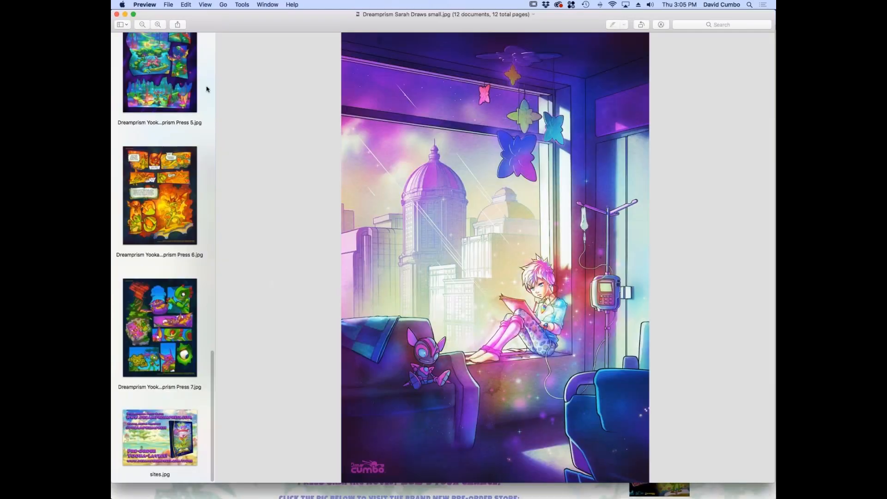
left_click_drag(213, 373, 213, 273)
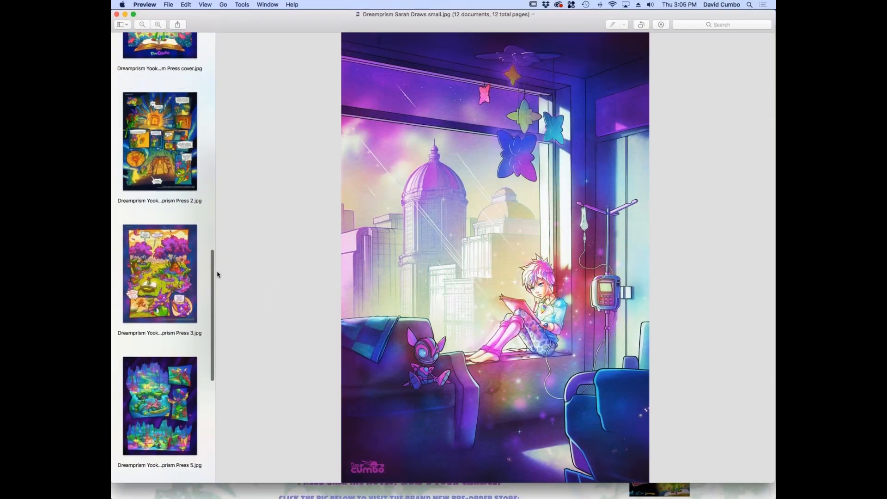
left_click(157, 274)
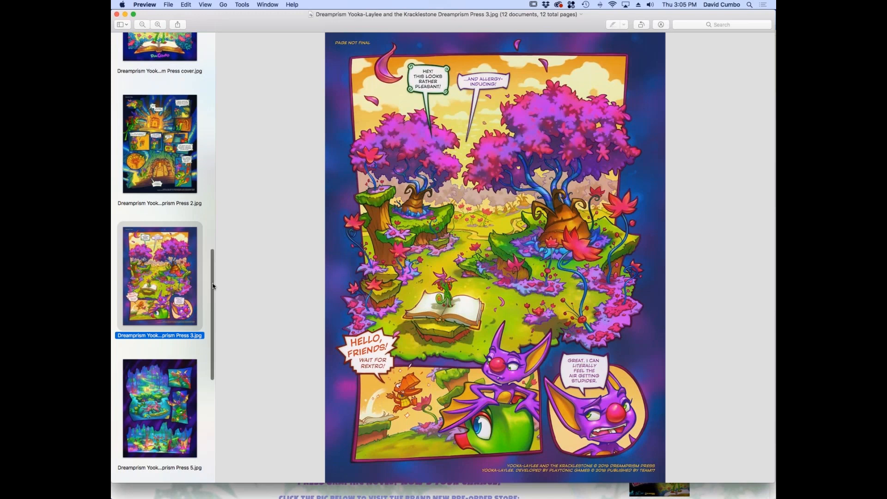
scroll(212, 286, "down", 10)
left_click(163, 426)
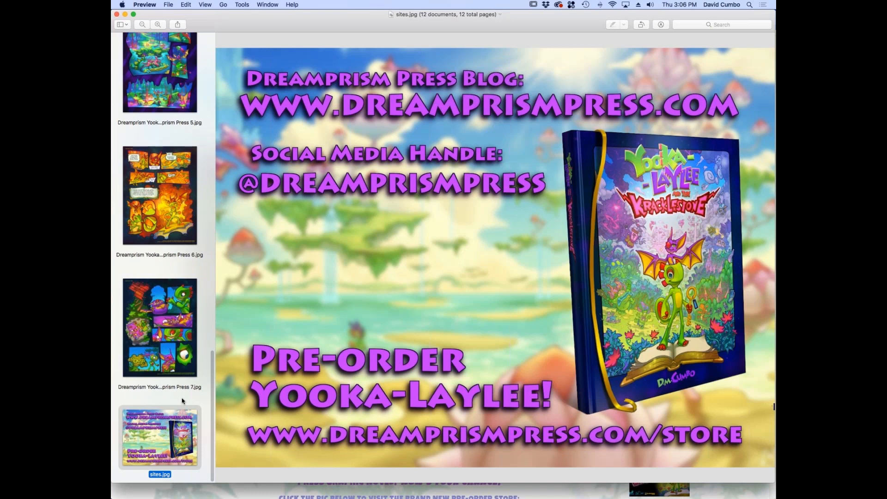
Show the artwork Dreamprism Dream Girl_small.jpg, followed by the picture of the character reading at the city window
left_click_drag(211, 369, 210, 54)
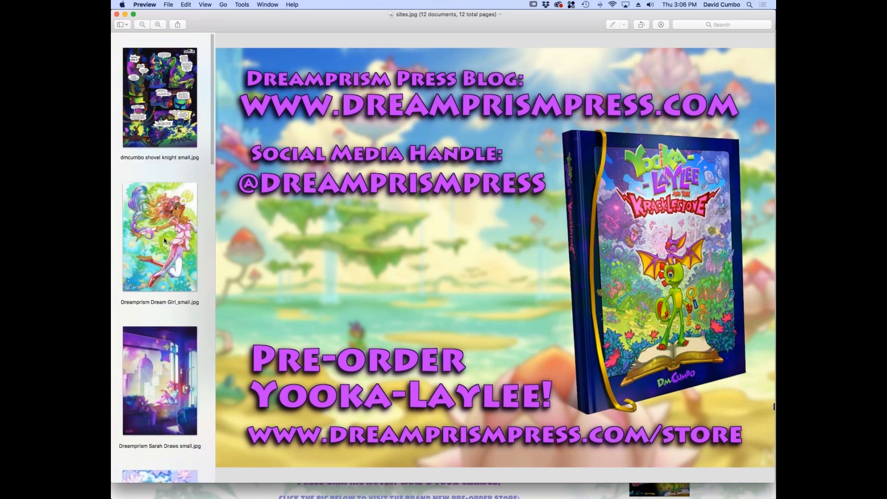
left_click(157, 270)
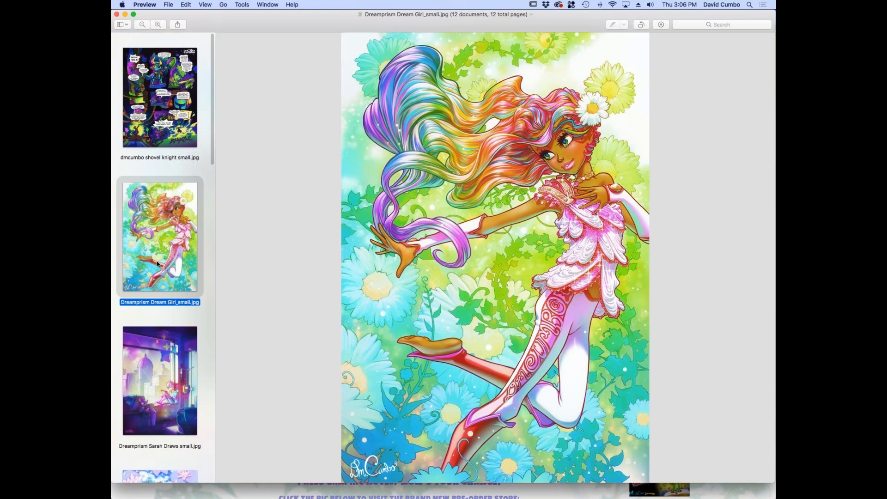
left_click(161, 342)
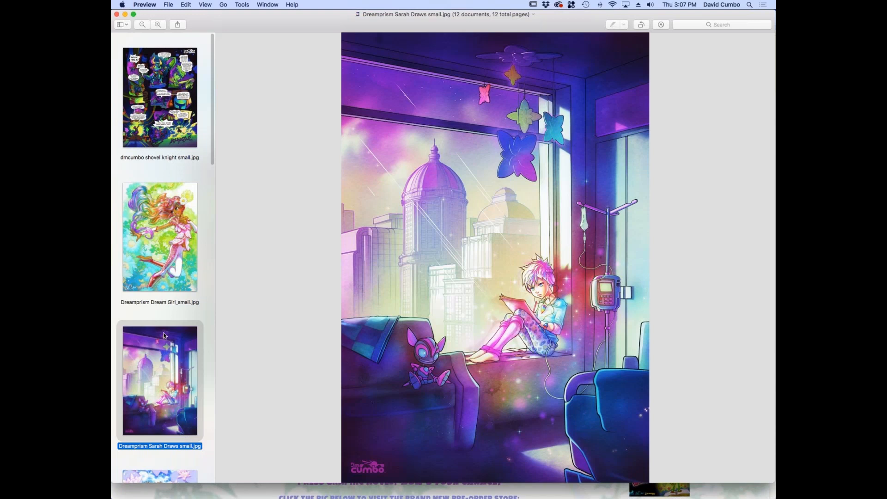
Show the Yooka-Laylee and the Kracklestone Dreamprism Press cover image, followed by the comic page Dreamprism Press 2.jpg
left_click_drag(212, 134, 210, 298)
left_click(162, 215)
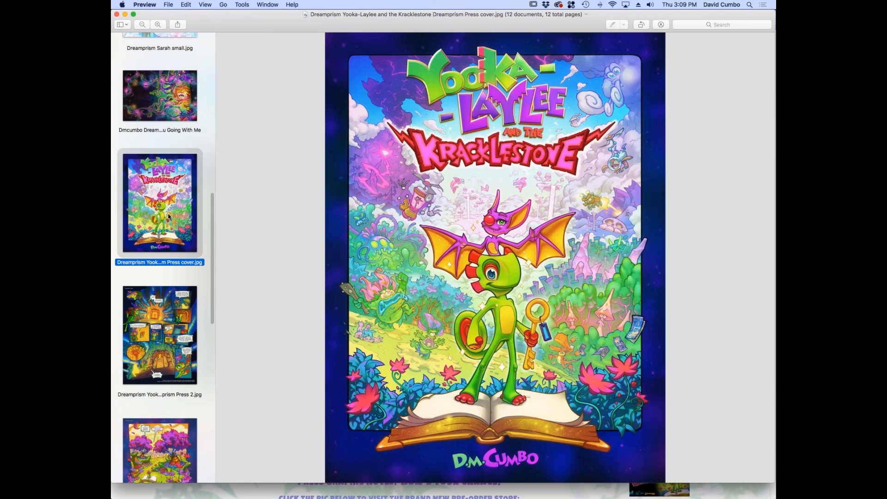
scroll(184, 281, "down", 3)
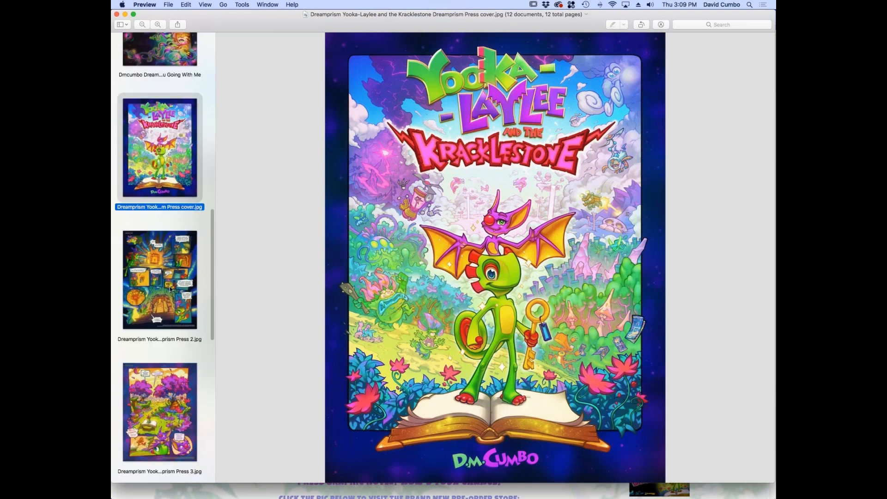
left_click(183, 281)
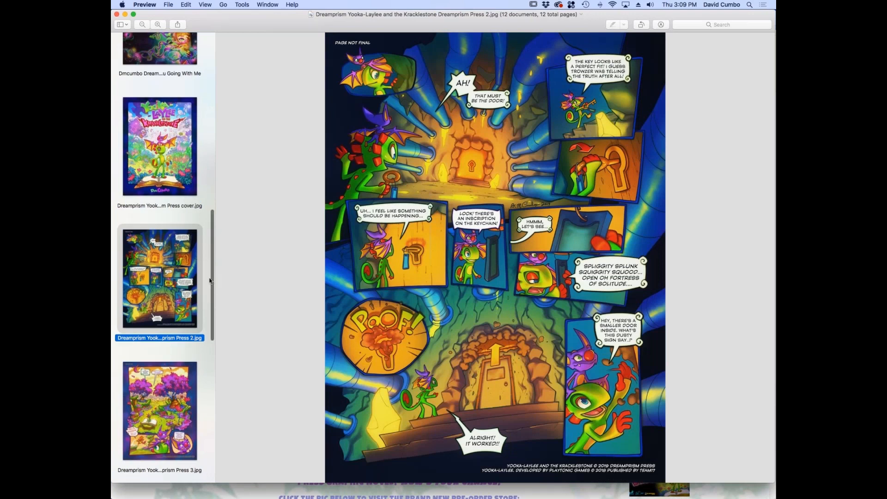
Show the comic page Dreamprism Press 3.jpg, followed by the fiery orange page Dreamprism Press 6.jpg
scroll(211, 298, "down", 5)
left_click(170, 289)
scroll(178, 277, "down", 6)
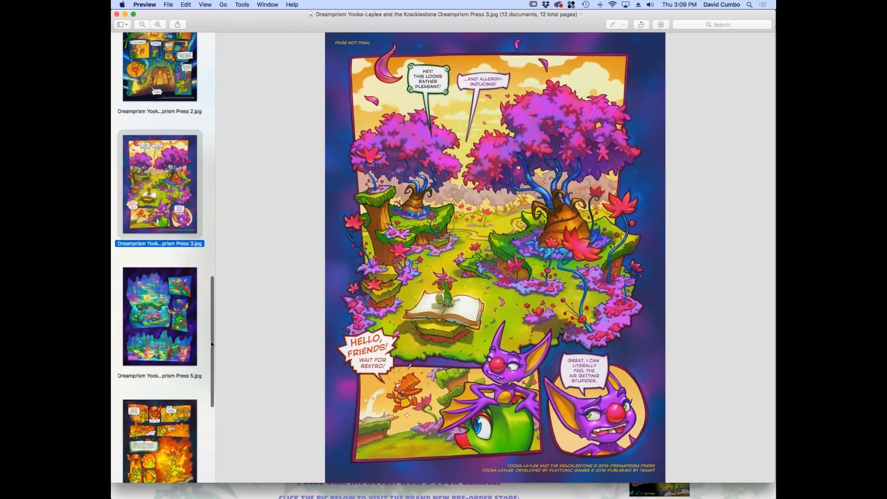
scroll(210, 353, "down", 5)
left_click(165, 261)
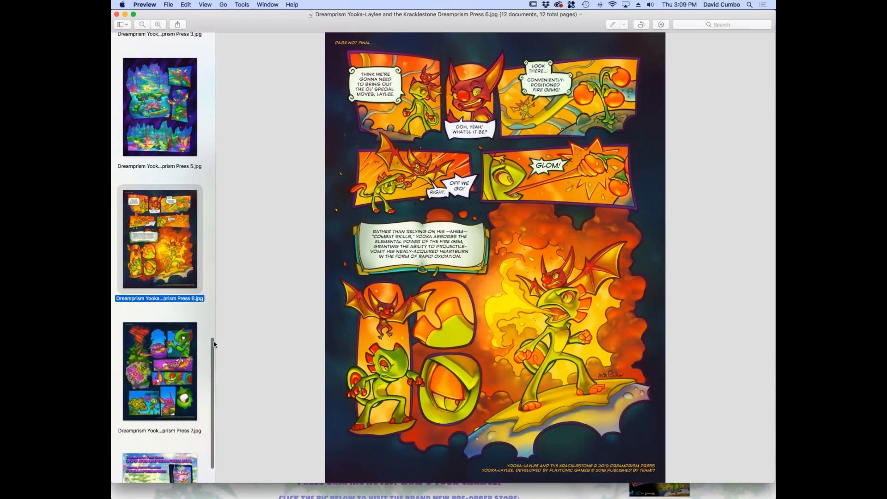
Show the comic page Dreamprism Press 7.jpg and finish on the promotional image sites.jpg with the pre-order details
left_click(175, 354)
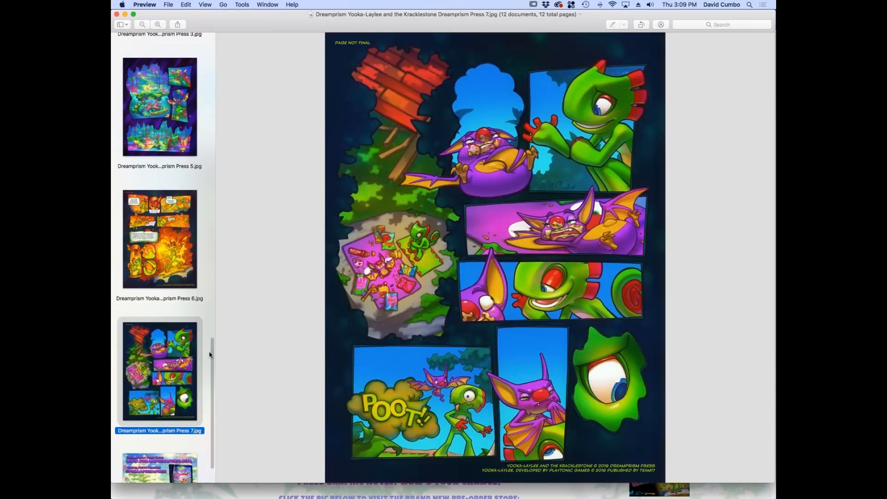
scroll(170, 405, "down", 3)
left_click(173, 409)
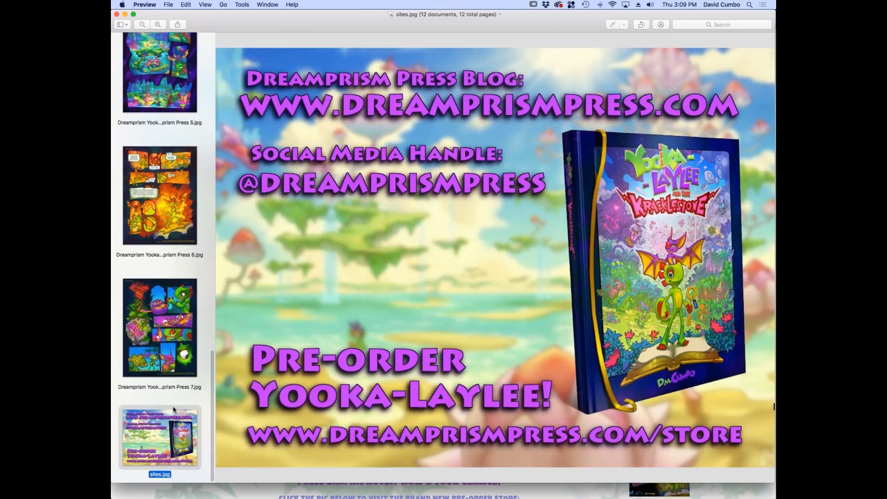